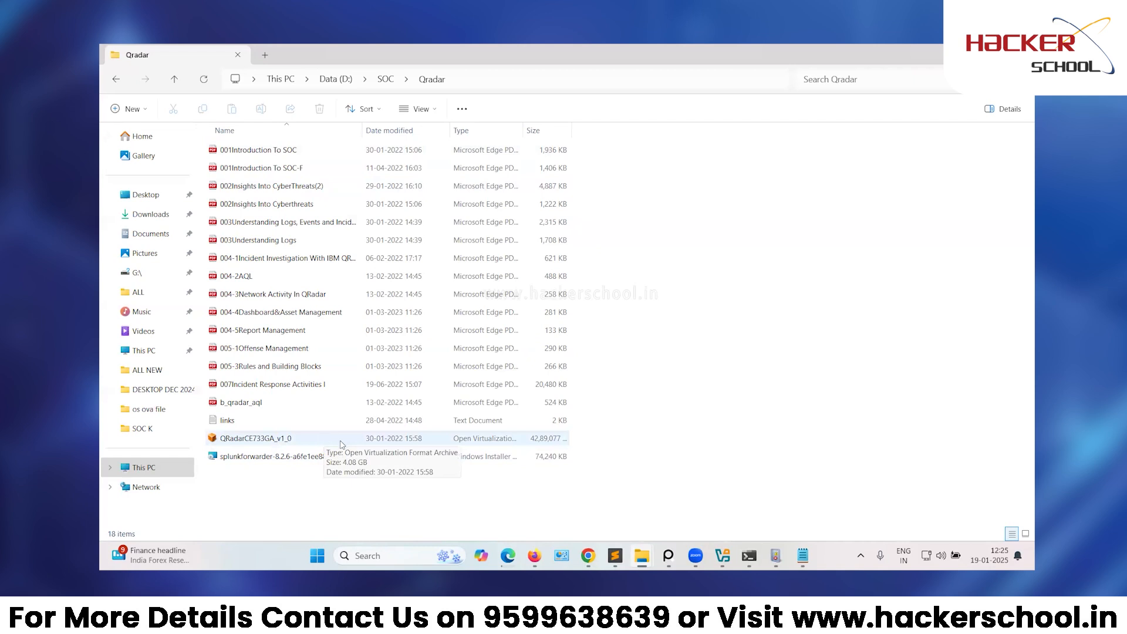
Open D:\SOC\Qradar\QRadarCE733GA_v1_0.ova in VirtualBox's Import Virtual Appliance dialog.
click(340, 444)
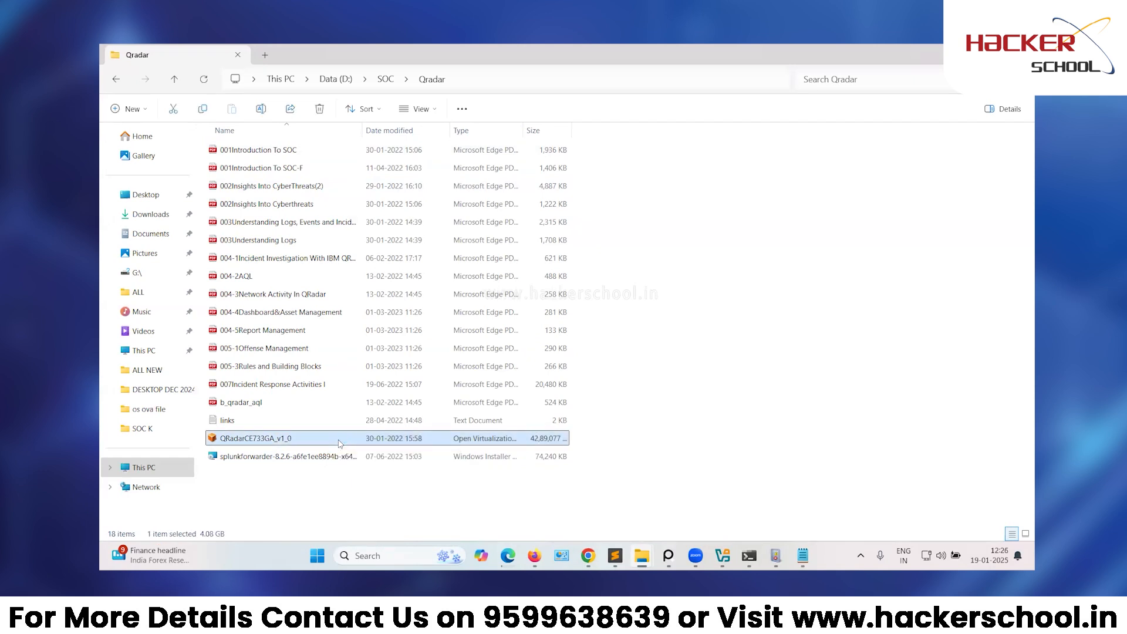
double_click(339, 440)
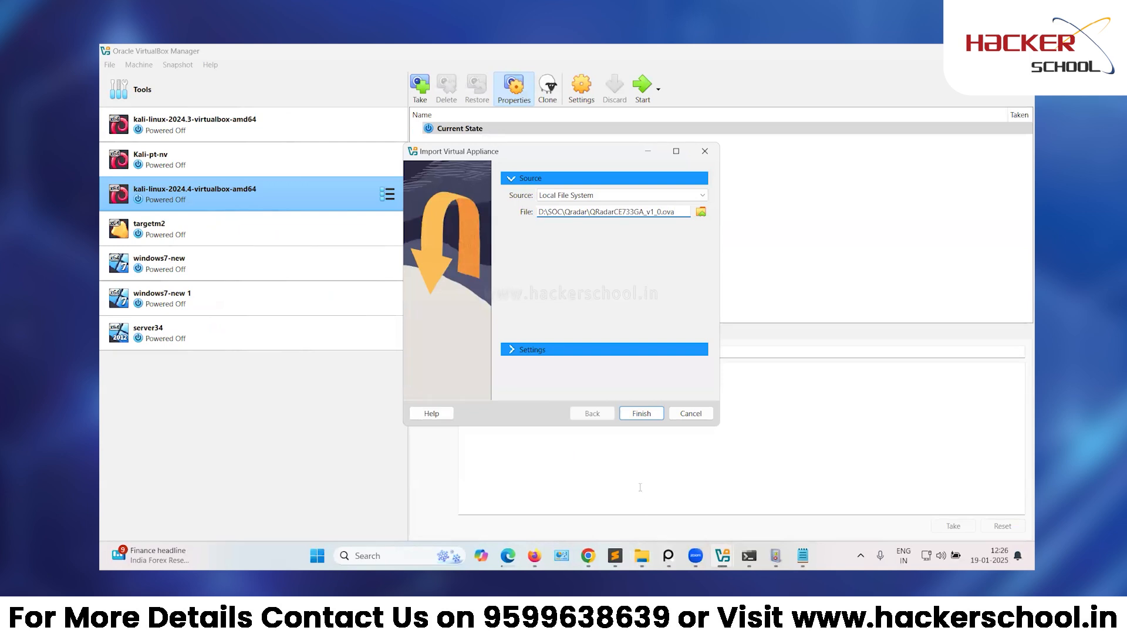
Finish the import dialog so the QRadar appliance imports as a new machine named vm.
click(641, 414)
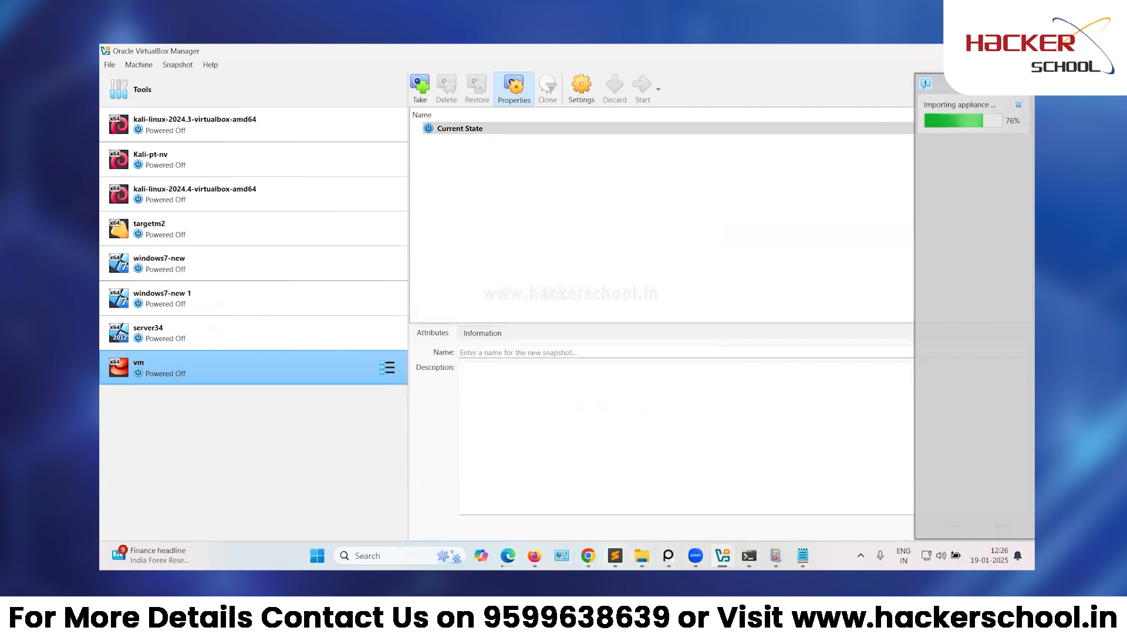
key(alt+Tab)
Write 'step1: Import vm to virtualbox' on line 166 of the notes, followed by blank lines.
text(s)
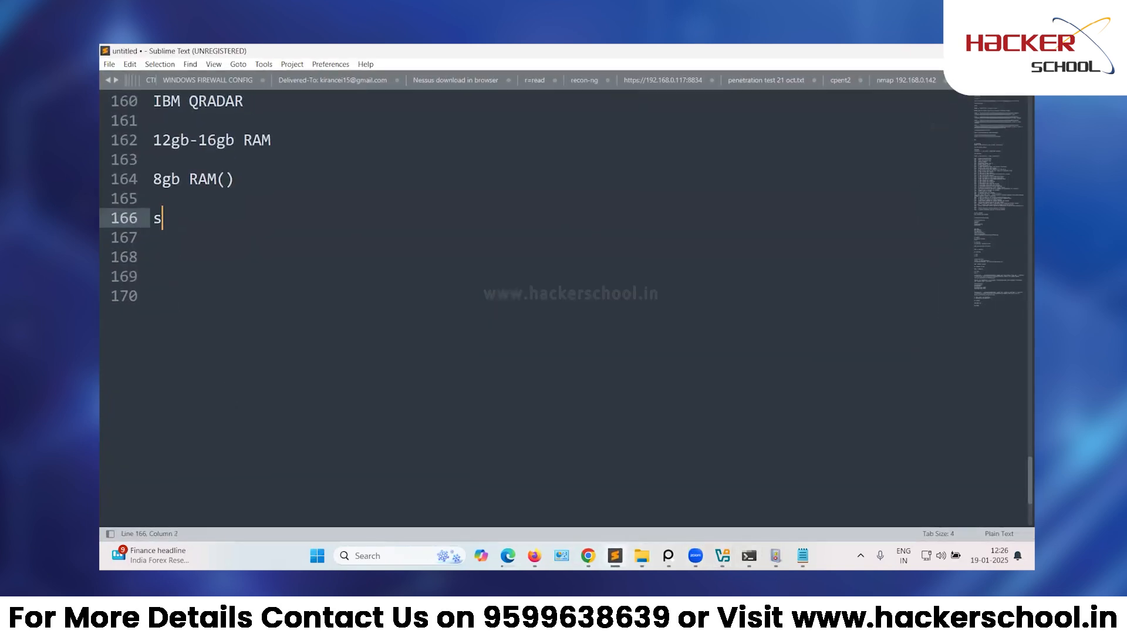
text(tep1: Import vm )
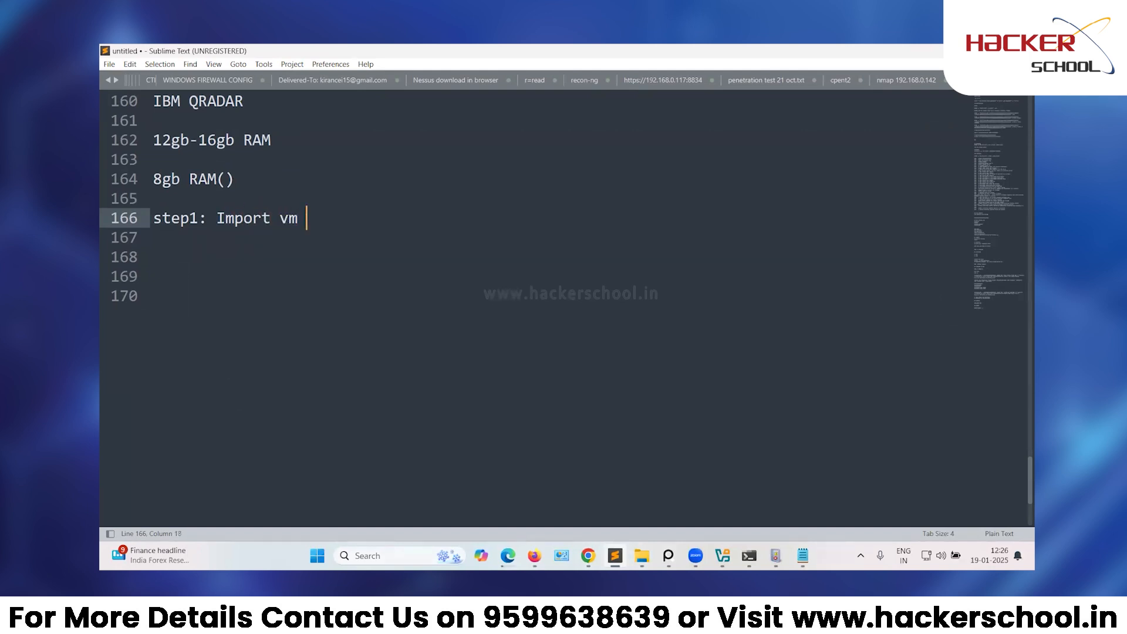
text(to virtualbox)
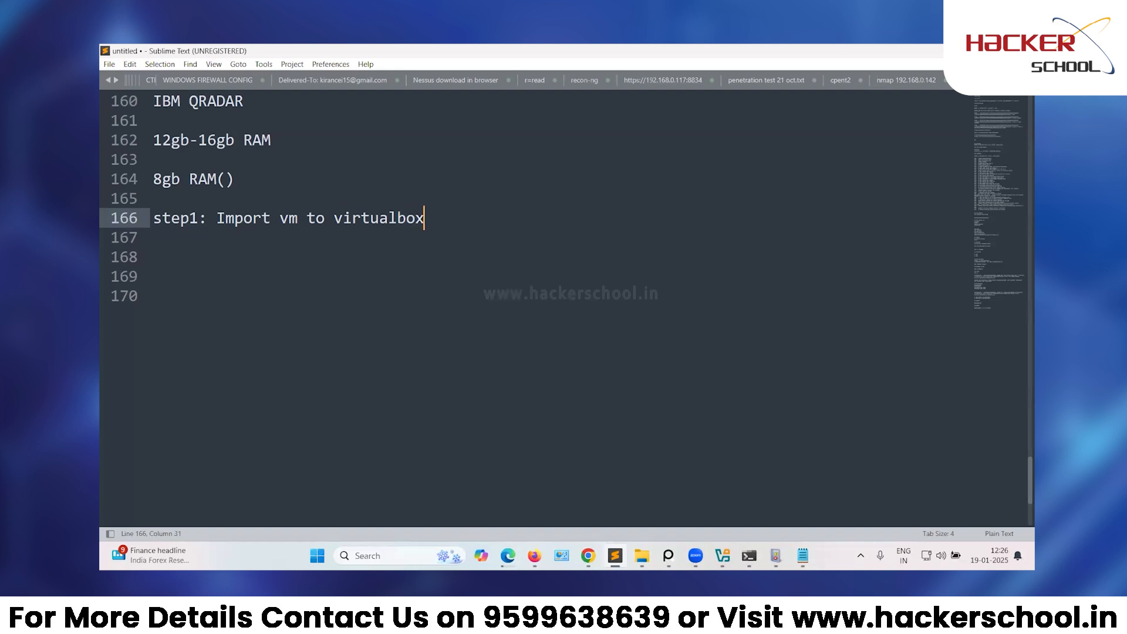
key(Return)
key(Return)
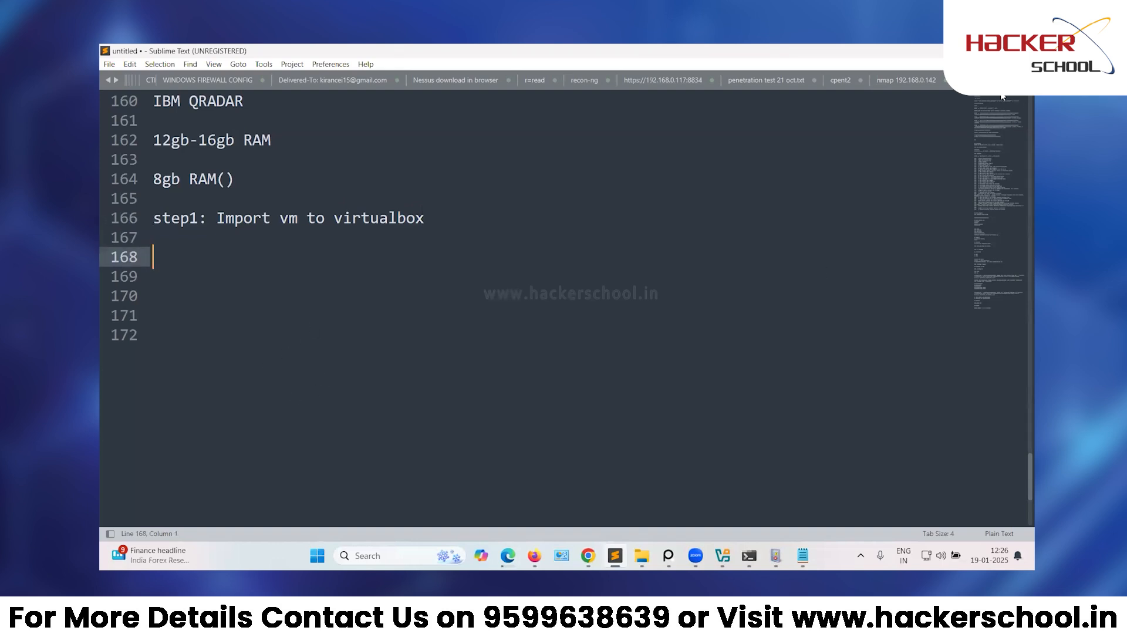
In the Network Manager, create host-only network Adapter #3 (192.168.148.1/24) and select it.
click(964, 51)
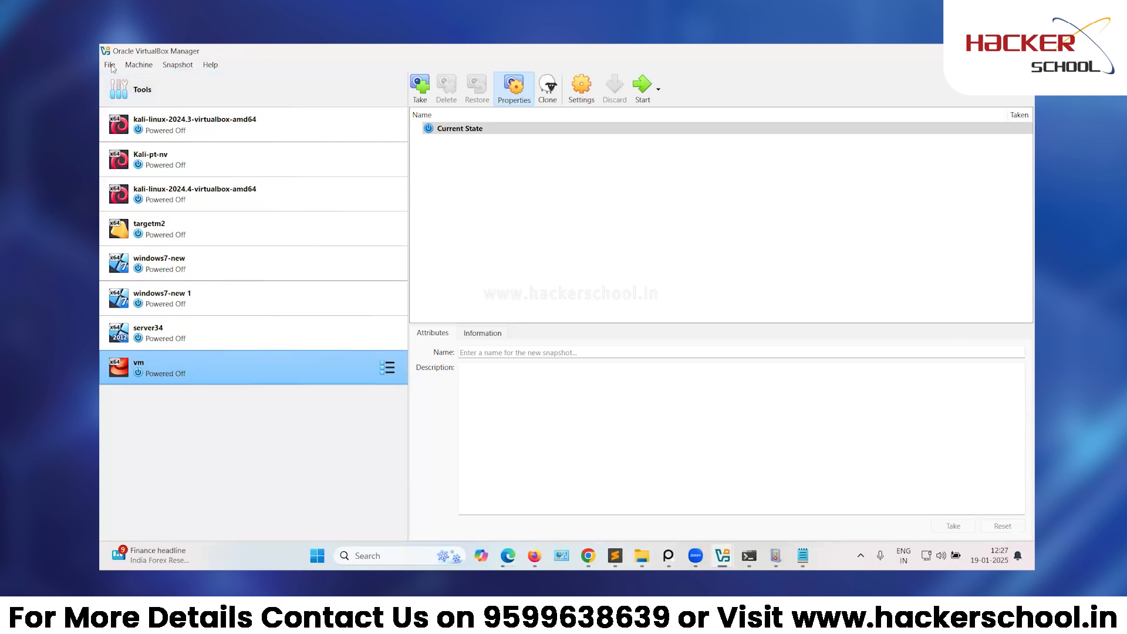
click(139, 65)
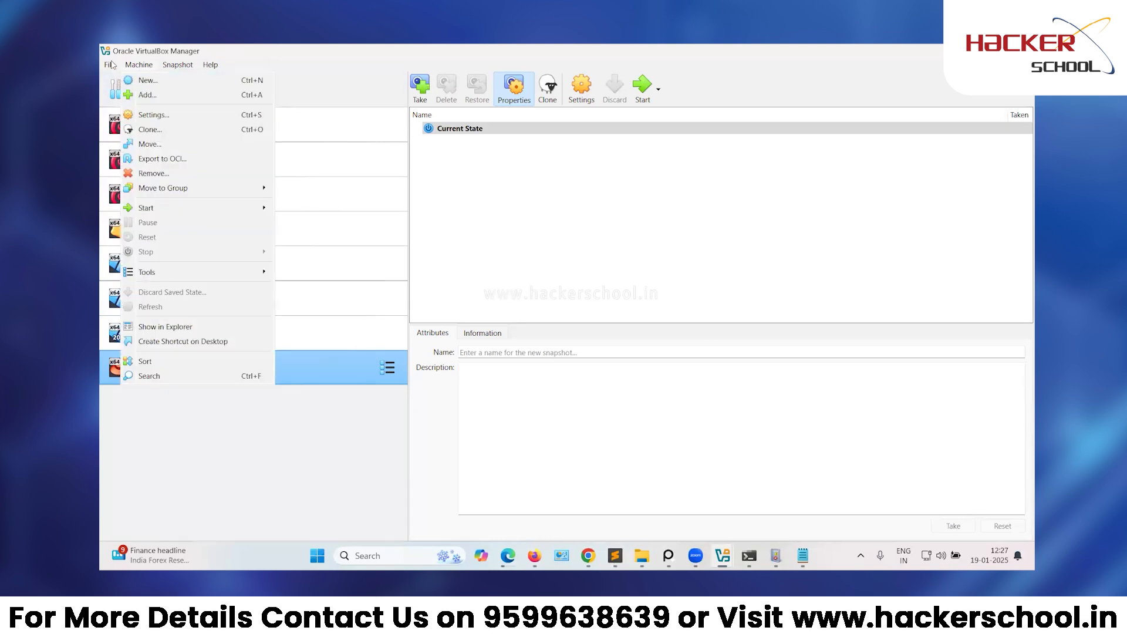
click(112, 65)
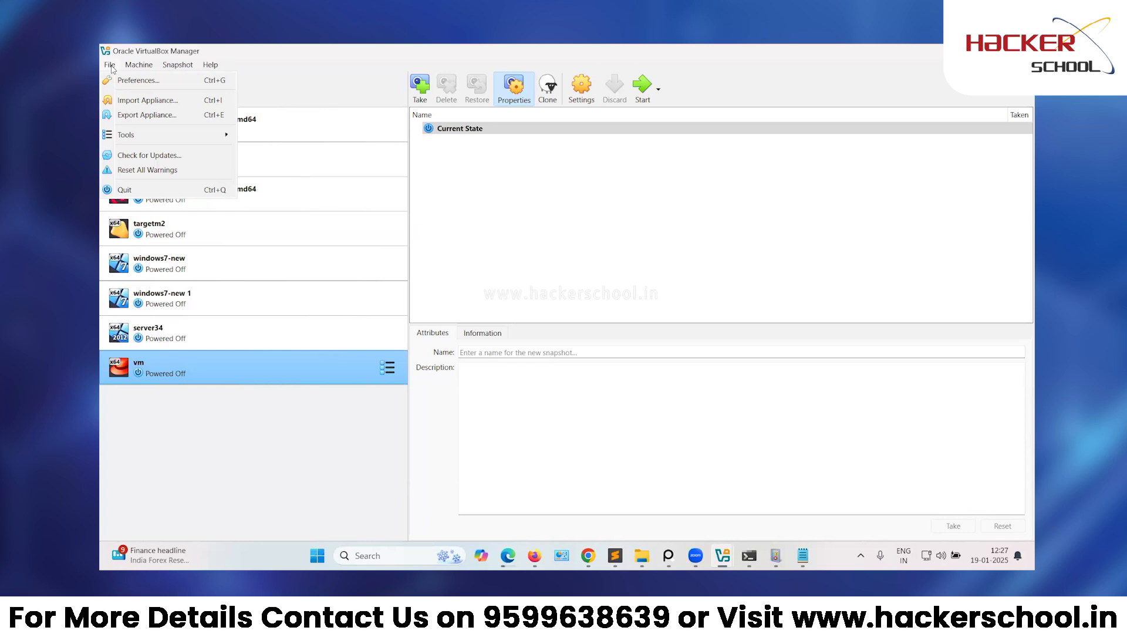
mouse_move(164, 142)
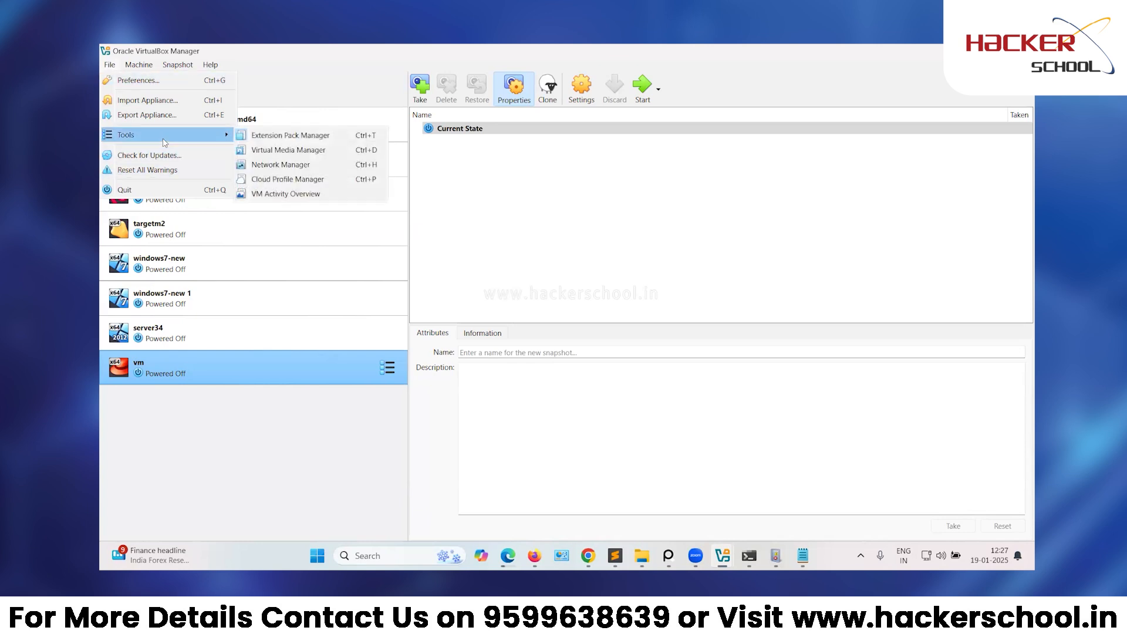
click(279, 165)
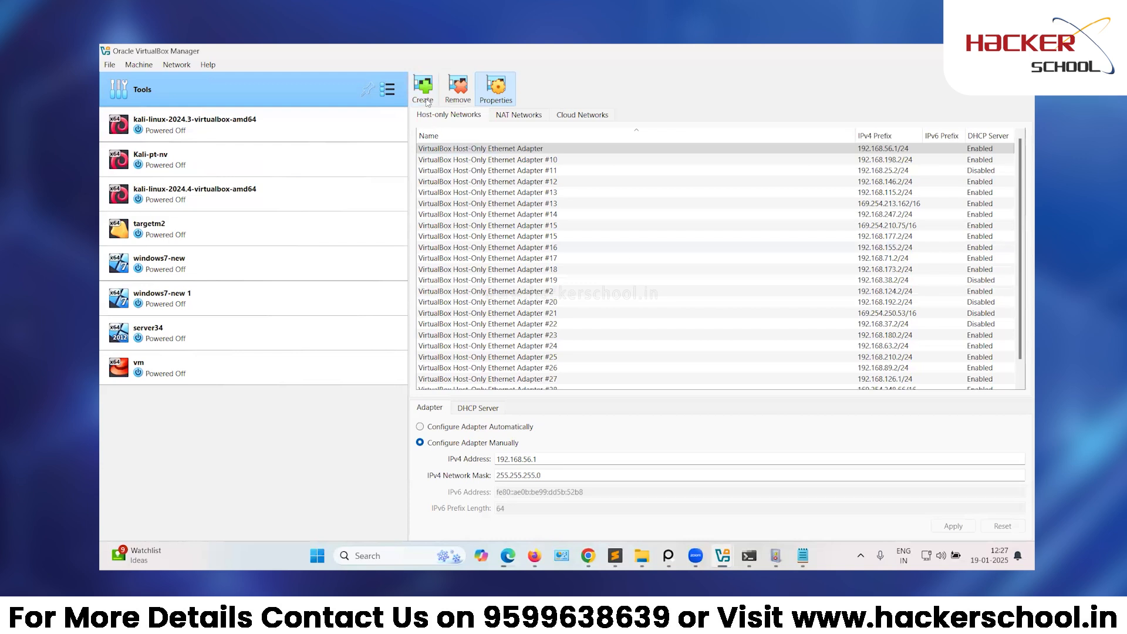
click(427, 100)
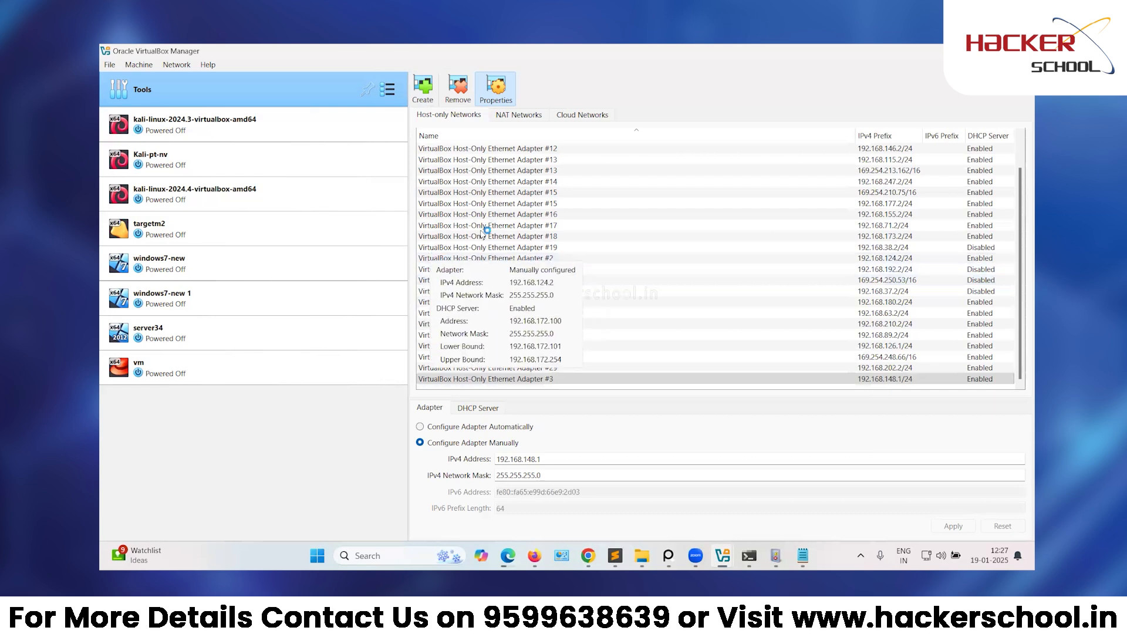
click(534, 380)
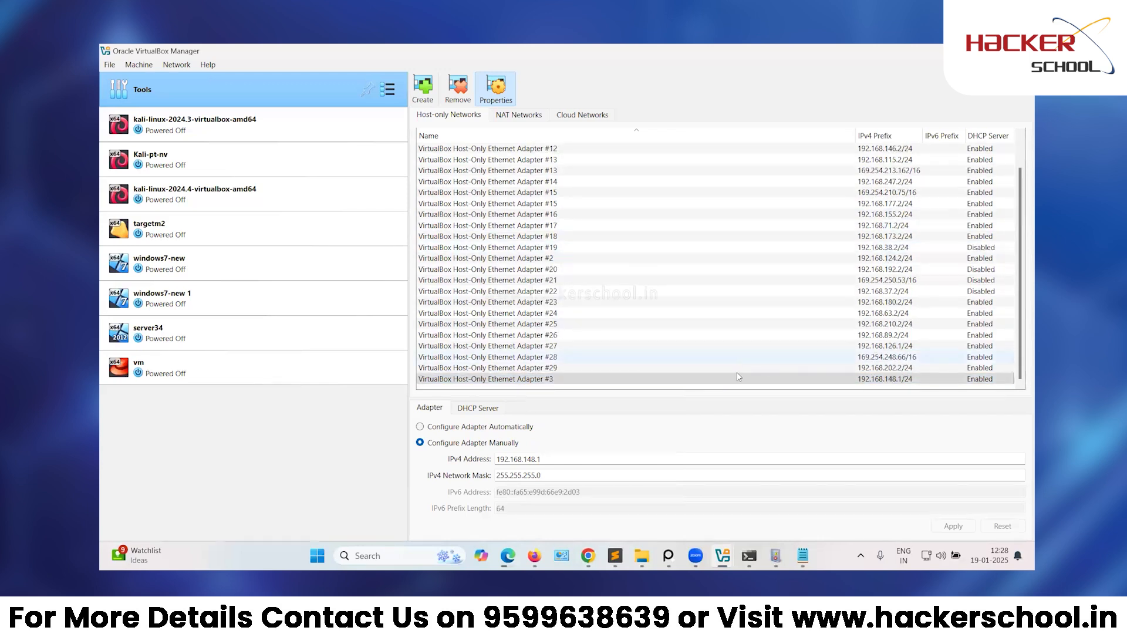
click(569, 380)
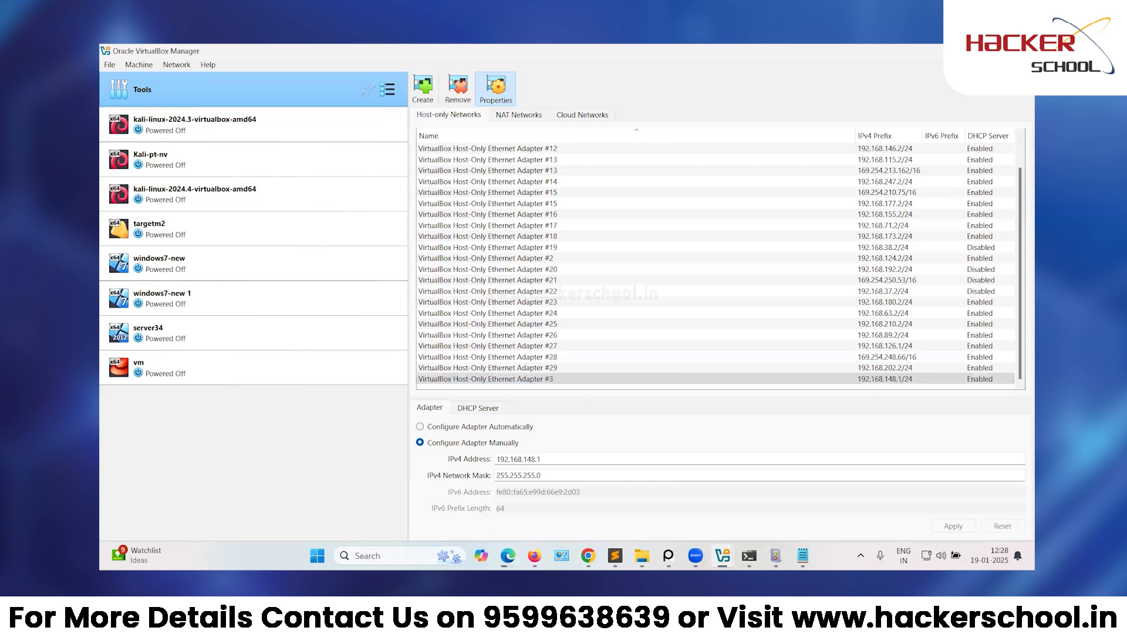
key(alt+Tab)
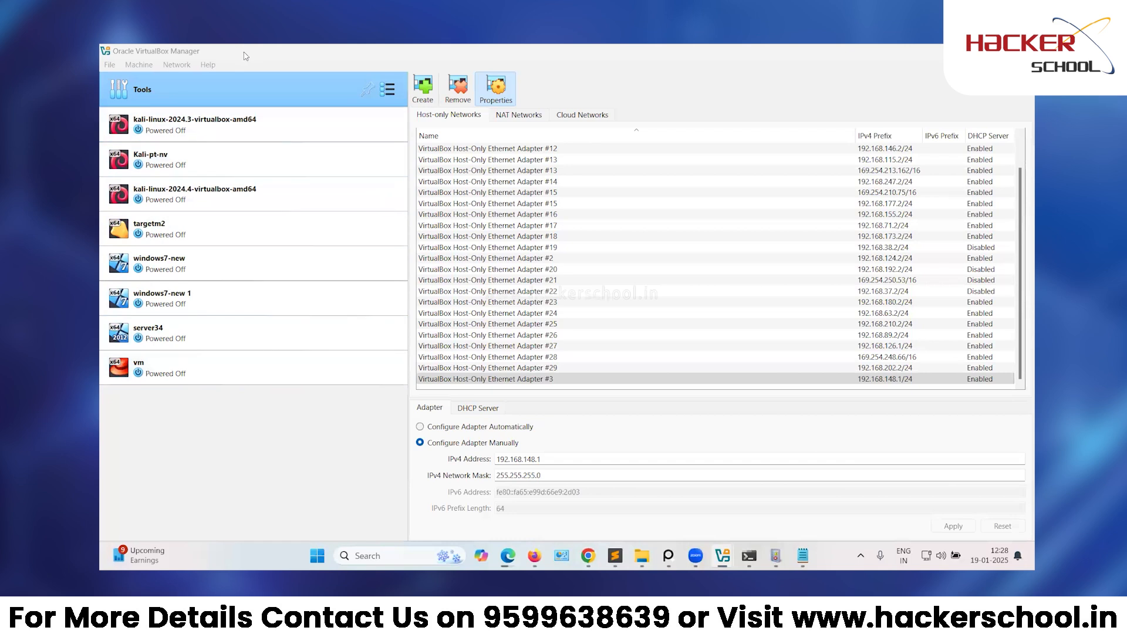
Create another host-only network, Adapter #4 (192.168.194.1/24), and select it.
click(113, 71)
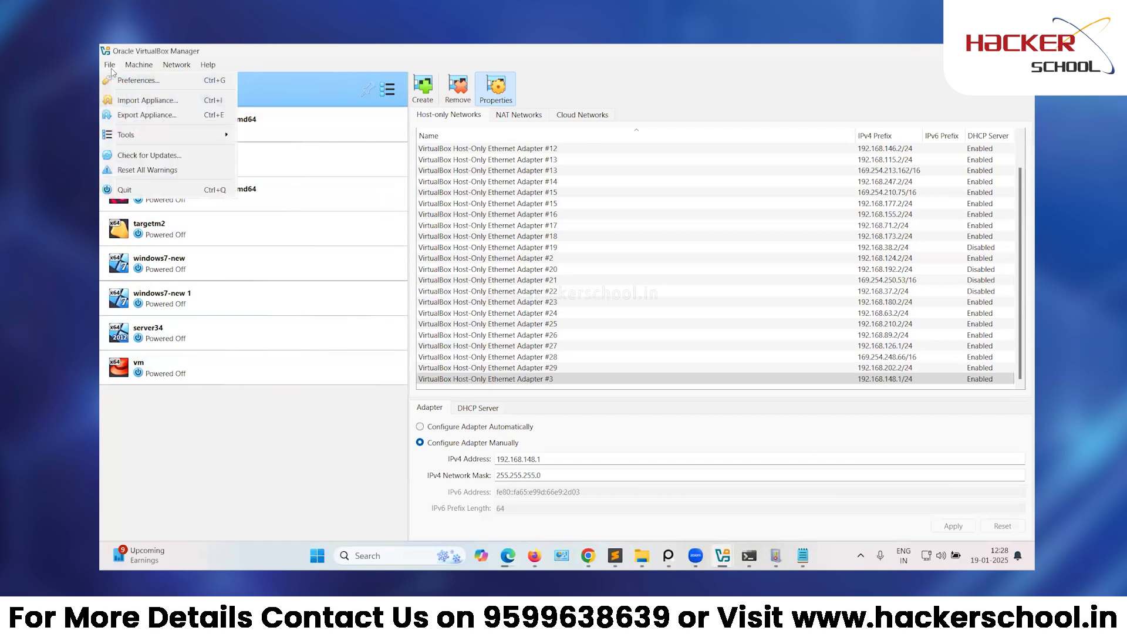
mouse_move(165, 138)
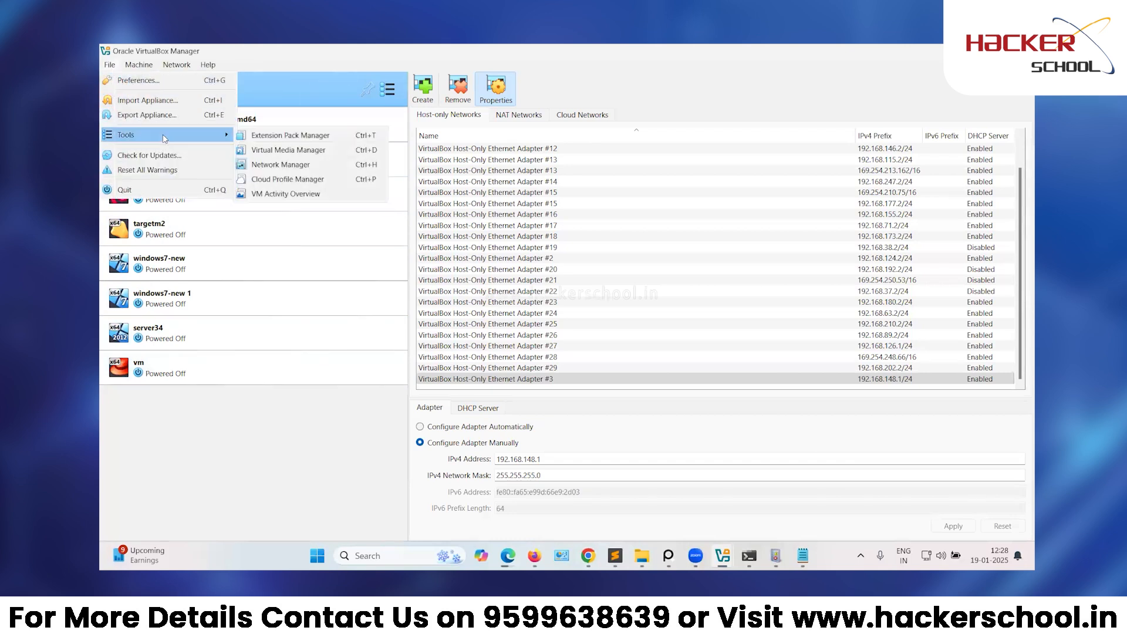
click(288, 169)
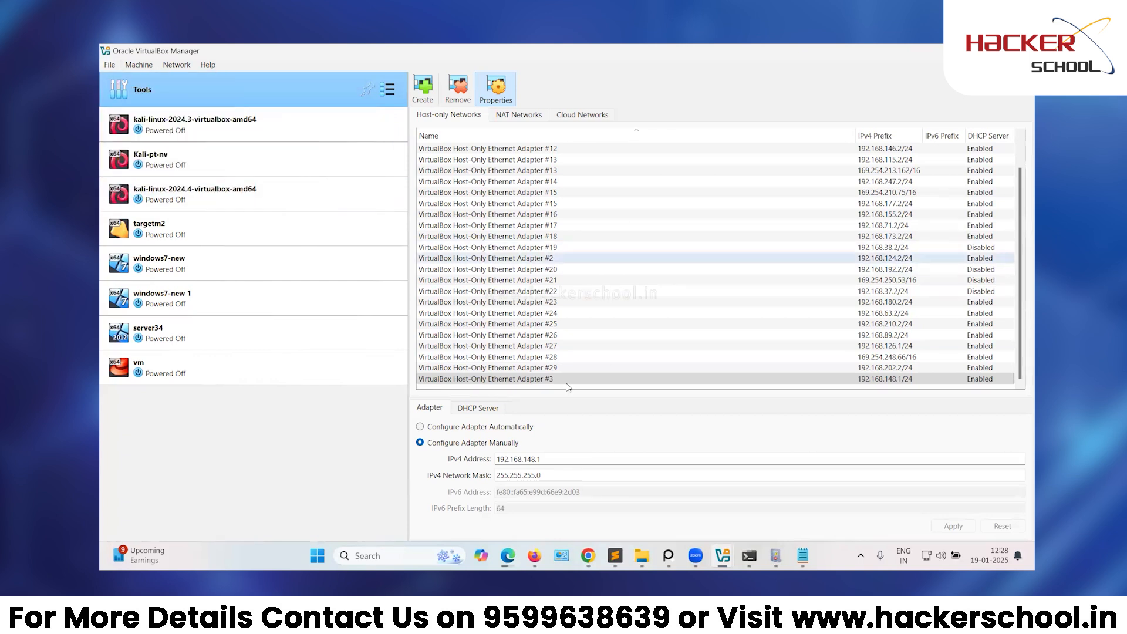
click(423, 99)
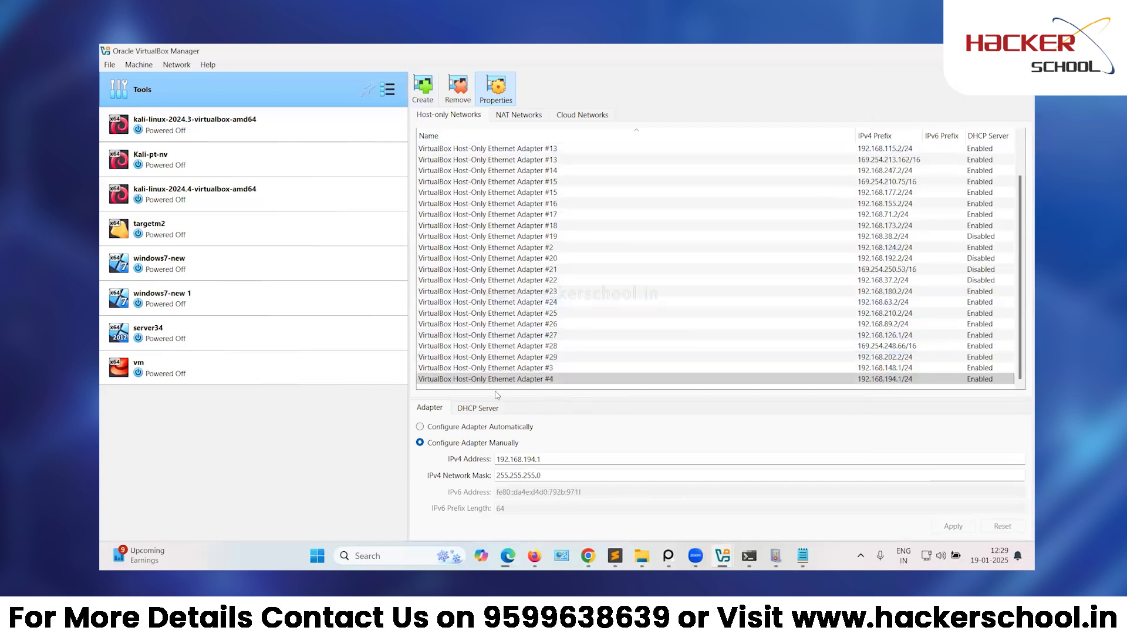
click(434, 382)
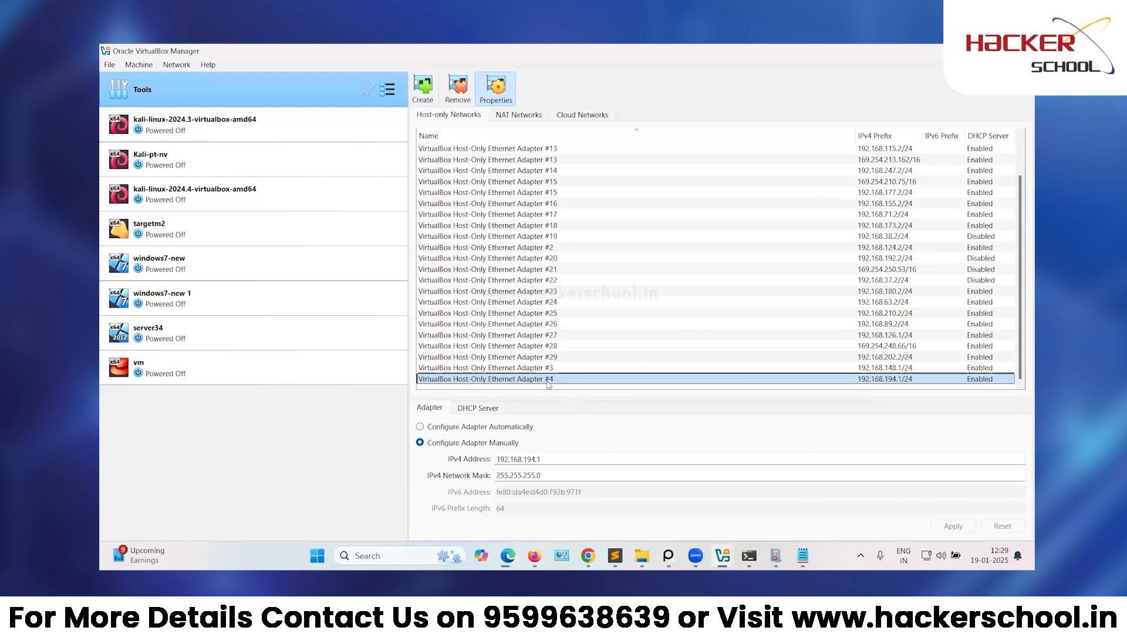
Set Adapter #4 to manual configuration.
mouse_move(556, 385)
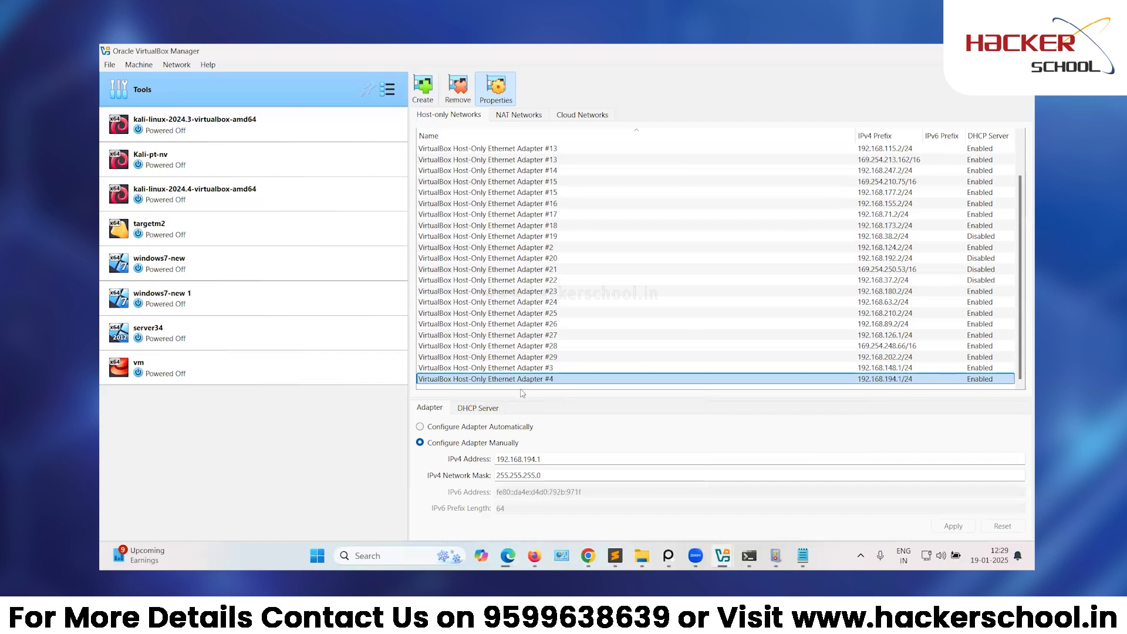
click(433, 429)
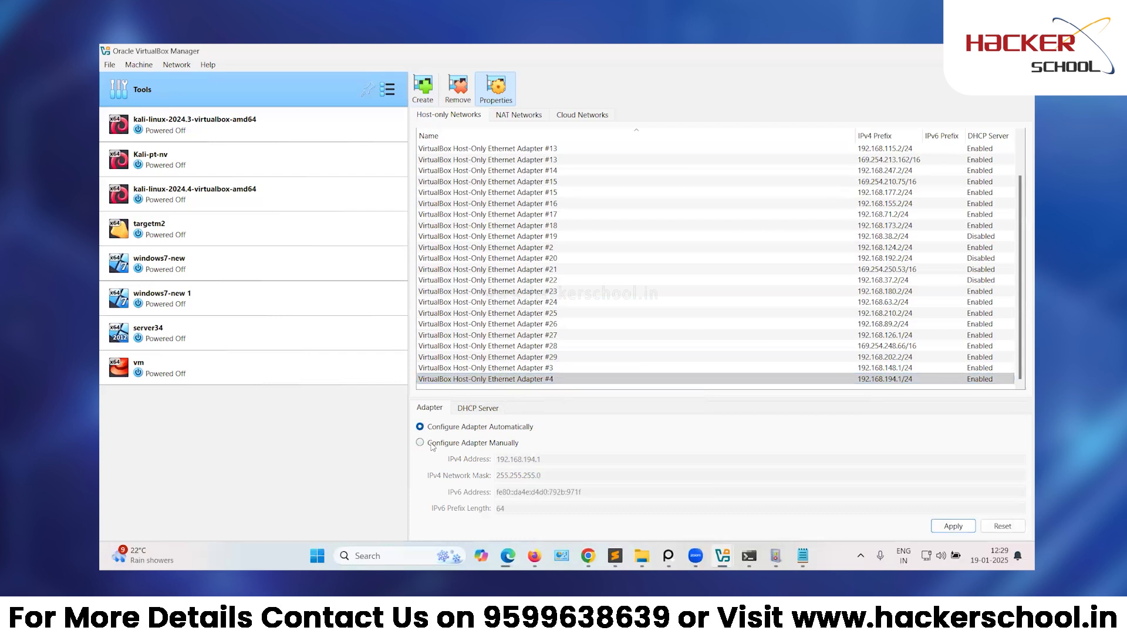
click(432, 445)
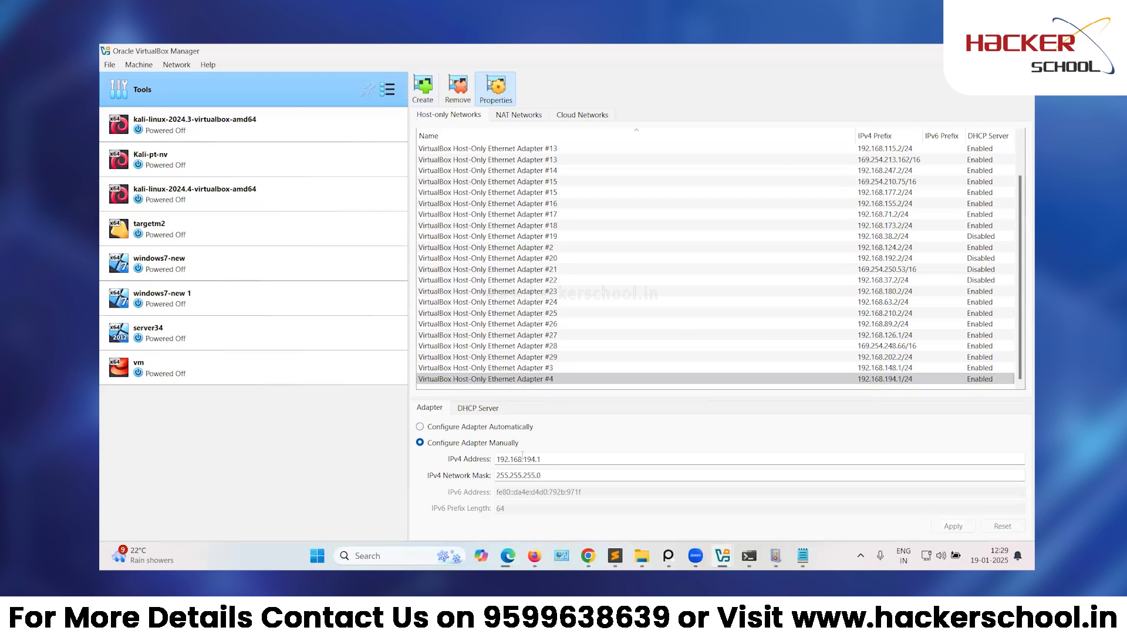
click(452, 428)
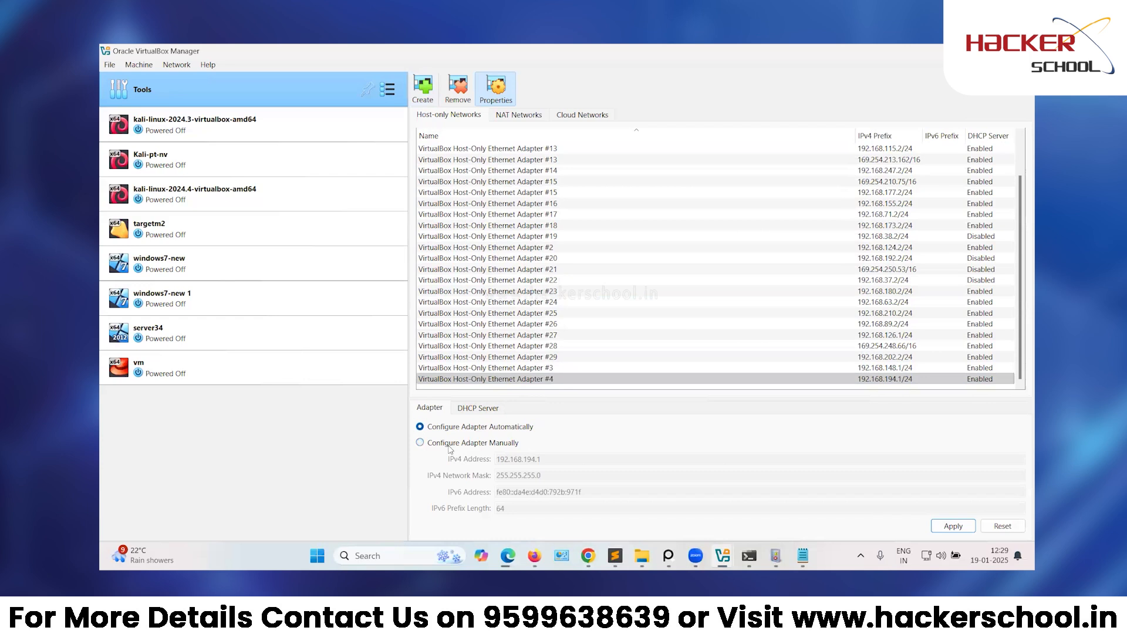
click(449, 445)
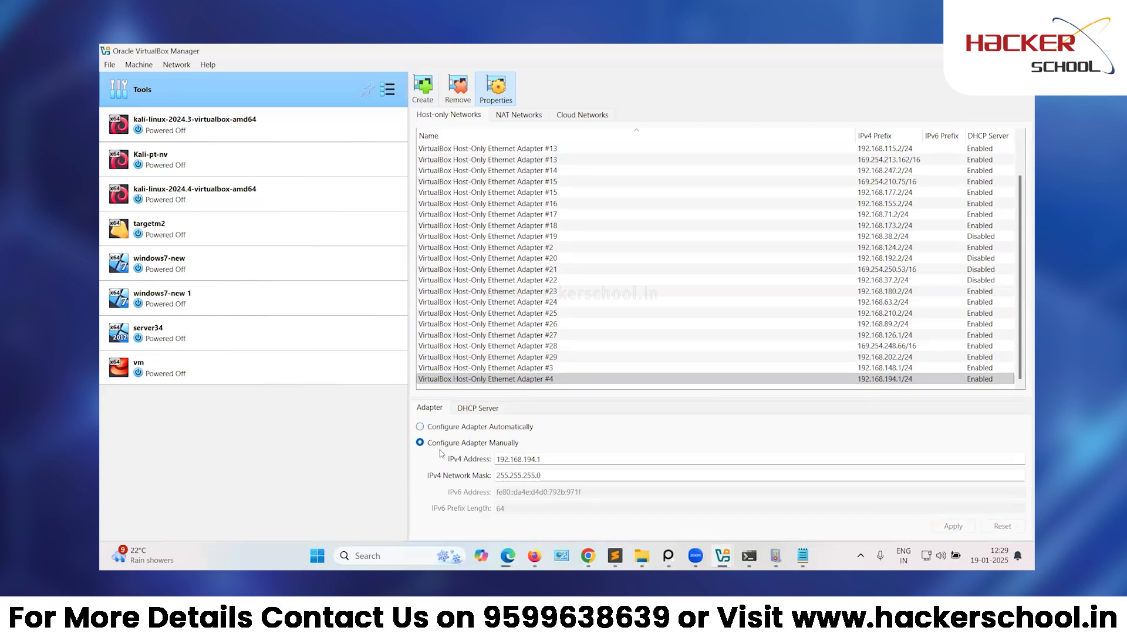
Replace the IPv4 address with 192.168.230.1 and select the 255.255.255.0 network mask.
double_click(577, 459)
text(192.168.230.1)
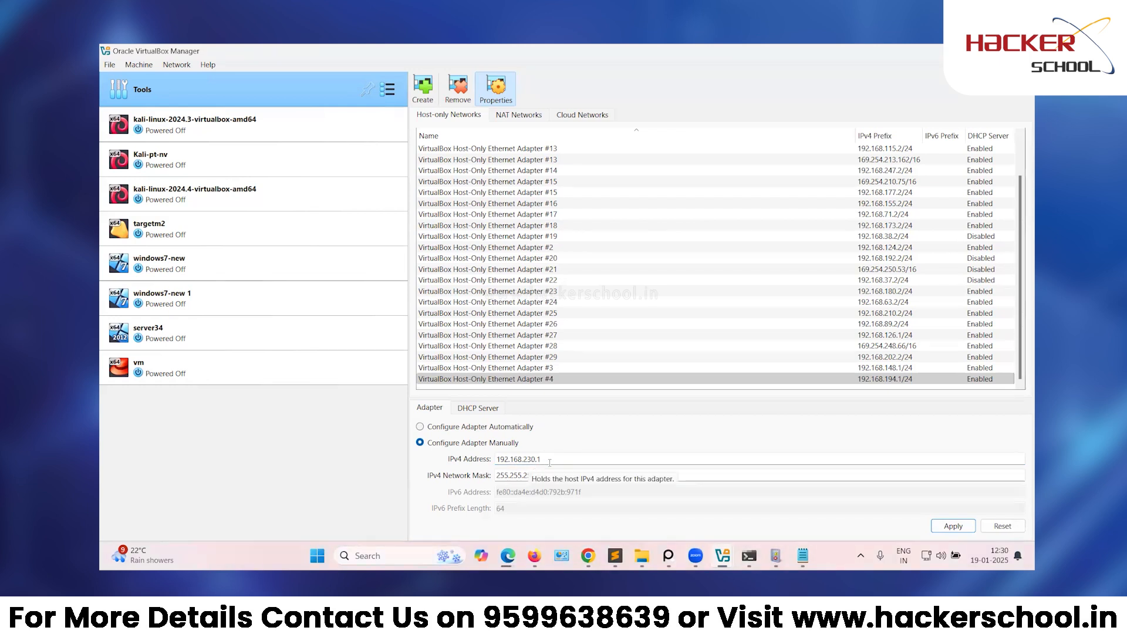
click(560, 477)
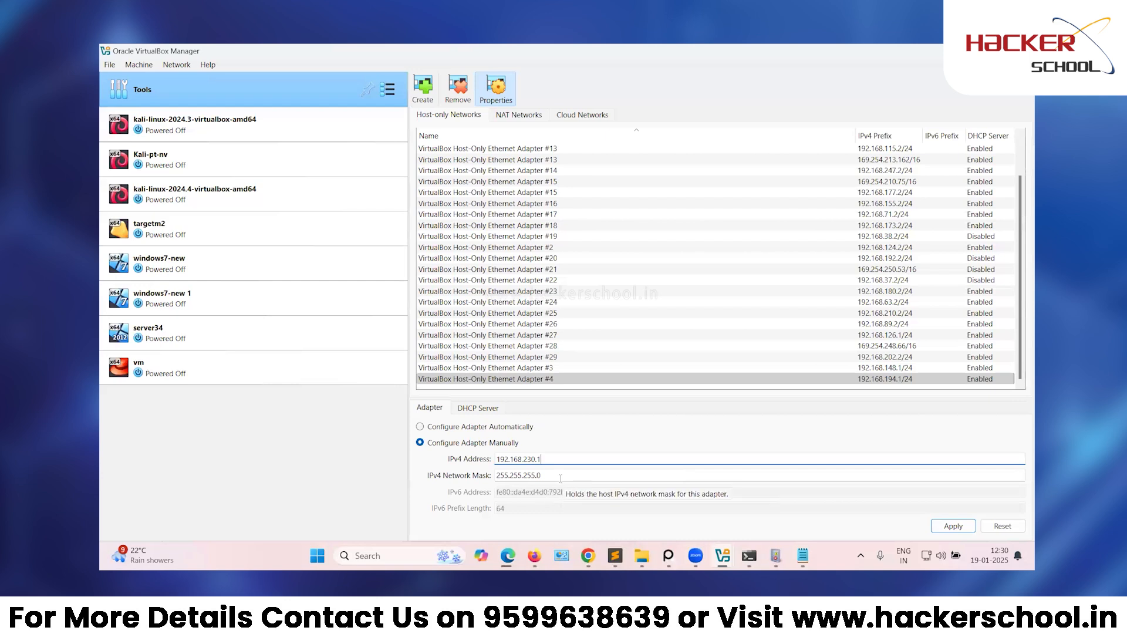
triple_click(560, 478)
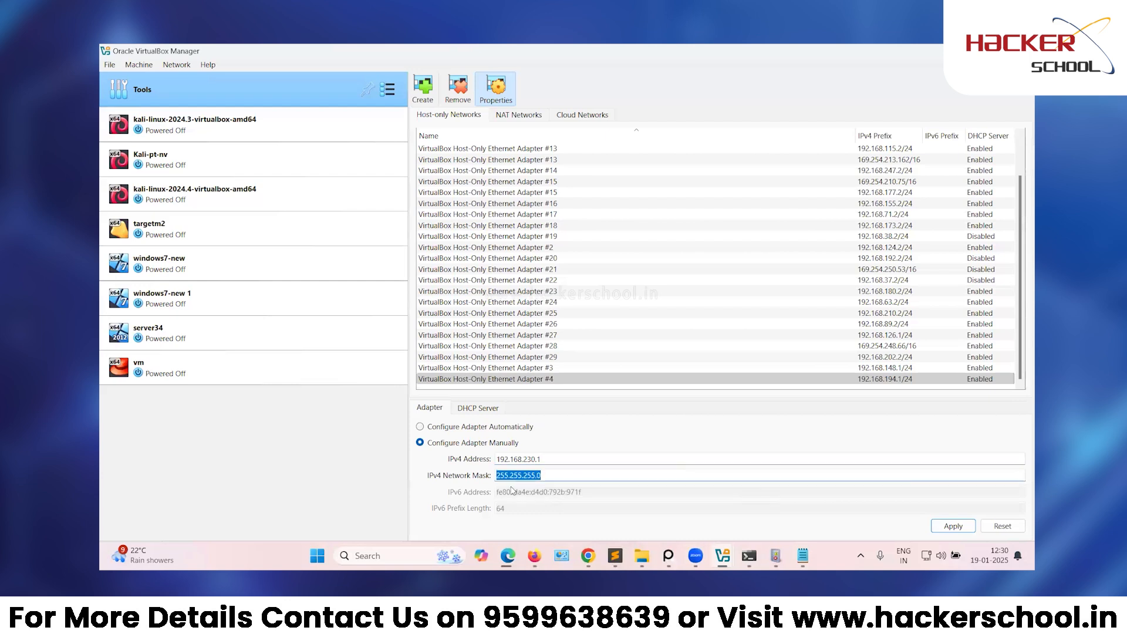
click(544, 479)
double_click(543, 478)
triple_click(543, 479)
triple_click(544, 480)
Enable the adapter's DHCP server and set its server address to 192.168.230.100.
click(485, 413)
click(461, 427)
click(459, 428)
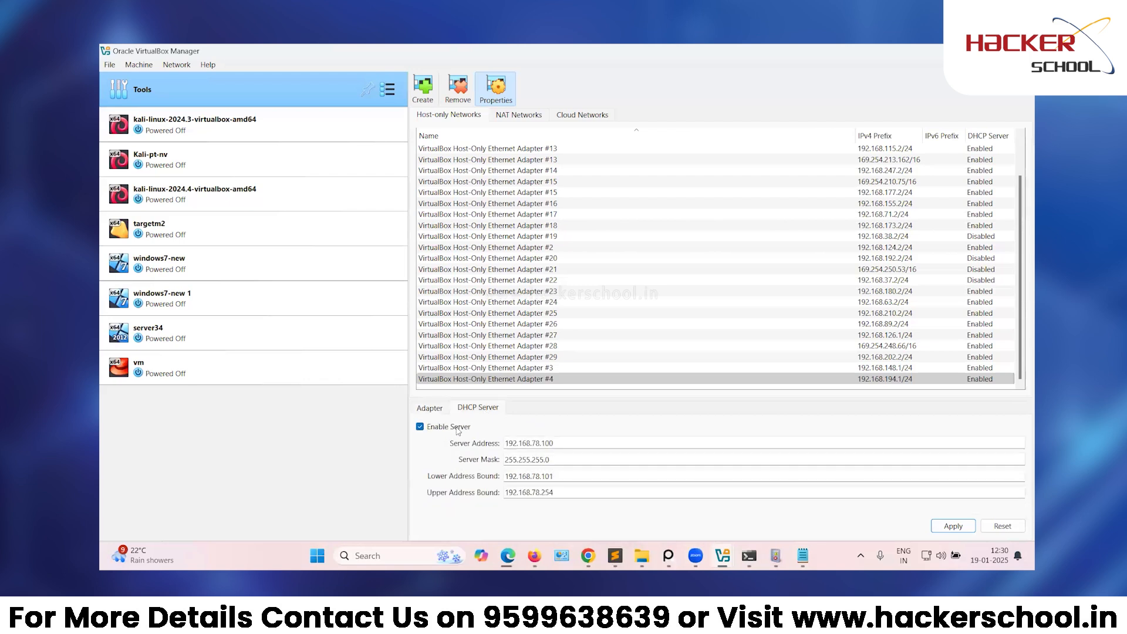
click(430, 408)
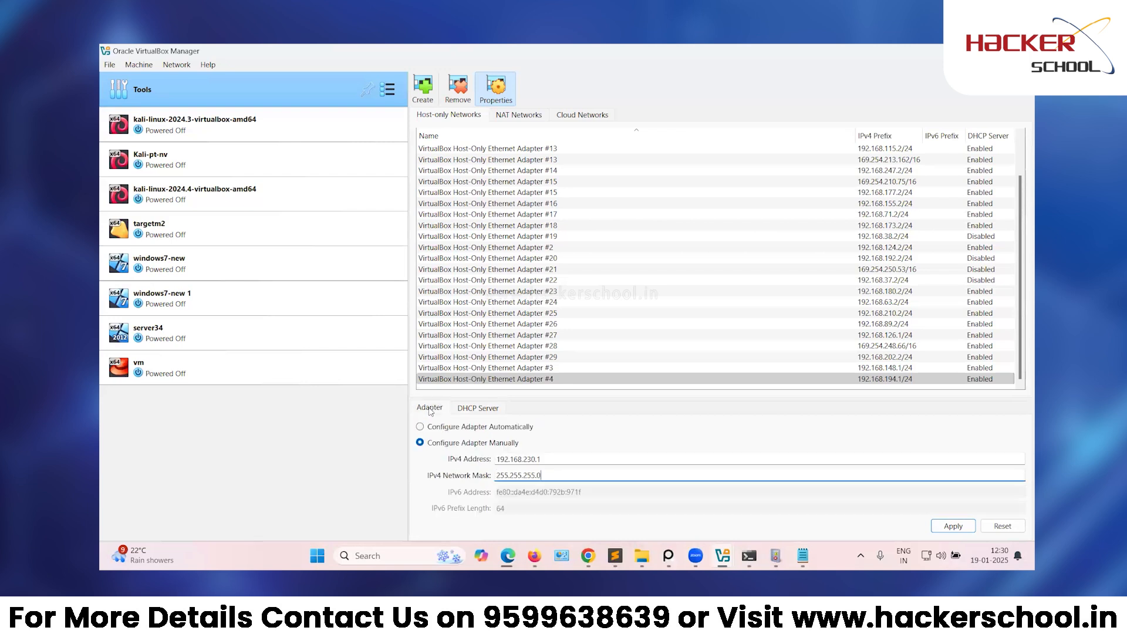
click(478, 408)
double_click(559, 445)
triple_click(558, 445)
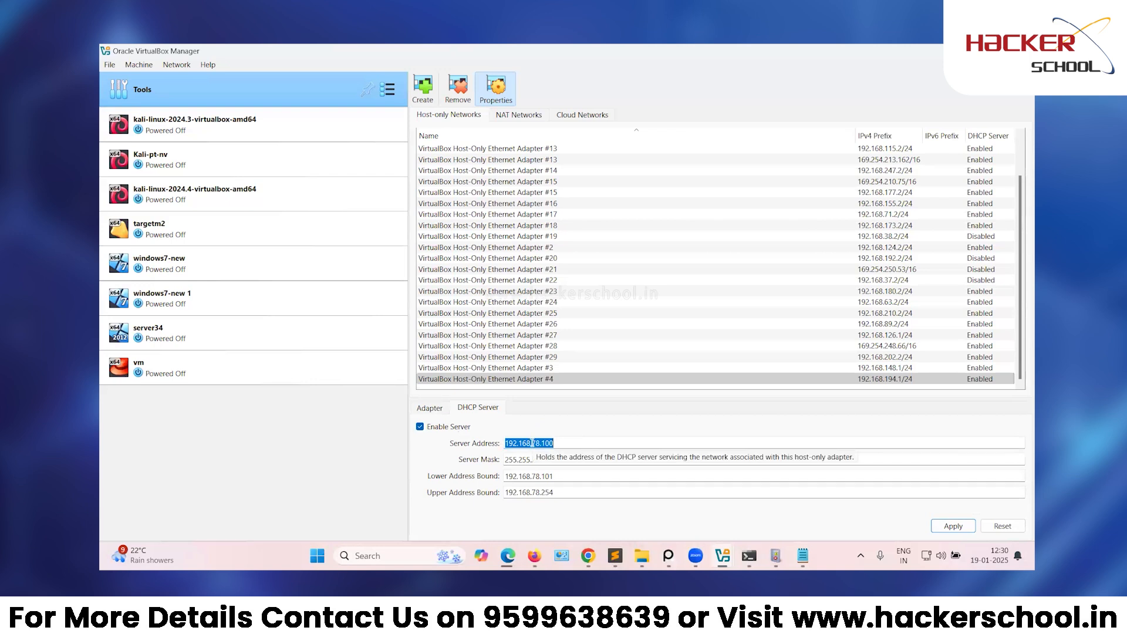
text(192.168.230.100)
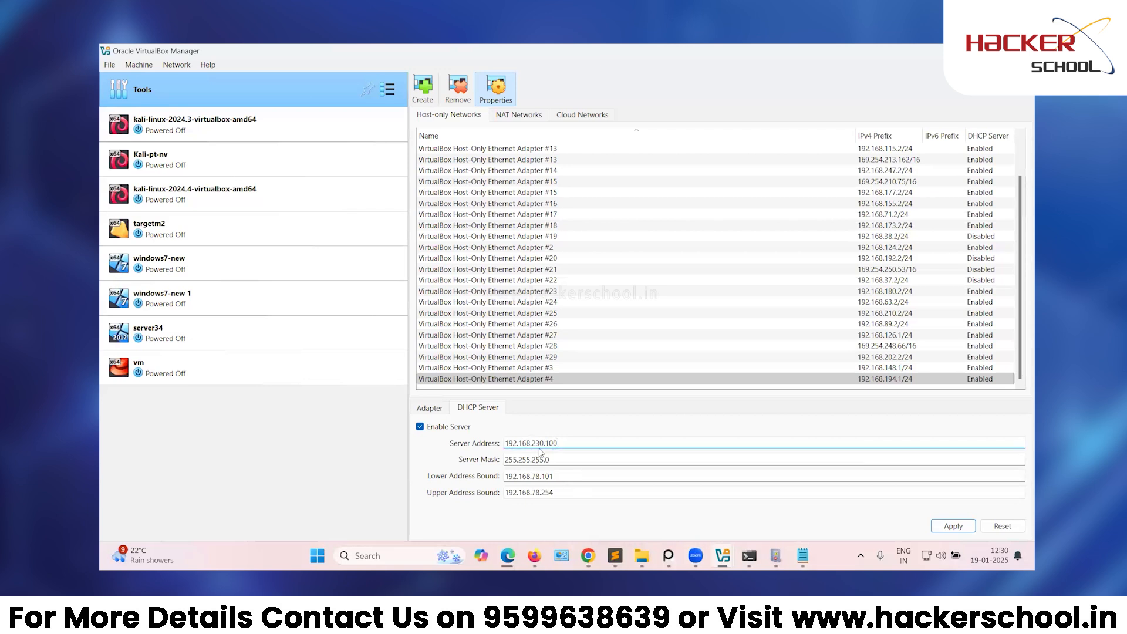
Set the DHCP address range from 192.168.230.101 to 192.168.230.254.
triple_click(557, 479)
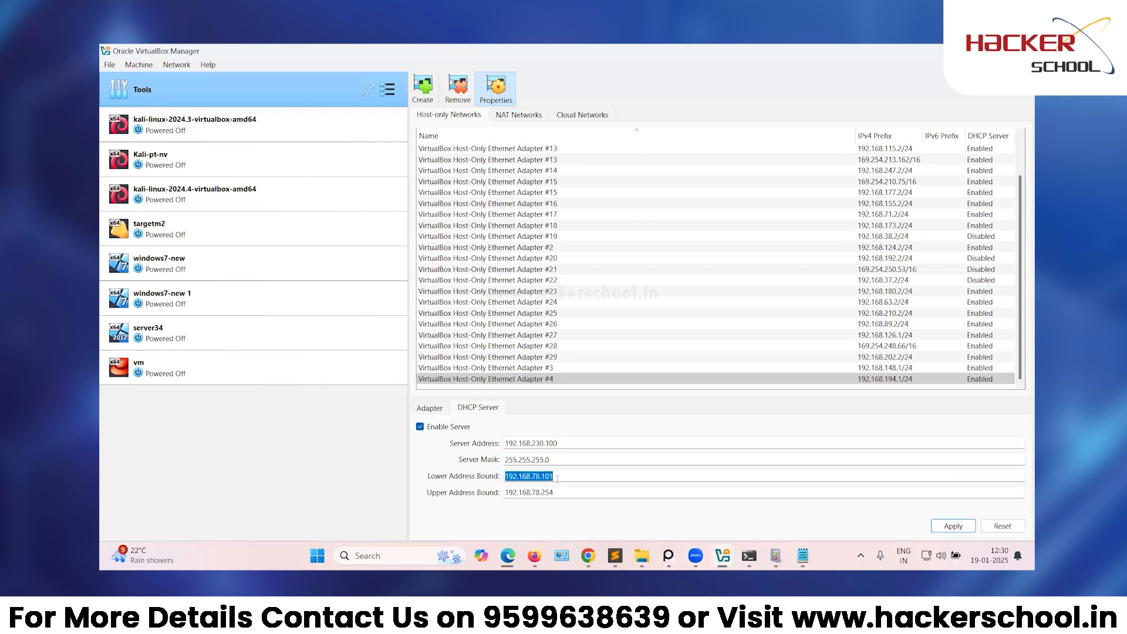
text(192.168.230.101)
triple_click(561, 491)
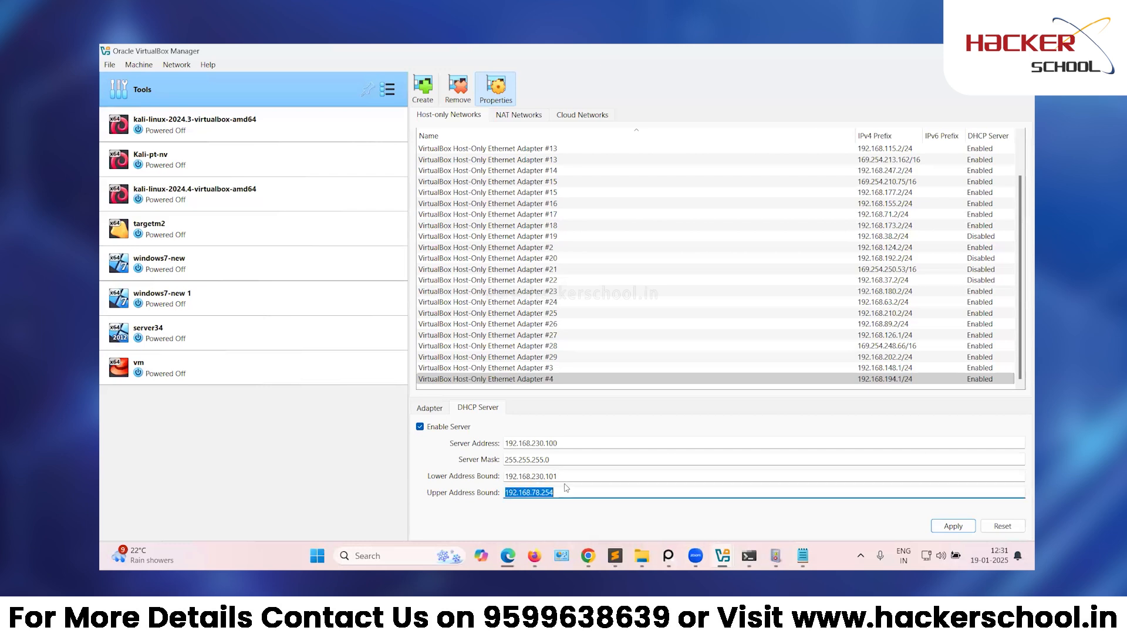
text(192.168.230.25)
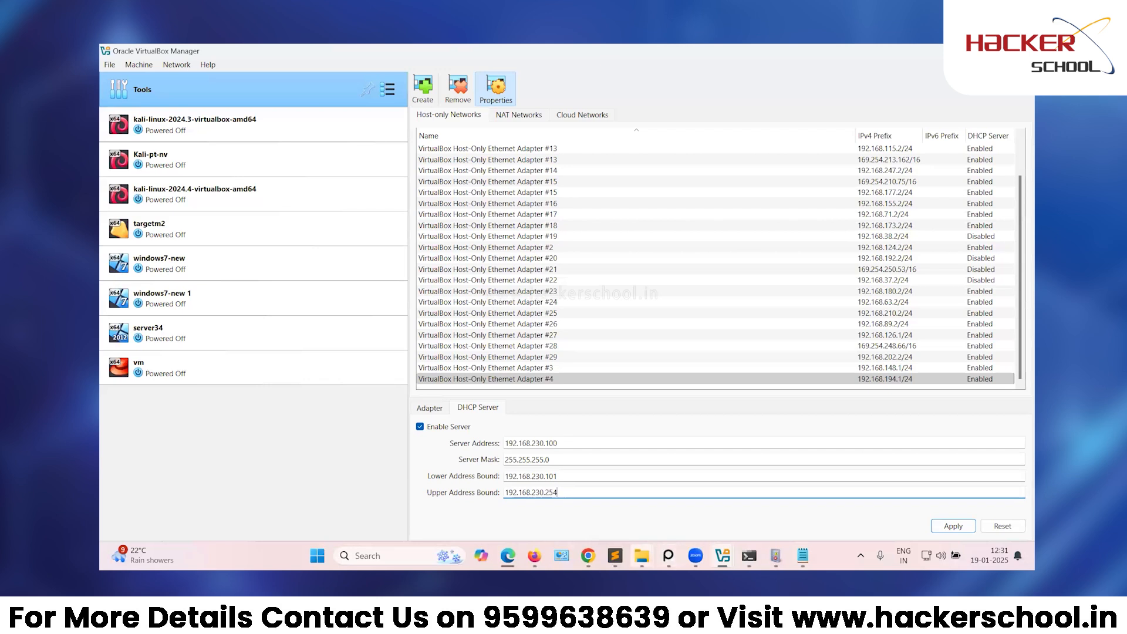
click(440, 408)
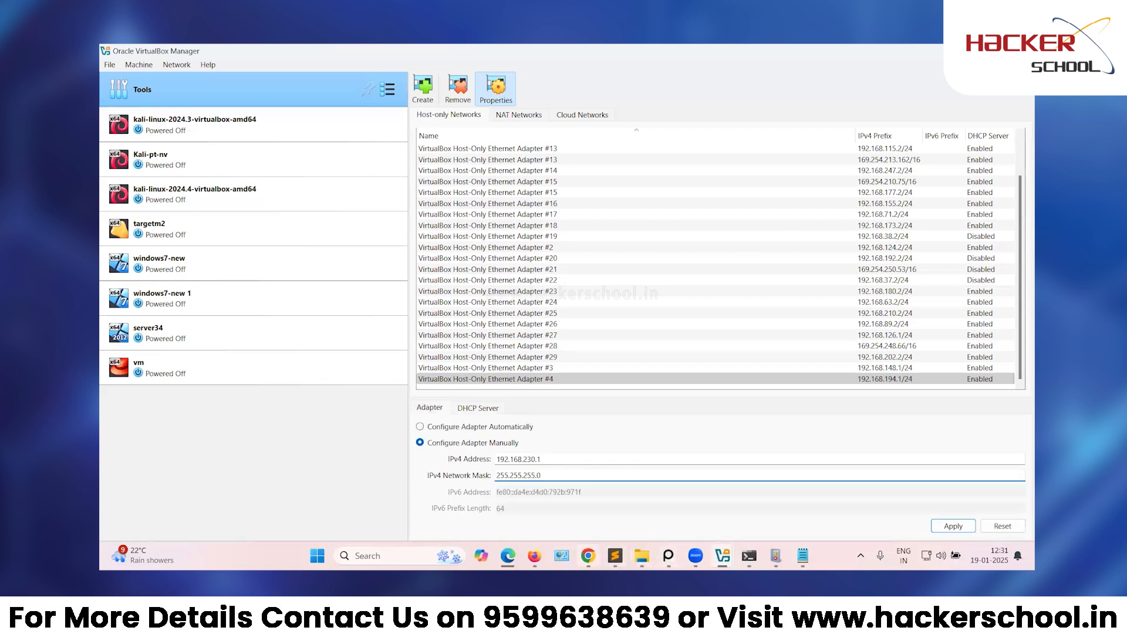
Add an 'Adapter' heading to the notes, followed by a blank line.
click(614, 556)
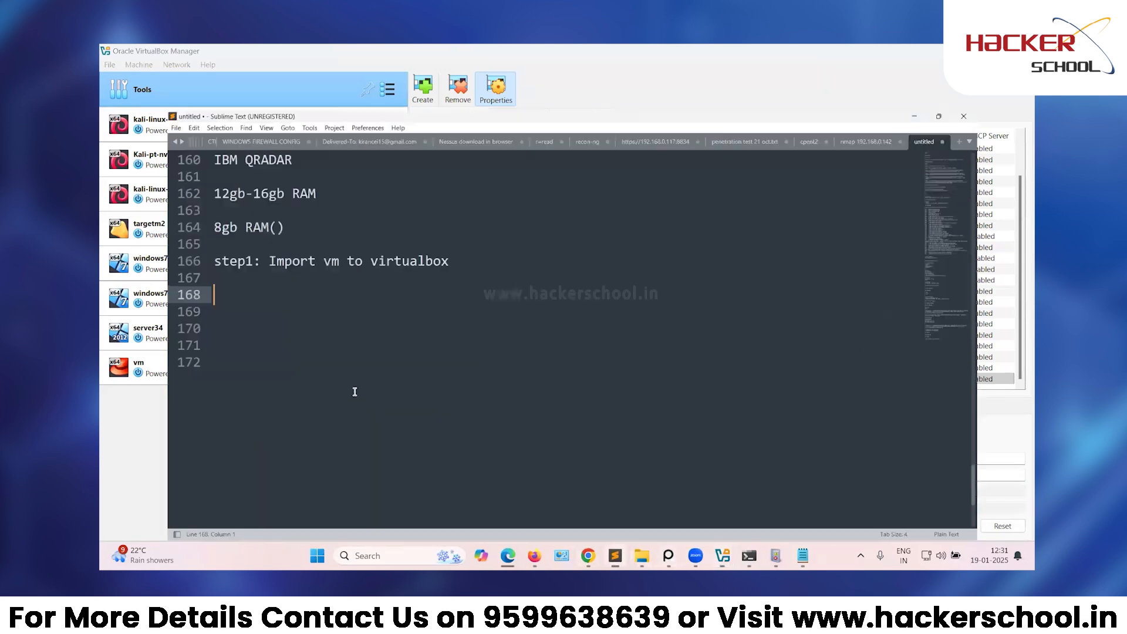
text(Adas)
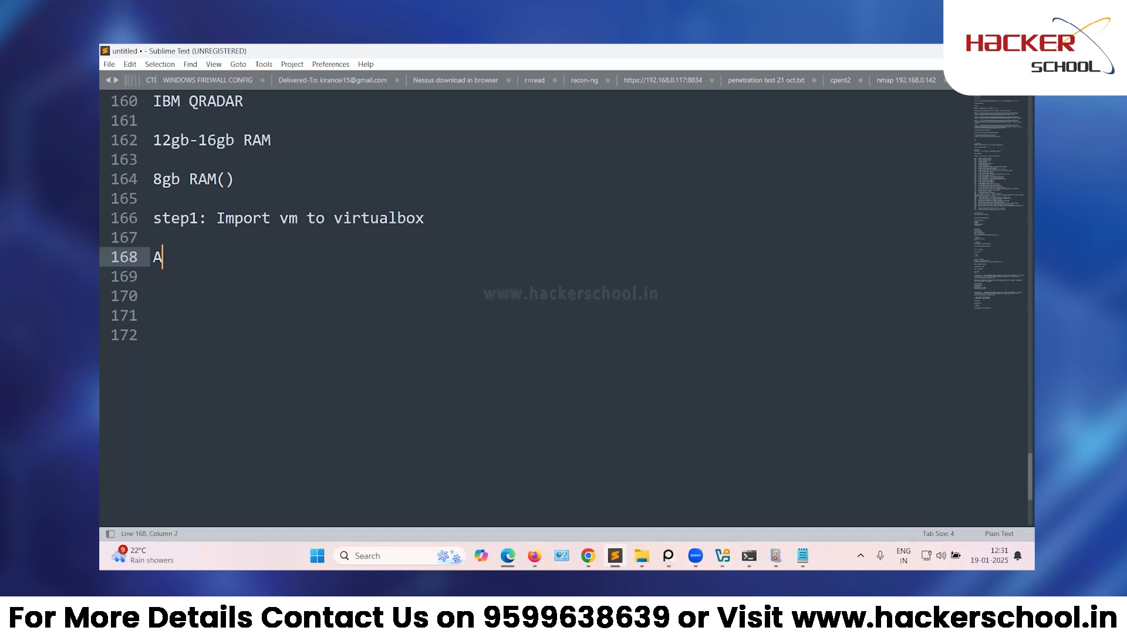
key(BackSpace)
key(BackSpace)
text(o)
mouse_move(722, 556)
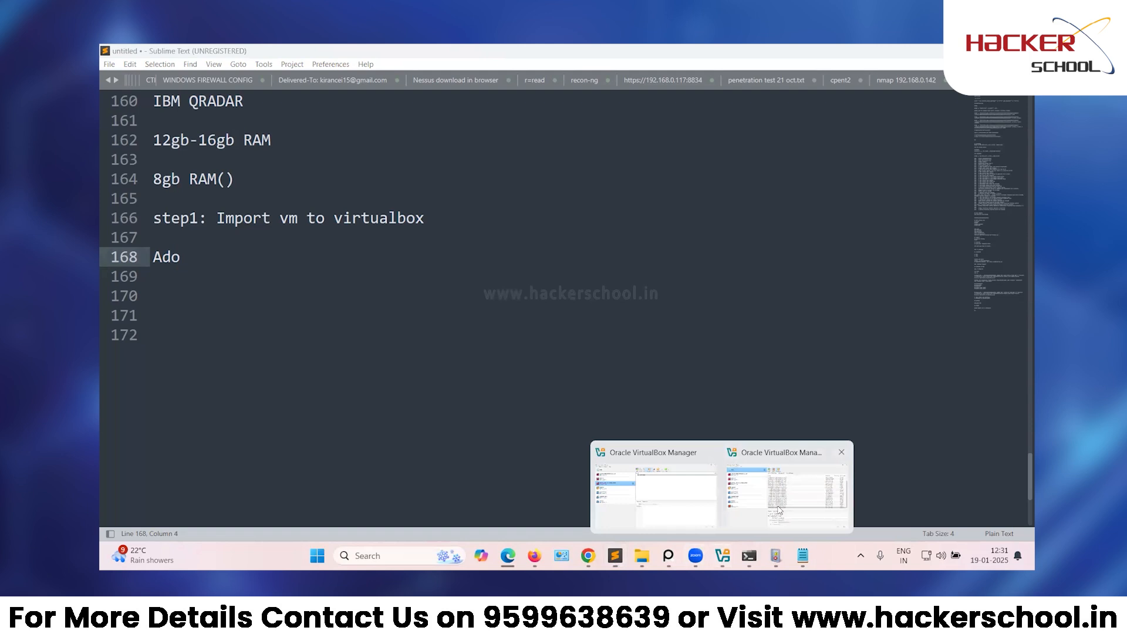
click(620, 505)
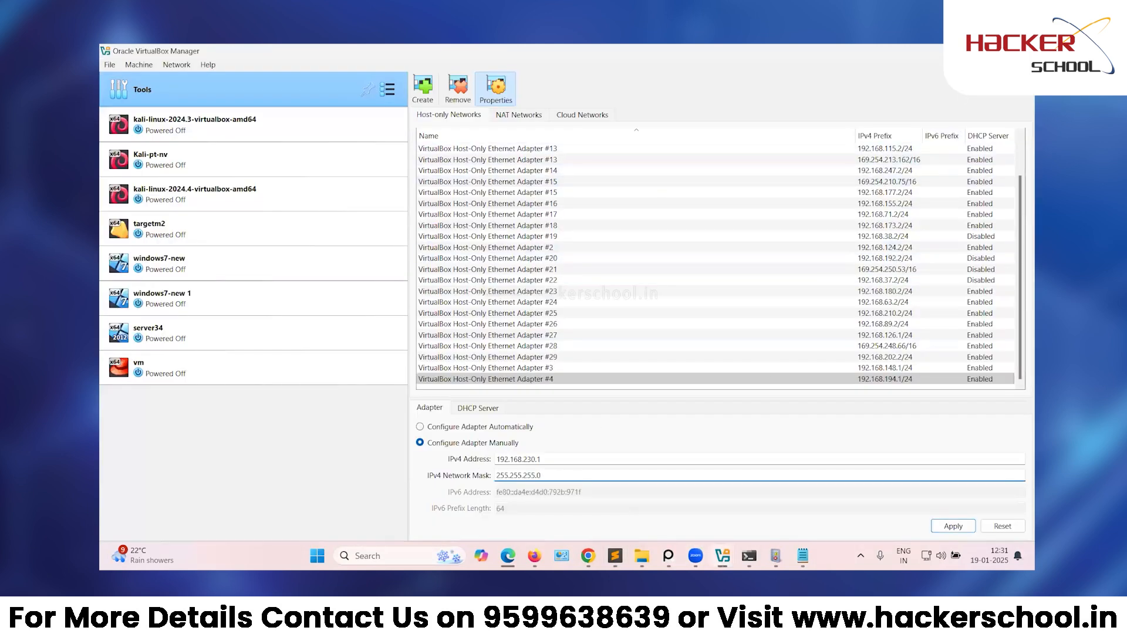
key(alt+Tab)
key(BackSpace)
text(apter)
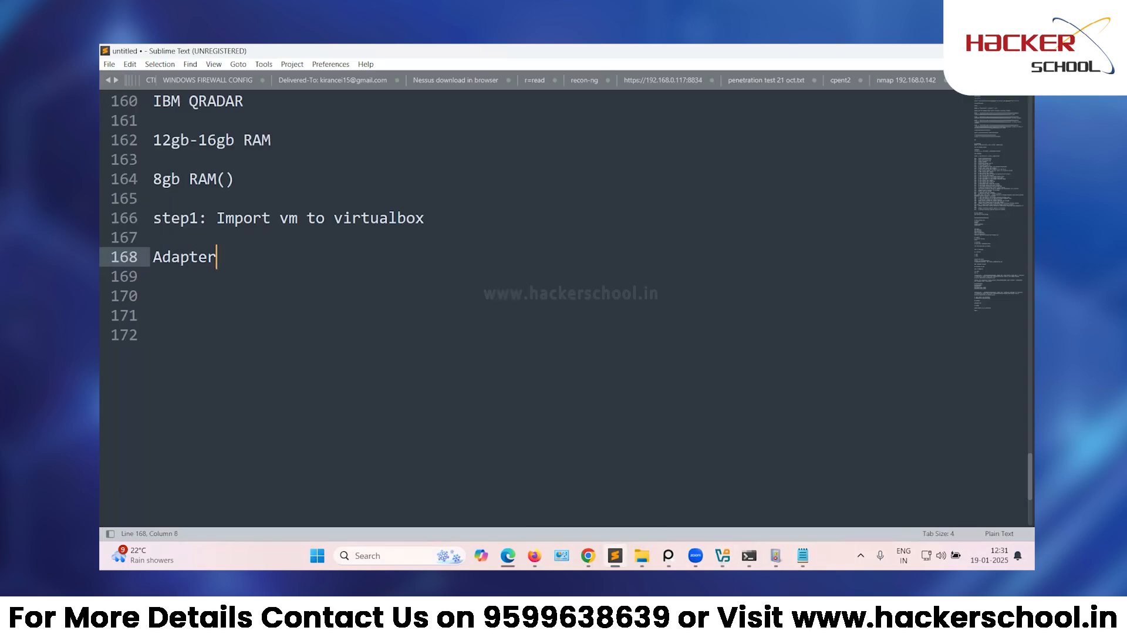
key(Return)
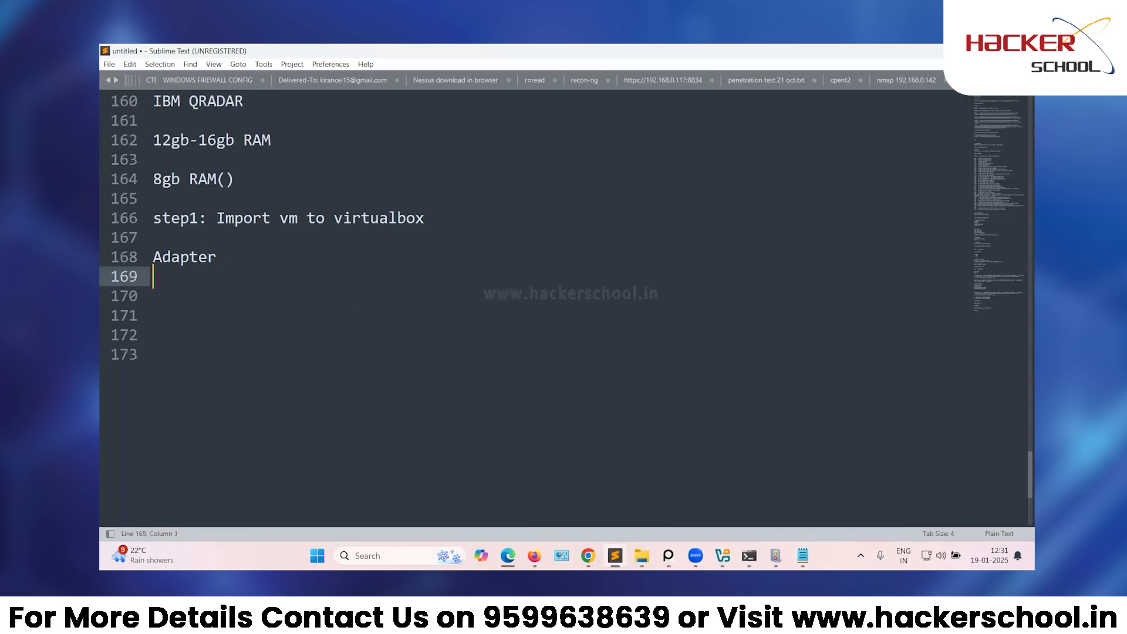
key(Return)
Note the line 'ipv4 address :- 192.168.230.1' under the heading.
text(ipv4 address)
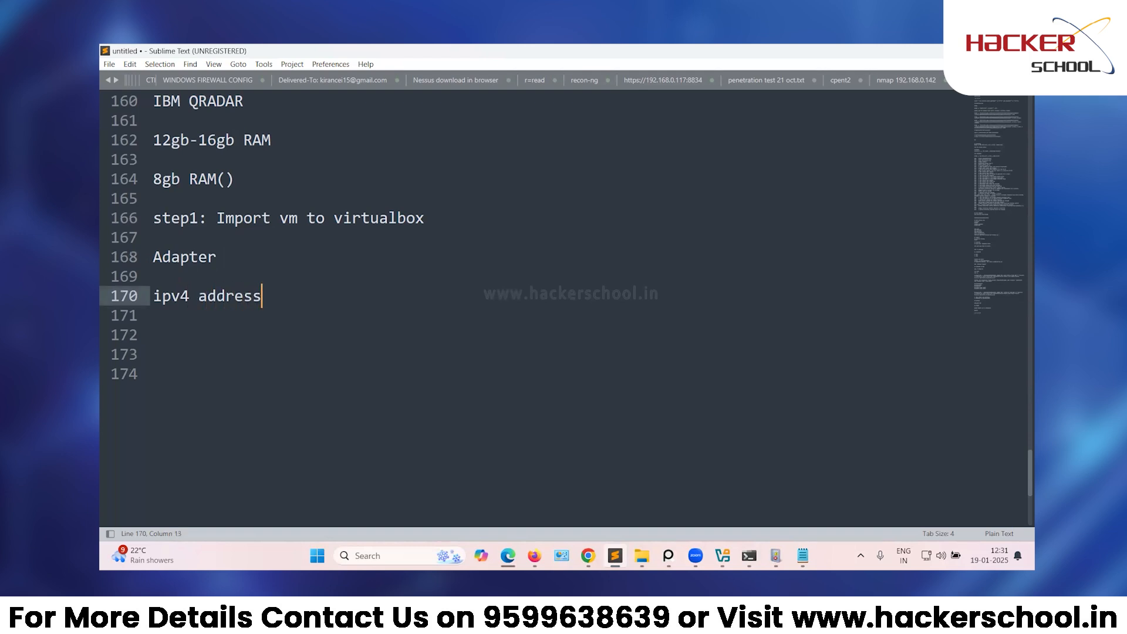
text( :- 192.168.230.1)
key(Return)
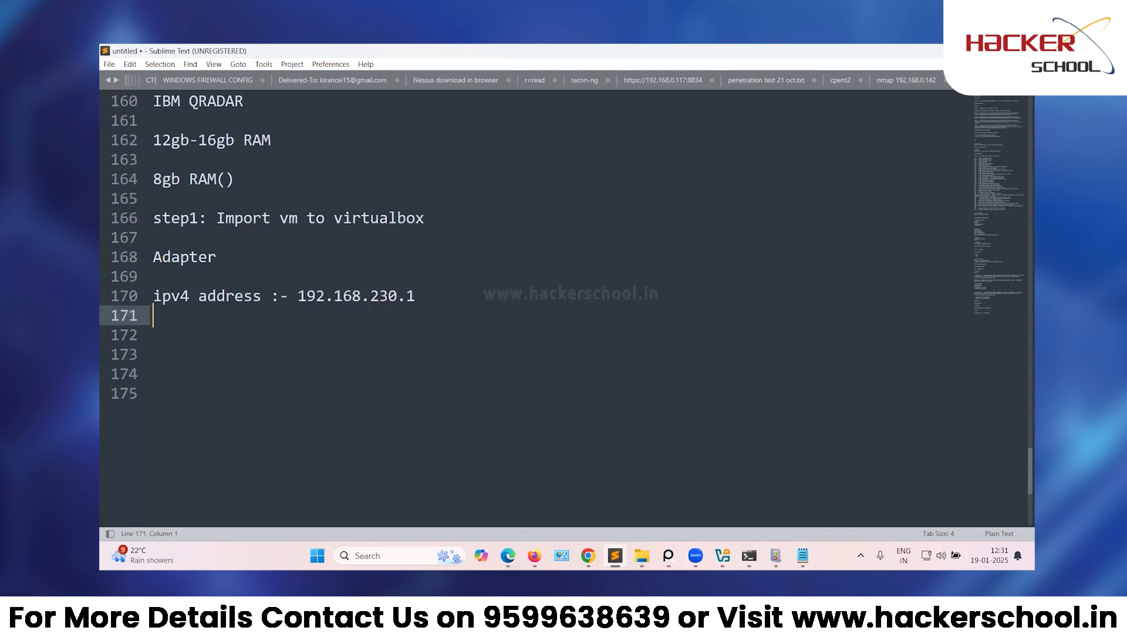
text(sudn)
mouse_move(722, 555)
click(753, 517)
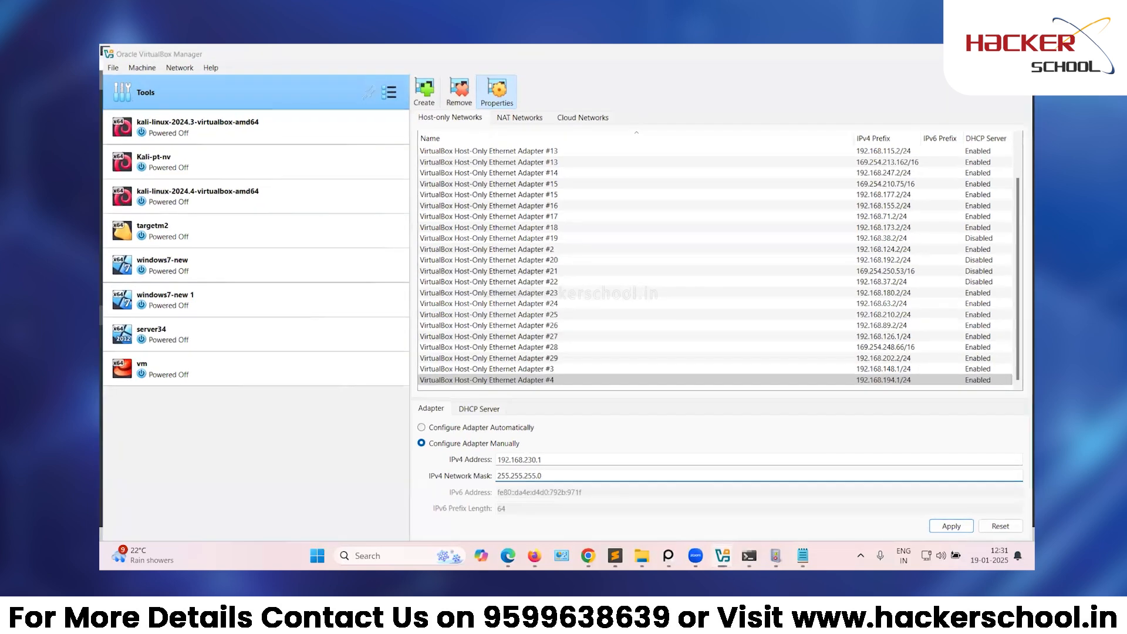
Note 'network mask:- 255.255.255.0' on the next line.
click(962, 51)
text(netw)
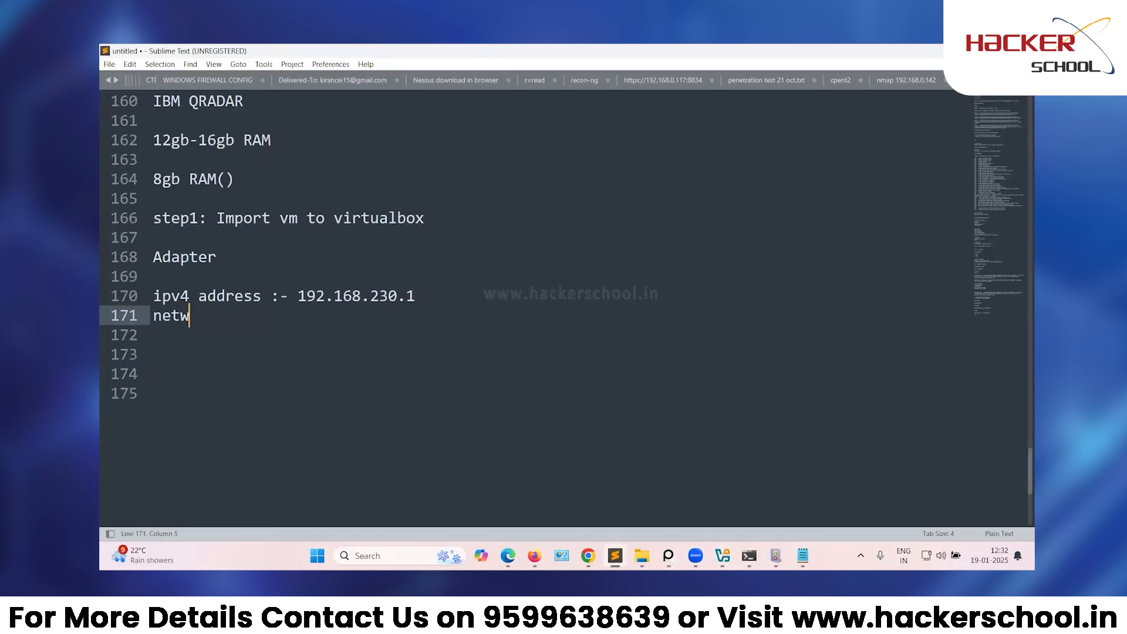
text(ork mask:- 255.588.)
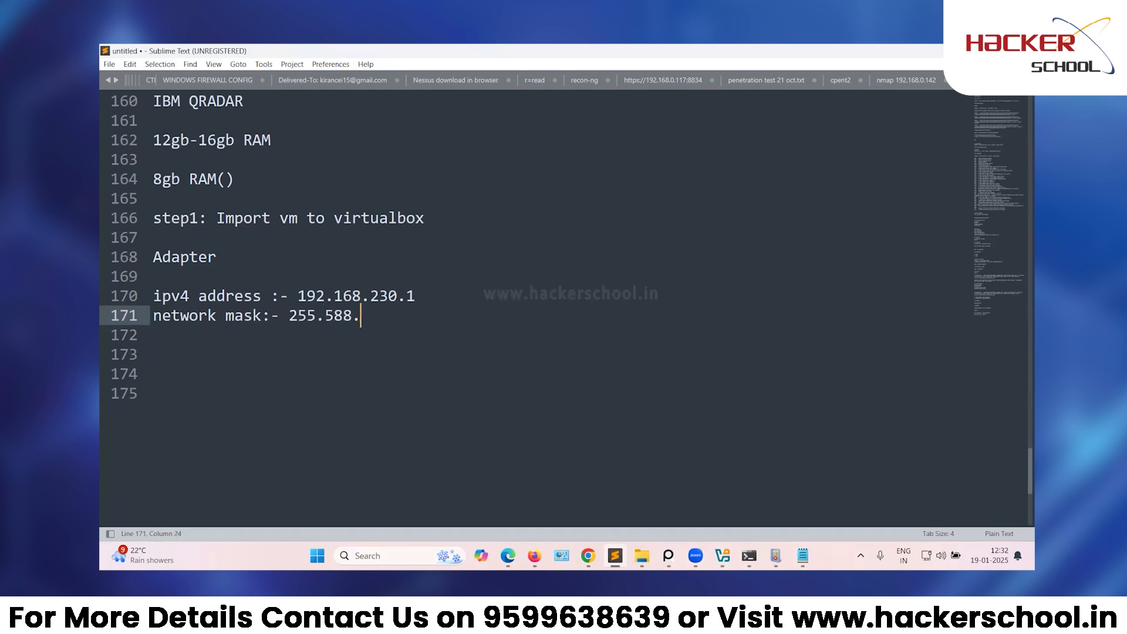
key(BackSpace)
key(BackSpace)
key(BackSpace)
key(BackSpace)
text(255.255.0)
key(Return)
key(Return)
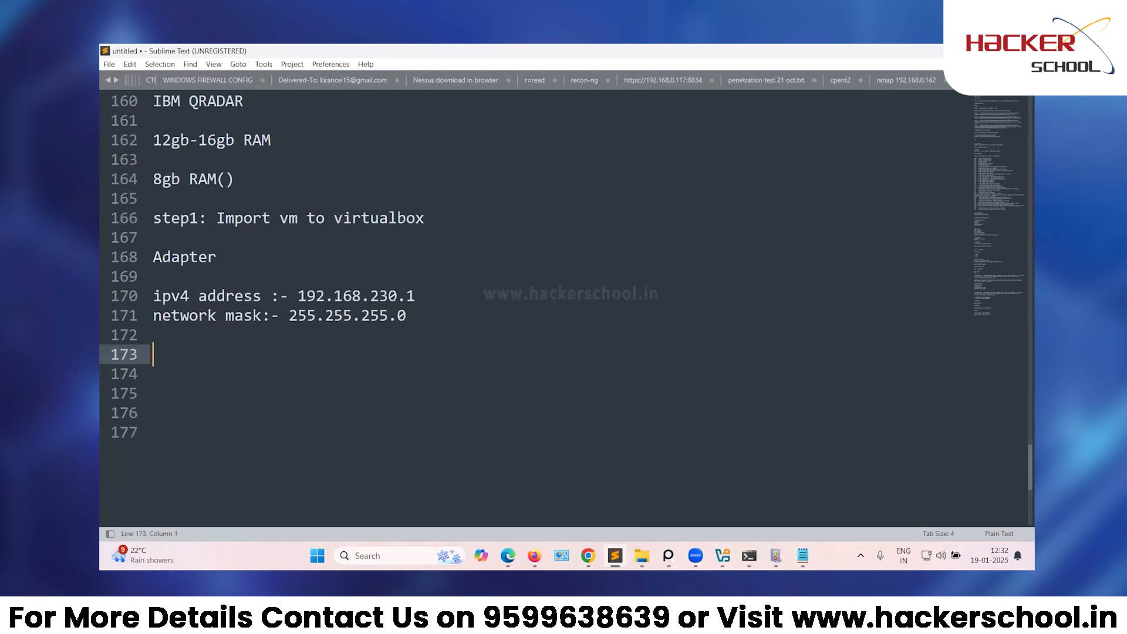
mouse_move(722, 555)
click(766, 498)
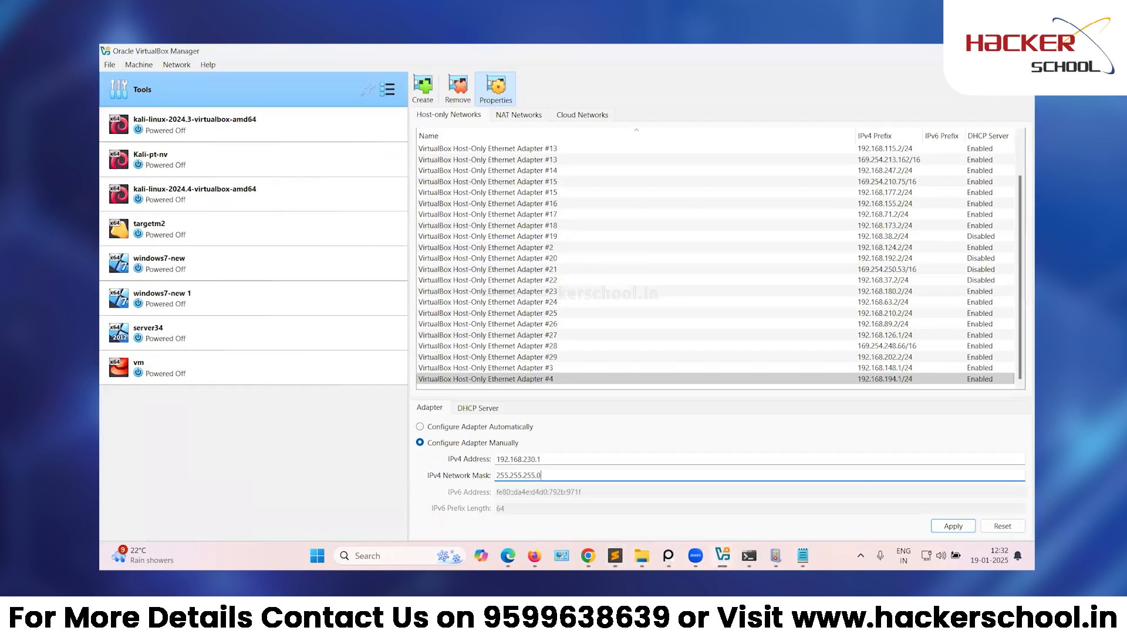
Add a 'DHCP SERVER' heading to the notes.
click(492, 406)
click(615, 555)
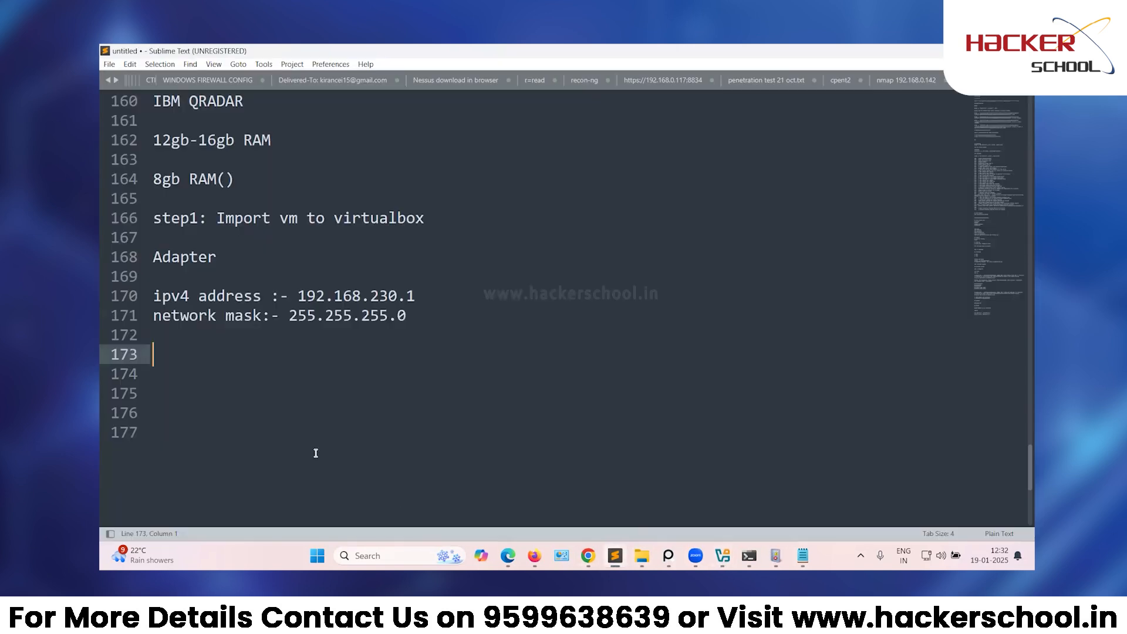
text(DHCP SERVER)
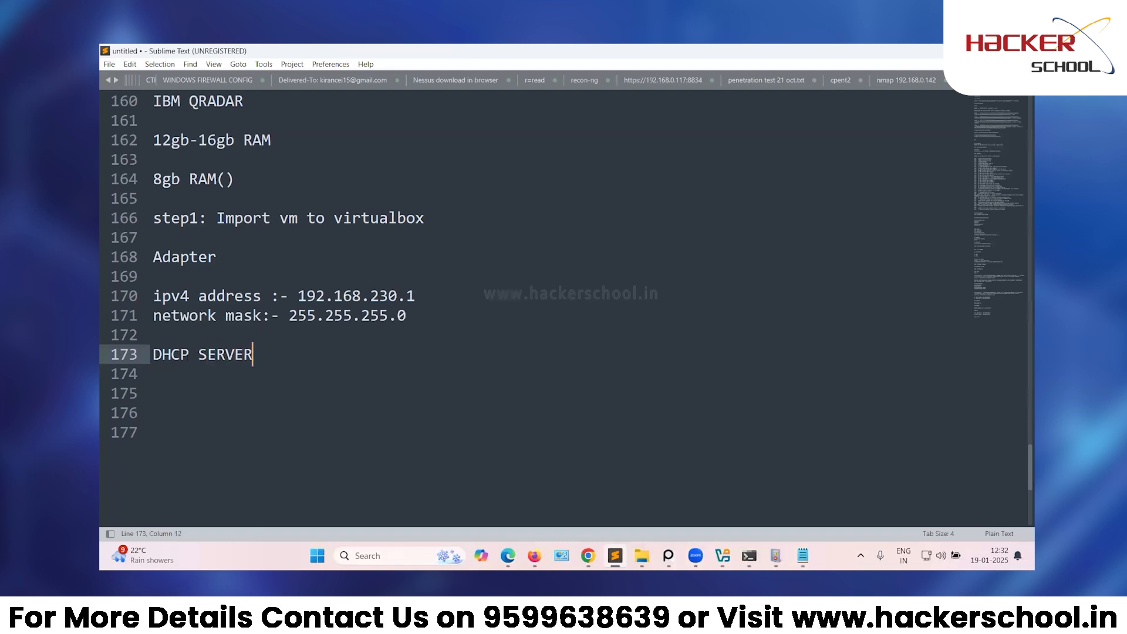
key(Return)
key(Return)
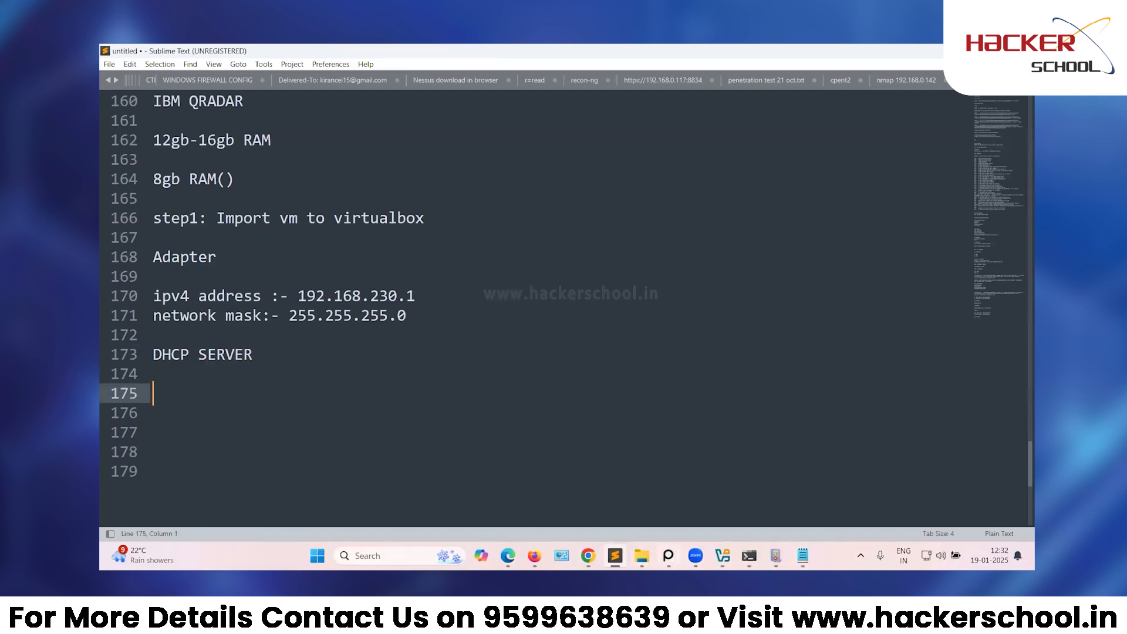
mouse_move(722, 555)
click(776, 504)
click(485, 487)
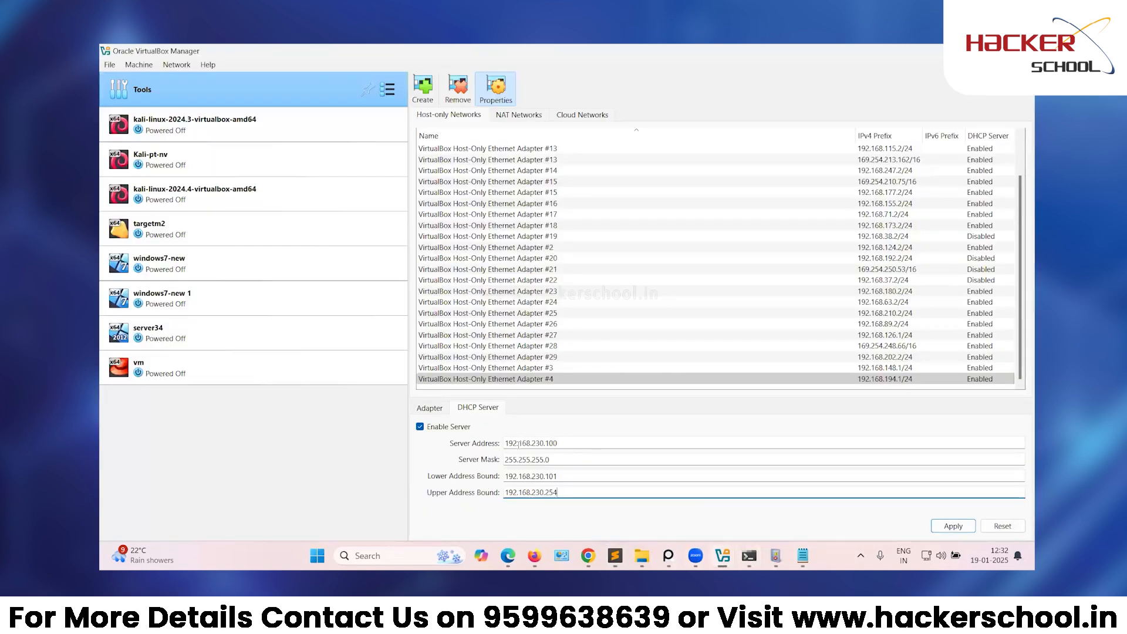
double_click(932, 54)
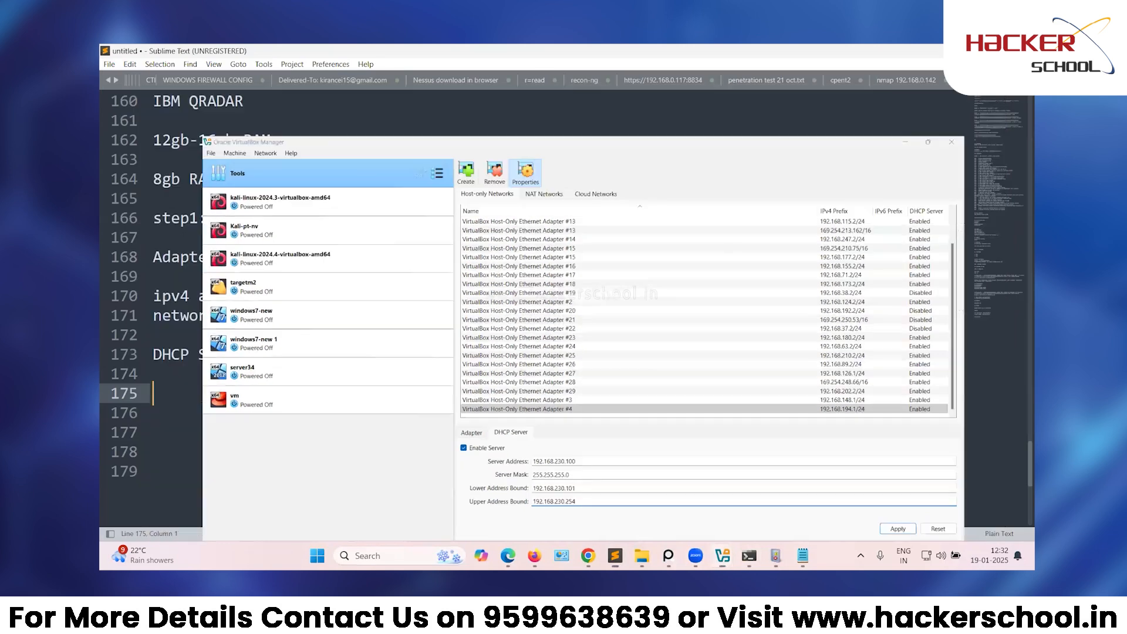
Note 'server address:- 192.168.230.100' under the DHCP SERVER heading.
key(alt+Tab)
text(sef)
key(BackSpace)
text(rver add)
text(ress:- )
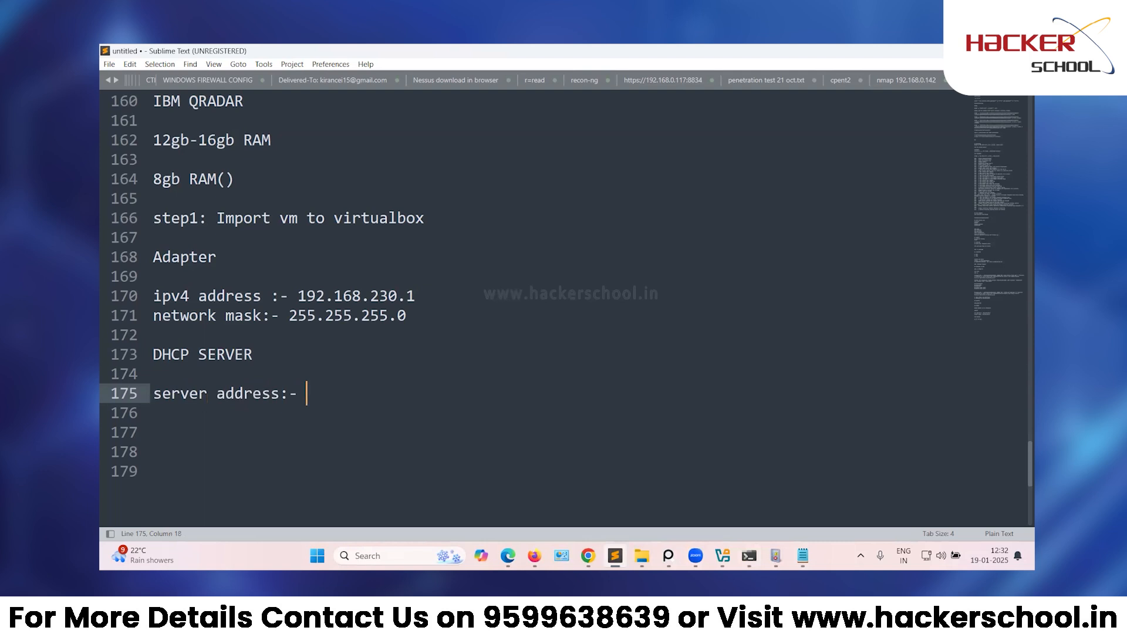
text(192.168.230.)
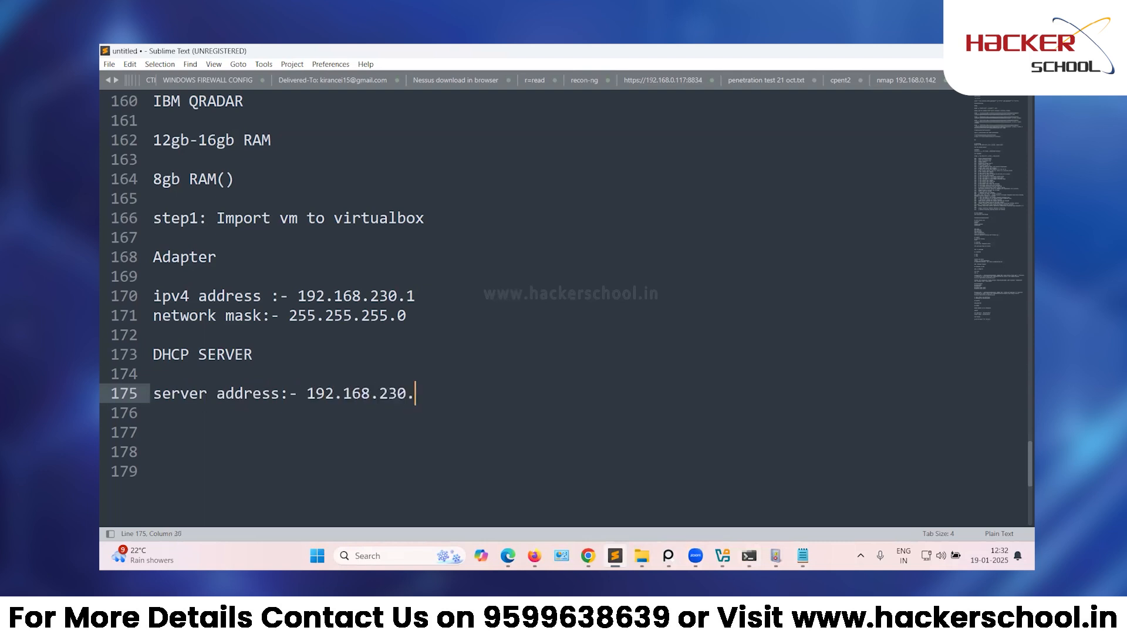
text(100)
key(Return)
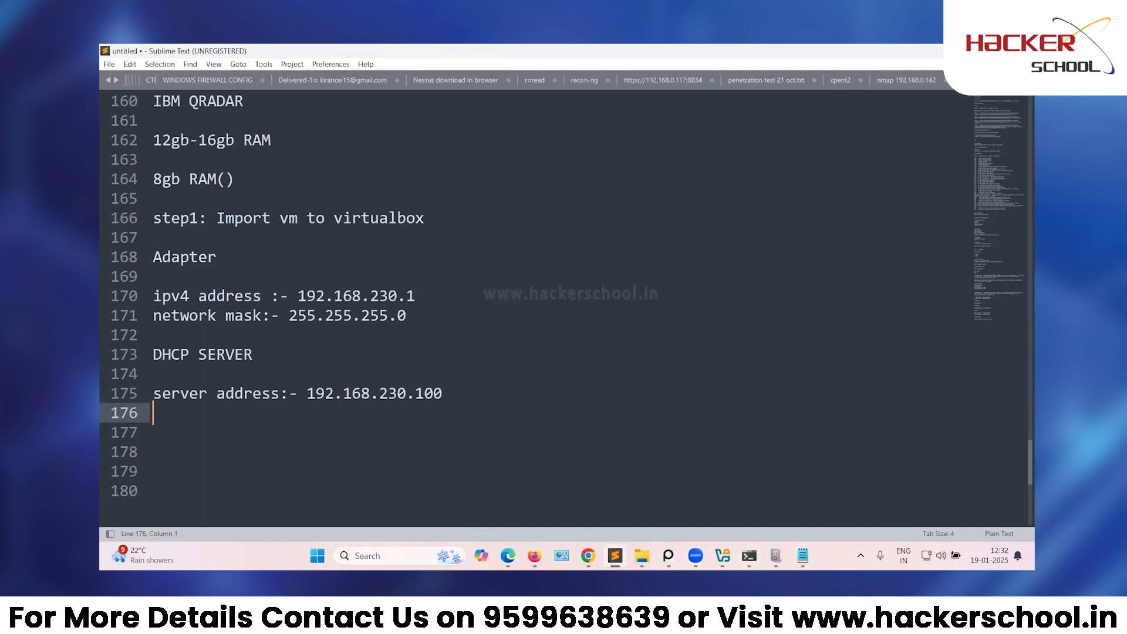
Note 'mask:- 255.255.255.0' on the next line.
text(mask:- 255.255.255.0)
key(Return)
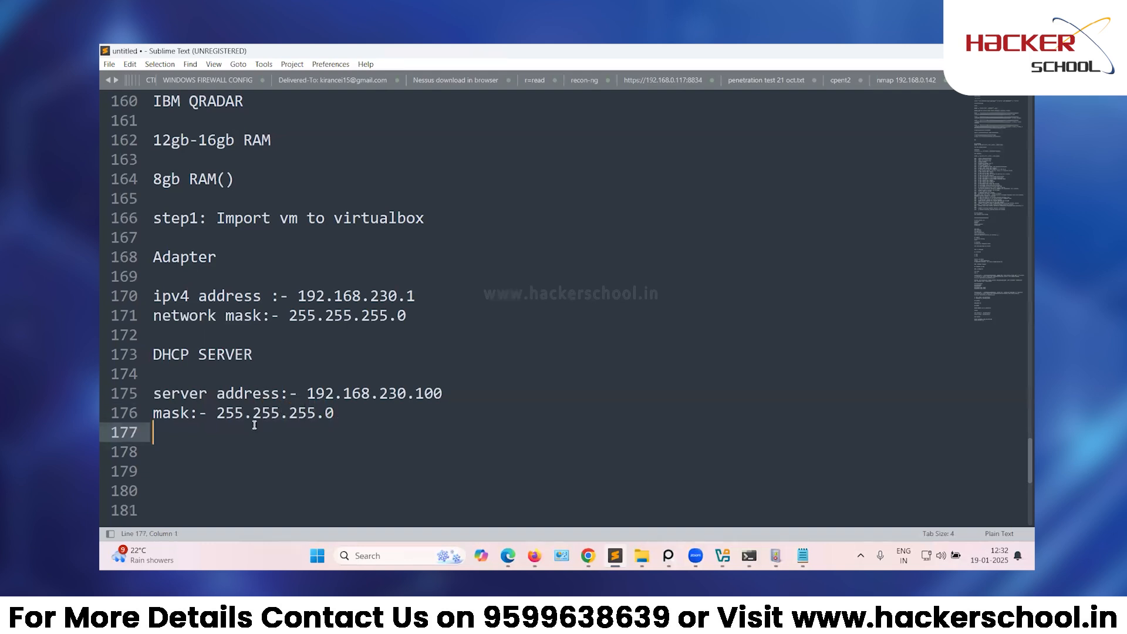
mouse_move(775, 557)
mouse_move(723, 556)
click(761, 513)
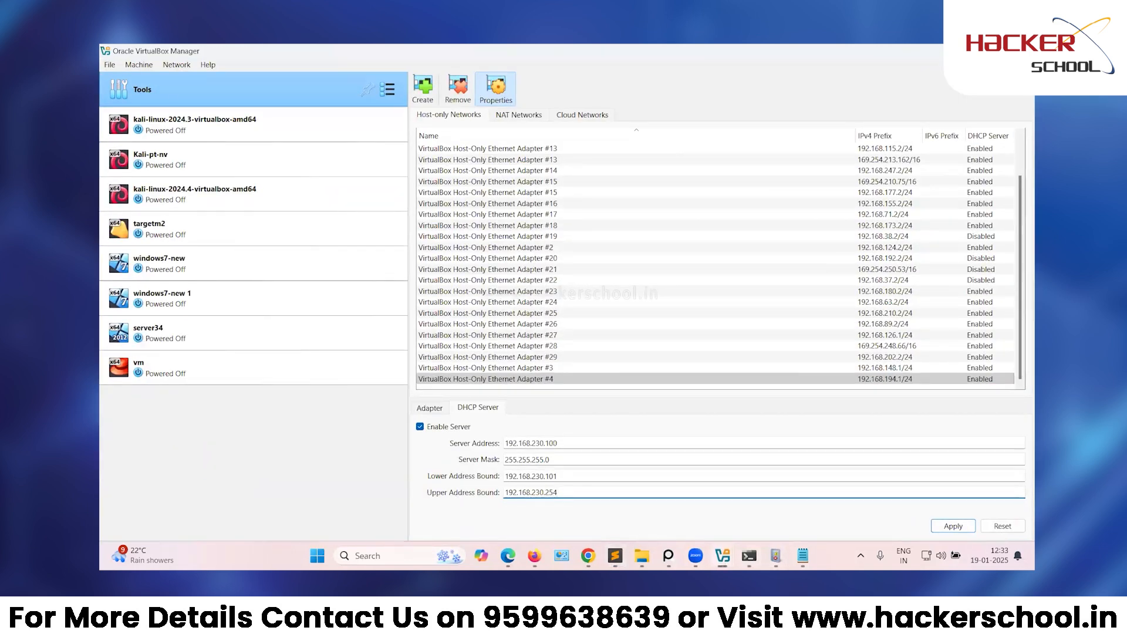
Note 'lower address:- 192.168.230.101' and 'upper address:- 192.168.230.254' on separate lines.
key(alt+Tab)
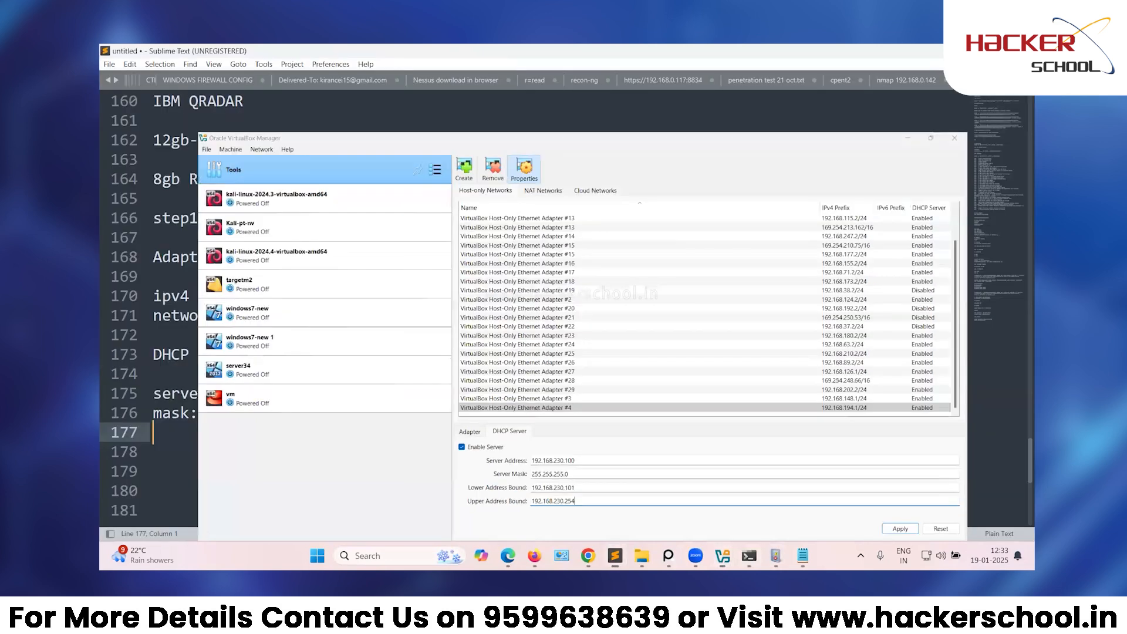
text(lower addr)
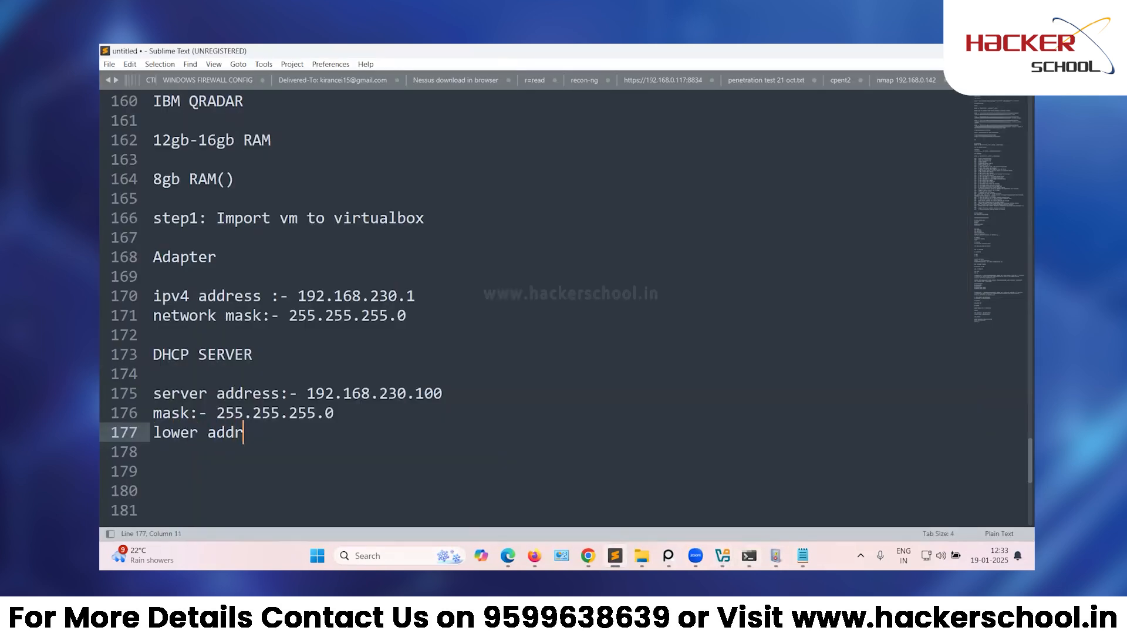
text(ess:- 192.16)
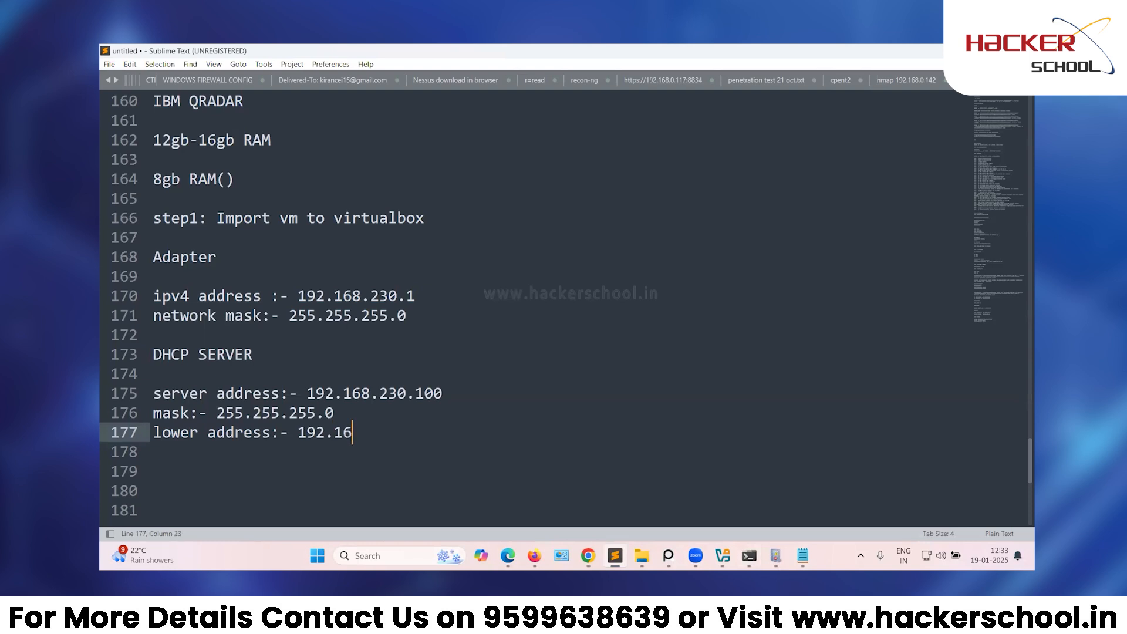
text(8.230.101)
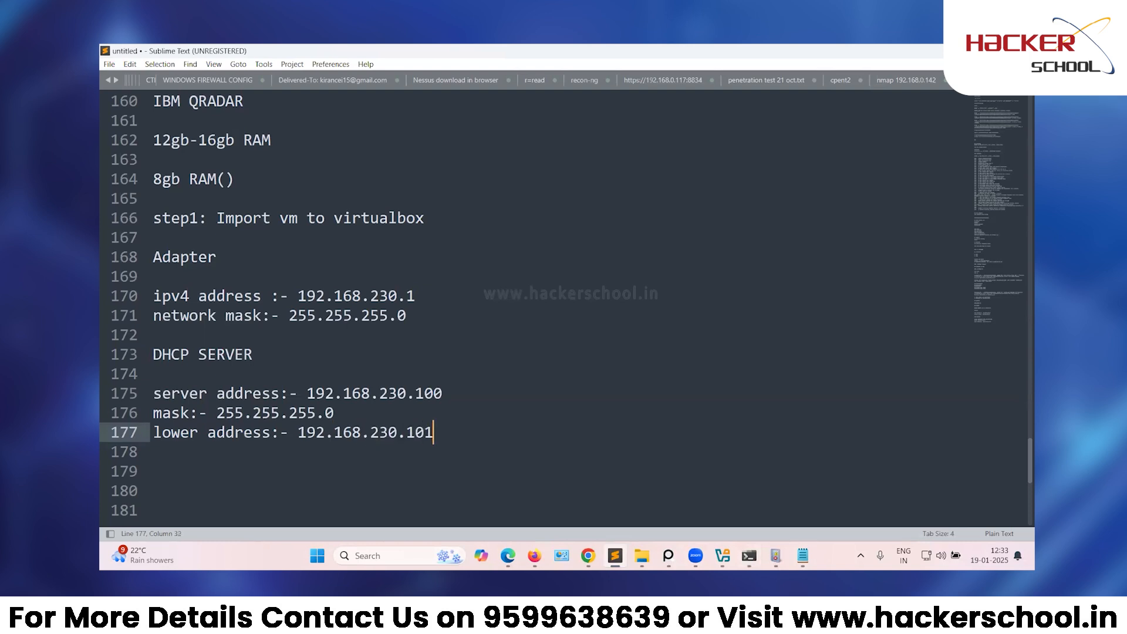
key(Return)
text(up)
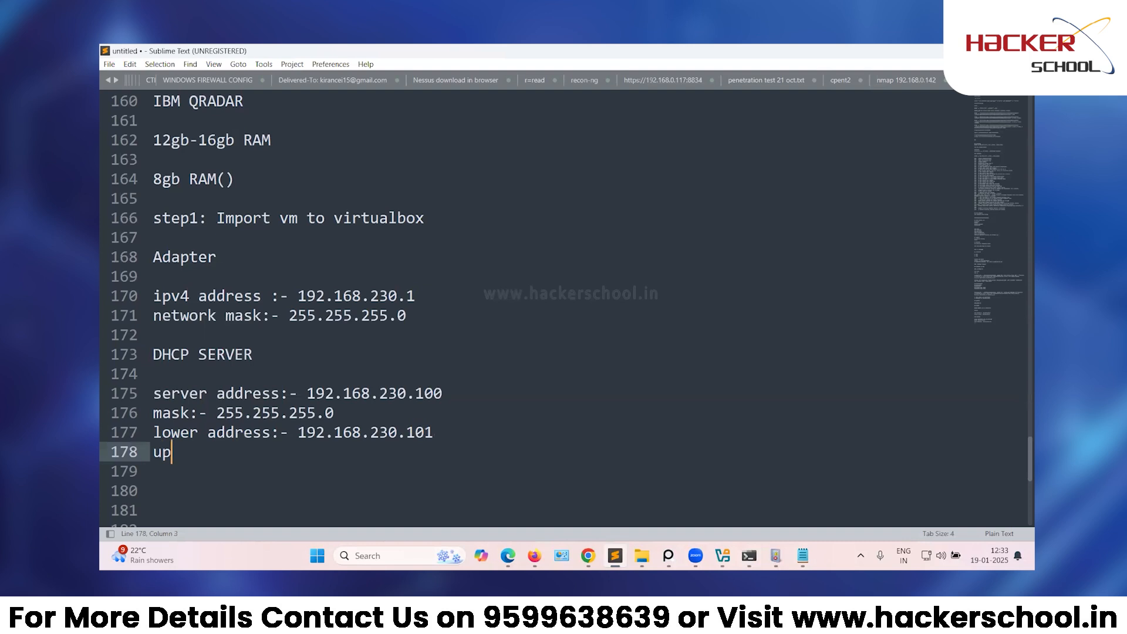
text(per address:- )
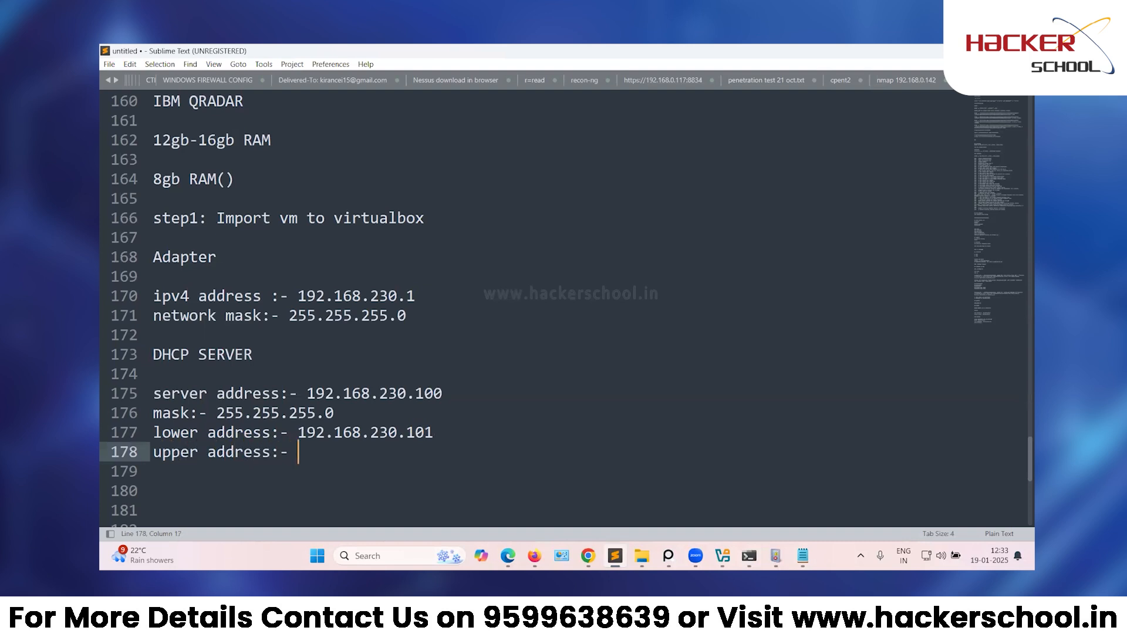
text(192.168.230.)
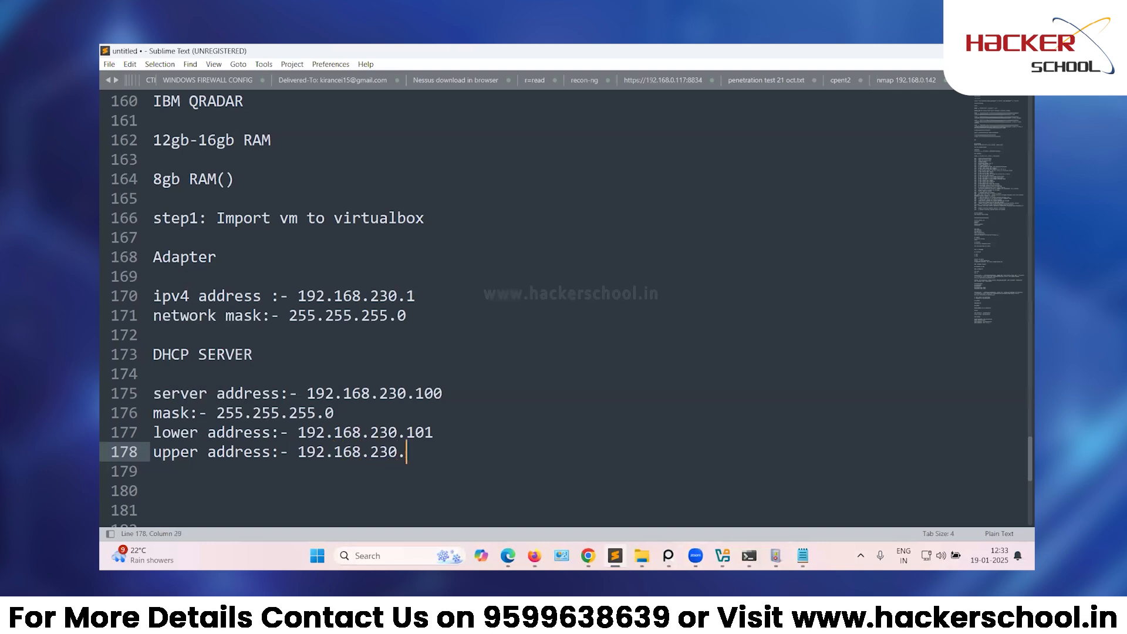
text(254)
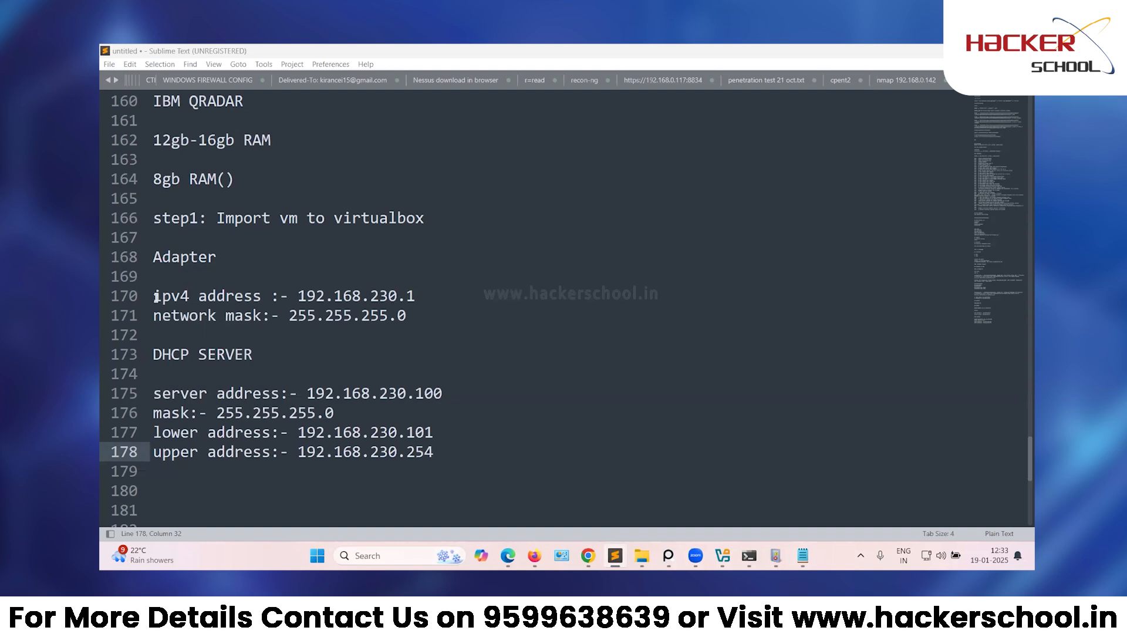
Maximize VirtualBox and show host-only Adapter #4's manual IP configuration via File > Tools.
mouse_move(722, 556)
click(800, 517)
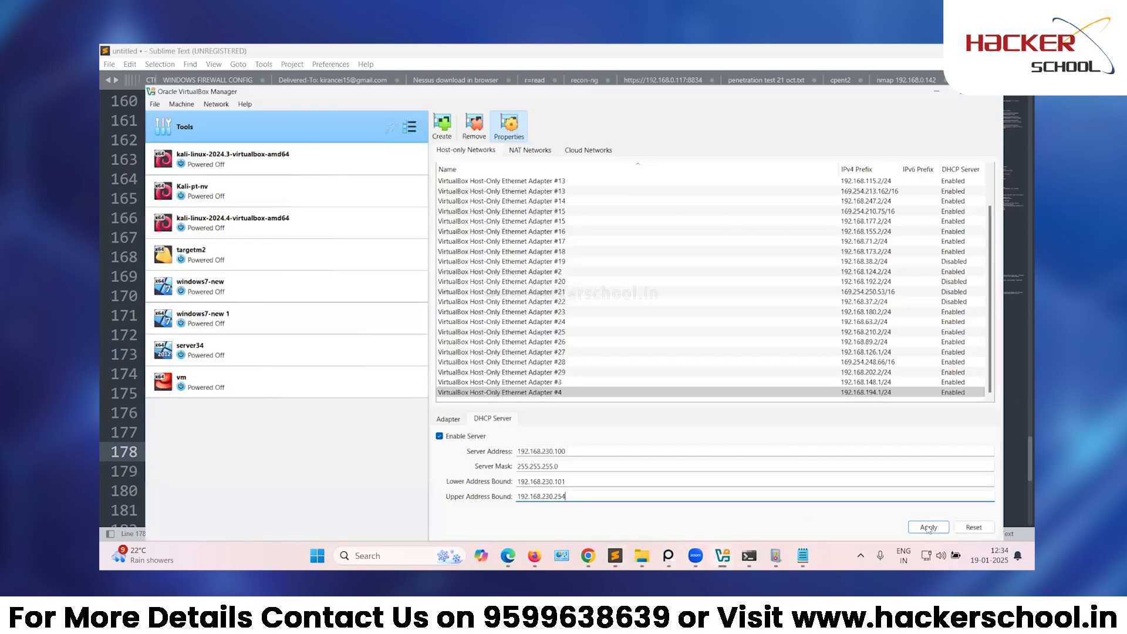
key(super+Up)
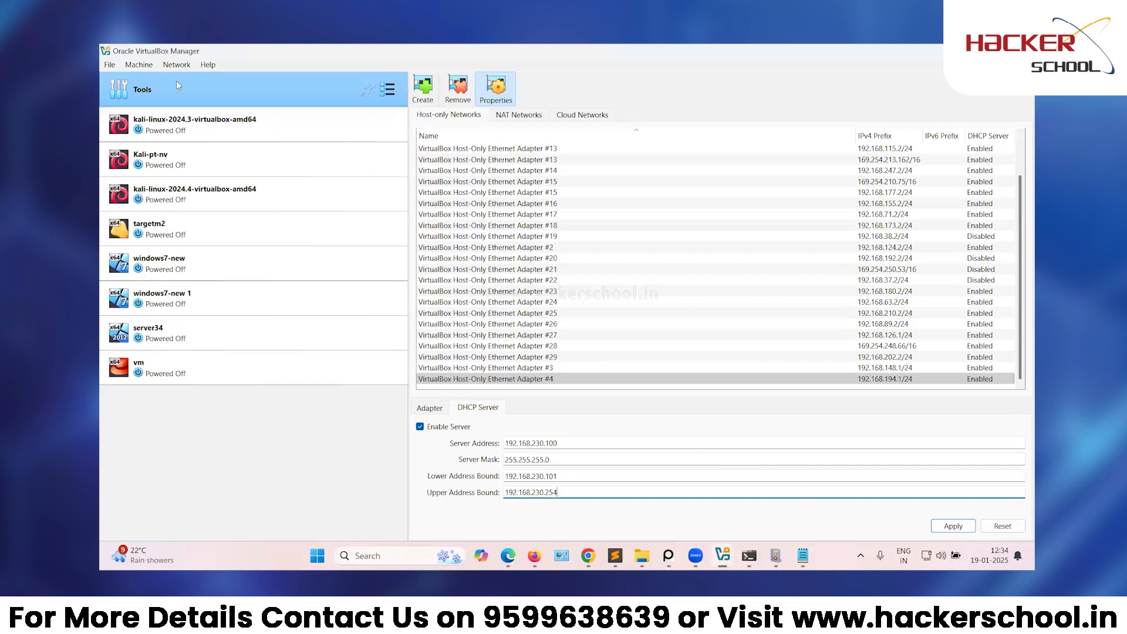
click(109, 64)
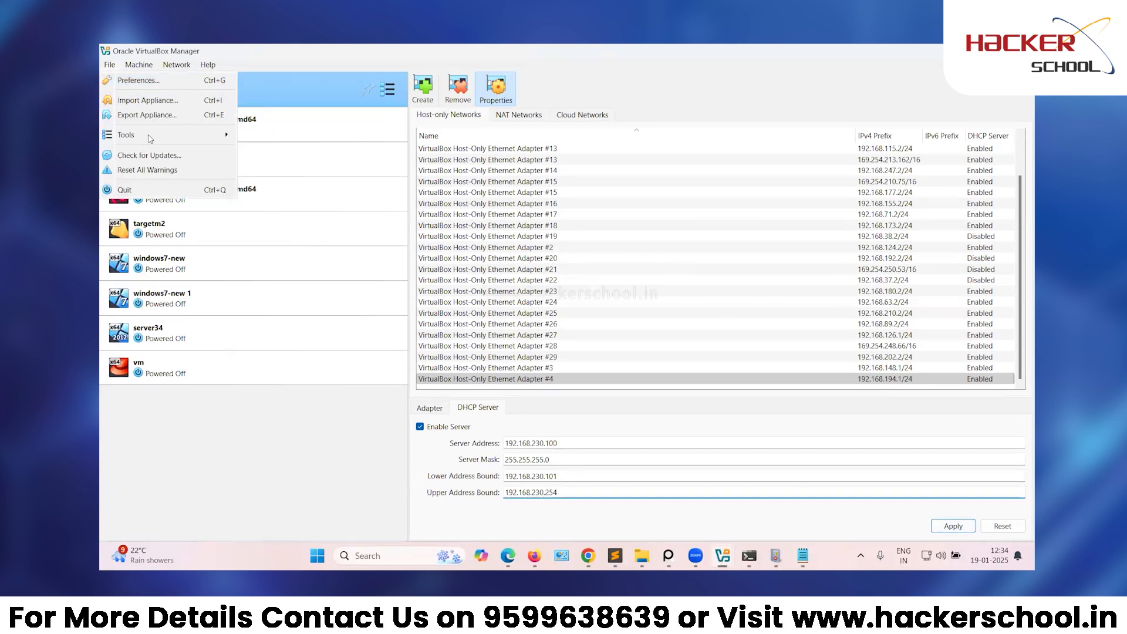
mouse_move(149, 136)
click(433, 409)
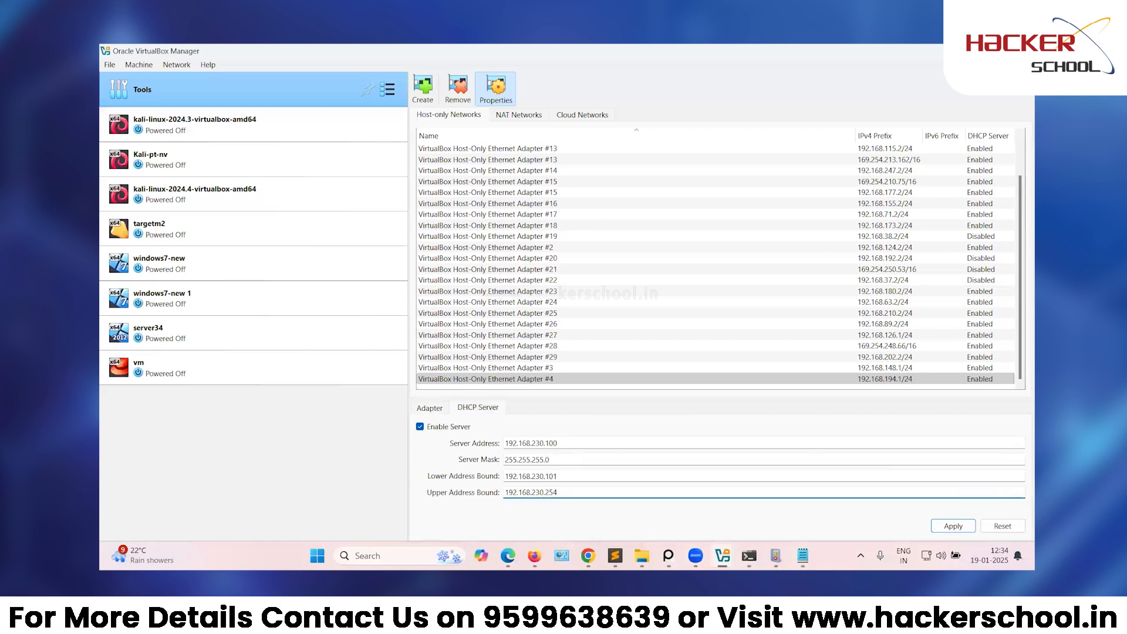
Apply the Adapter #4 192.168.230.1/24 settings and select the vm machine.
click(966, 529)
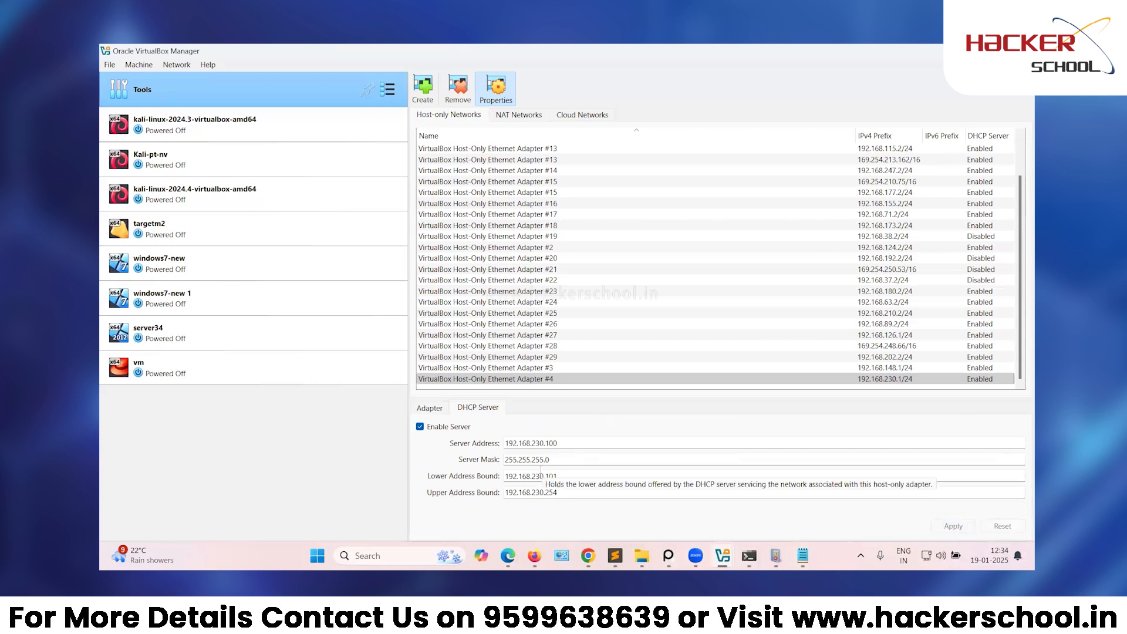
click(225, 361)
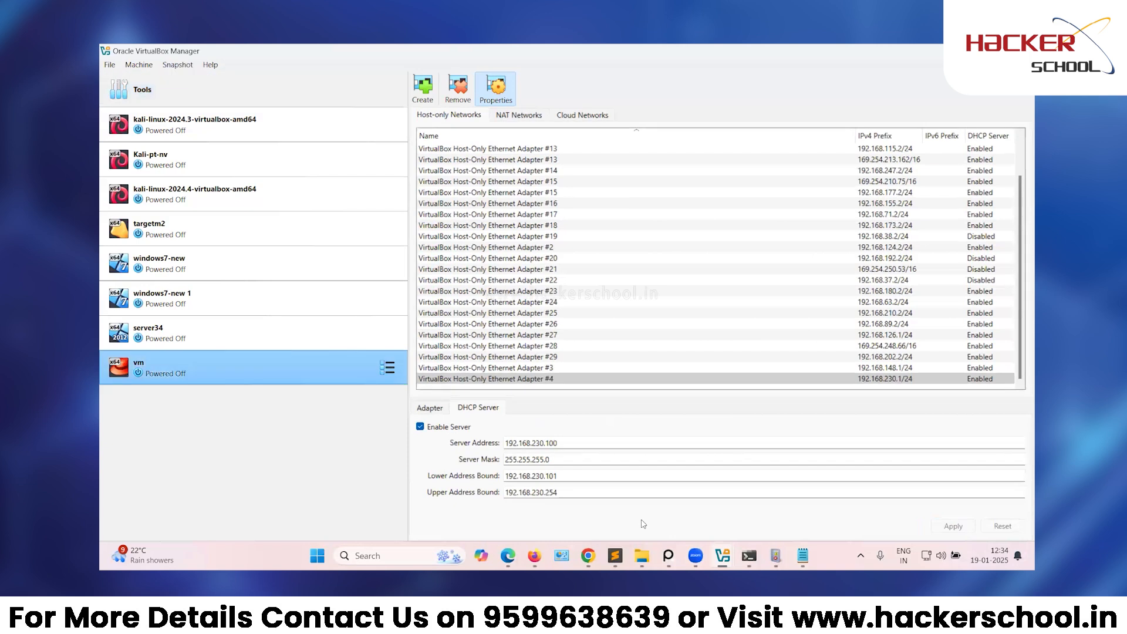
click(615, 556)
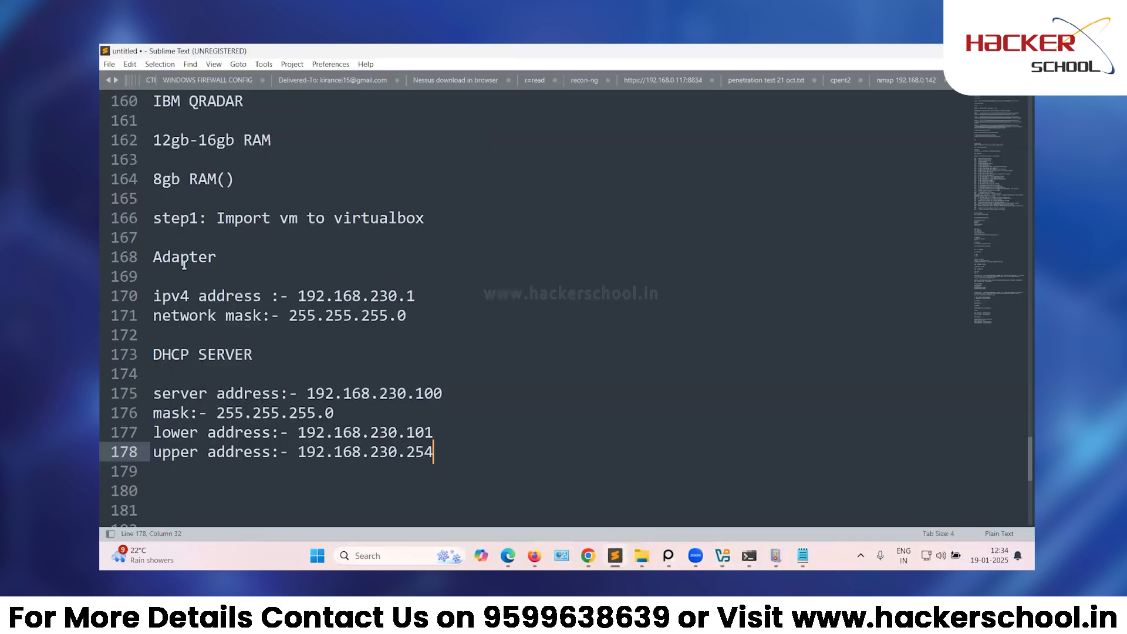
Add a 'step2:' line below step1, with 'File->' on the following line.
click(172, 238)
key(Return)
text(step2)
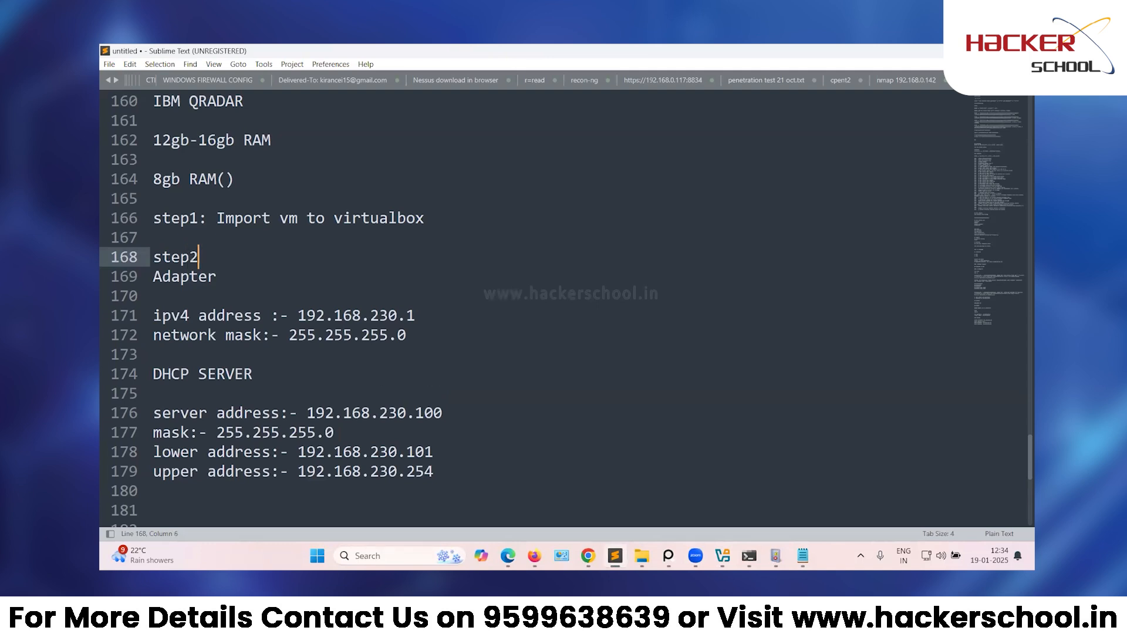
text(:)
key(Return)
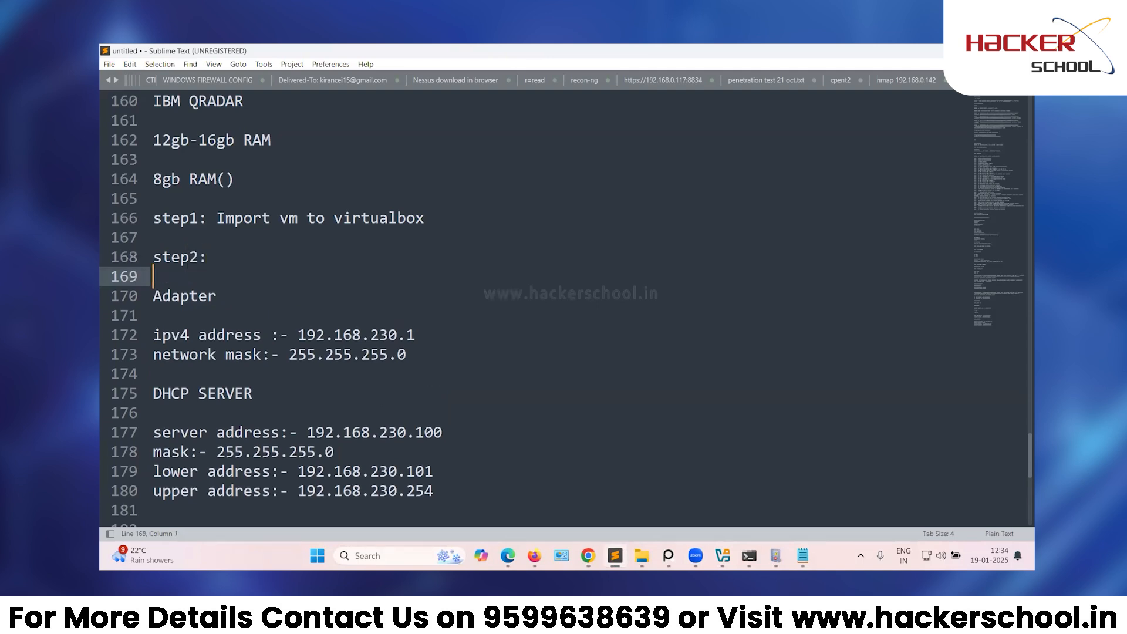
text(File_)
key(BackSpace)
text(->)
Check VirtualBox's File > Tools menu path without opening anything, then return to the notes.
click(722, 556)
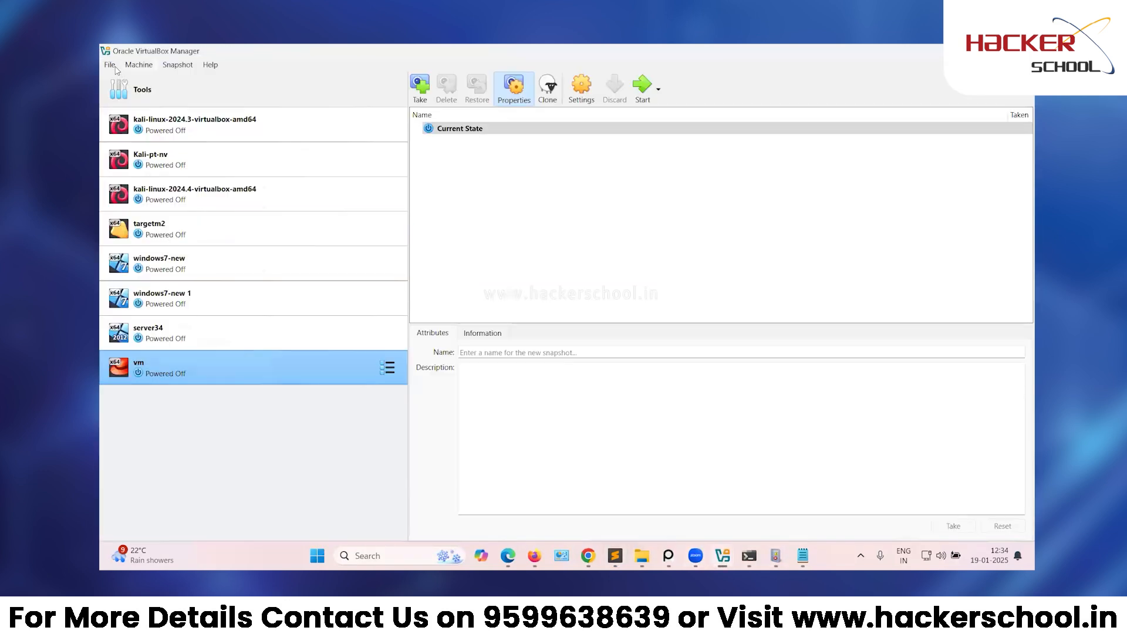
click(111, 66)
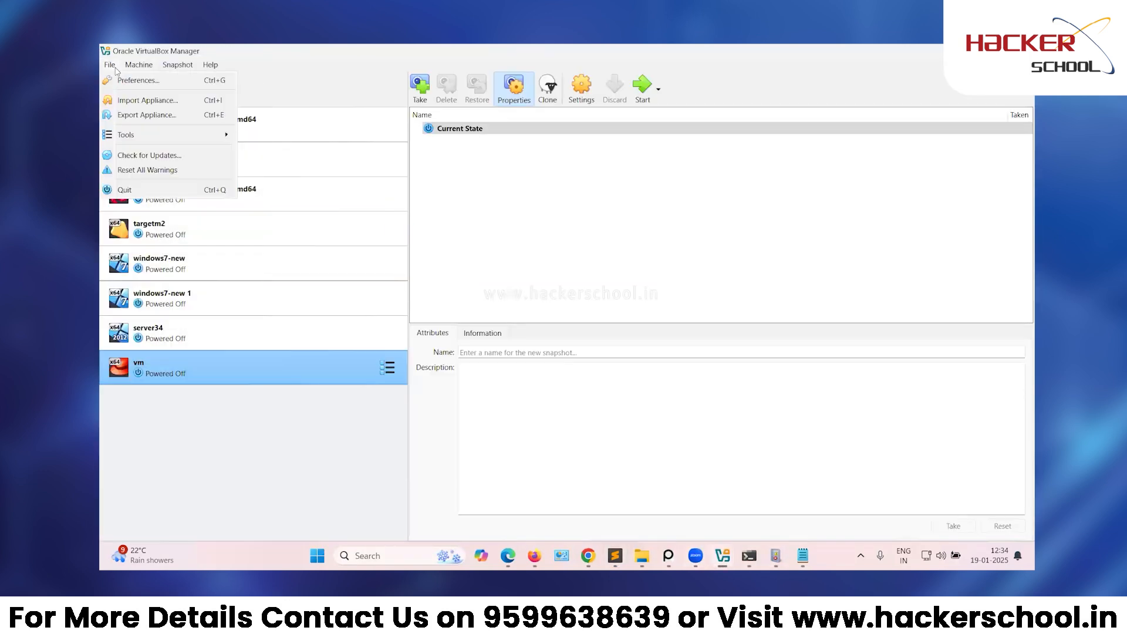
mouse_move(160, 139)
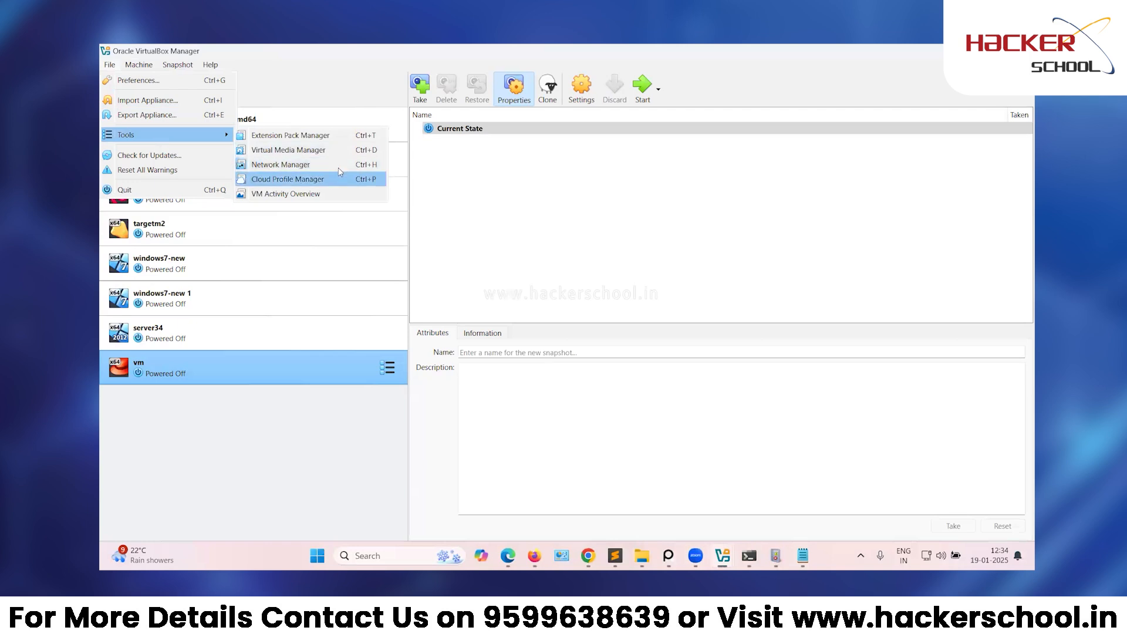
click(966, 53)
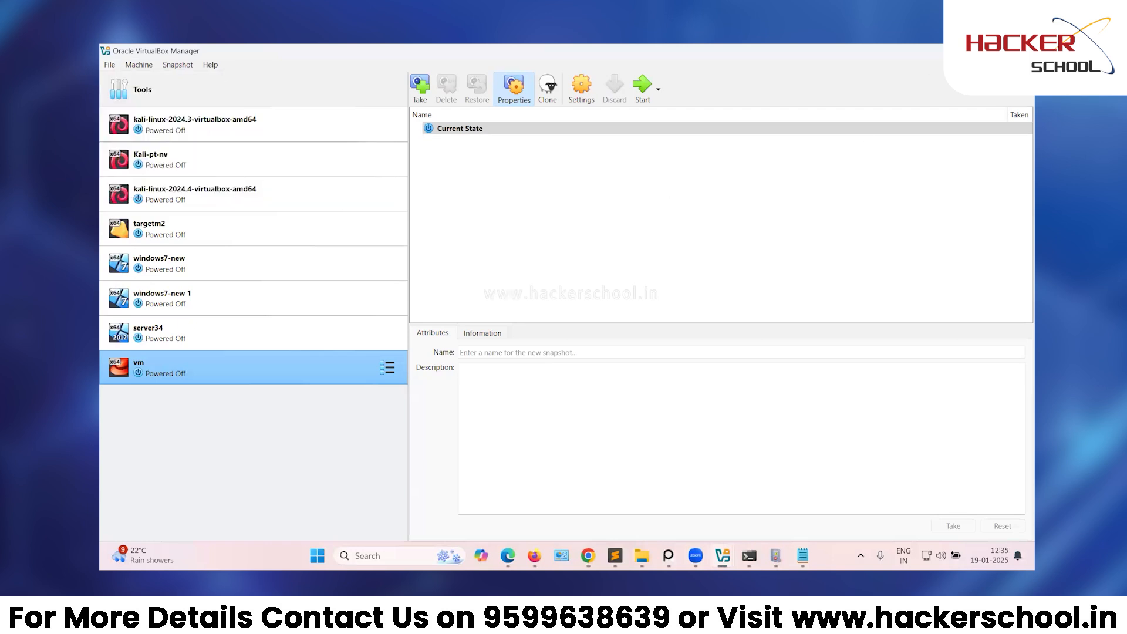
key(alt+Tab)
Complete step2 as 'File->tools->Network manager-> click on create -> config the adaptor'.
text(toos)
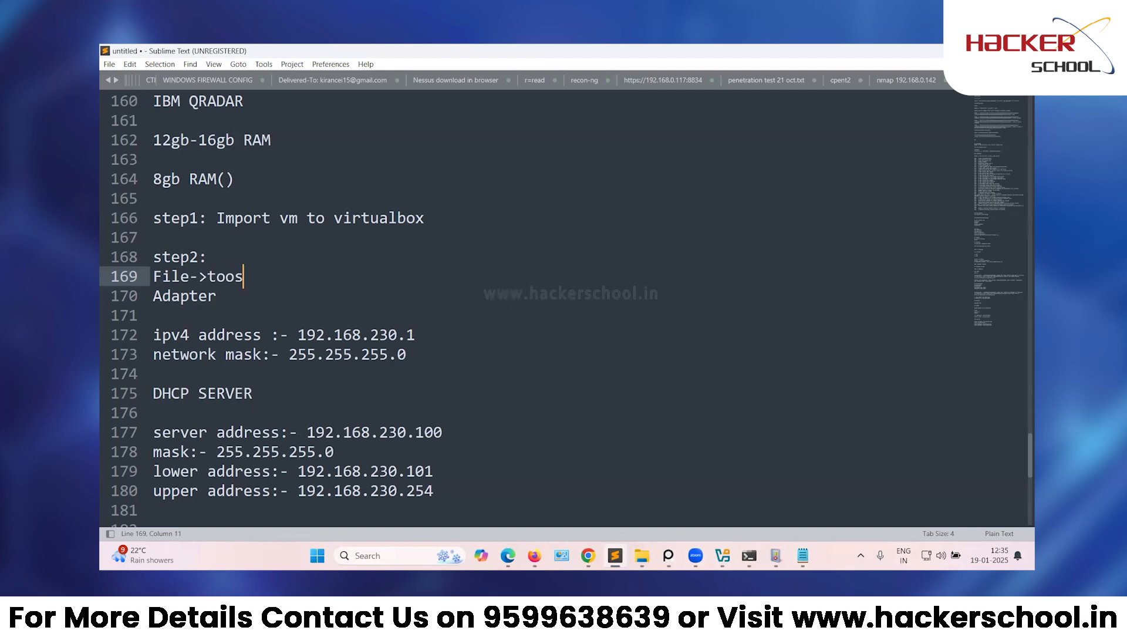
key(BackSpace)
text(ls->Network manager)
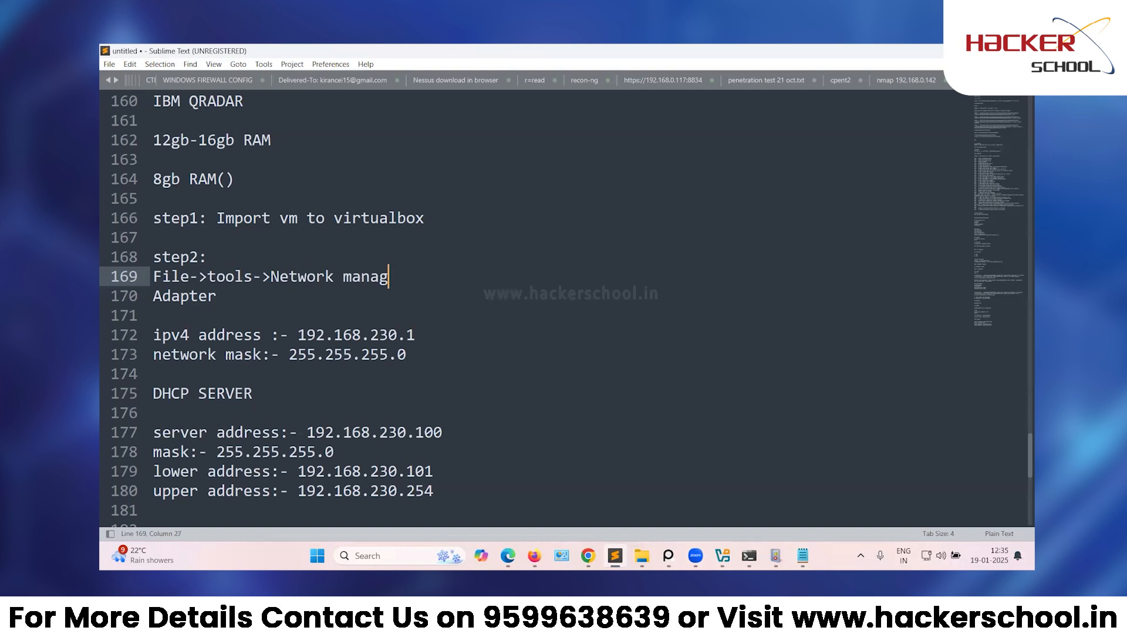
text(_)
key(BackSpace)
text(-> click o )
text(creart)
key(BackSpace)
key(BackSpace)
key(BackSpace)
key(BackSpace)
key(BackSpace)
key(BackSpace)
key(BackSpace)
text(n create)
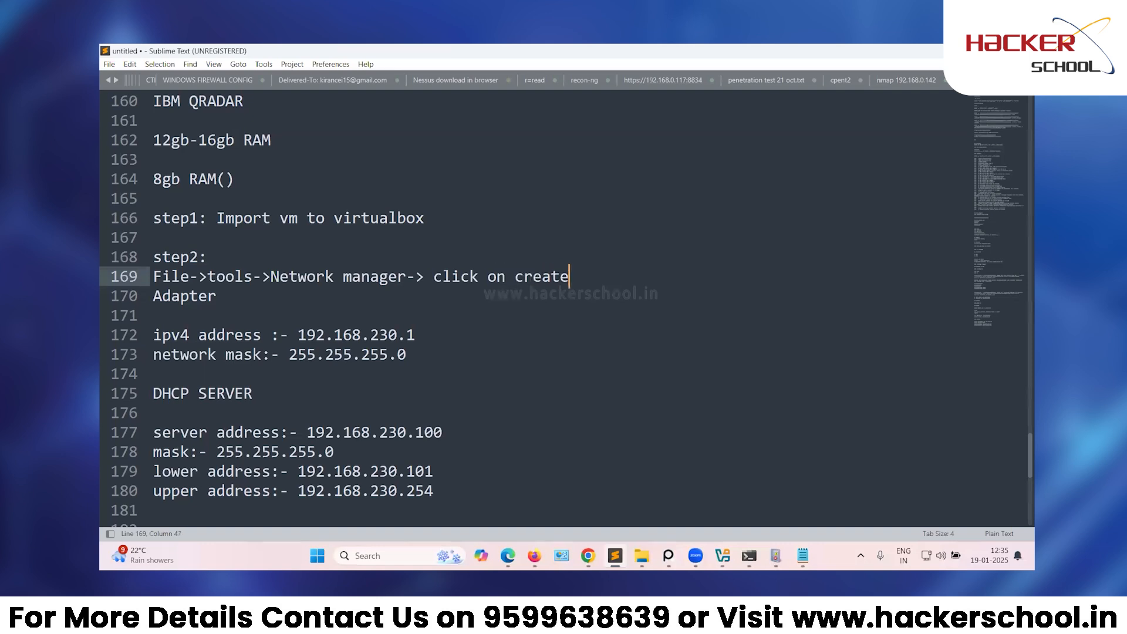
text( ->)
text(slec)
key(BackSpace)
key(BackSpace)
key(BackSpace)
key(BackSpace)
text(config the ada)
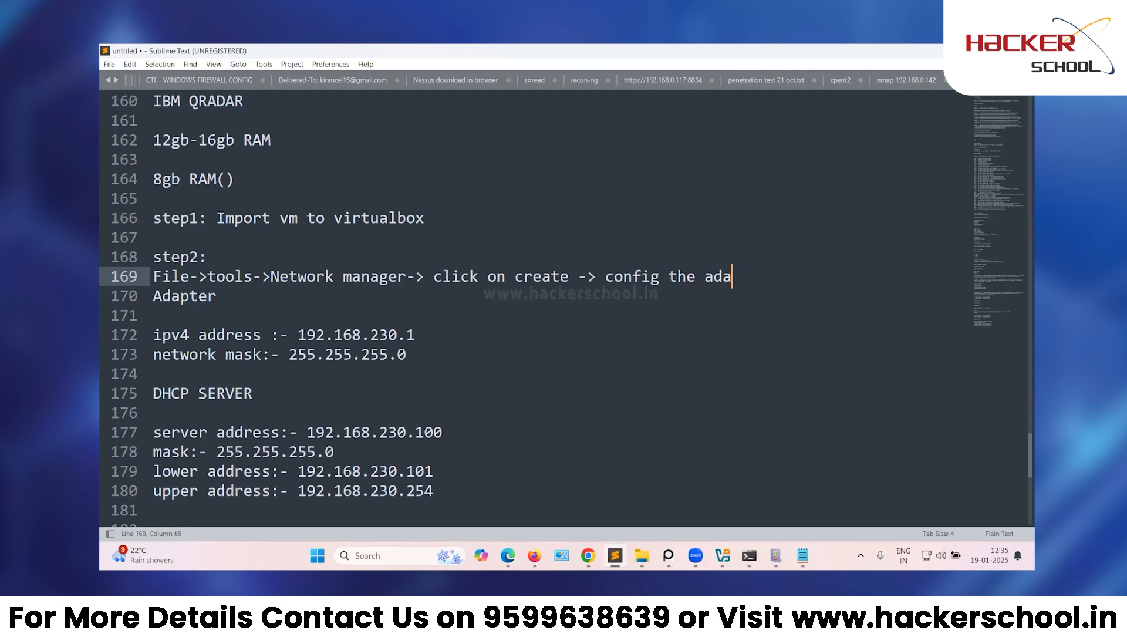
text(ptor)
key(Return)
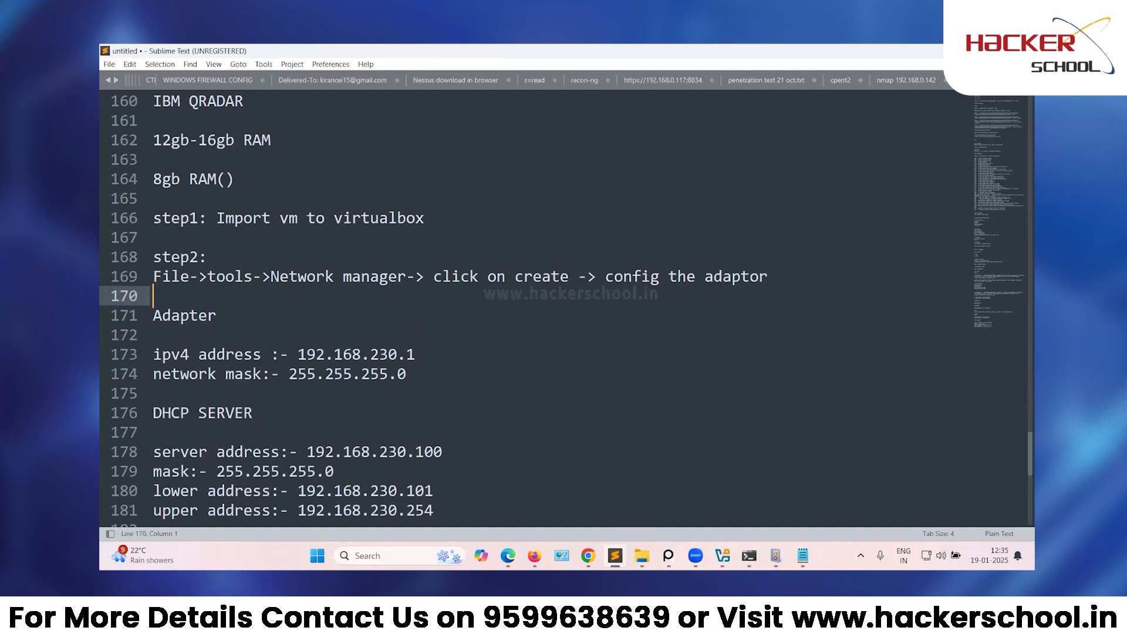
Prefix the Adapter line with 'config' and add 'manal' after it.
click(154, 317)
text(config)
key(Right)
key(Right)
key(Right)
key(Right)
key(Right)
key(Right)
key(Right)
text(manal)
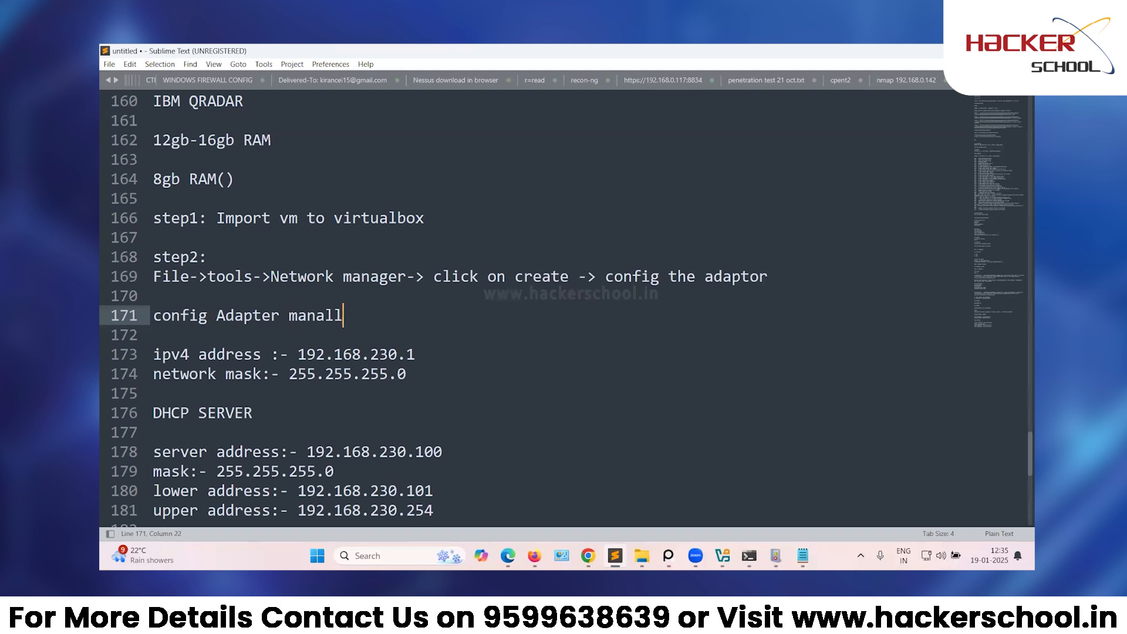
Recheck Adapter #4's manual IPv4 settings in Network Manager, then trim the misspelled 'manall' ending.
mouse_move(722, 555)
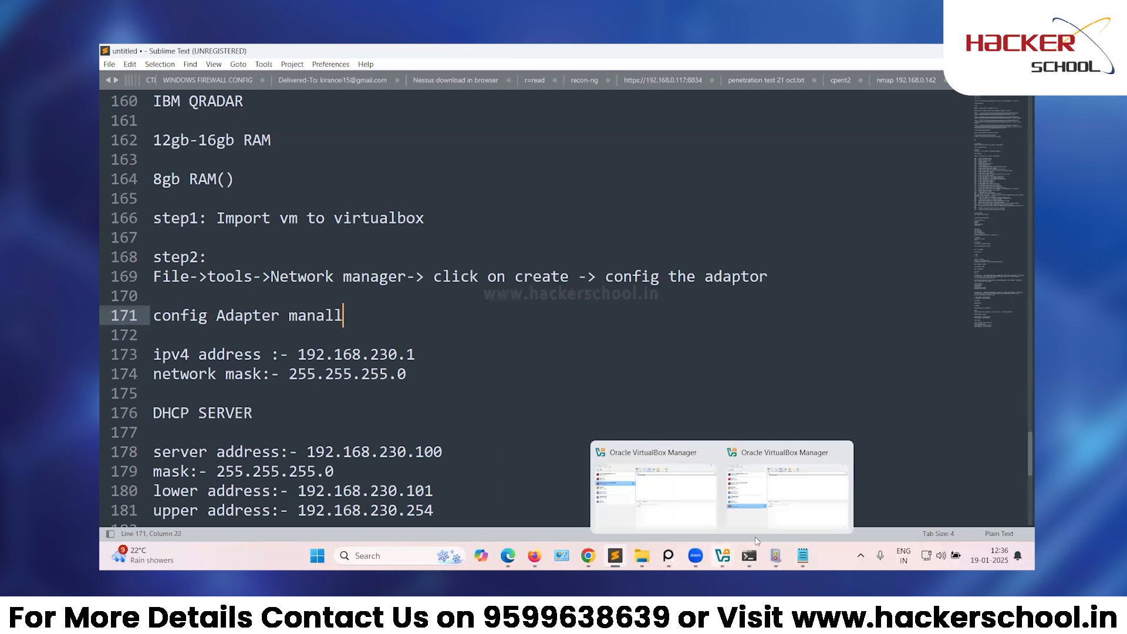
click(772, 516)
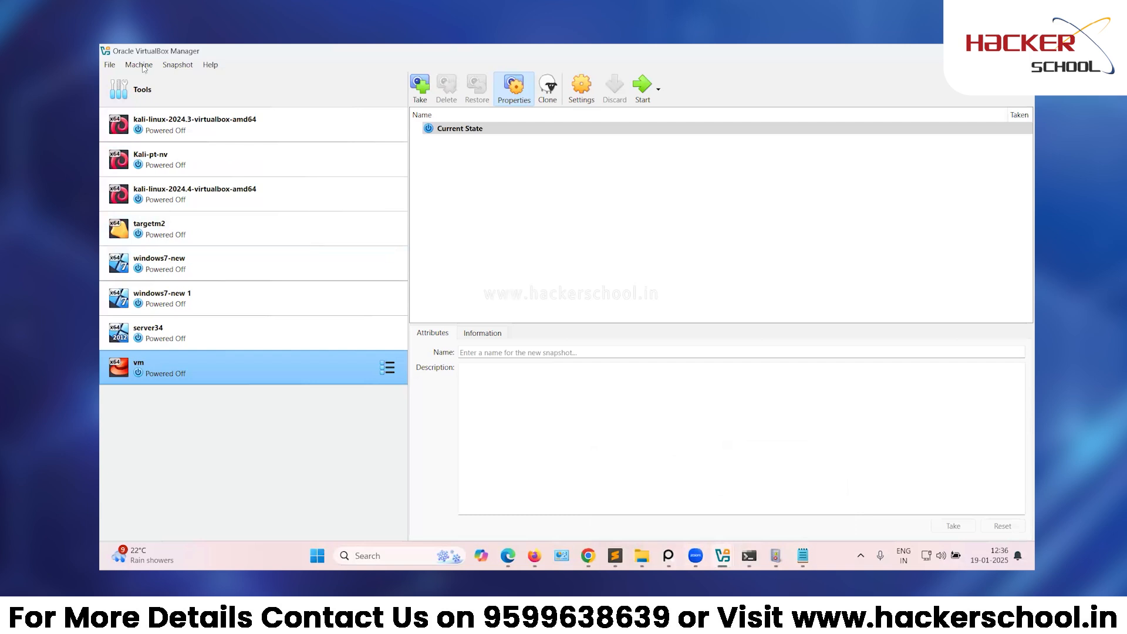
click(113, 67)
mouse_move(158, 136)
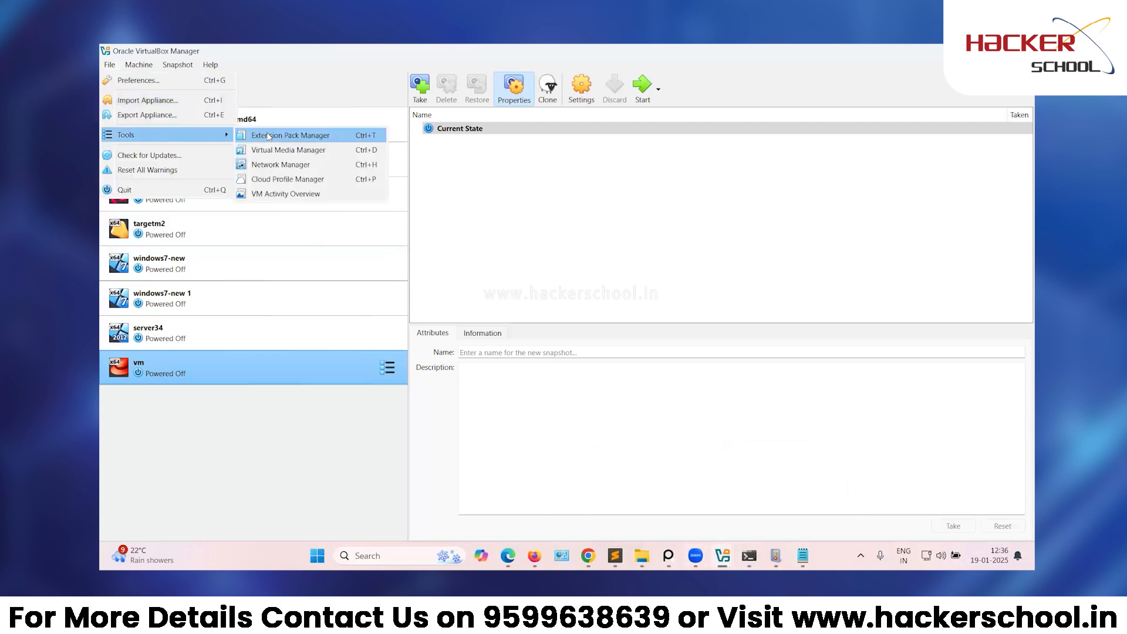
click(293, 167)
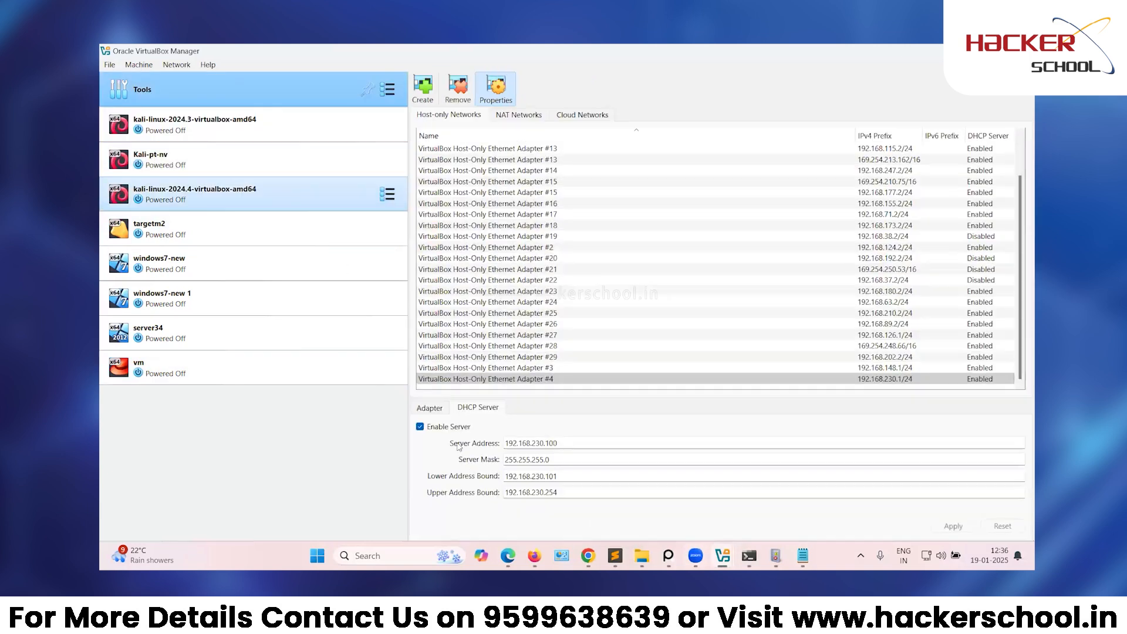
click(434, 412)
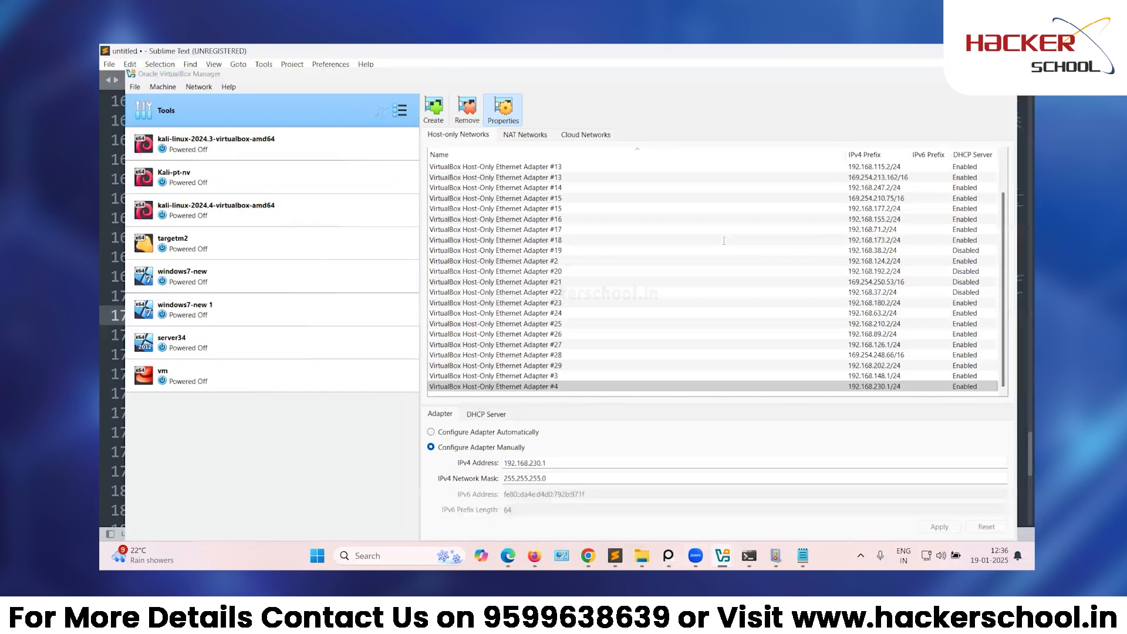
key(alt+Tab)
key(BackSpace)
key(BackSpace)
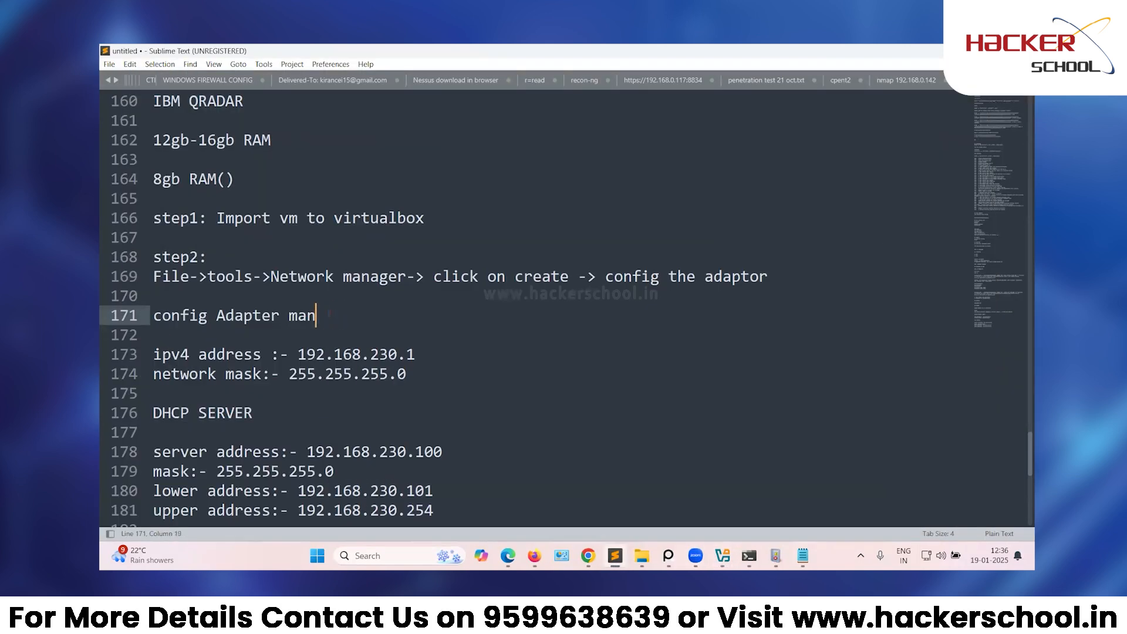
Finish line 171 as 'config Adapter manually' and scroll down the notes.
text(ually)
scroll(730, 283, down, 1)
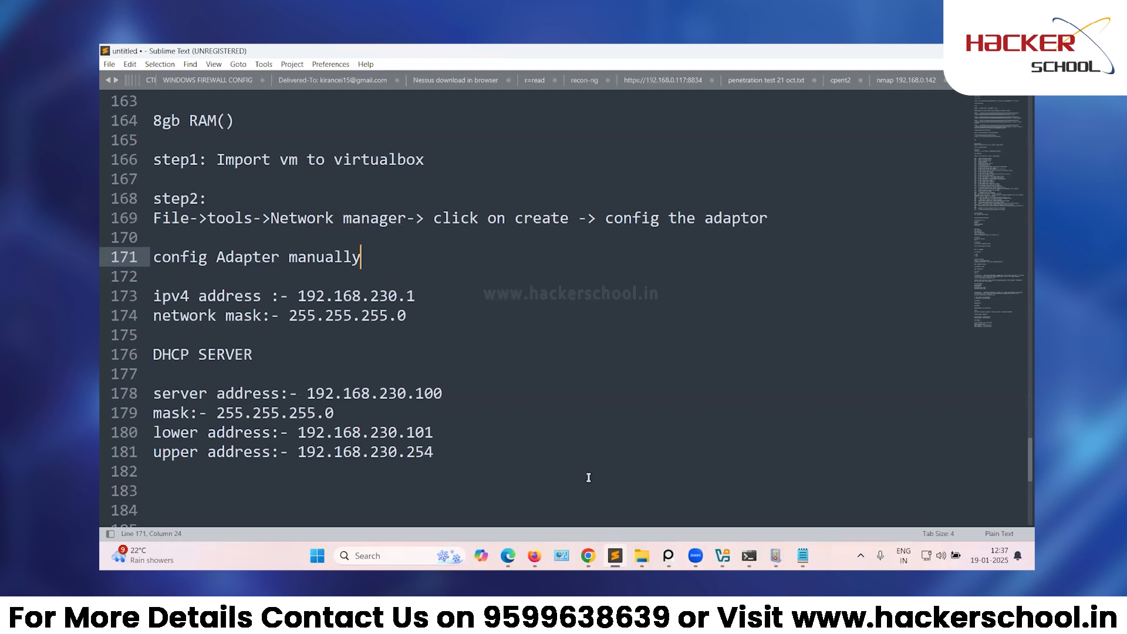
mouse_move(507, 556)
click(534, 555)
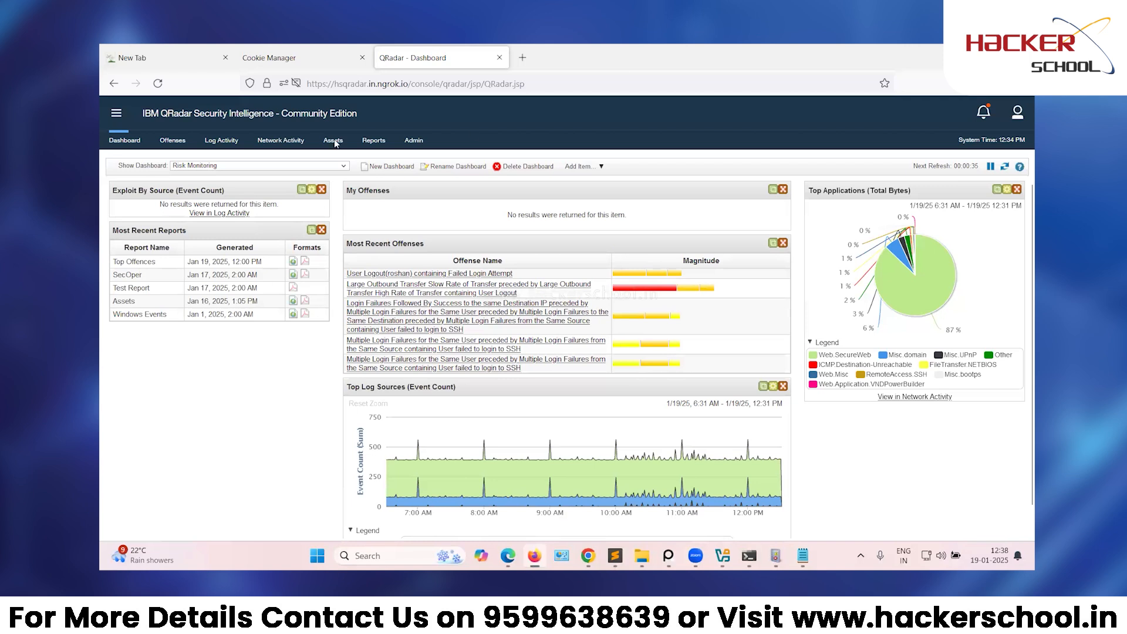
click(173, 141)
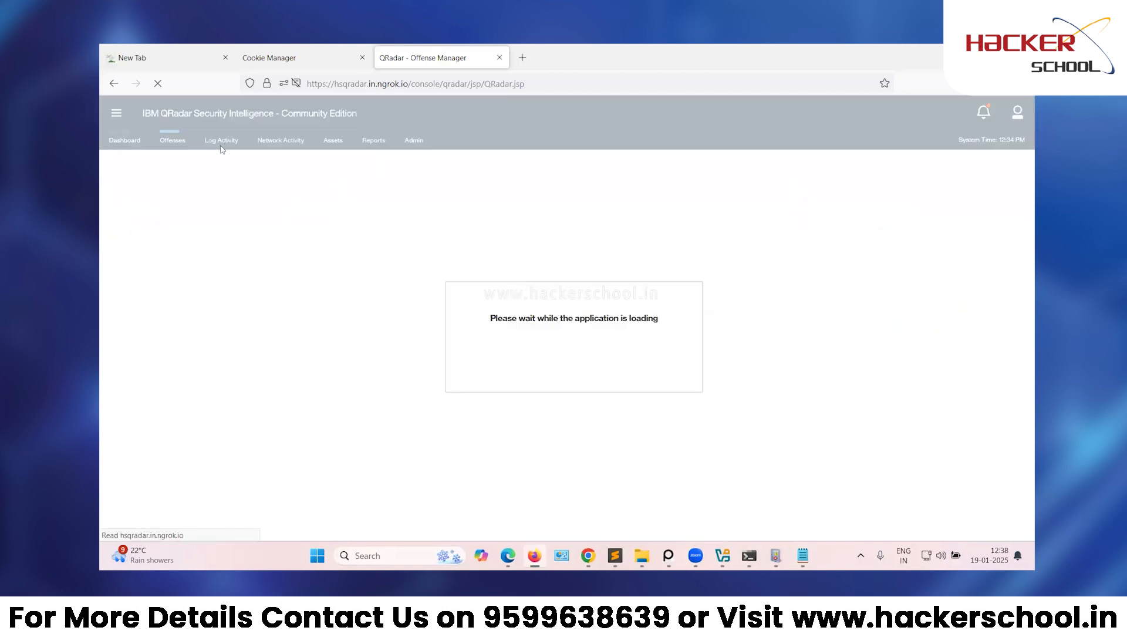
click(221, 146)
click(965, 57)
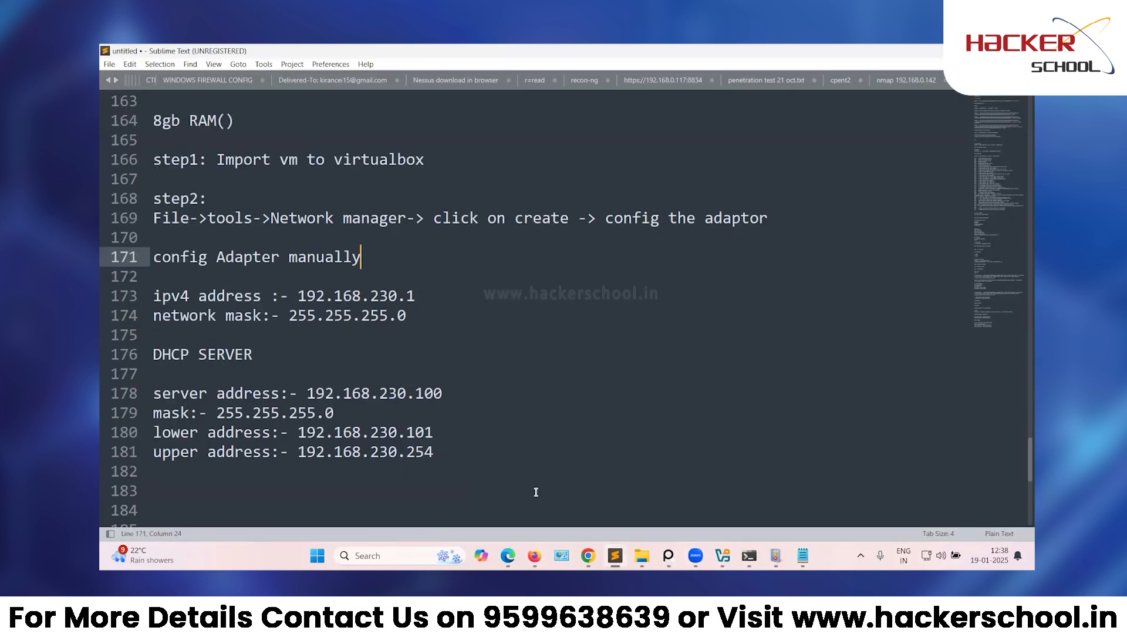
click(480, 476)
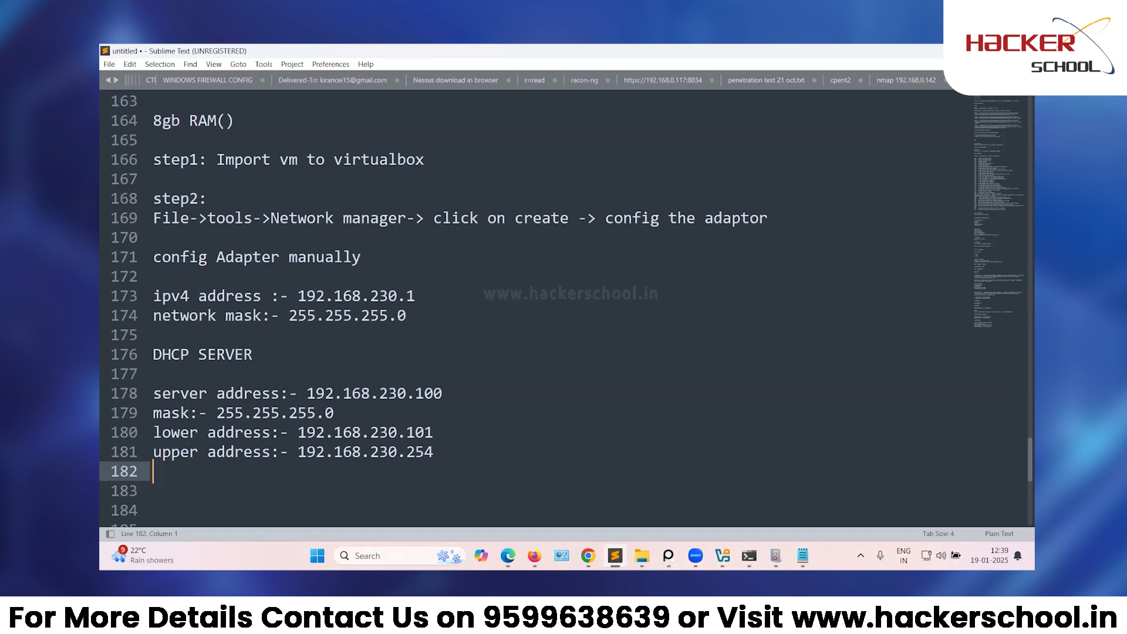
Minimize Sublime Text and File Explorer and bring VirtualBox Manager's host-only networks forward.
click(964, 51)
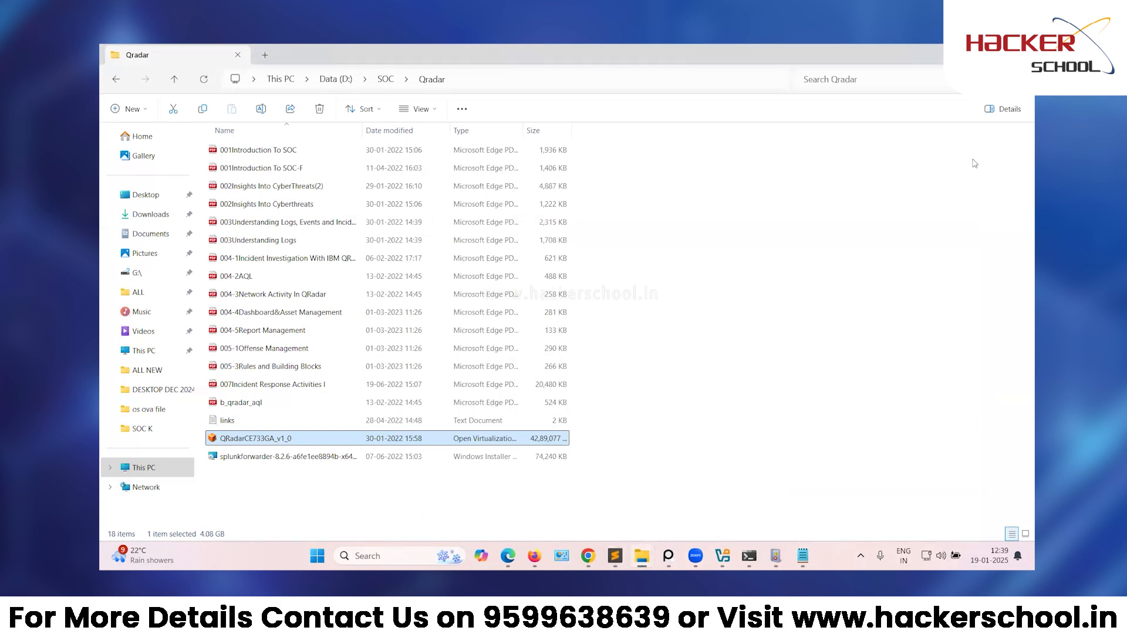
click(965, 51)
mouse_move(722, 555)
click(770, 520)
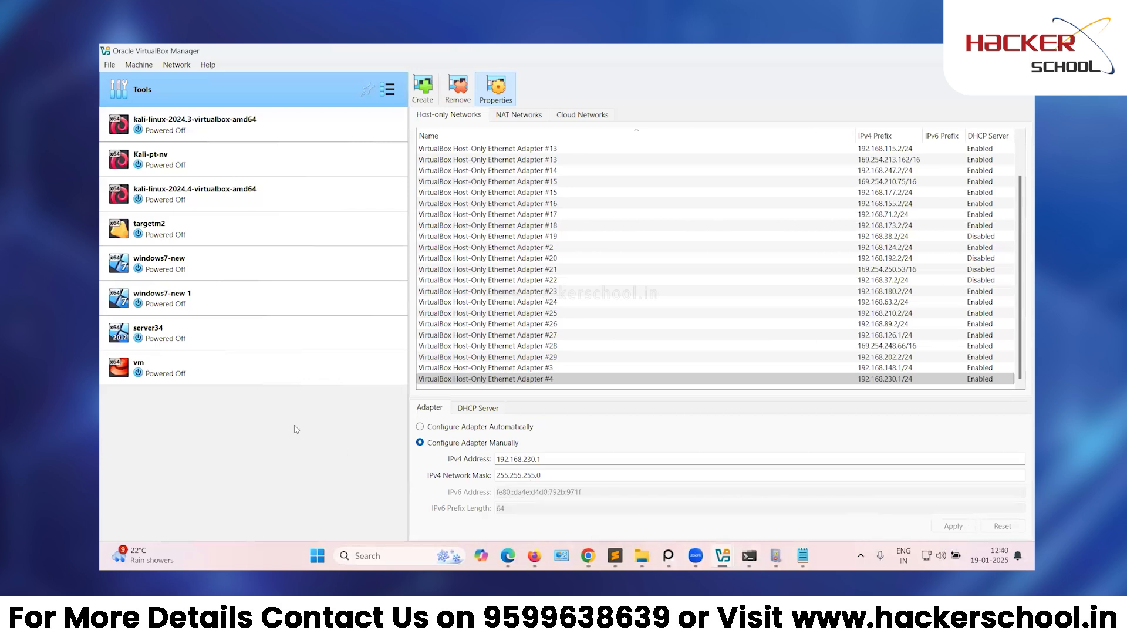
Select the 'vm' machine to show its snapshot page.
click(212, 376)
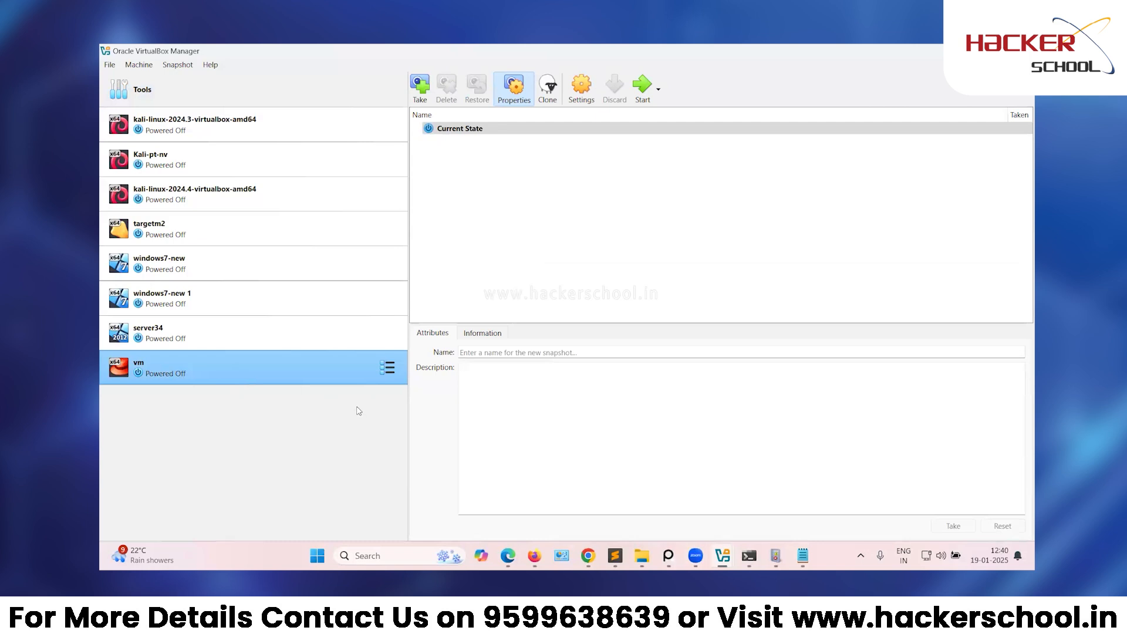
In vm's Network settings, attach Adapter 1 to Host-only Adapter and list available adapter names.
right_click(200, 374)
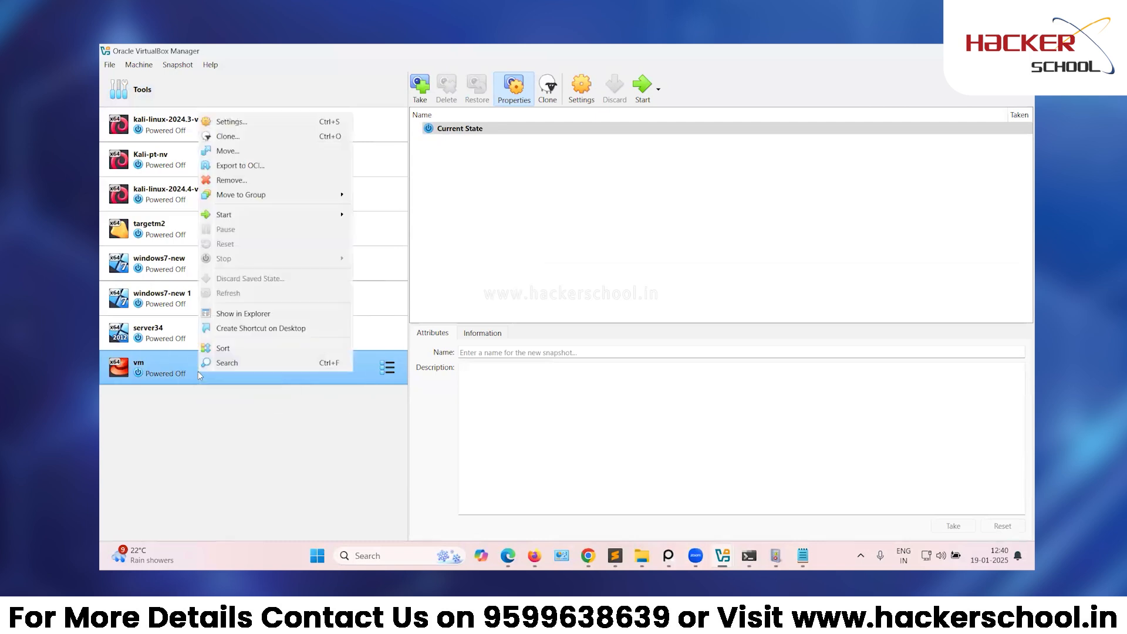
click(313, 123)
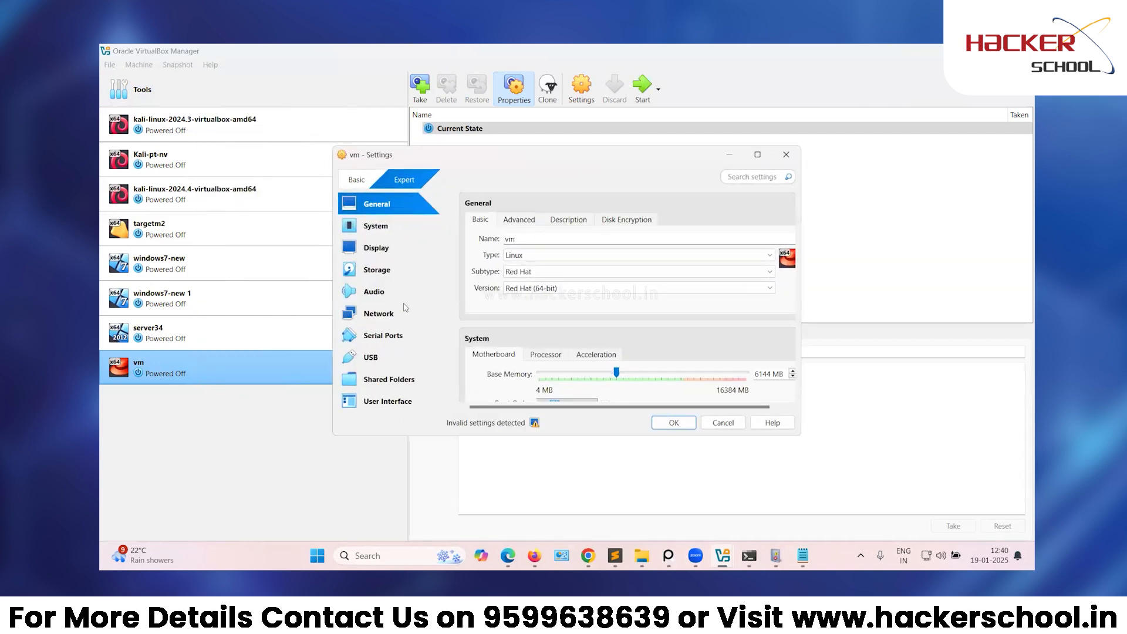
click(401, 318)
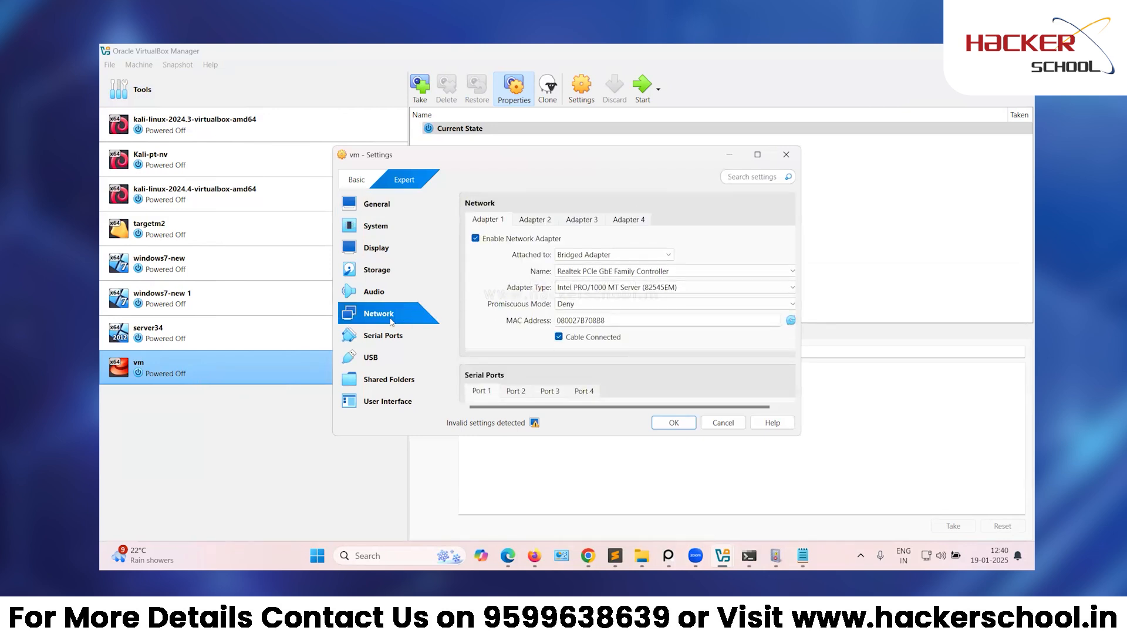
click(573, 256)
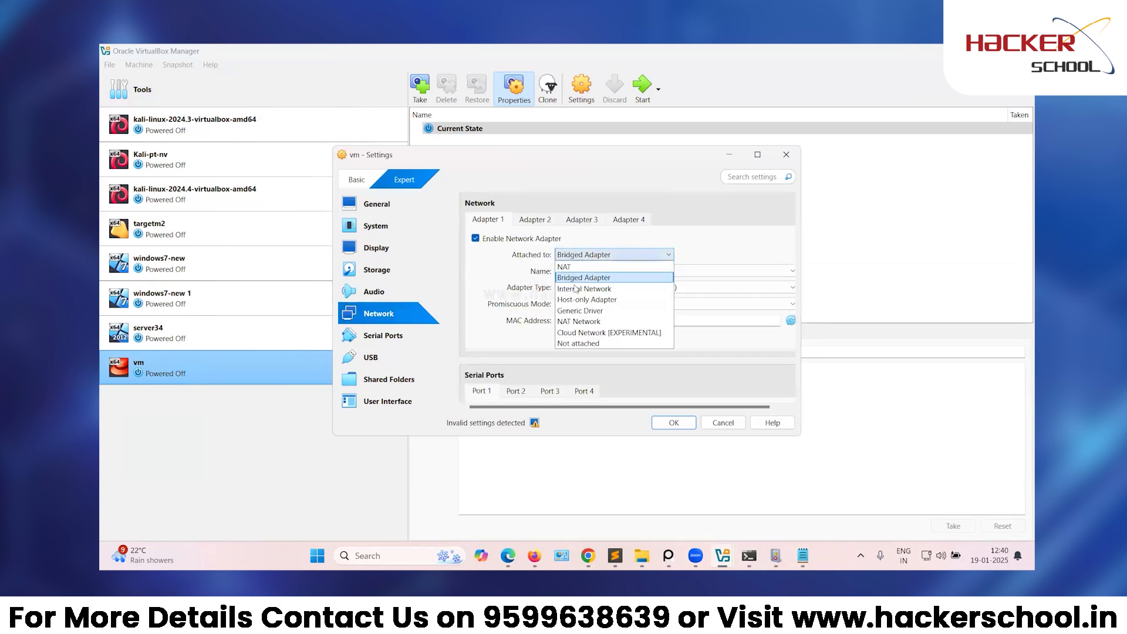
click(577, 303)
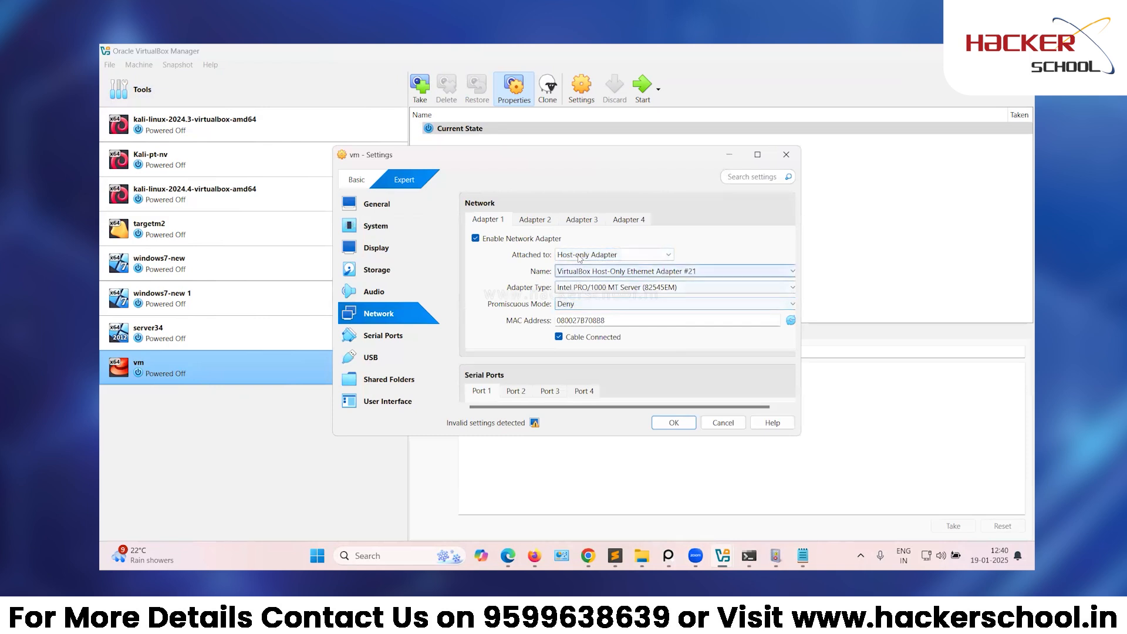
click(585, 274)
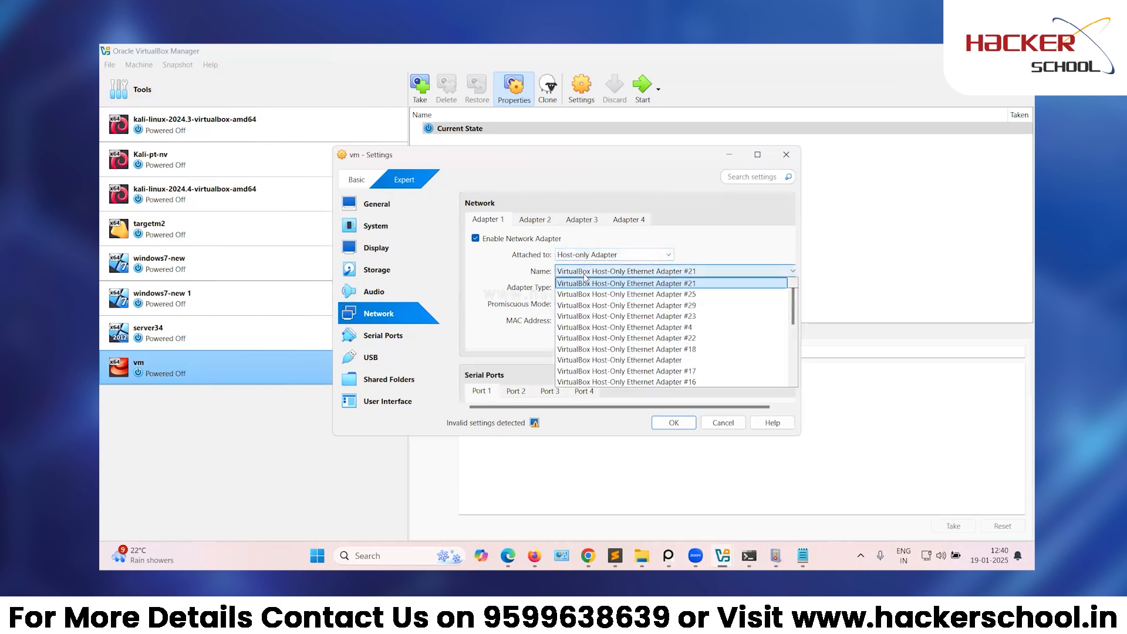
scroll(598, 326, down, 3)
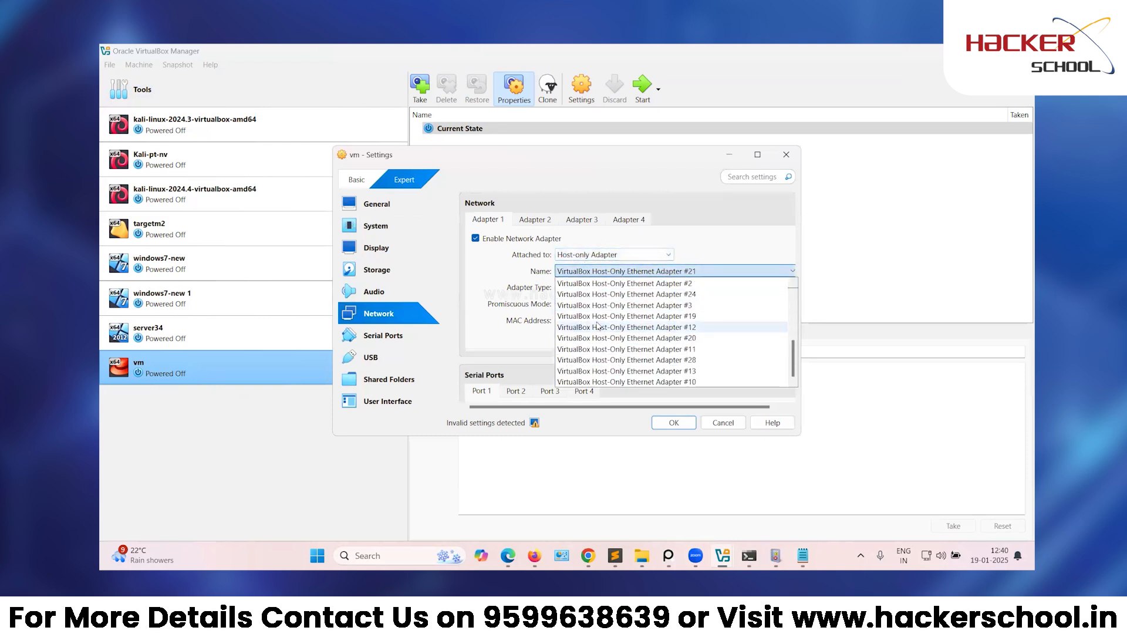
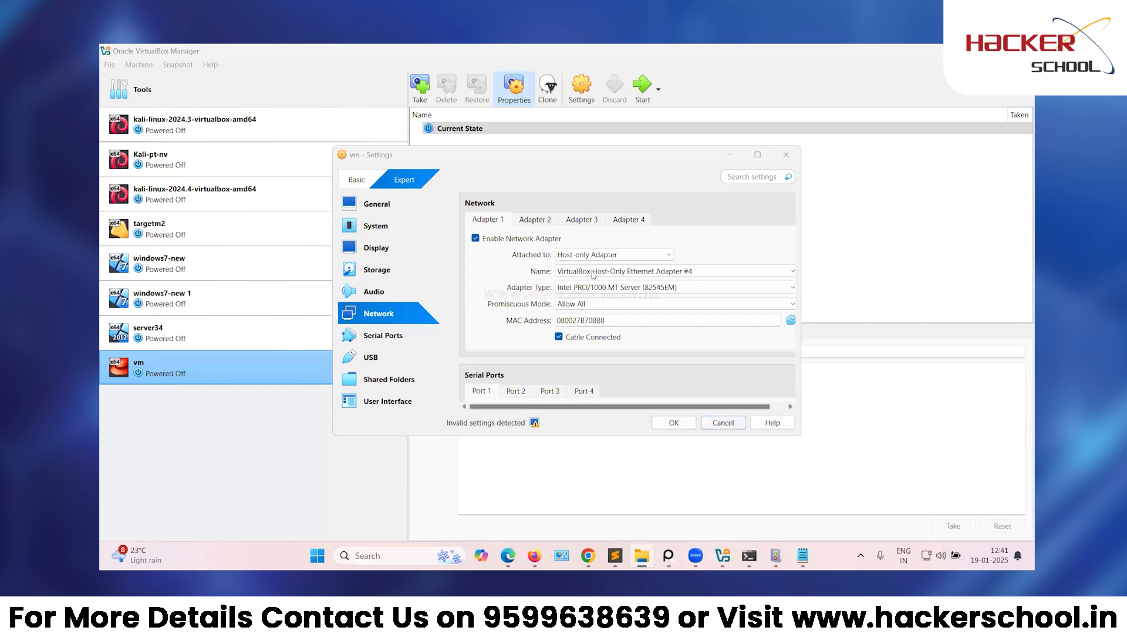
Save vm's settings with Adapter 1 attached to Host-Only Ethernet Adapter #4.
click(687, 425)
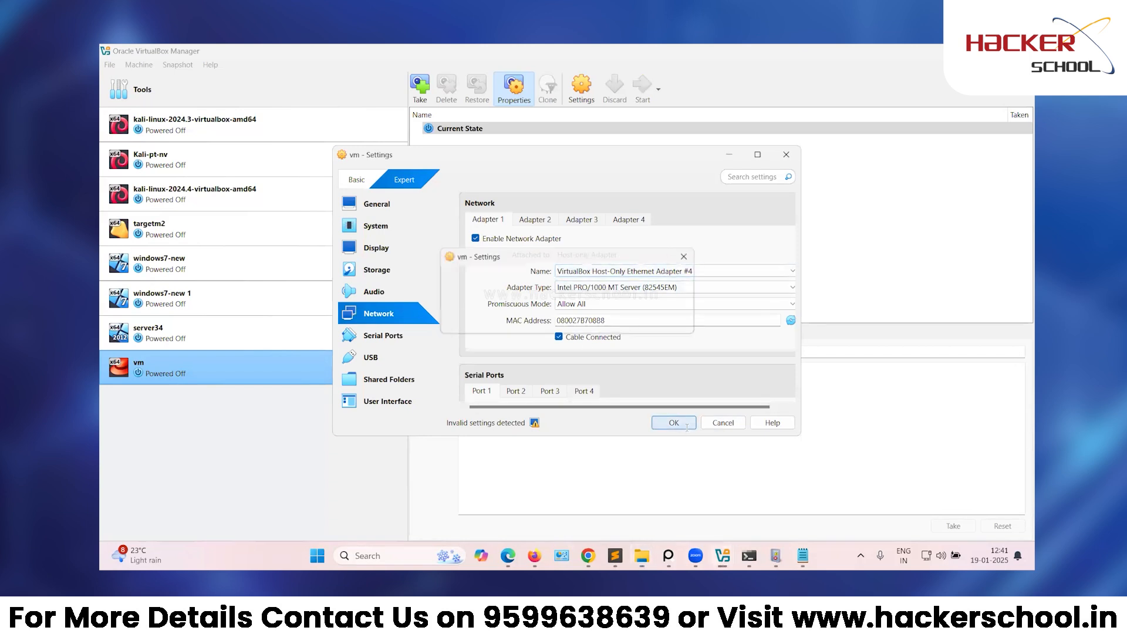
Normal-start the vm, which aborts with a Host-Only Ethernet Adapter #4 not-found error.
right_click(229, 372)
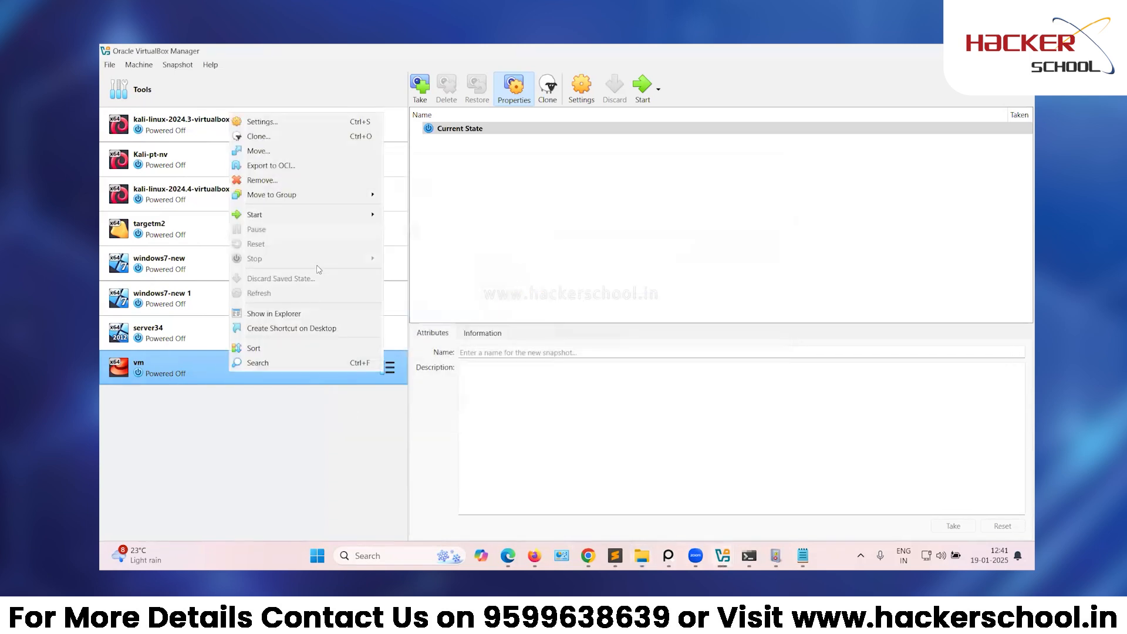
mouse_move(305, 215)
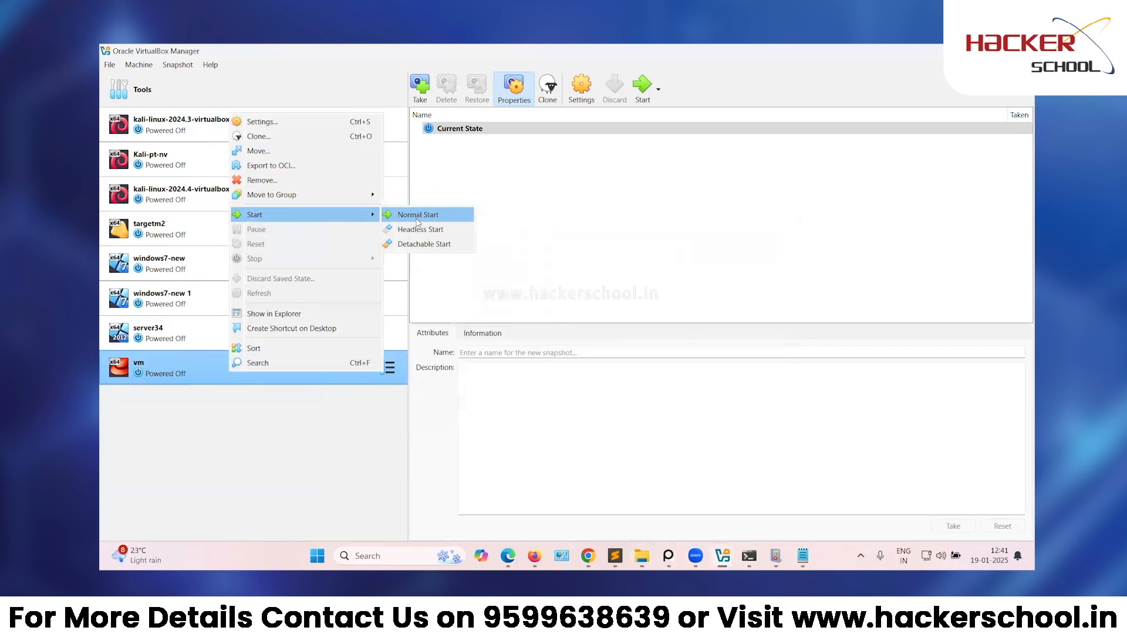
click(417, 214)
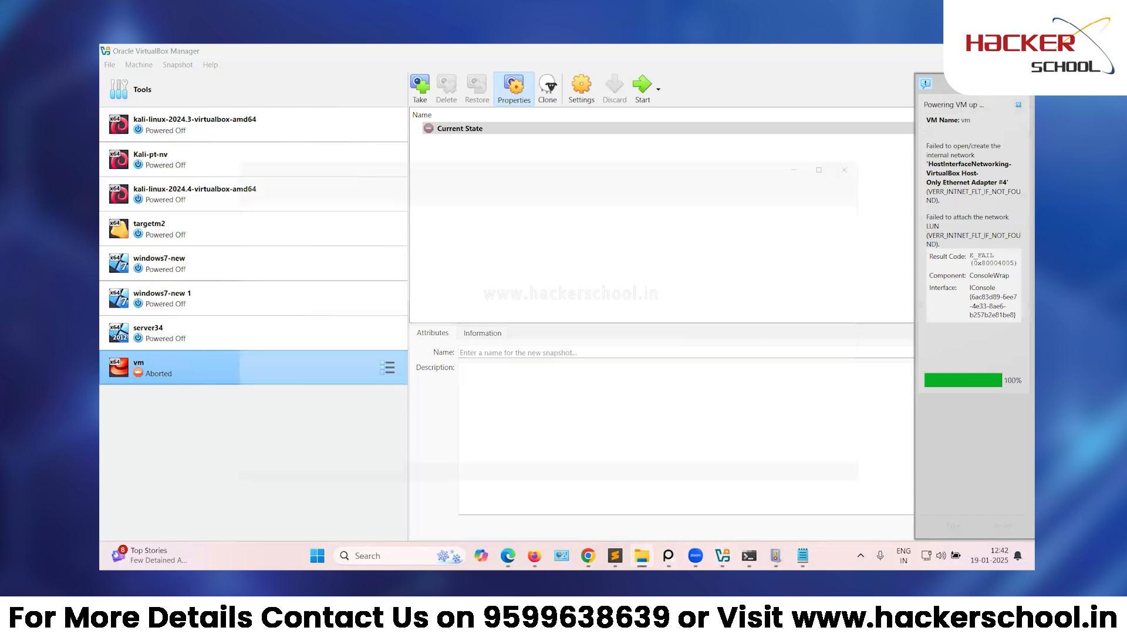
drag(611, 155, 101, 176)
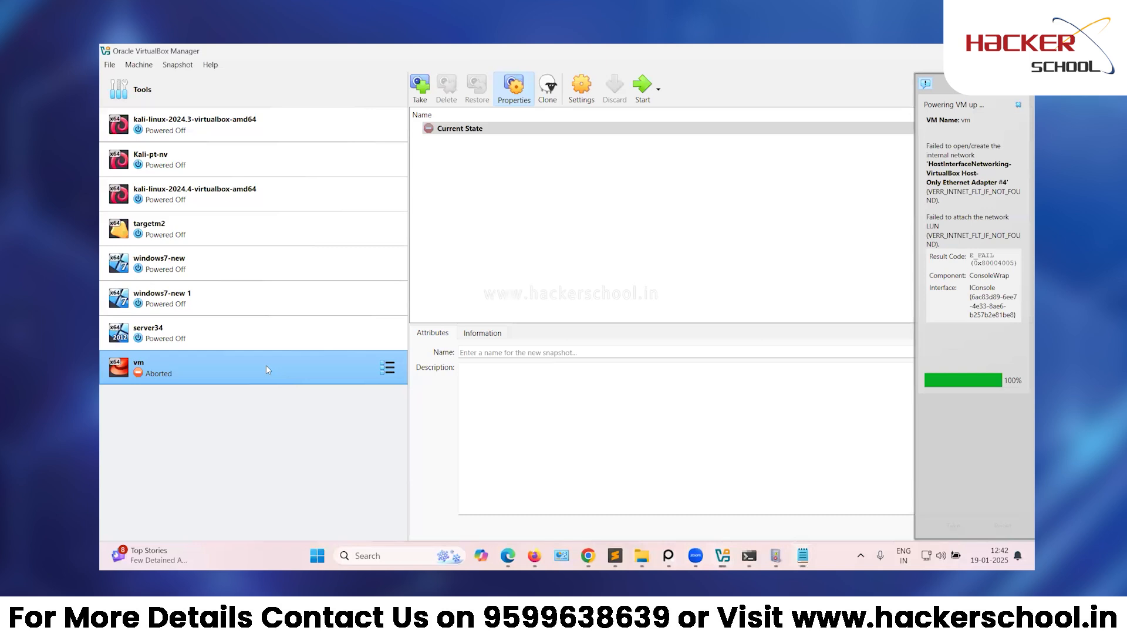
In the Network Manager, dismiss the failure notice and inspect Adapter #4's DHCP Server settings.
right_click(267, 367)
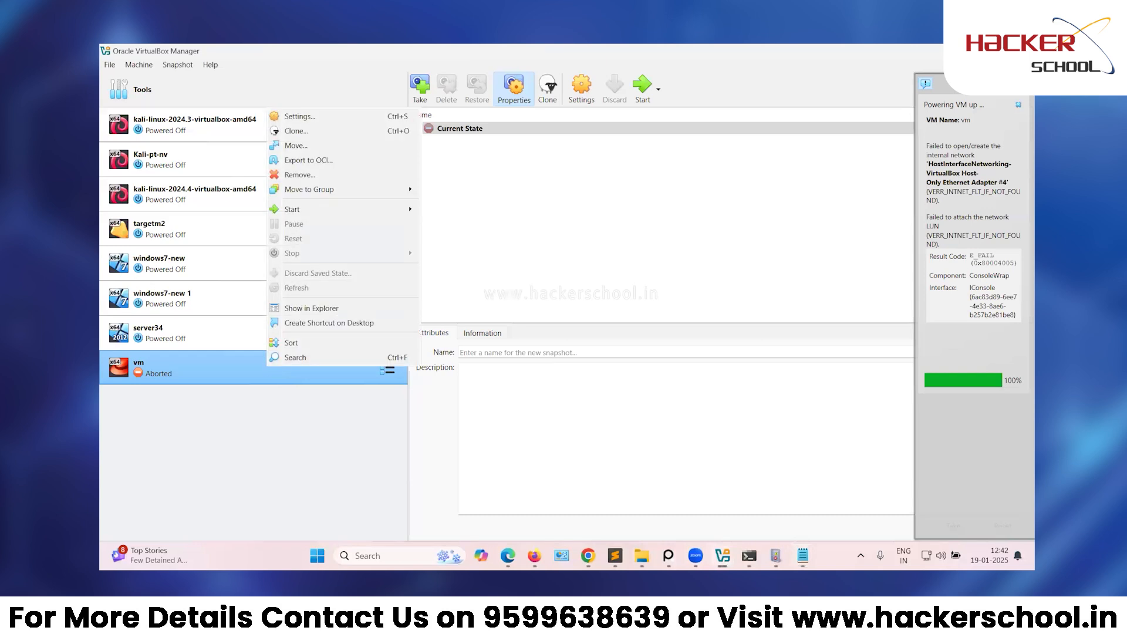
click(111, 66)
mouse_move(164, 139)
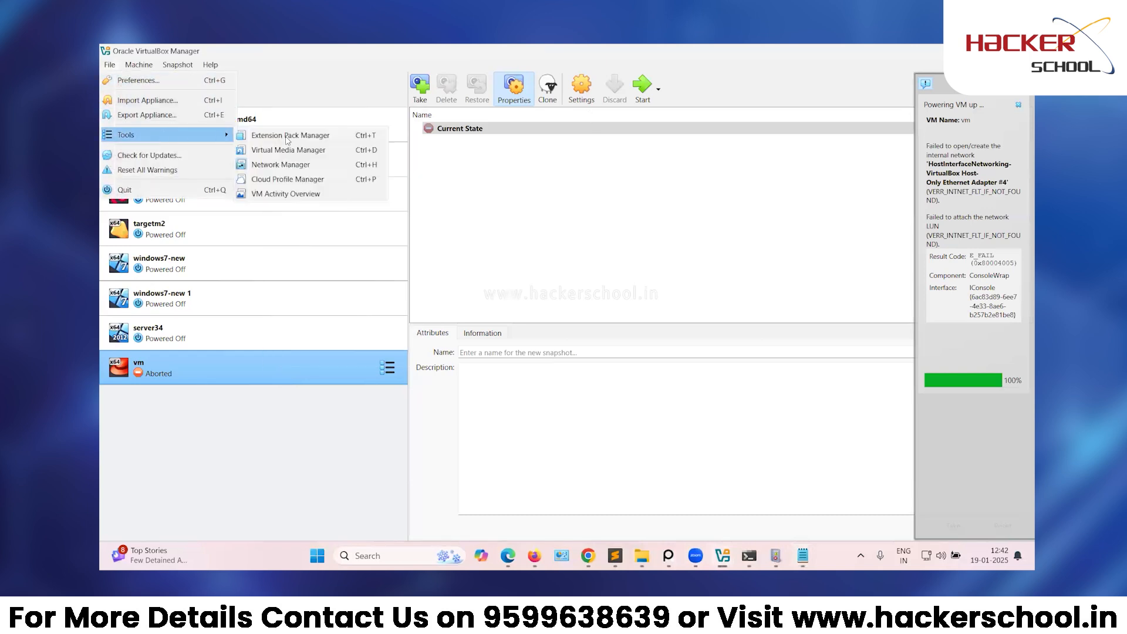
click(295, 166)
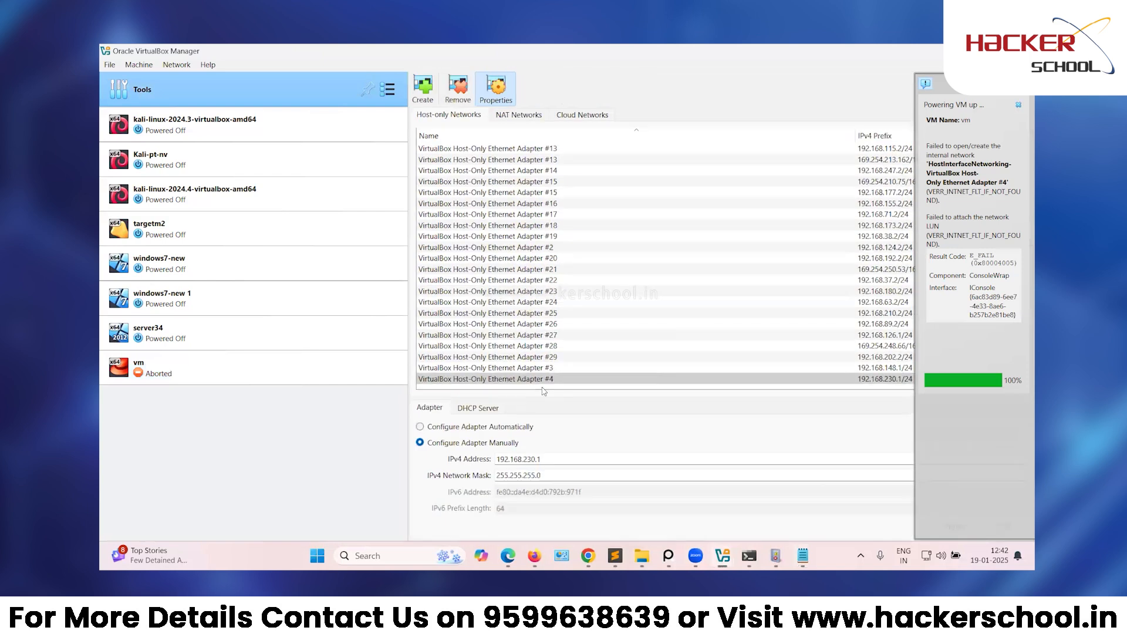
click(1019, 104)
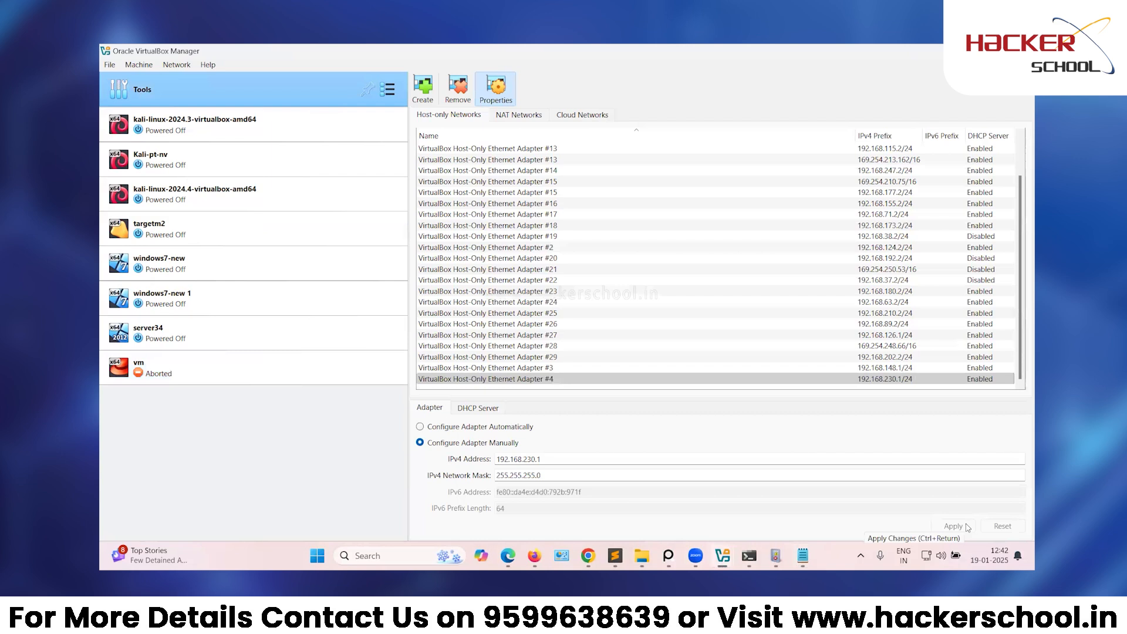
click(478, 407)
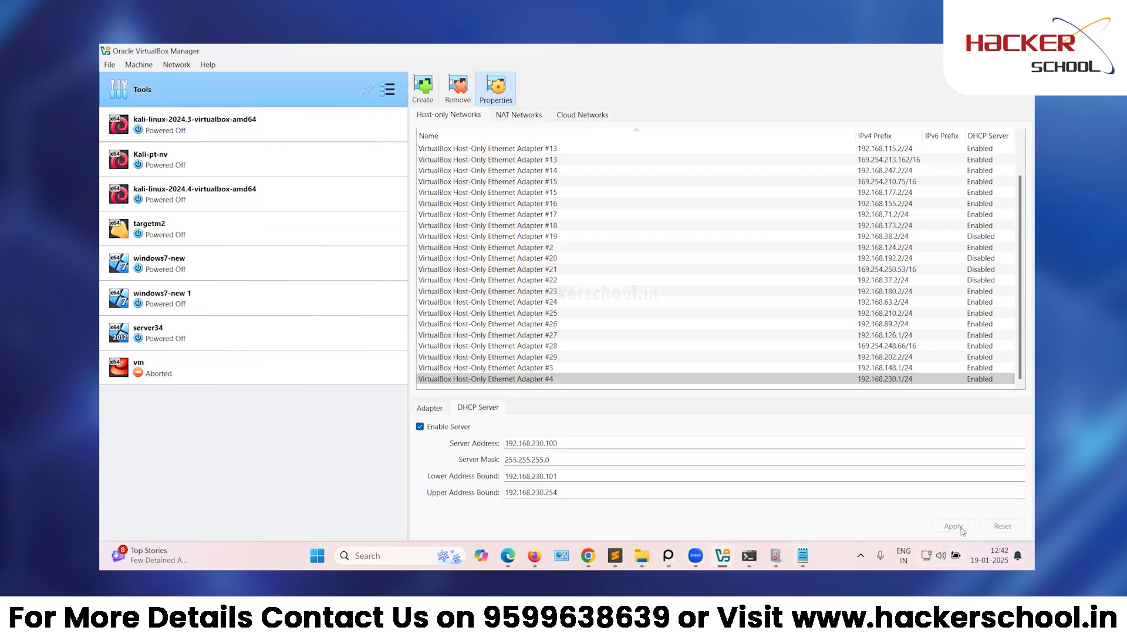
click(681, 380)
Return to the vm and show its Snapshots view.
click(250, 372)
right_click(244, 378)
mouse_move(387, 223)
click(415, 240)
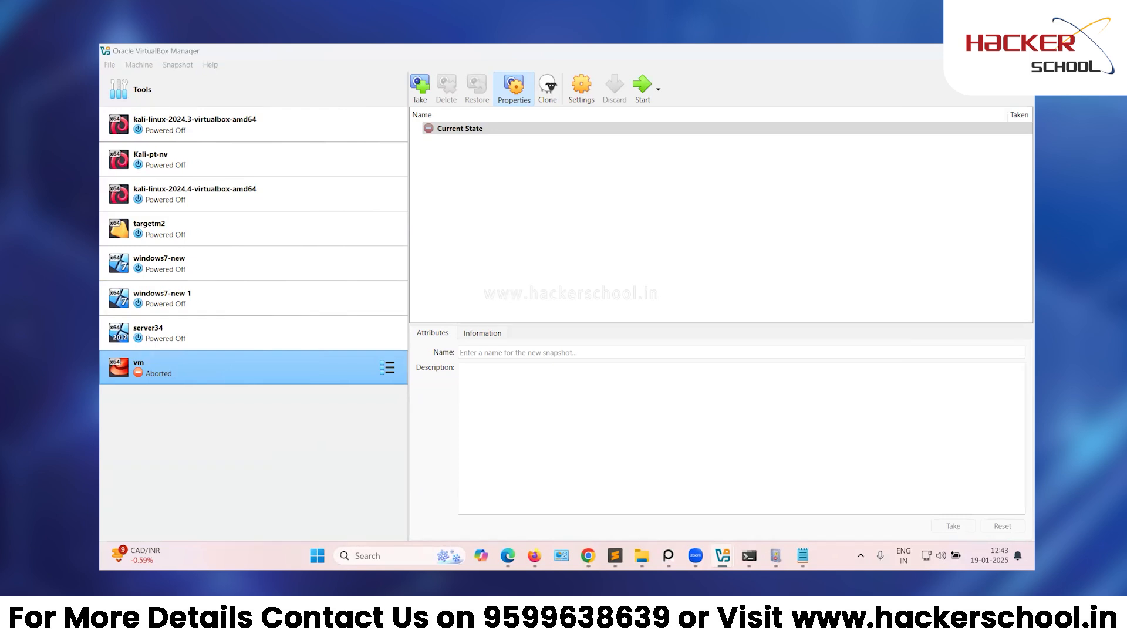
Switch vm's Adapter 1 name to Host-Only Ethernet Adapter #21 and save.
right_click(273, 369)
click(355, 120)
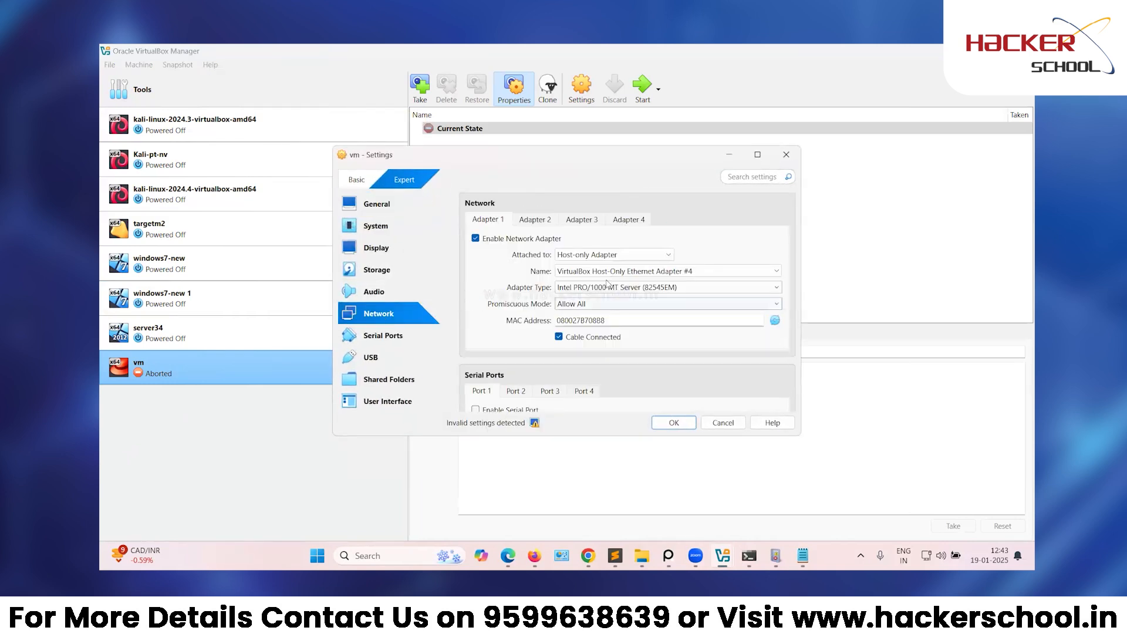
click(622, 271)
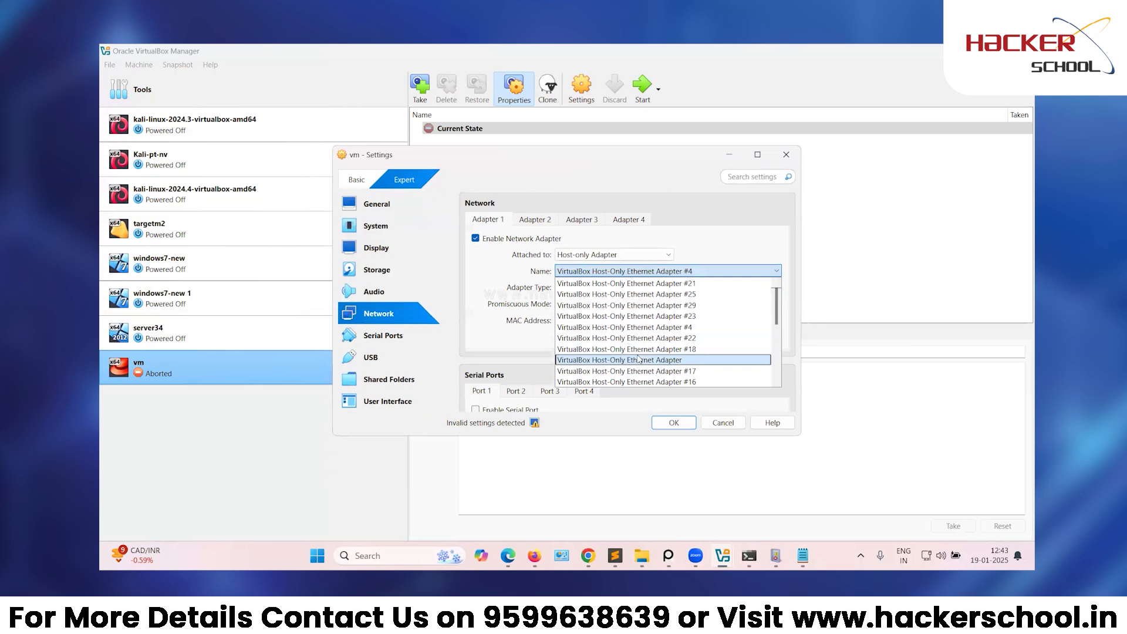
click(639, 283)
click(673, 422)
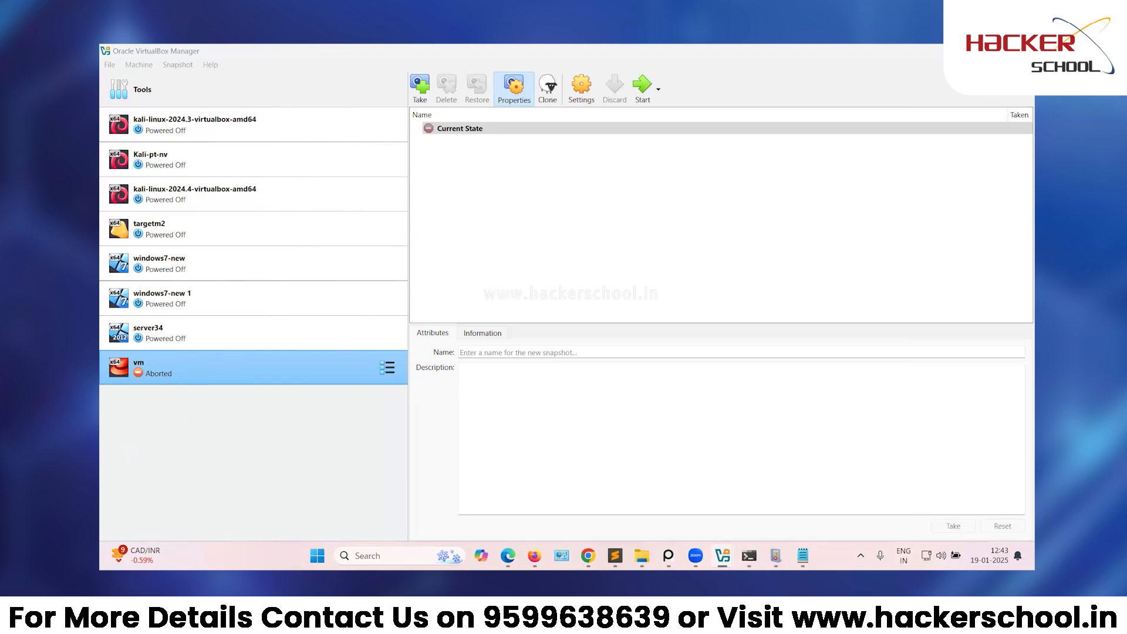
Reconfirm Adapter 1 as Host-only on Adapter #21, save, and start the vm.
right_click(303, 369)
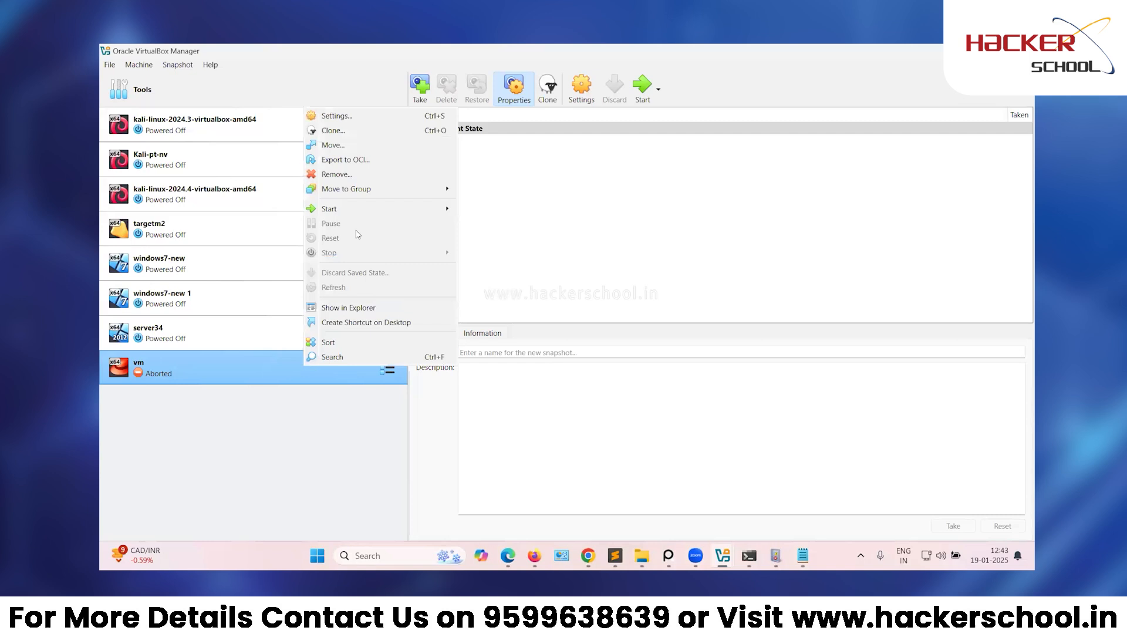
click(368, 117)
click(399, 313)
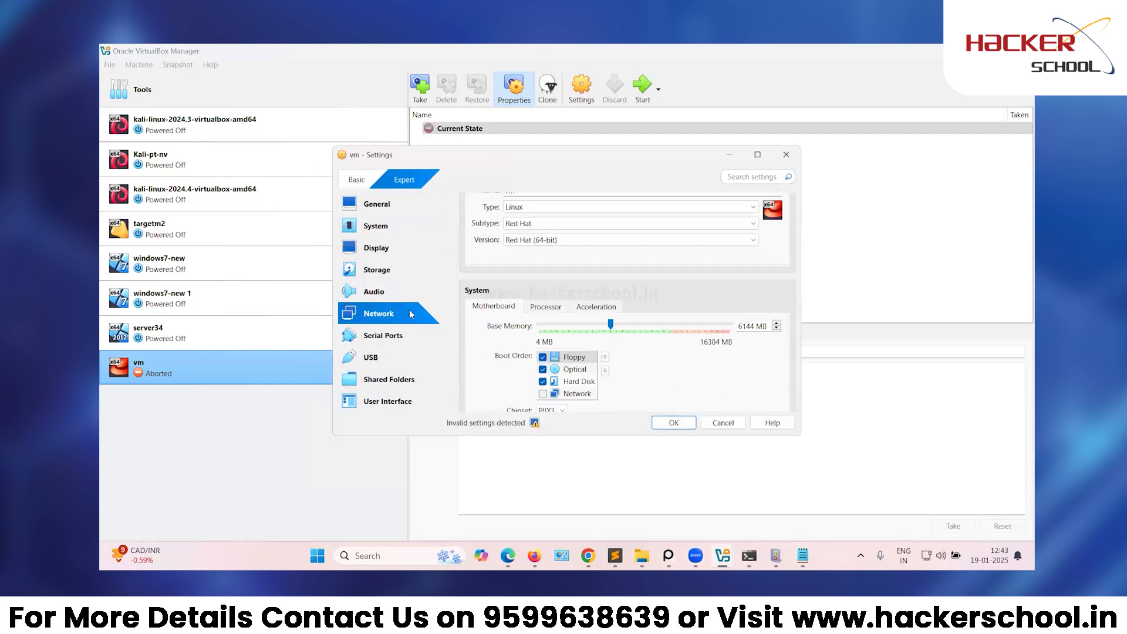
click(586, 256)
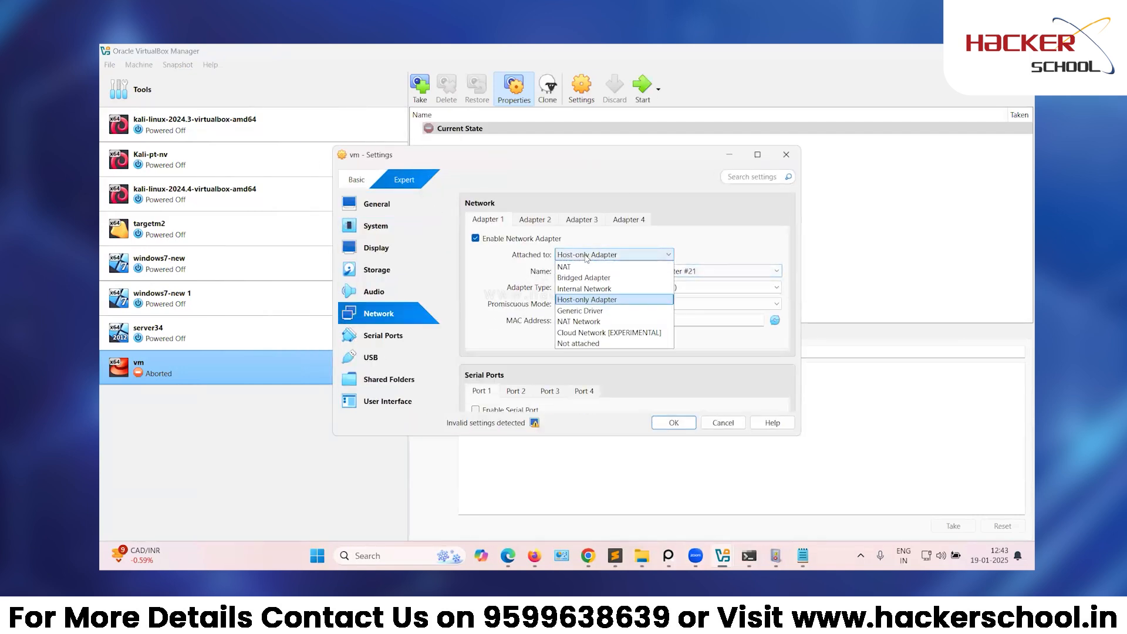
click(573, 300)
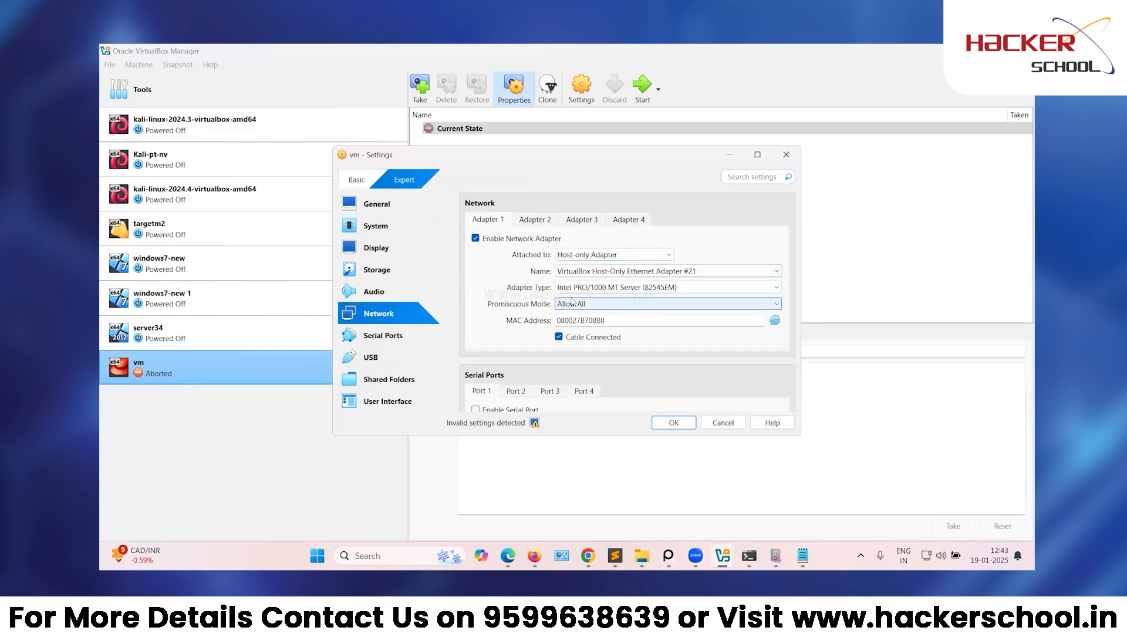
click(572, 272)
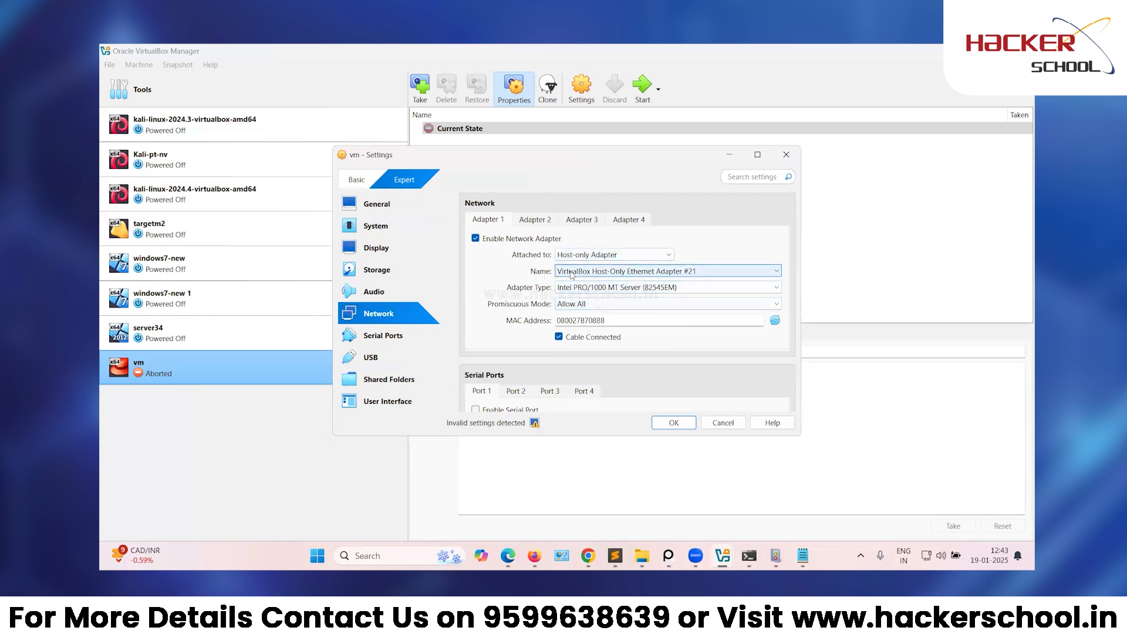
click(572, 272)
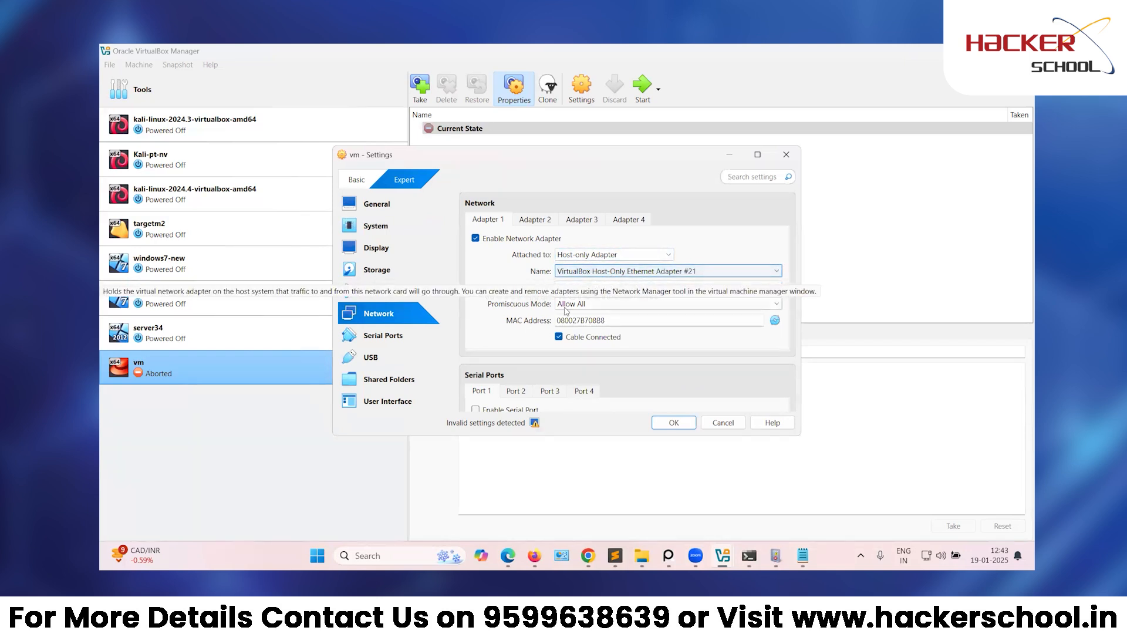
click(674, 423)
click(642, 97)
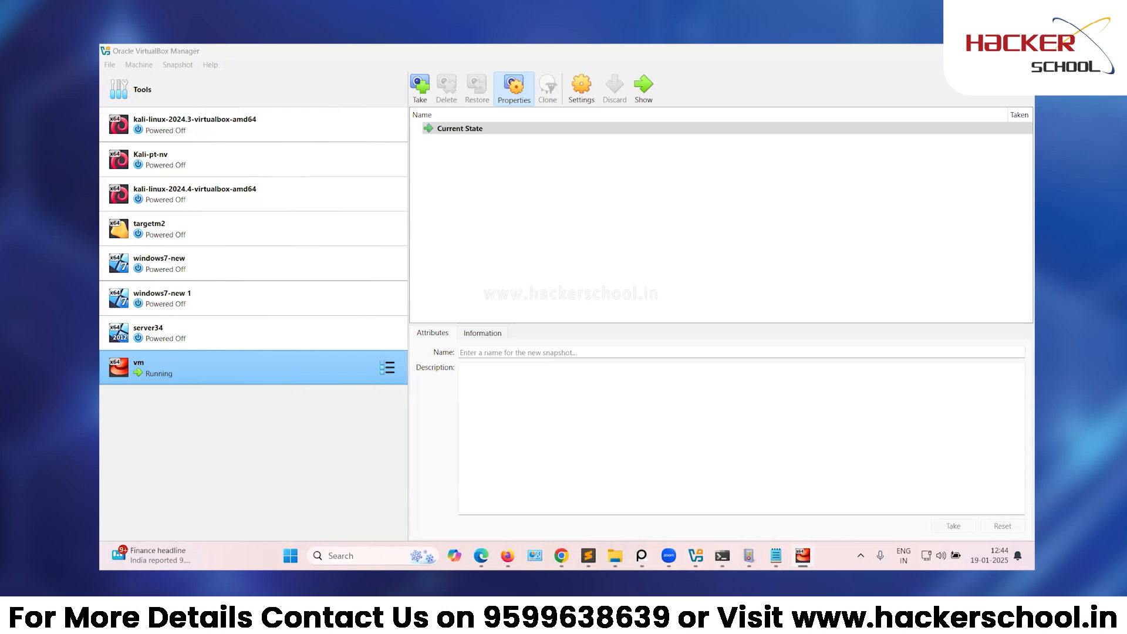
Maximize the vm window in Scaled Mode to show the CentOS Linux 7 login prompt.
click(962, 52)
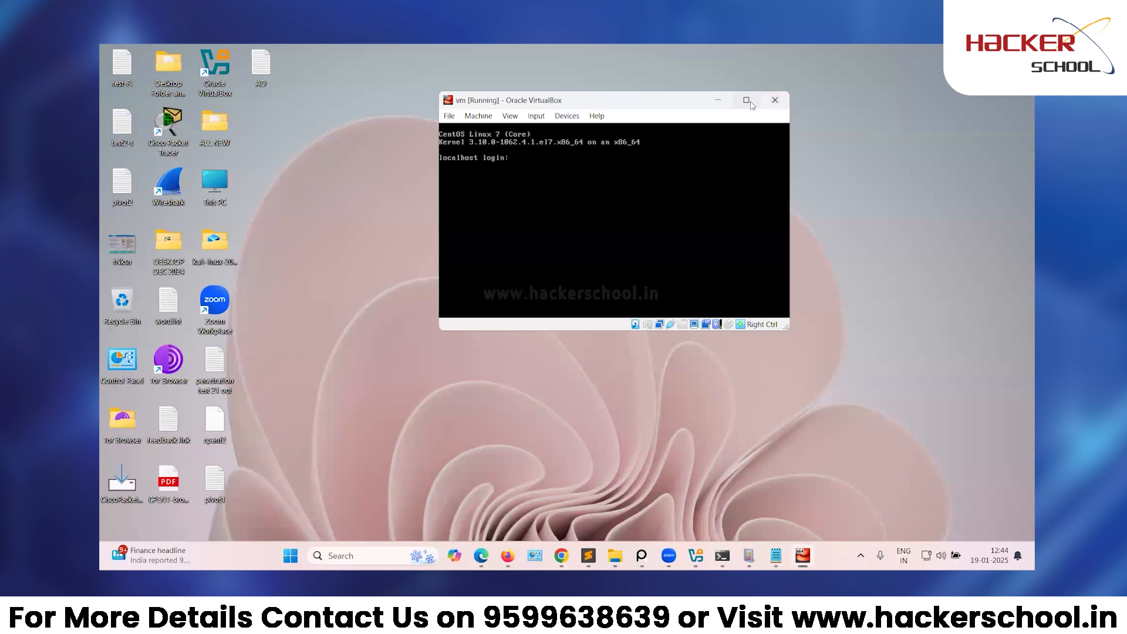
click(750, 102)
click(171, 65)
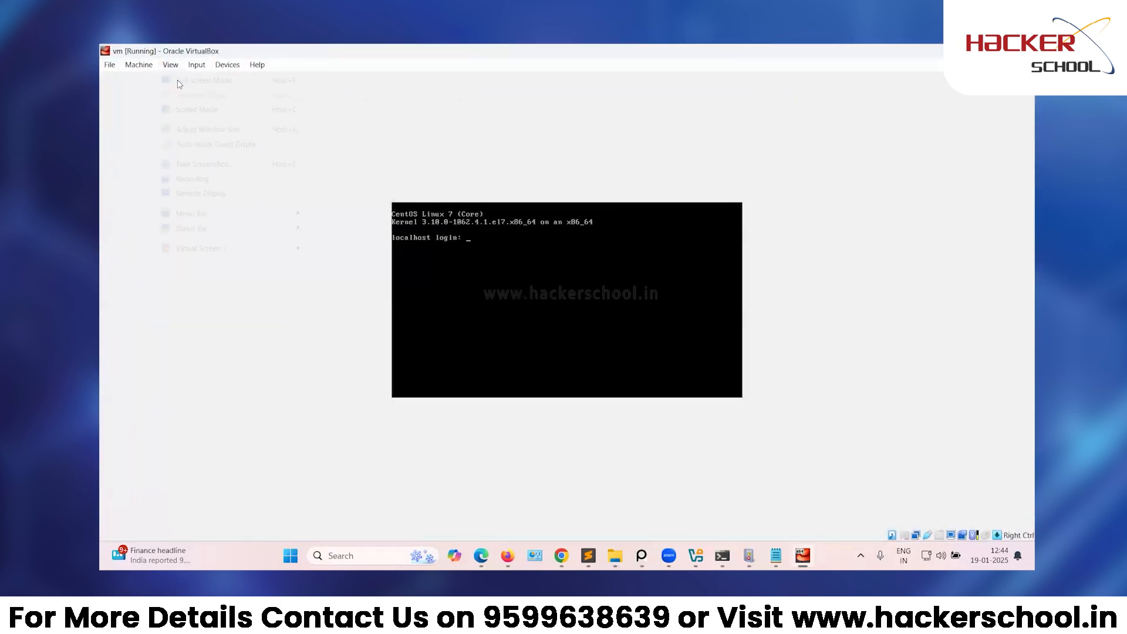
click(197, 109)
click(552, 353)
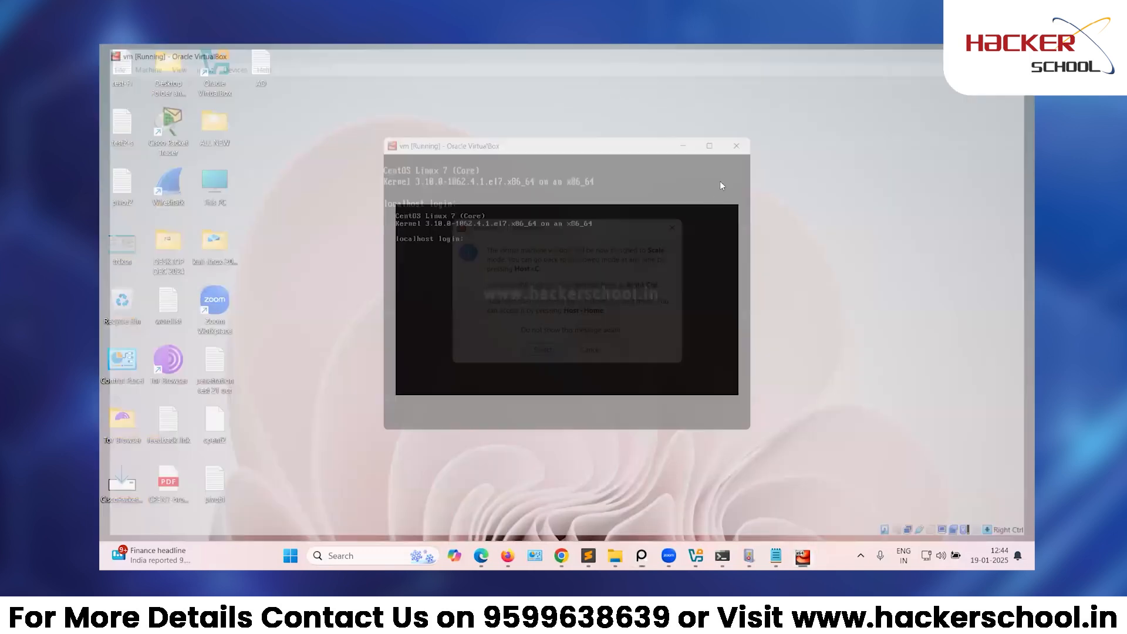
click(717, 138)
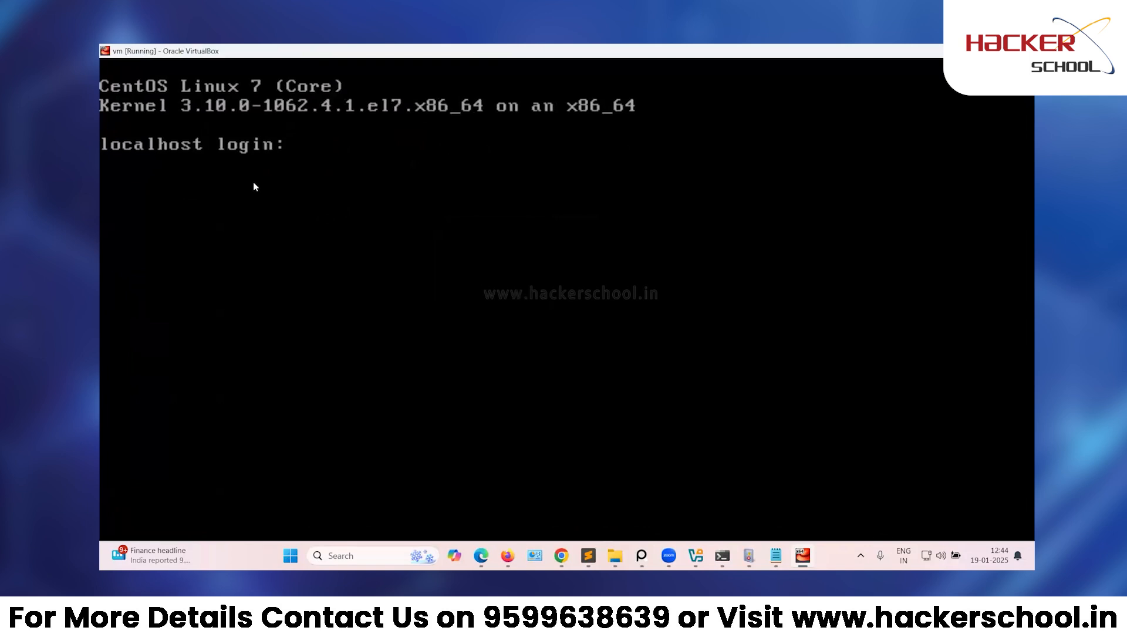
Log in as root and set a strong new password at the forced-change prompts.
text(root)
key(Return)
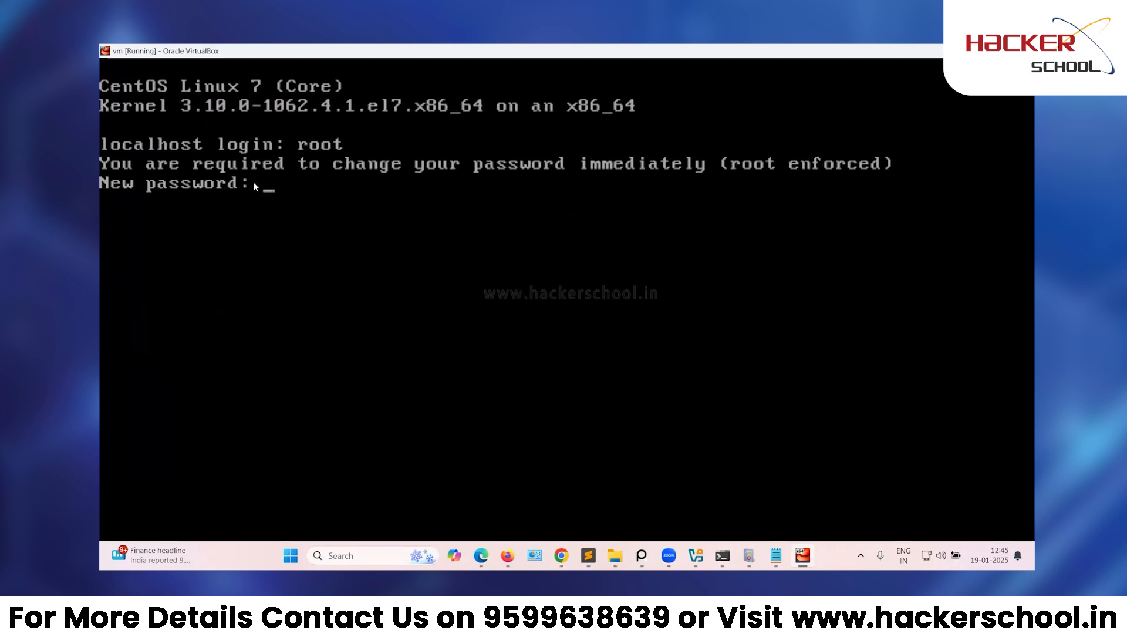
key(Return)
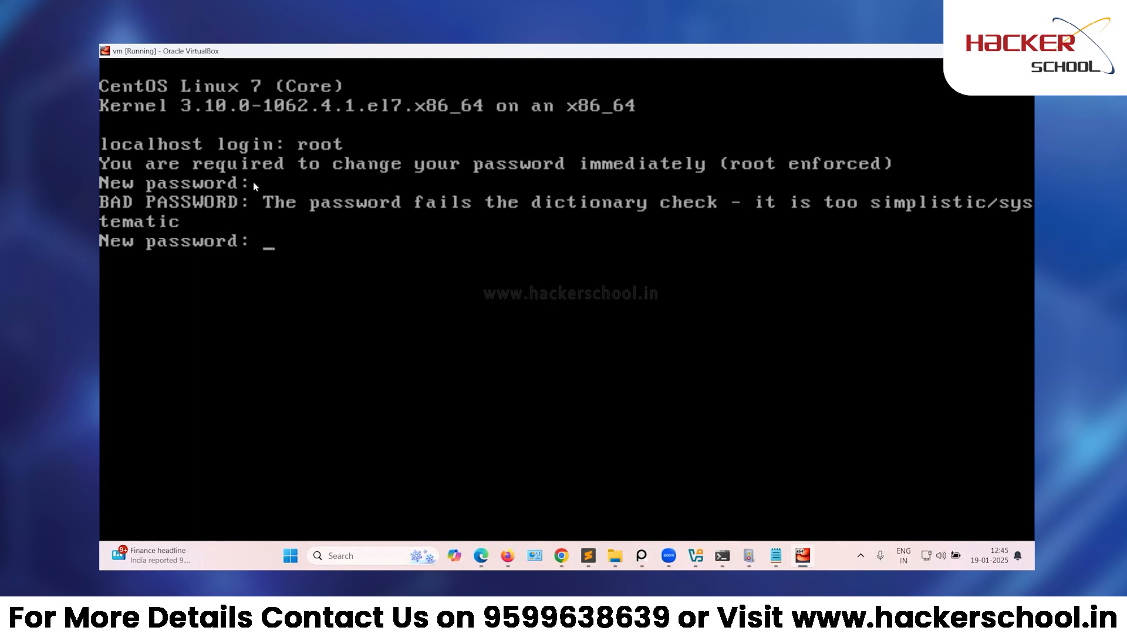
key(Return)
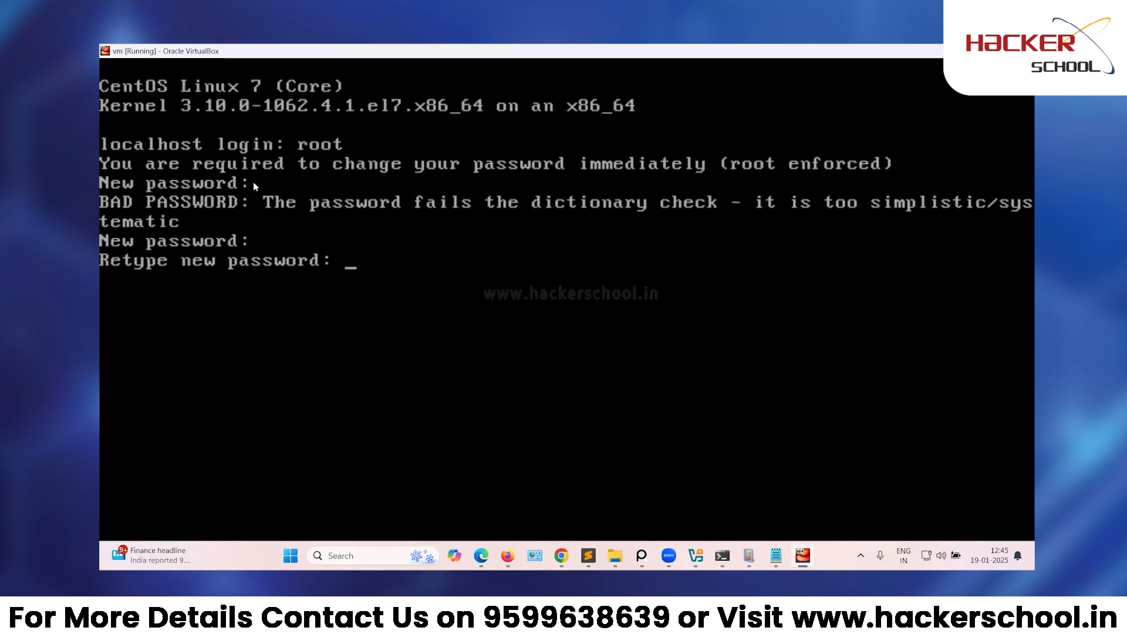
key(Return)
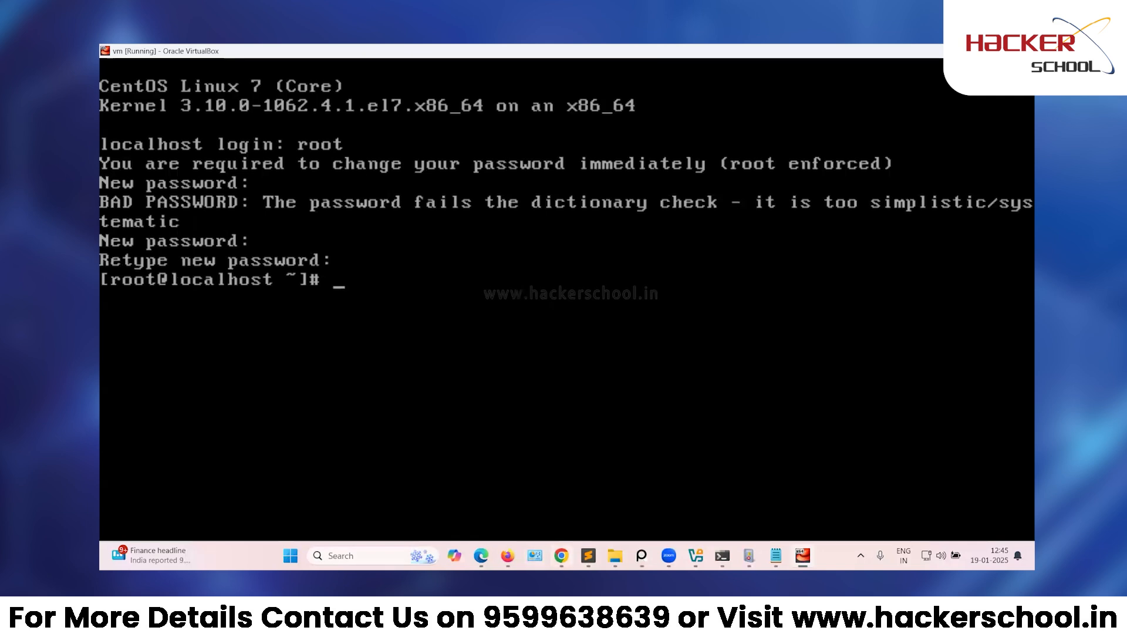
Switch to the Sublime Text notes and add blank lines below the DHCP entries.
key(alt+Tab)
scroll(324, 402, down, 5)
key(Return)
key(Return)
Add the note line 'start the vm', correcting the 'th' typo.
text(start)
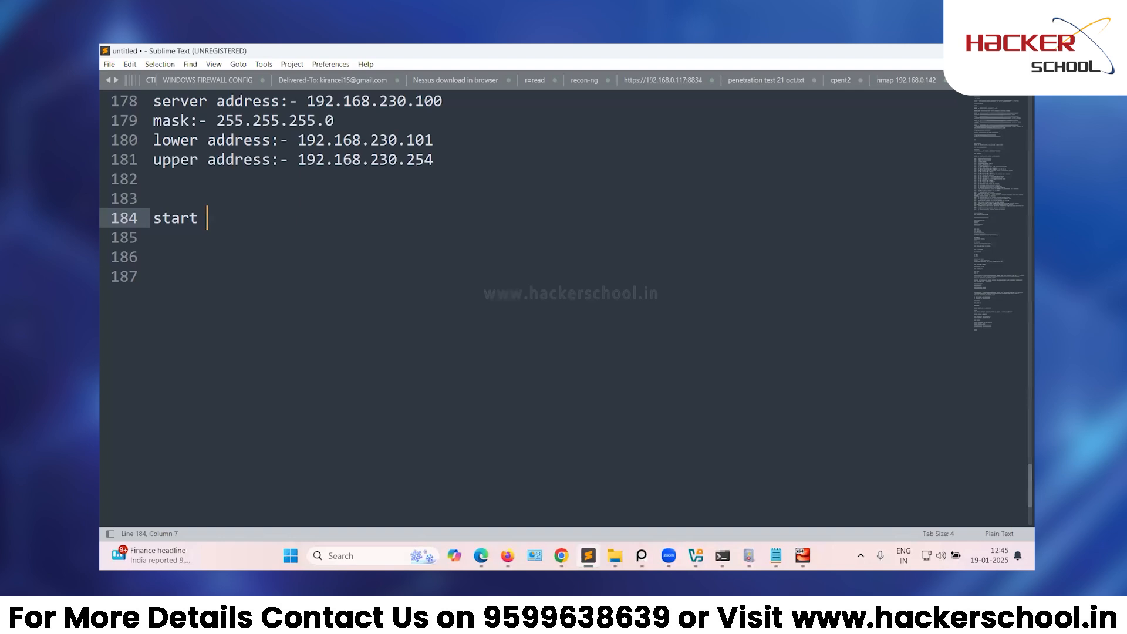
text( th vm)
key(Return)
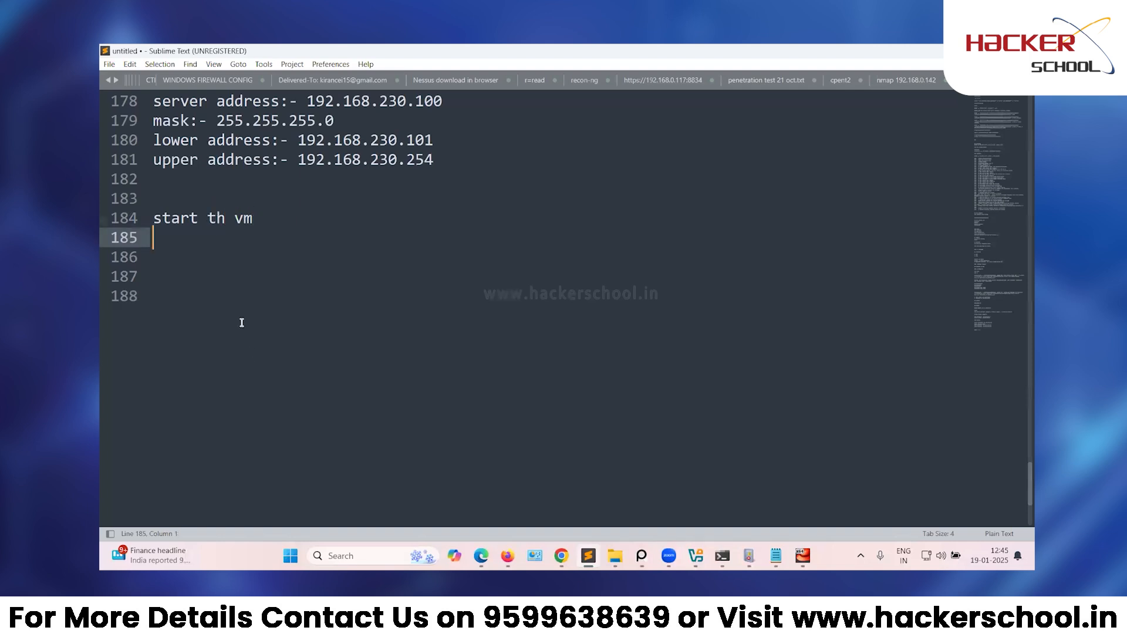
click(225, 222)
text(e)
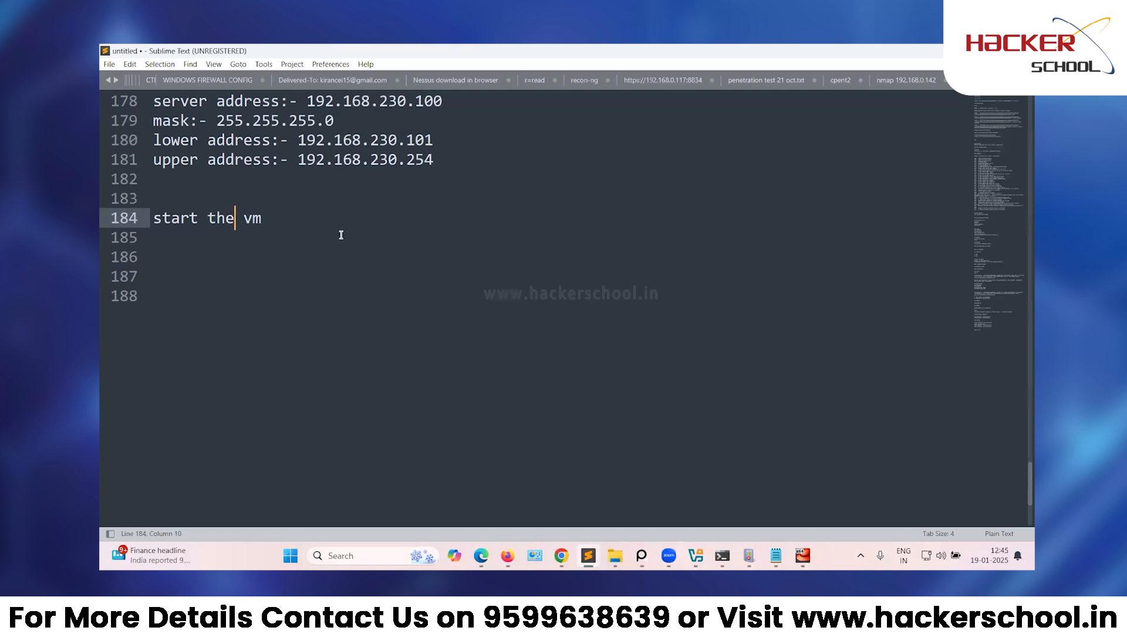
click(340, 236)
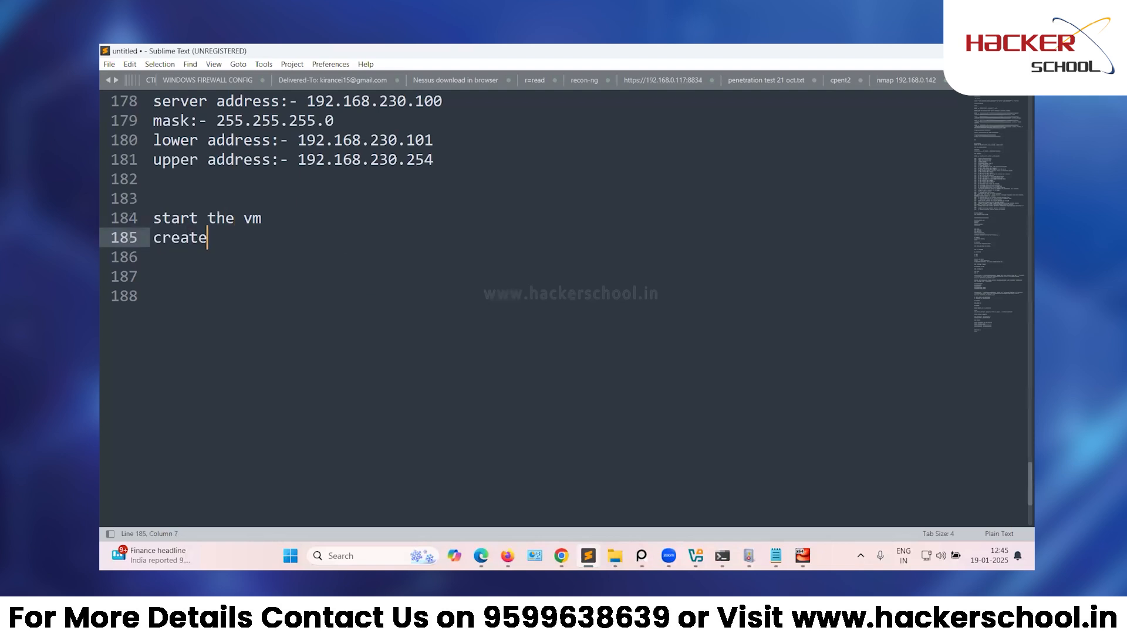
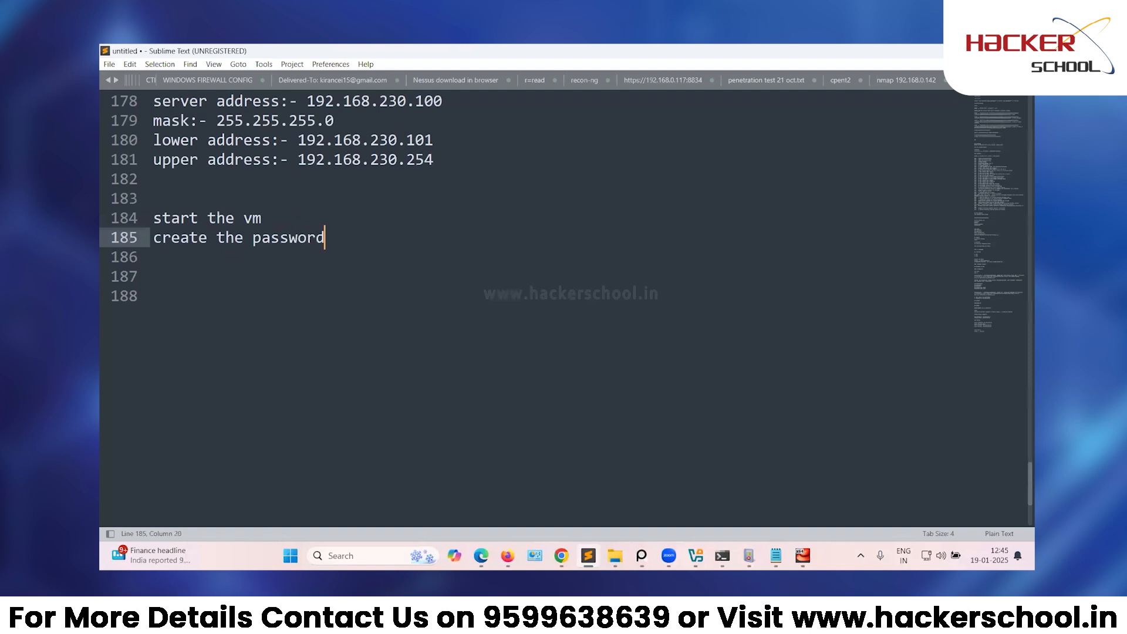
Add 'create the password' with the new root password below it, then close the notes window.
key(Return)
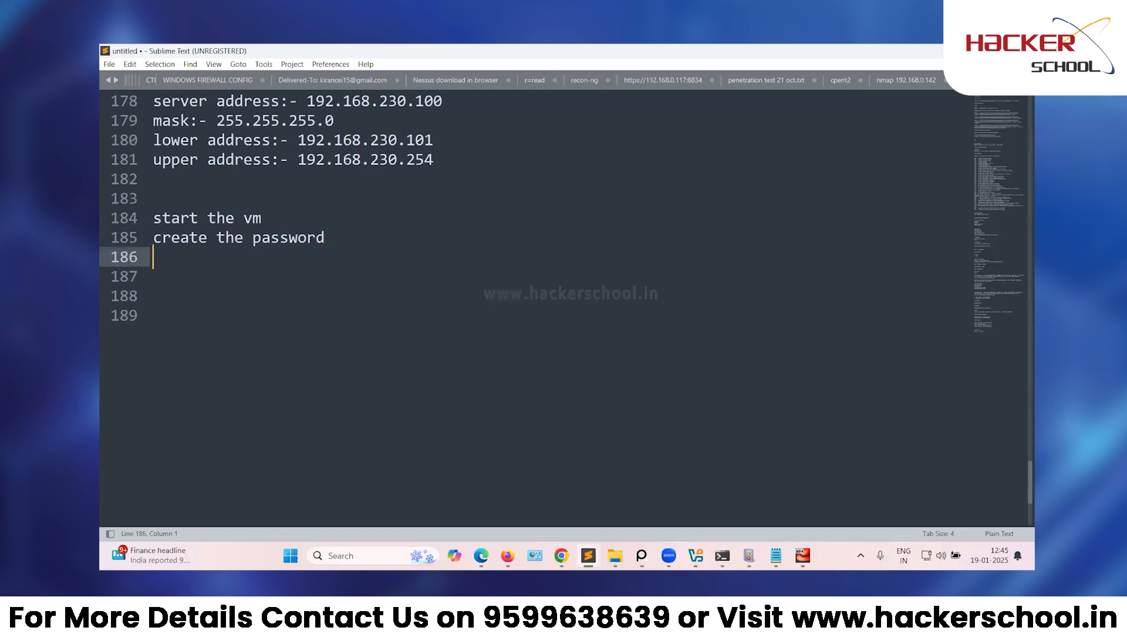
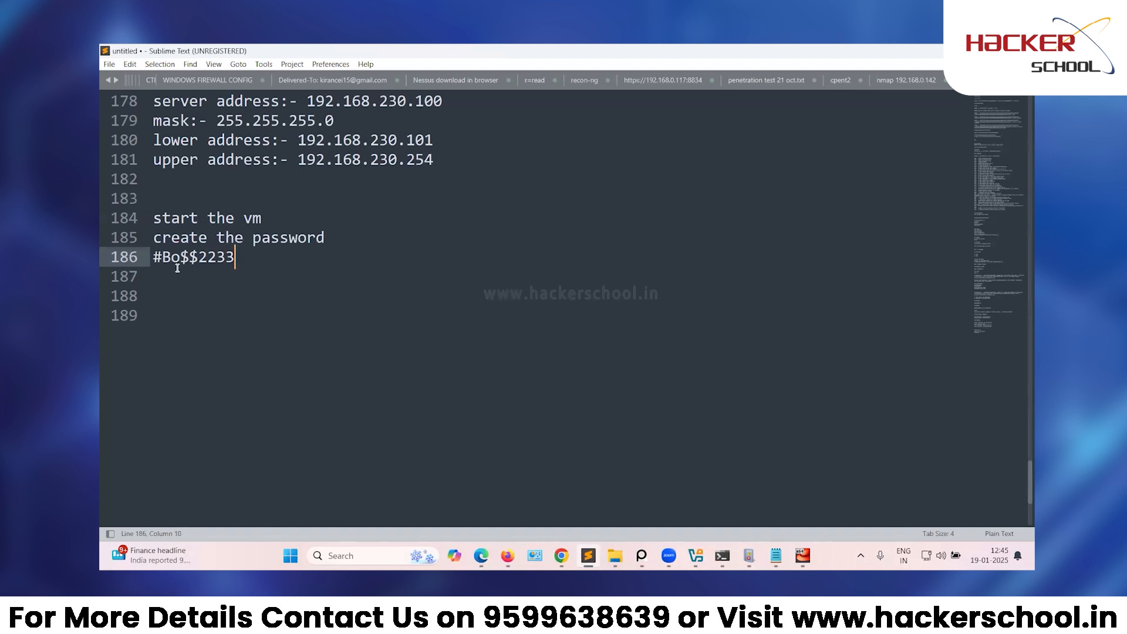
drag(179, 258, 199, 258)
click(206, 258)
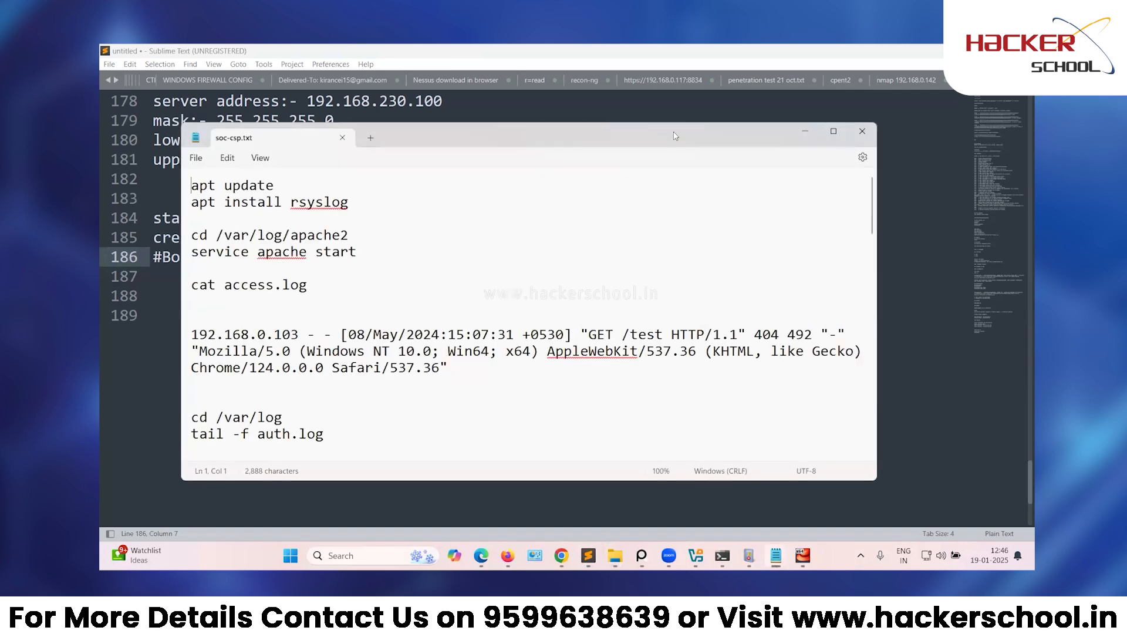
drag(673, 132, 653, 142)
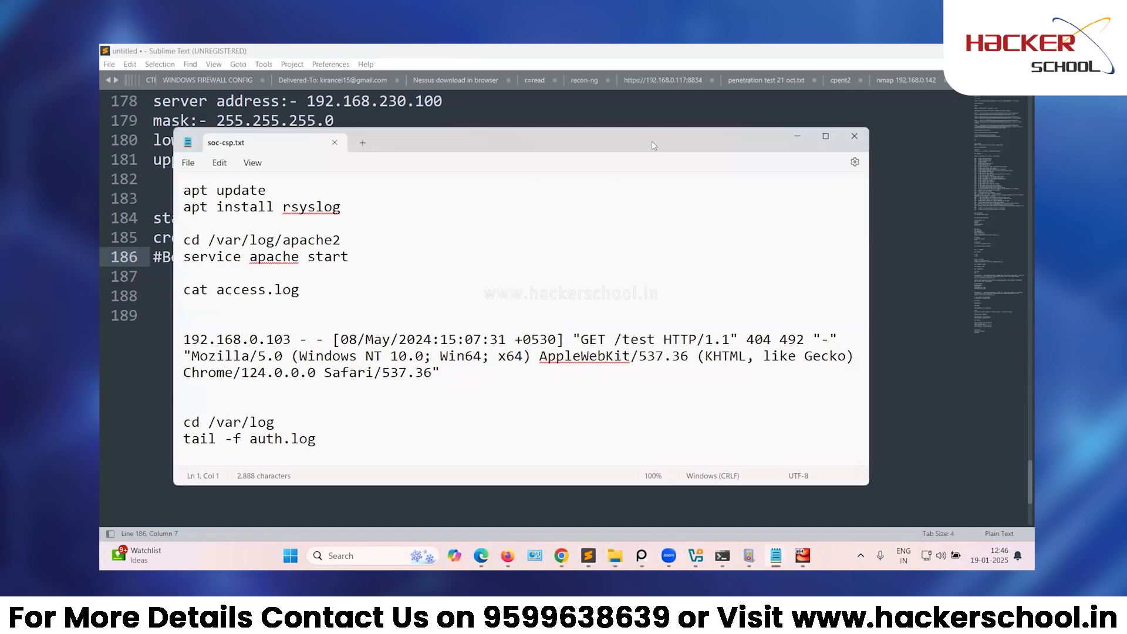
double_click(651, 141)
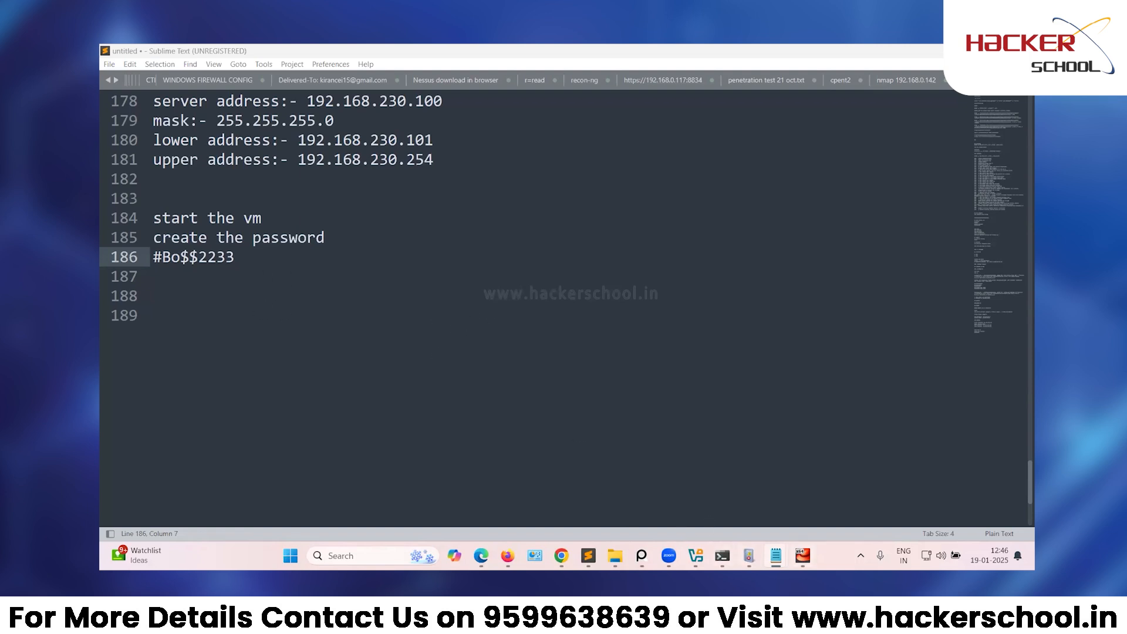
Run 'yum update -y' in the CentOS root console.
mouse_move(803, 555)
click(786, 499)
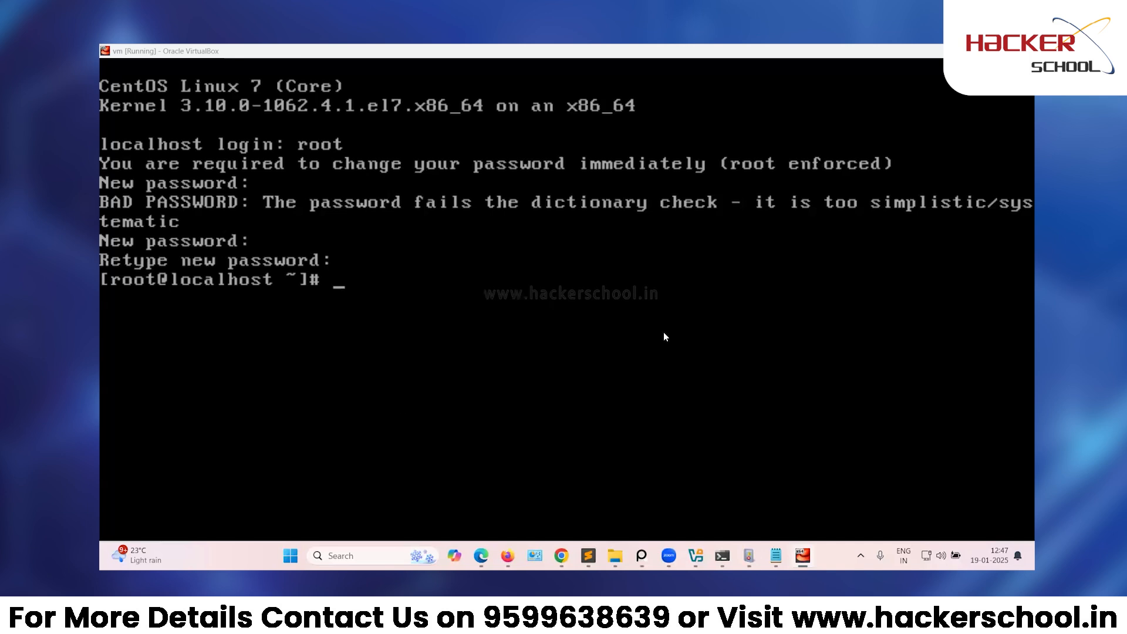
click(456, 384)
text(yun)
key(BackSpace)
text(m)
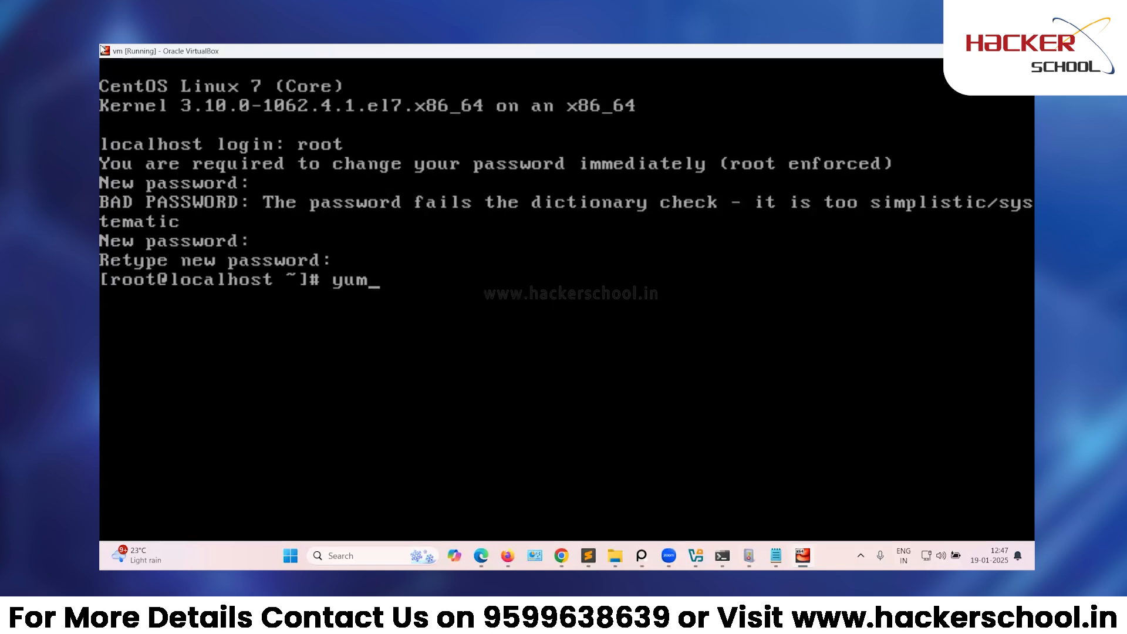
text( update)
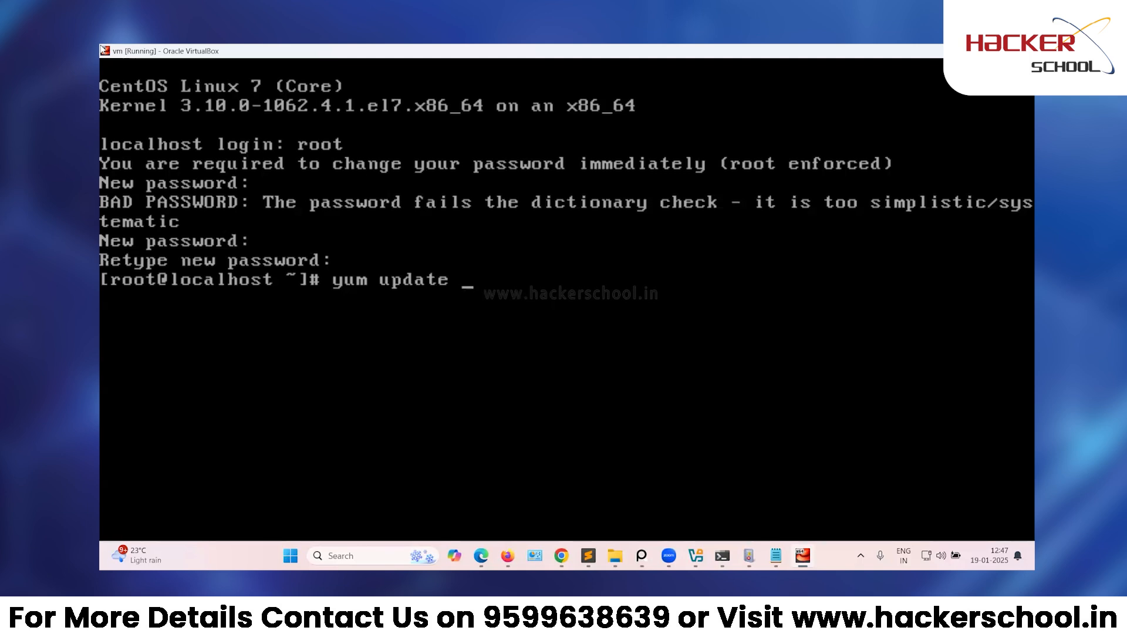
text(-y)
key(Return)
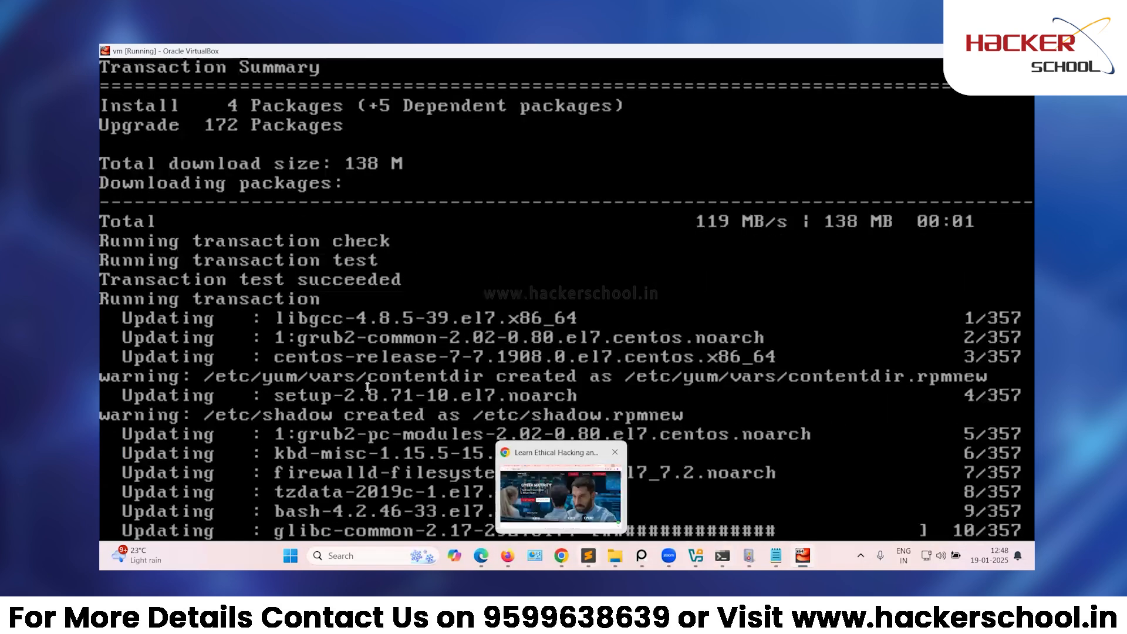
Record 'yum update -y' at the end of the Sublime notes, then return to the VM console.
click(588, 555)
click(348, 367)
key(BackSpace)
key(BackSpace)
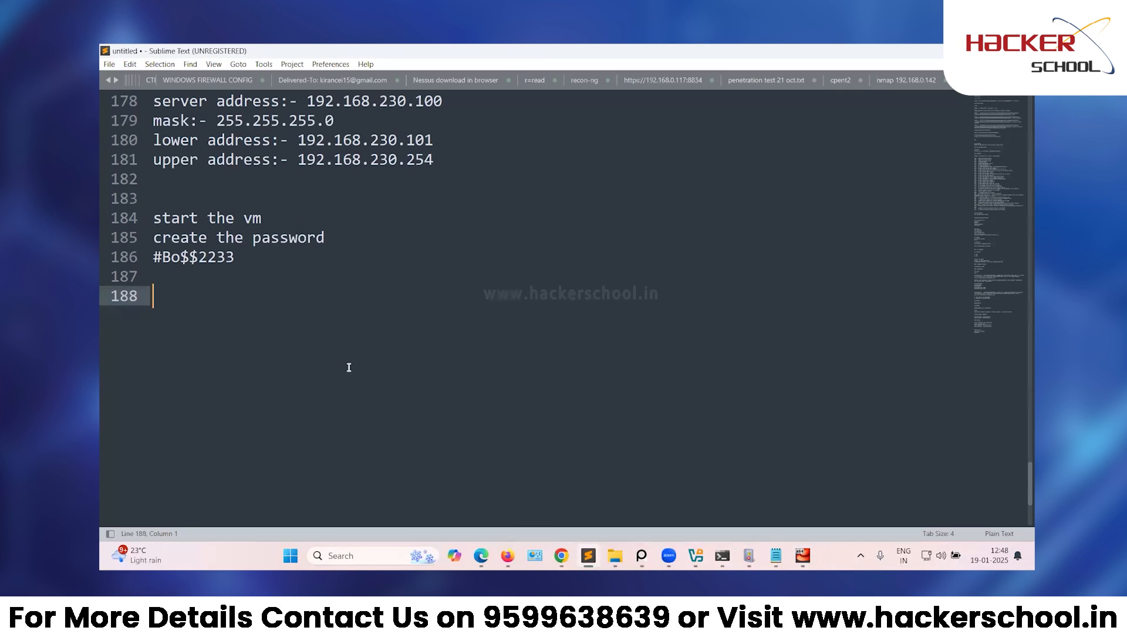
text(yum upf)
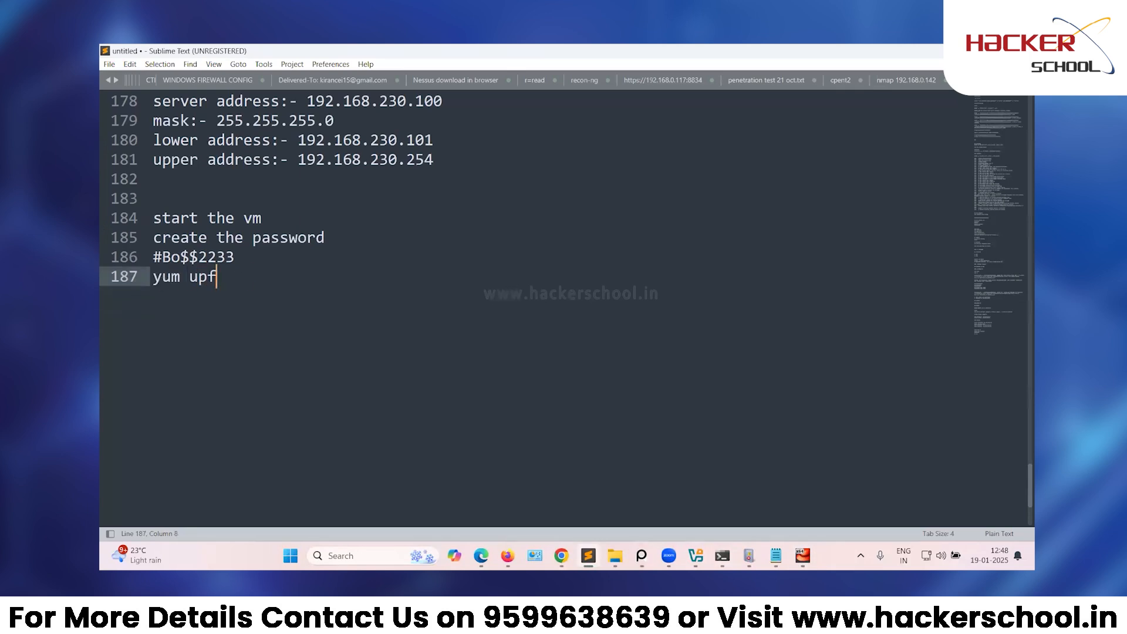
key(BackSpace)
text(date -y)
key(Return)
key(Return)
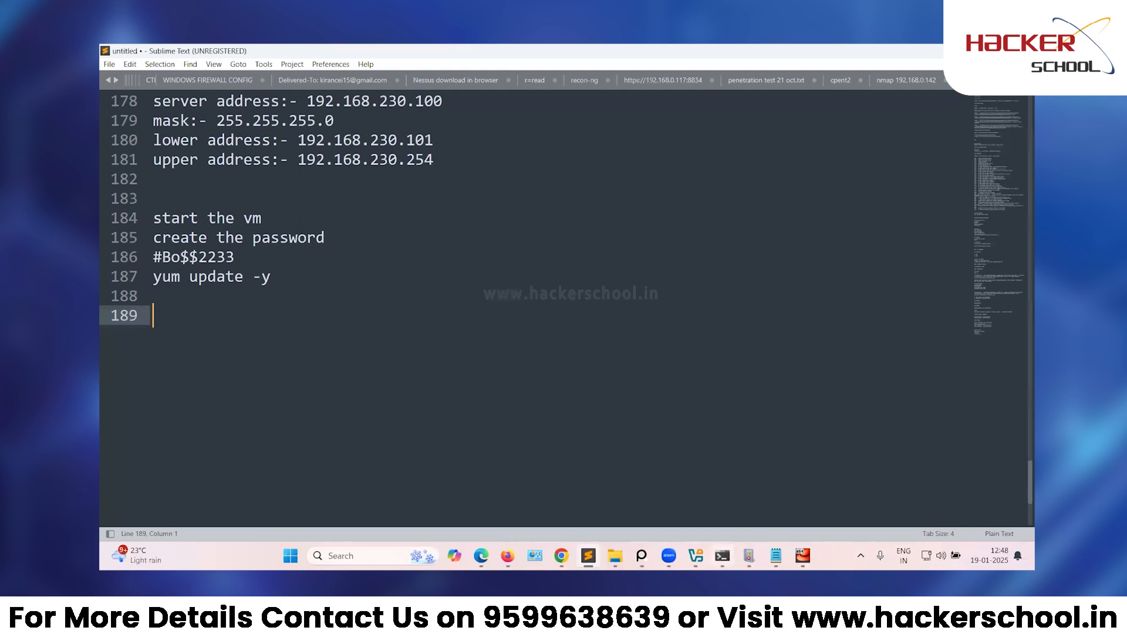
click(802, 555)
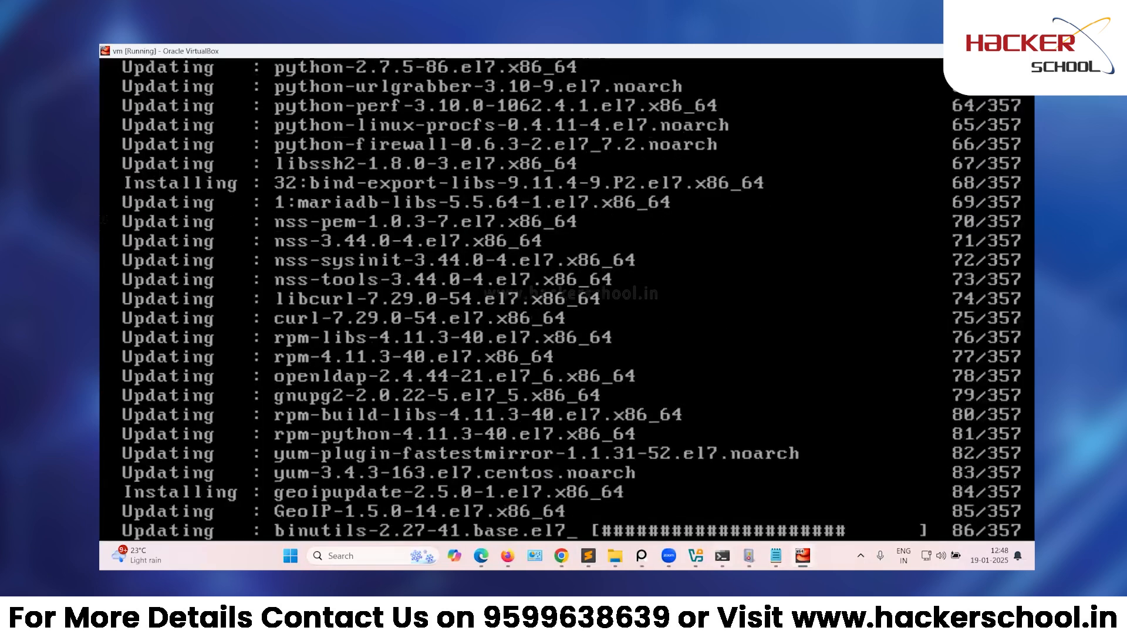
Let yum finish the 172 upgrades and 4 installs until 'Complete!' and the root prompt appear.
mouse_move(589, 556)
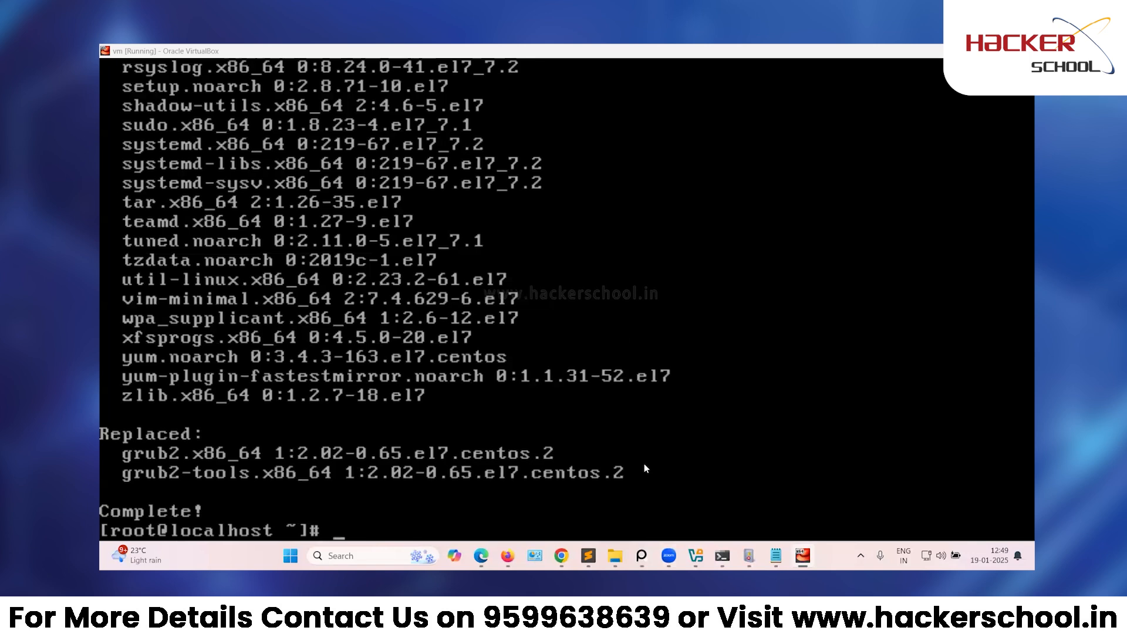
Check the VM's current hostname (localhost.localdomain), then set it to soc.qradar with hostnamectl.
click(705, 488)
text(hostname)
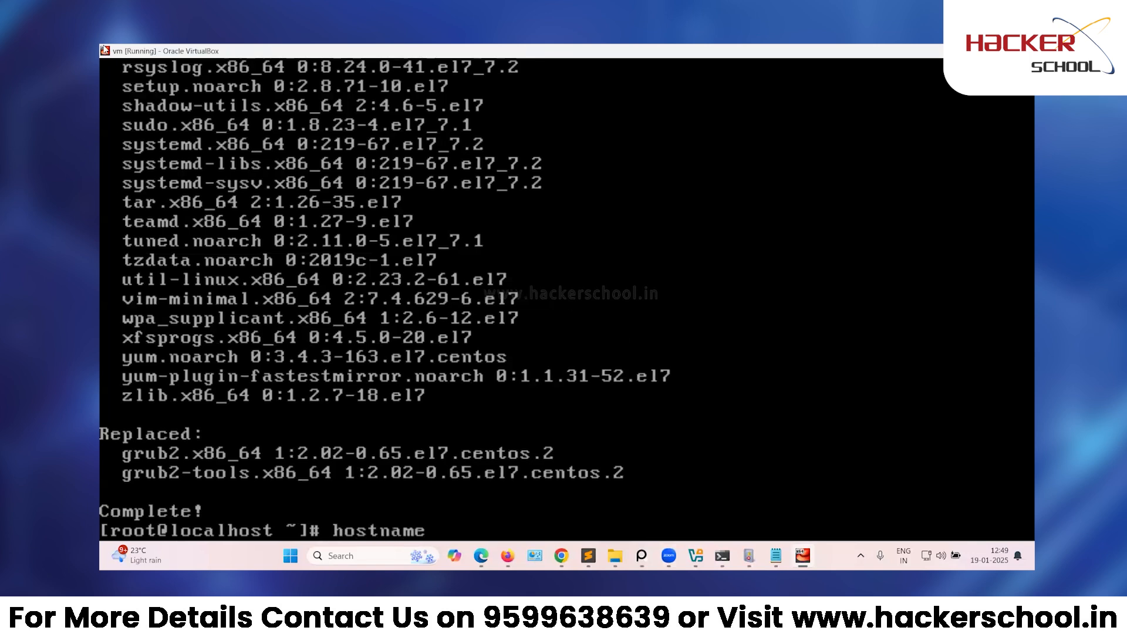
key(Return)
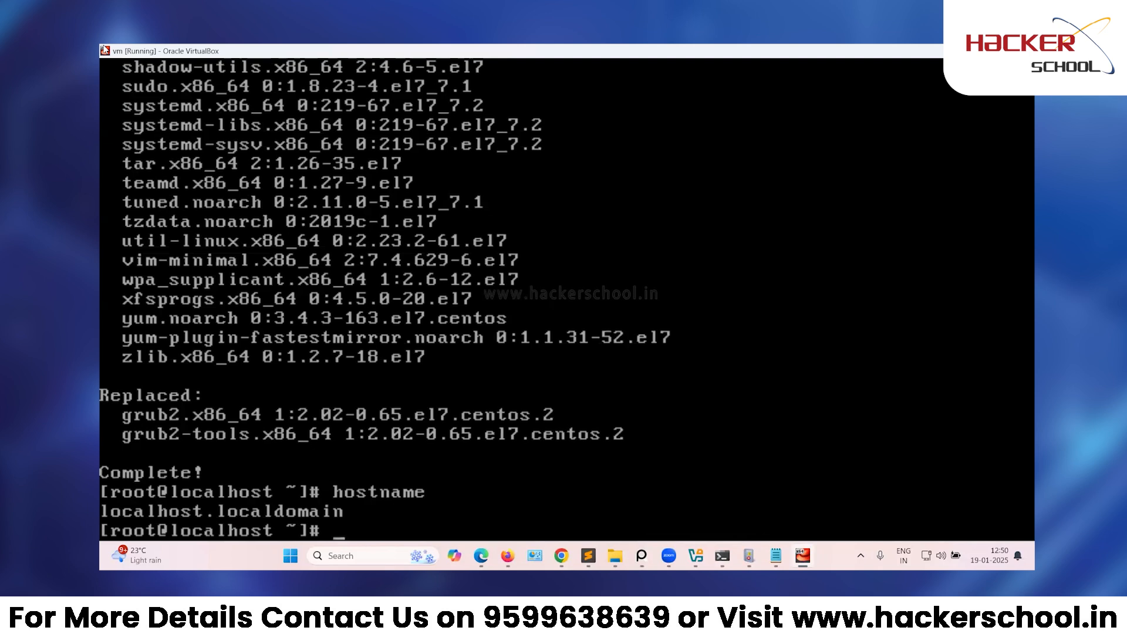
text(host)
text(na)
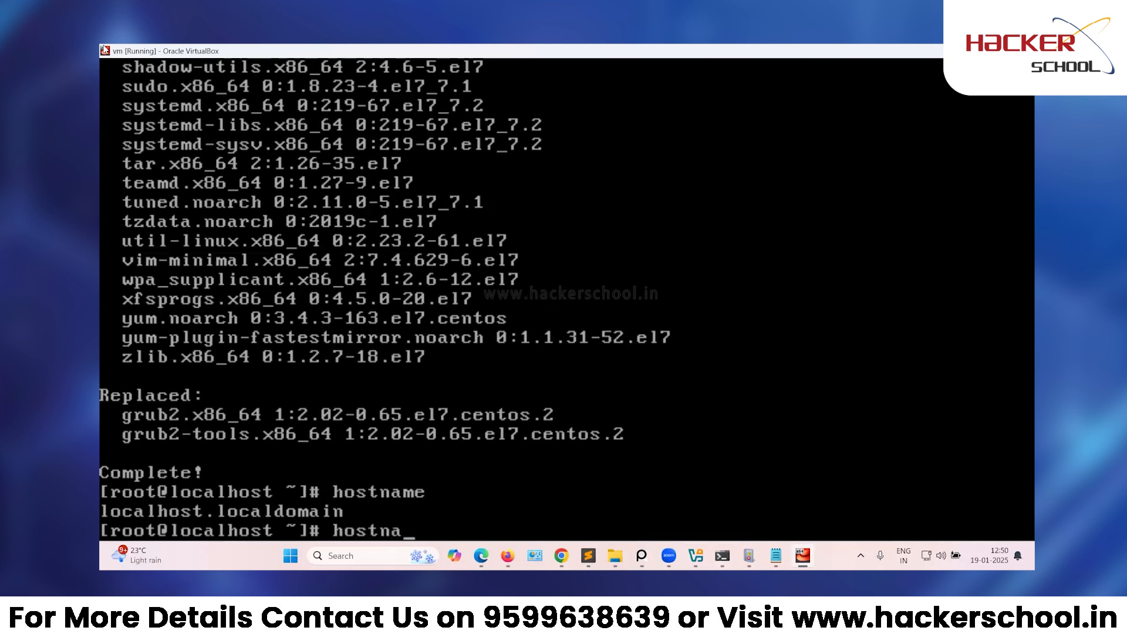
text(mectl)
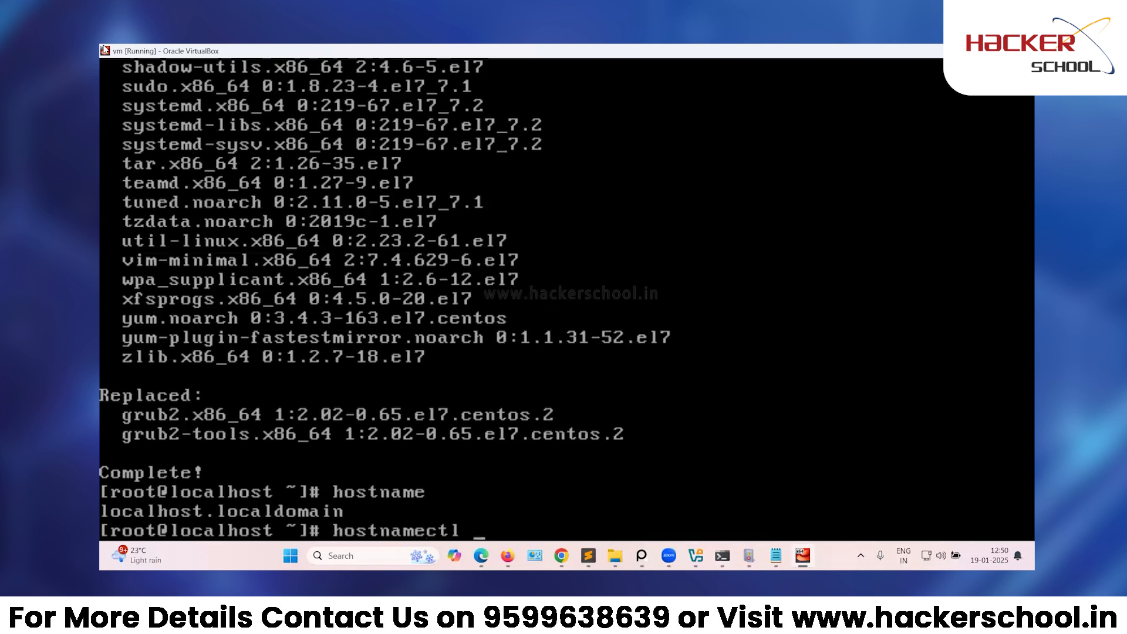
text( set-)
text(hostnam)
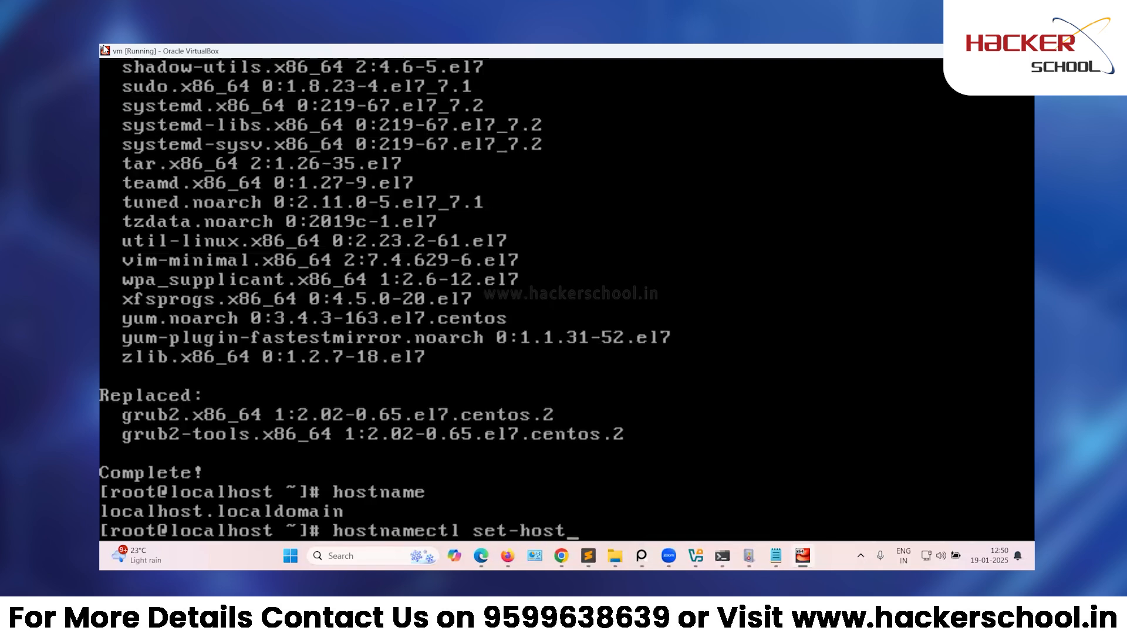
text(e)
text(soc.qradar)
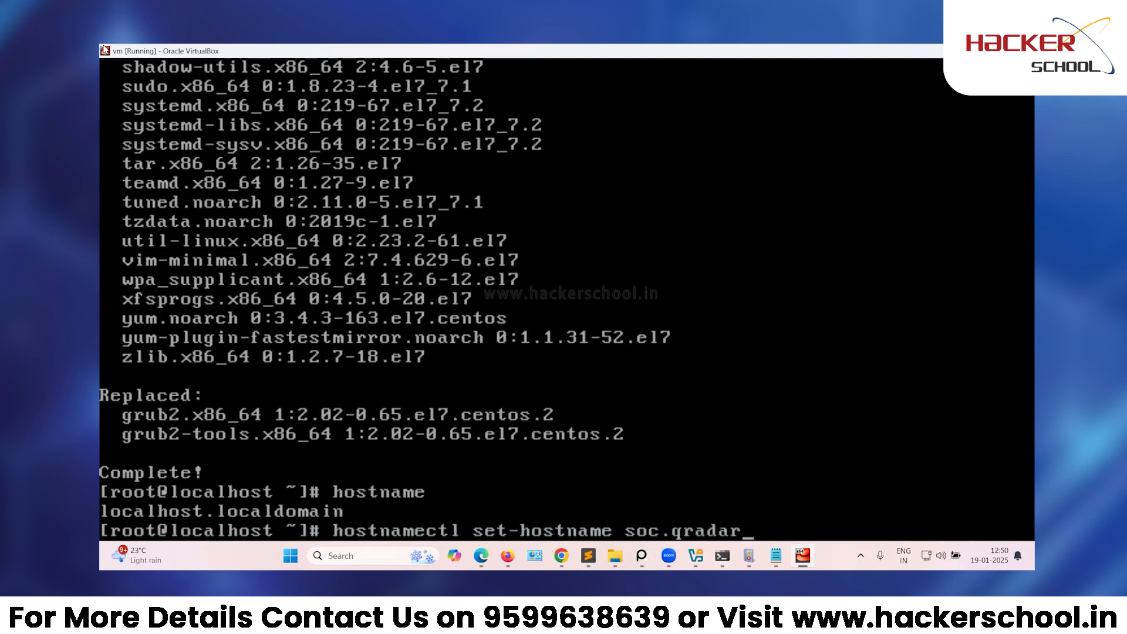
key(Return)
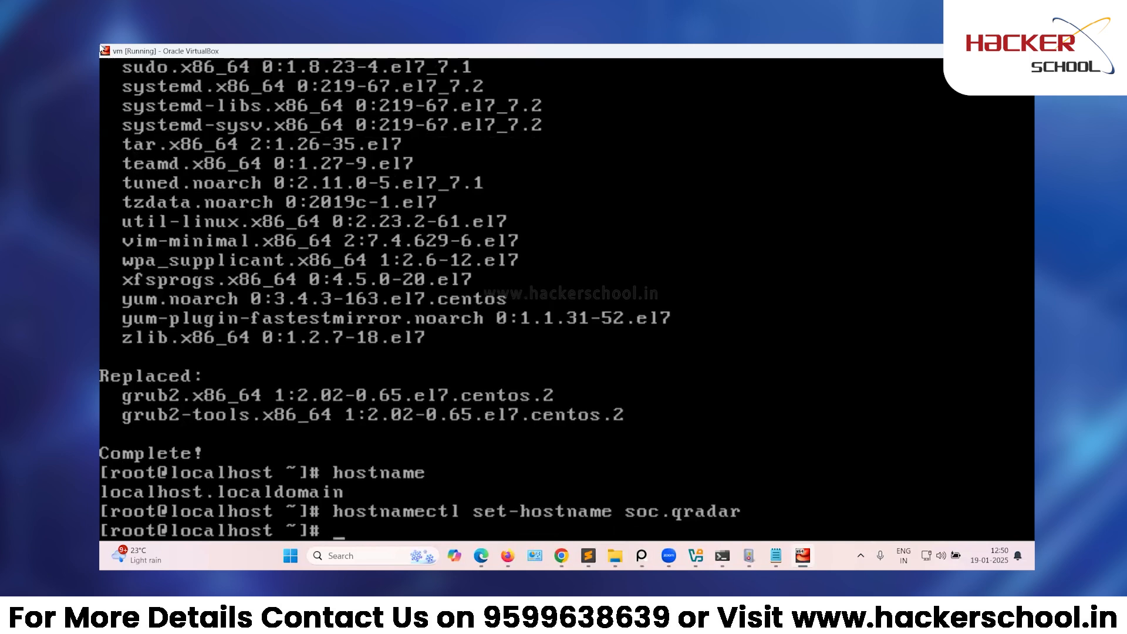
Add 'hostname' and 'hostnamectl set-hostname soc.qradar' as new lines in the Sublime Text notes.
click(588, 555)
text(h)
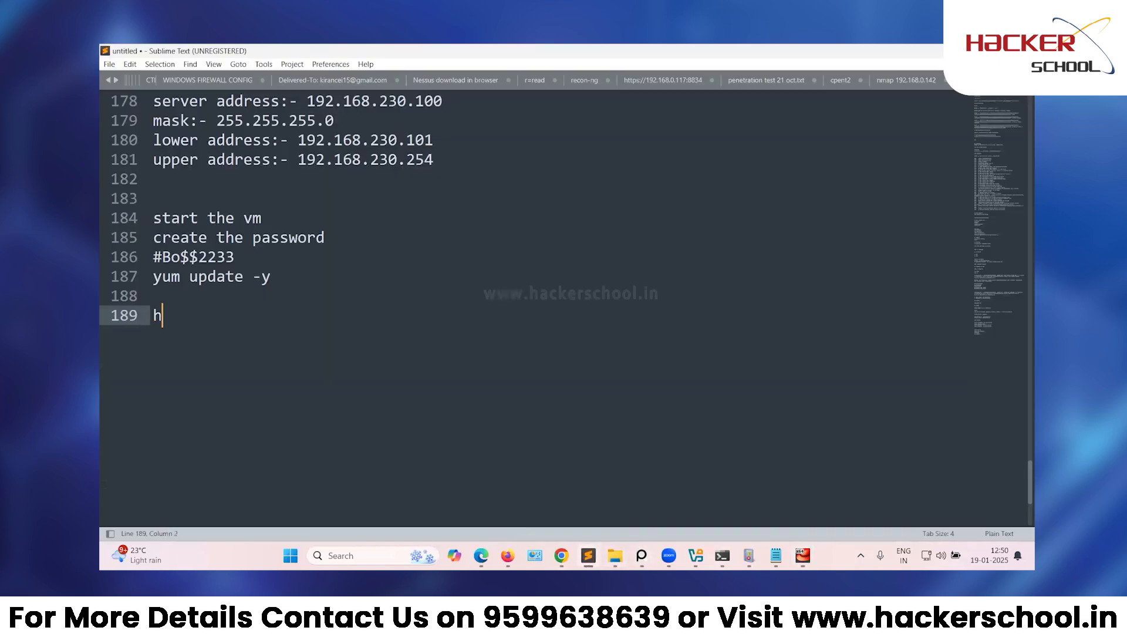
text(ostname)
key(Return)
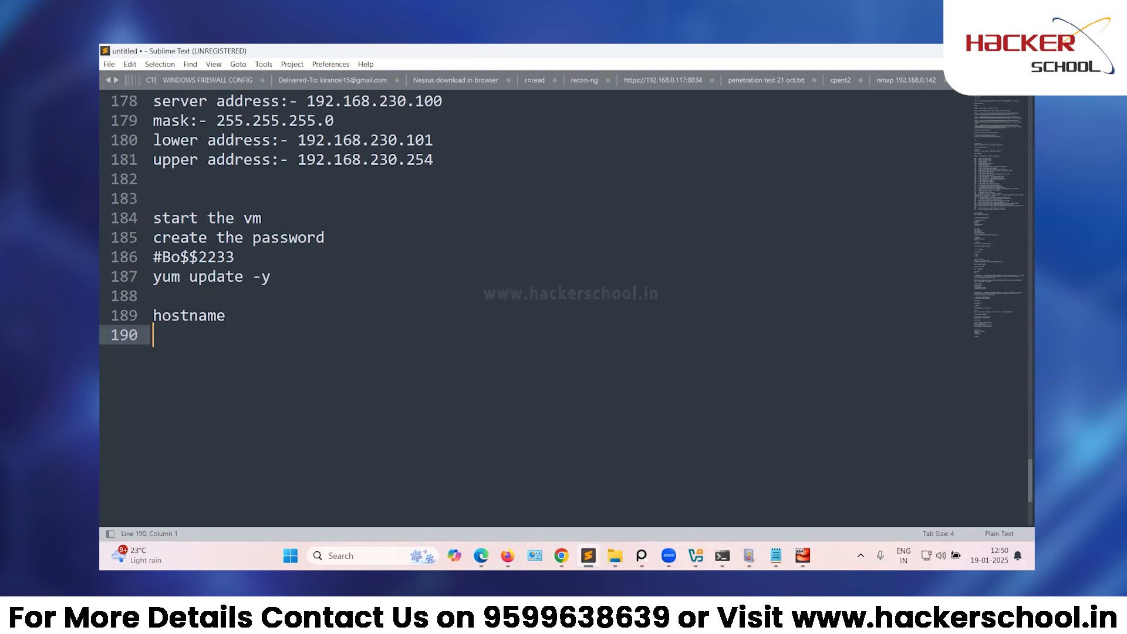
text(hostnamec)
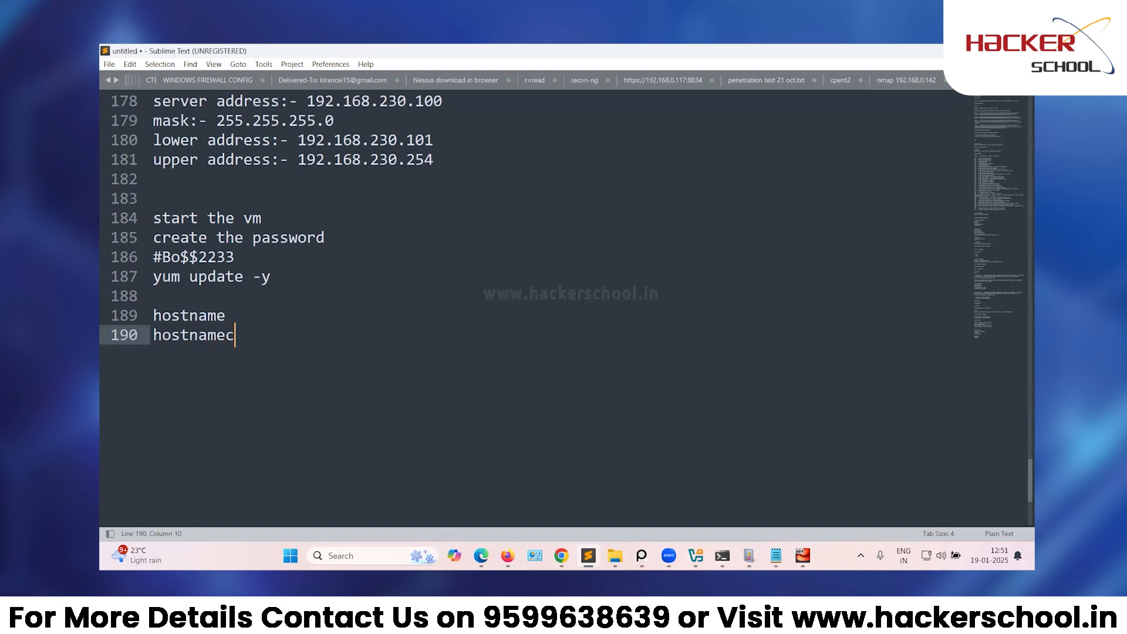
text(tl set-hostname)
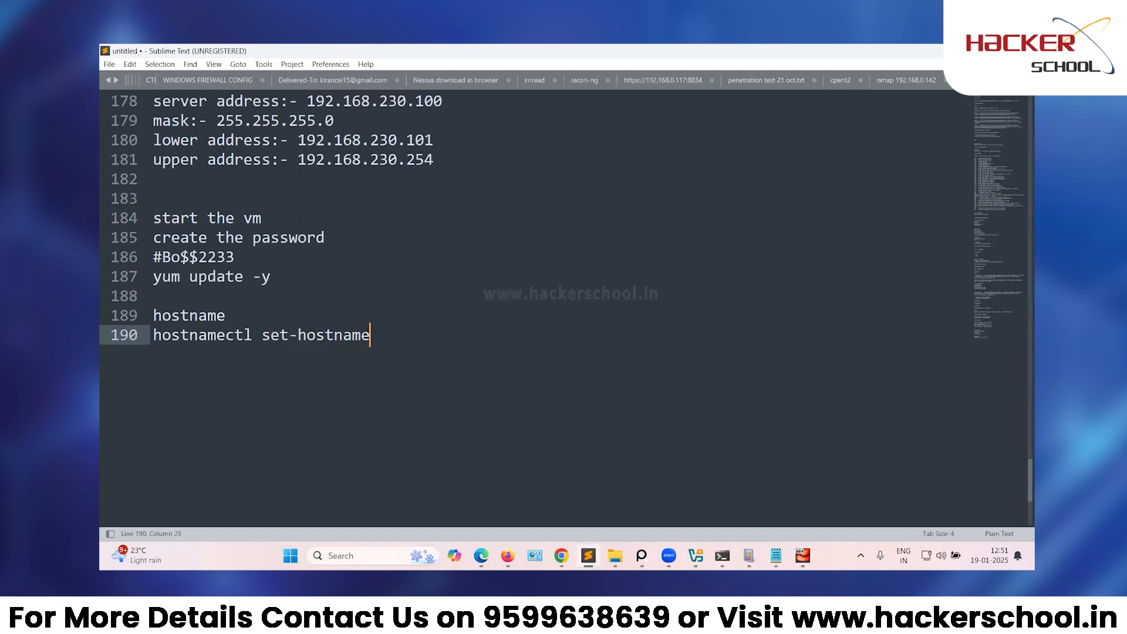
text( soc.qradar)
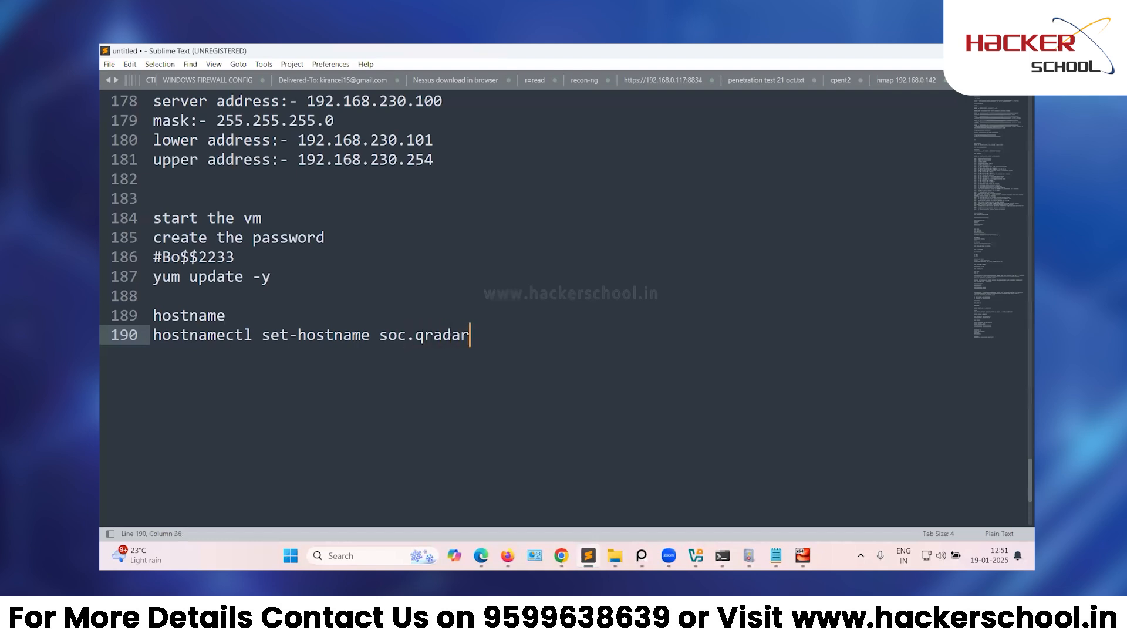
key(Return)
key(Return)
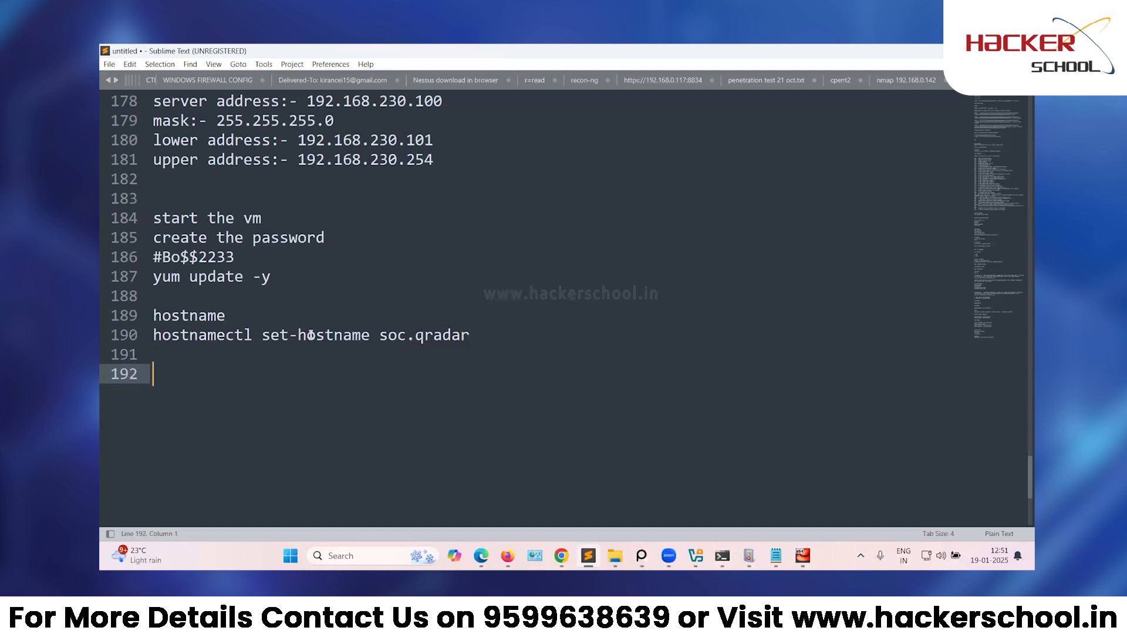
Copy the two hostname command lines from the notes and return to the VM console.
key(alt+Tab)
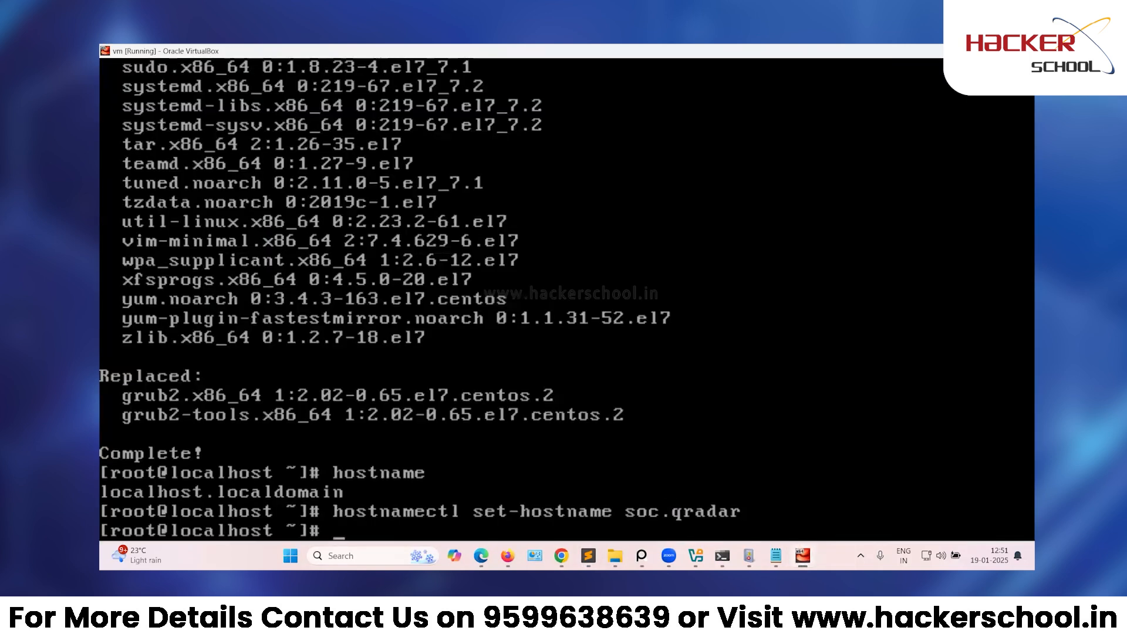
click(588, 555)
drag(525, 334, 140, 315)
key(ctrl+c)
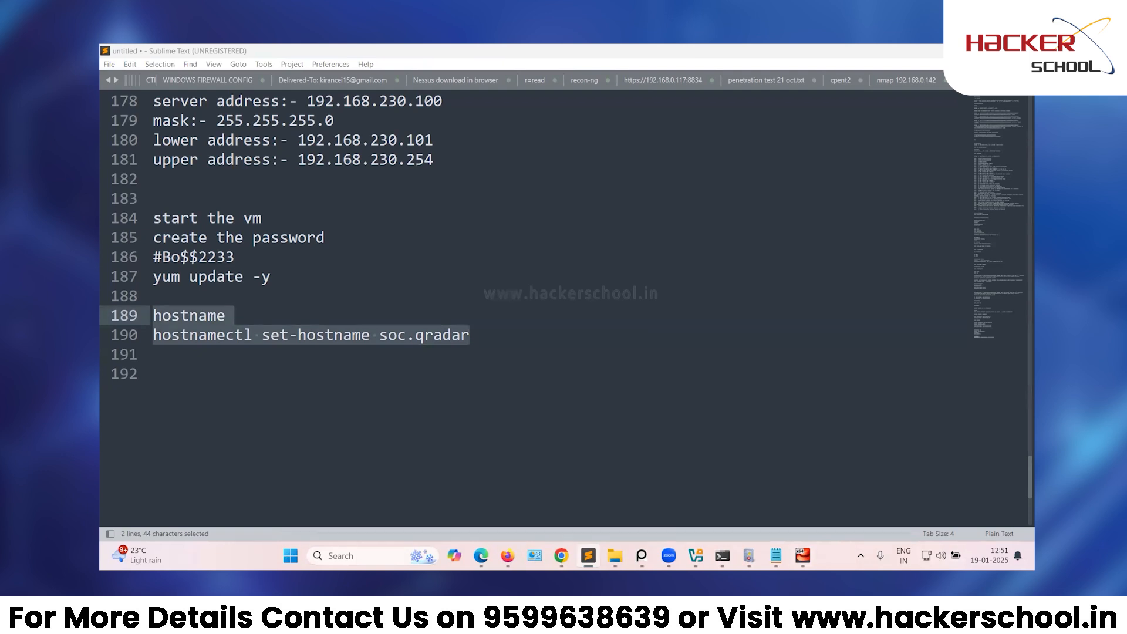
click(784, 498)
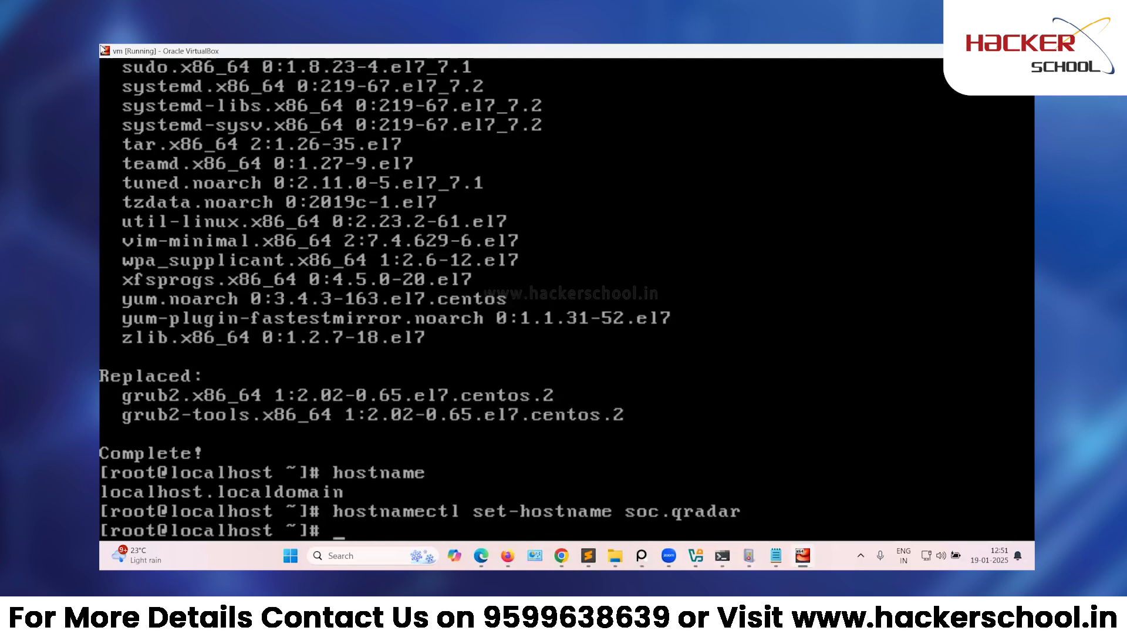
Print the VM's date, then set its timezone to Asia/Kolkata with timedatectl.
text(date)
key(Return)
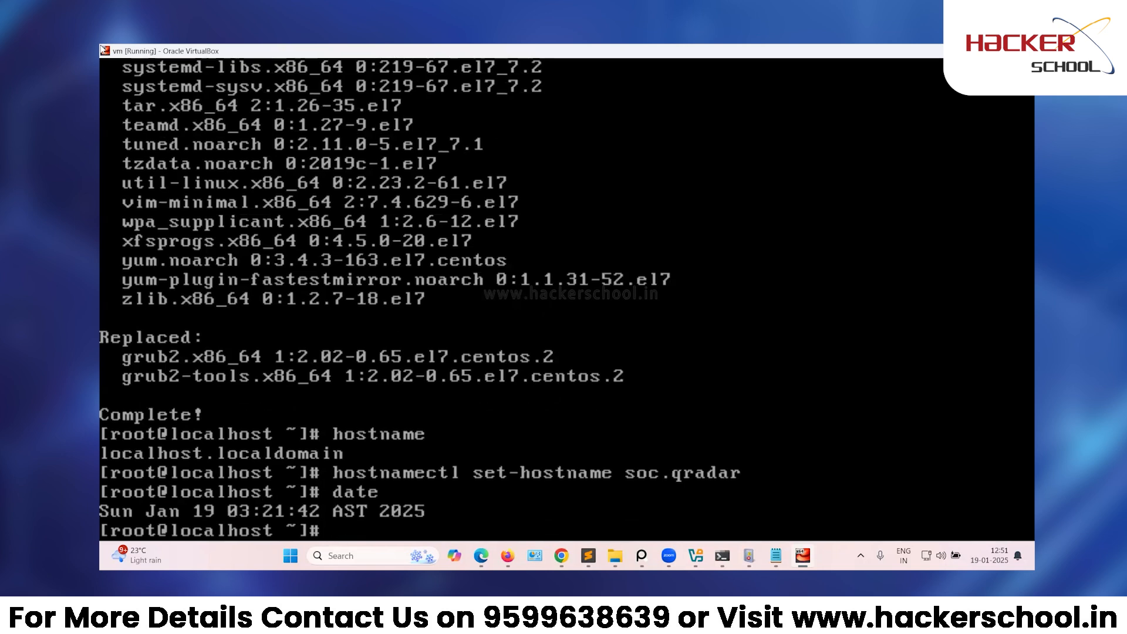
text(timedatect)
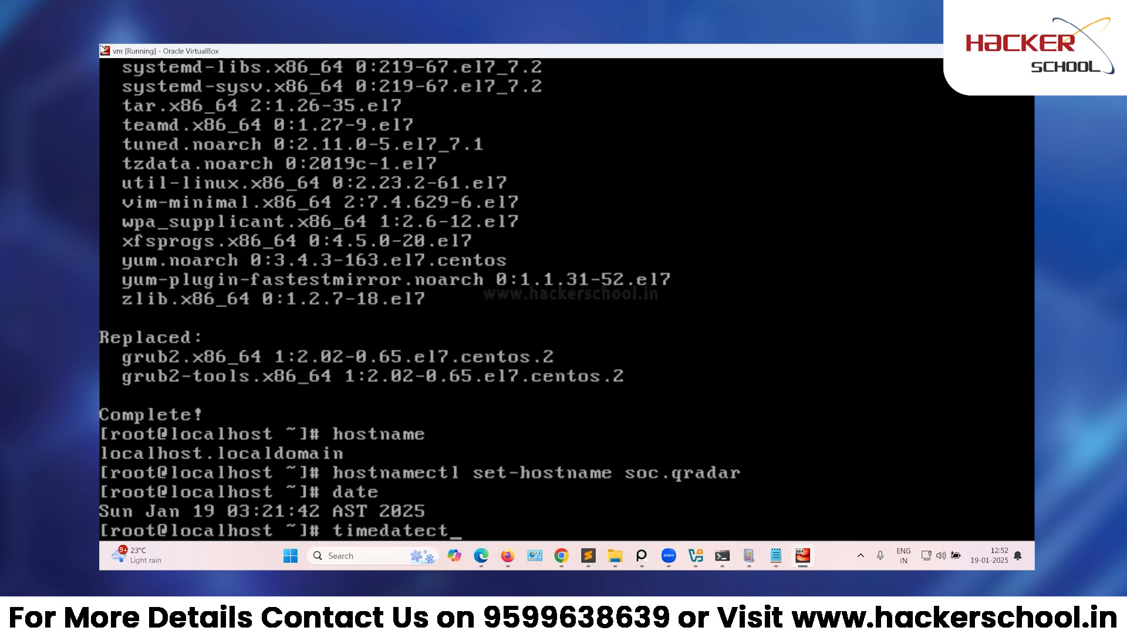
text(l set-timezone)
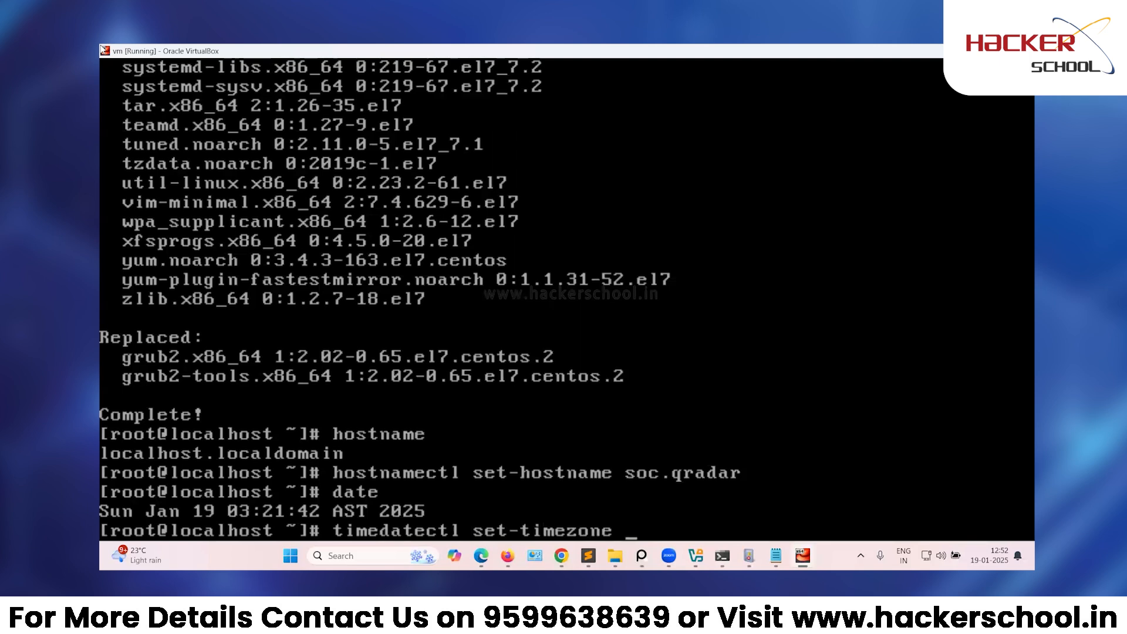
text( Asia/Ko)
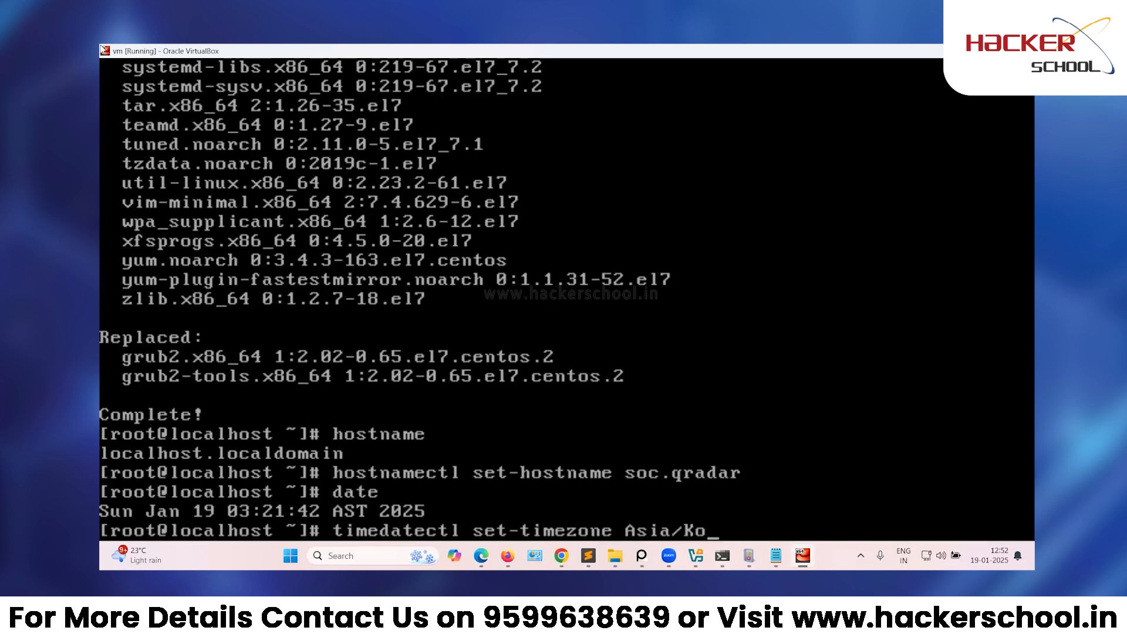
text(lkata)
key(Return)
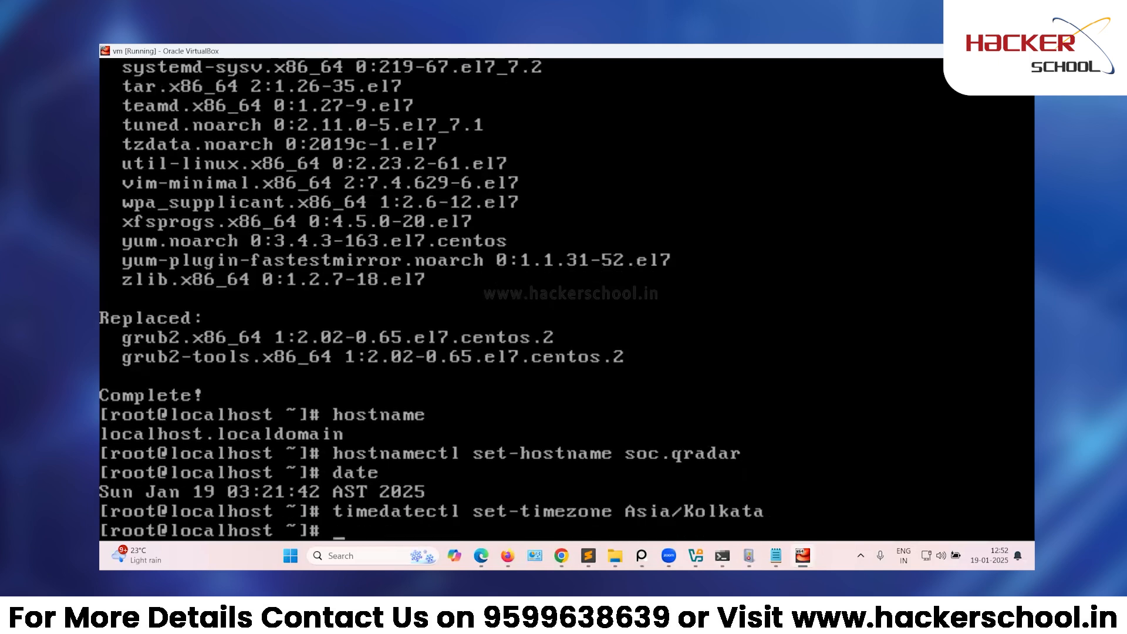
click(589, 555)
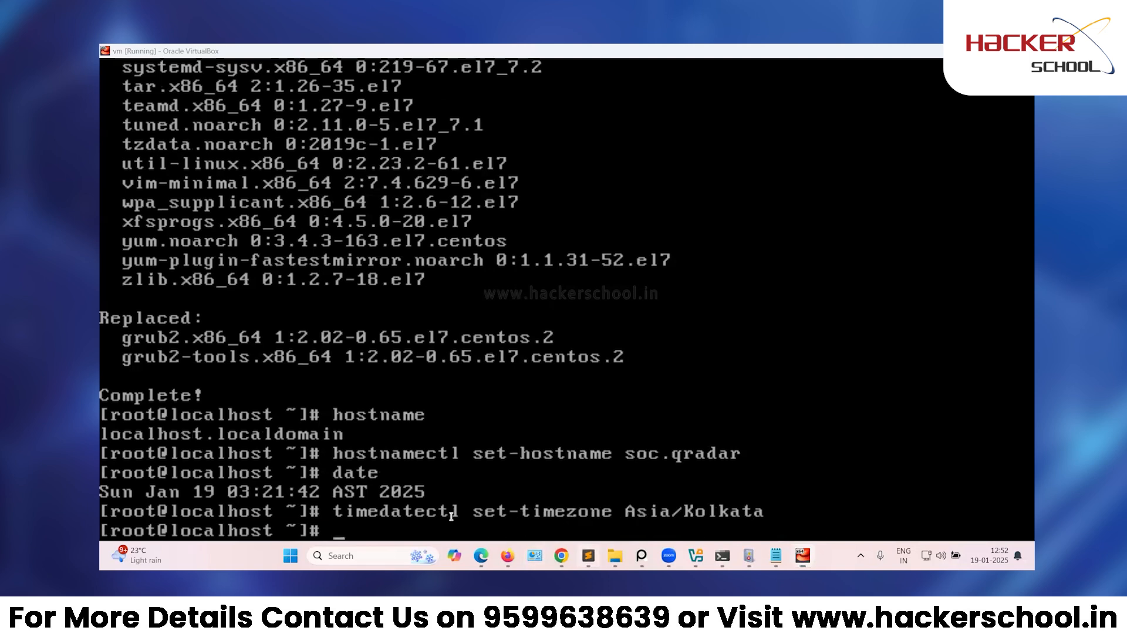
Write 'date' and 'timedatectl set-timezone Asia/Kolkata' on notes lines 192–193, correcting typos.
click(224, 378)
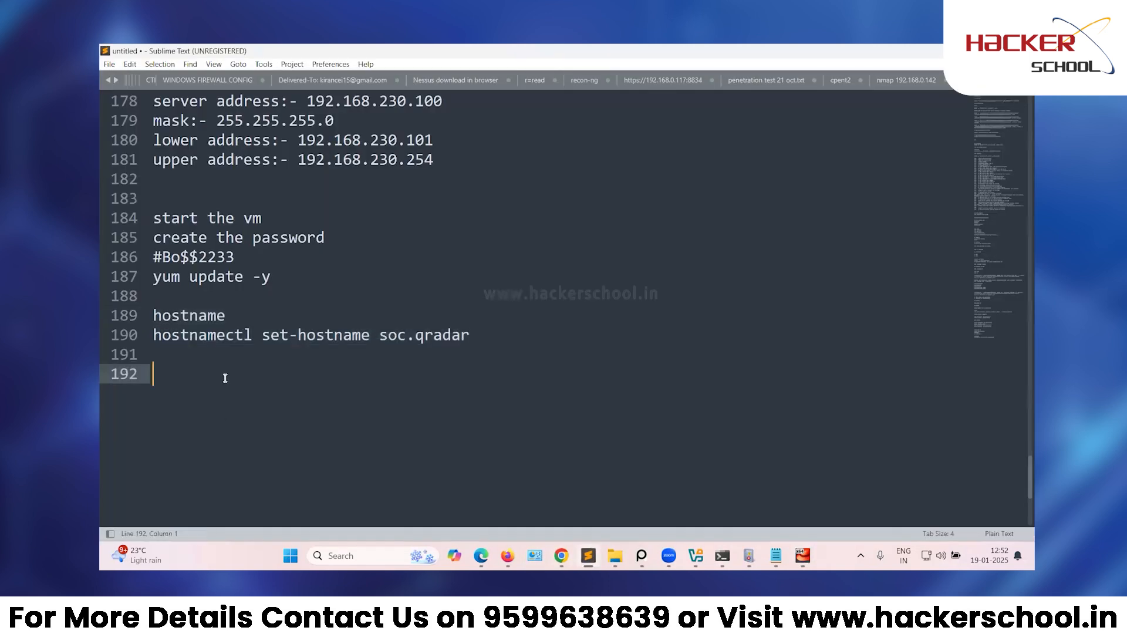
text(date)
key(Return)
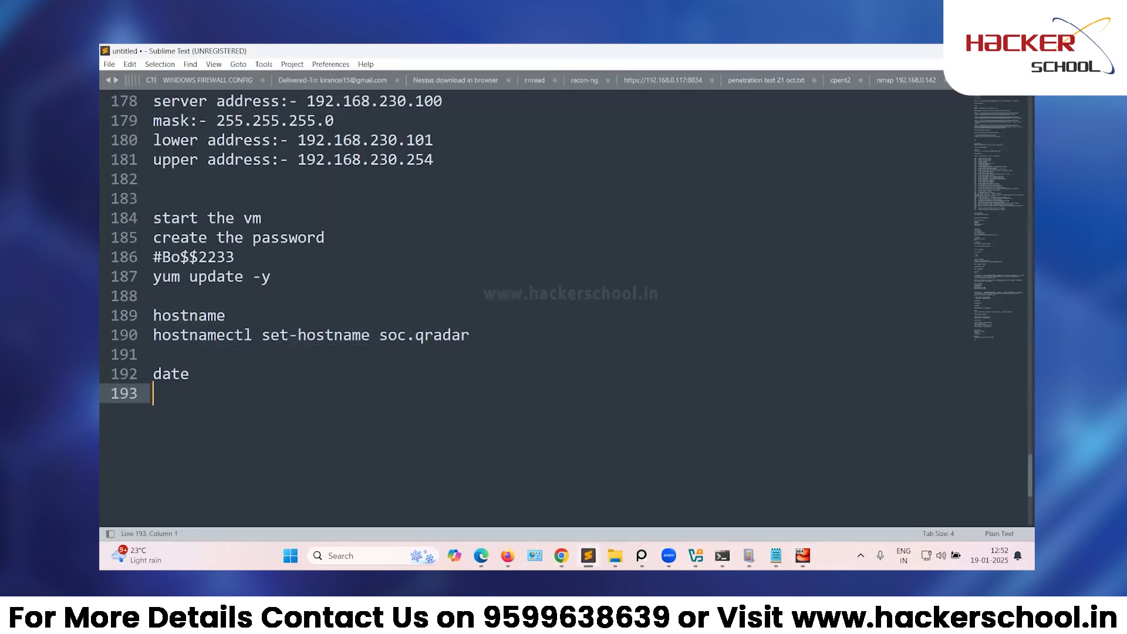
text(timedatecr)
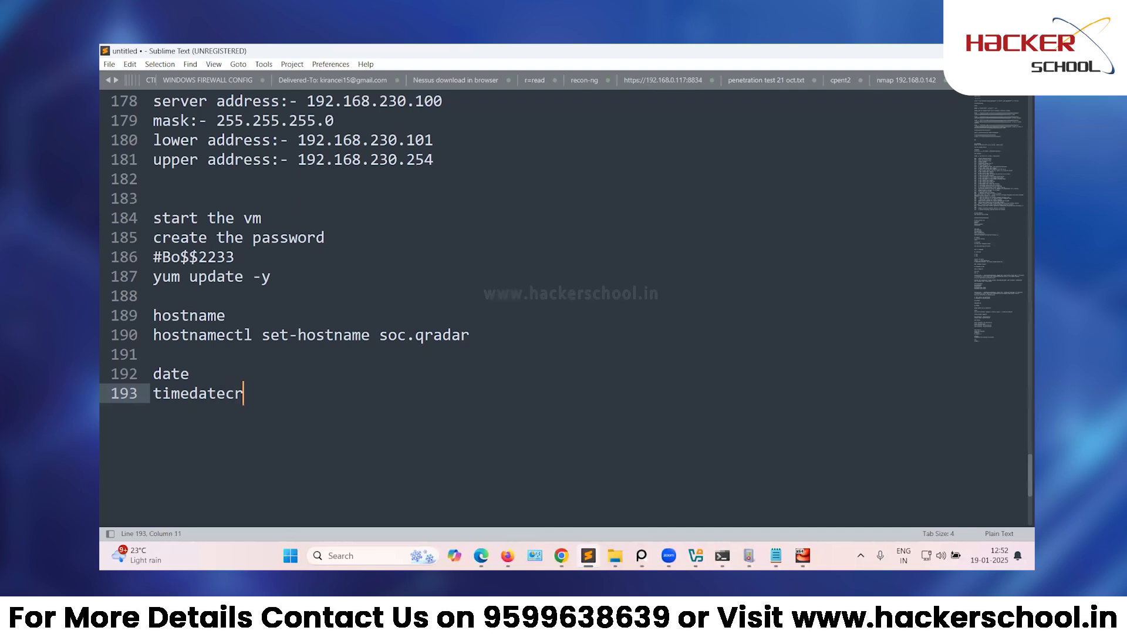
key(BackSpace)
text(tl set0)
key(BackSpace)
text(-tmezone)
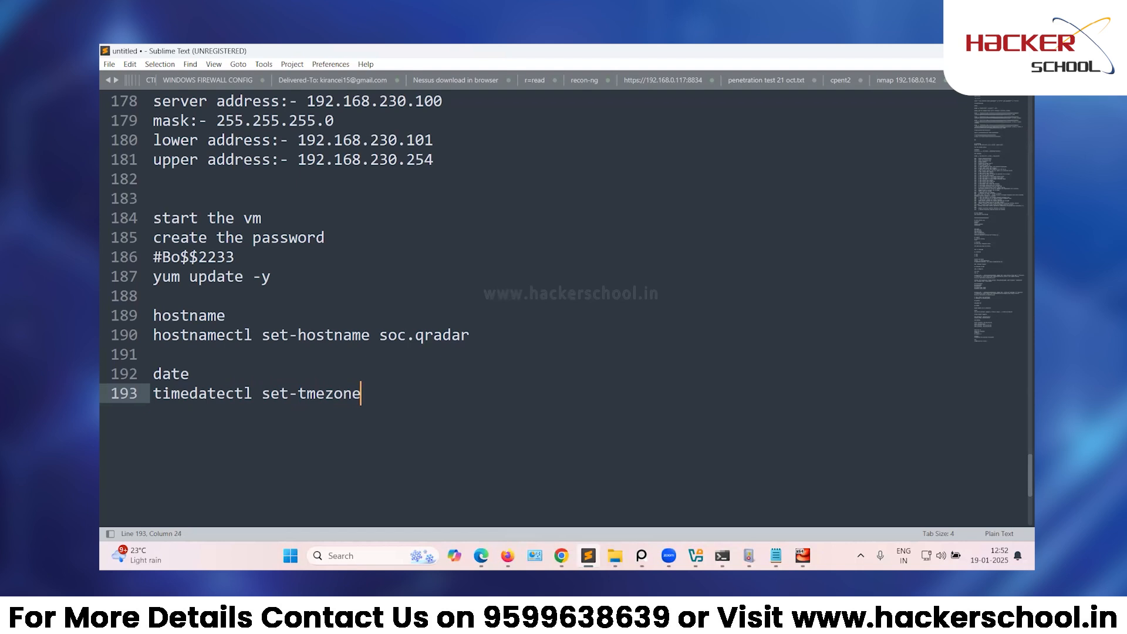
key(Left)
key(Left)
key(Left)
key(Left)
key(Left)
key(Left)
text(i)
key(Right)
key(Right)
key(Right)
key(Right)
key(Right)
key(Right)
text(A)
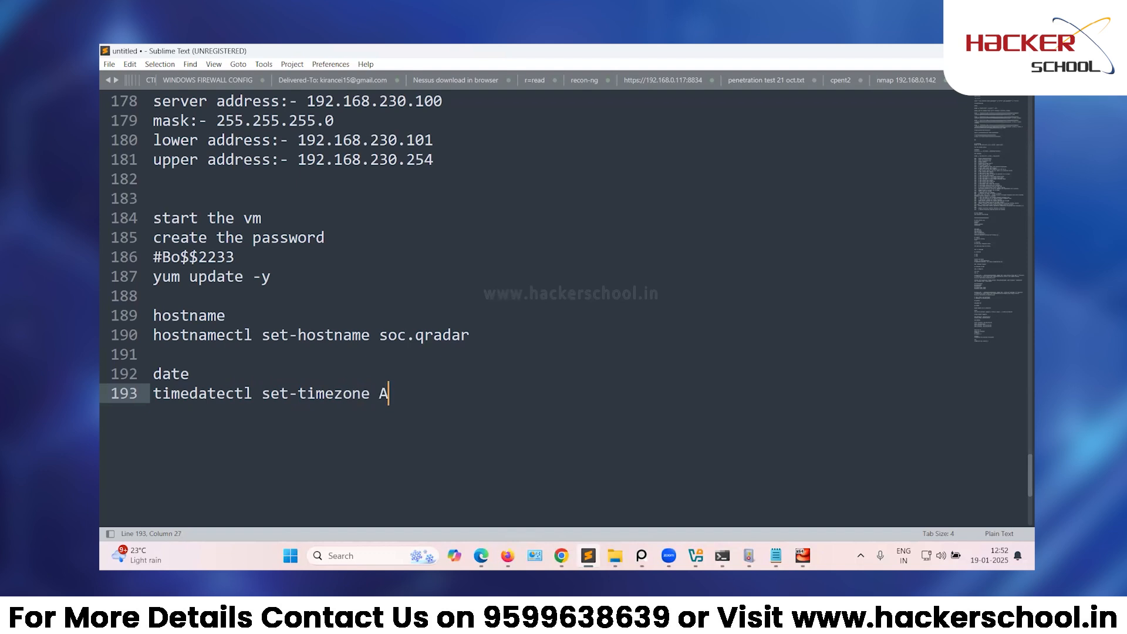
text(sia/Kolkata)
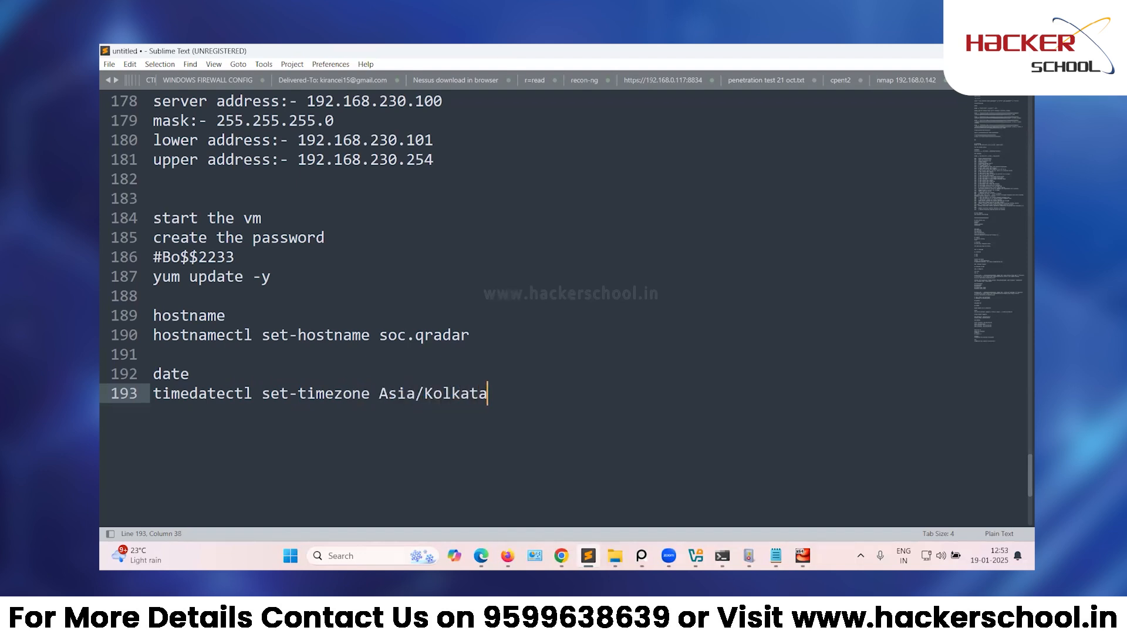
Copy both new lines and leave the cursor at the end of line 193.
drag(182, 392, 120, 379)
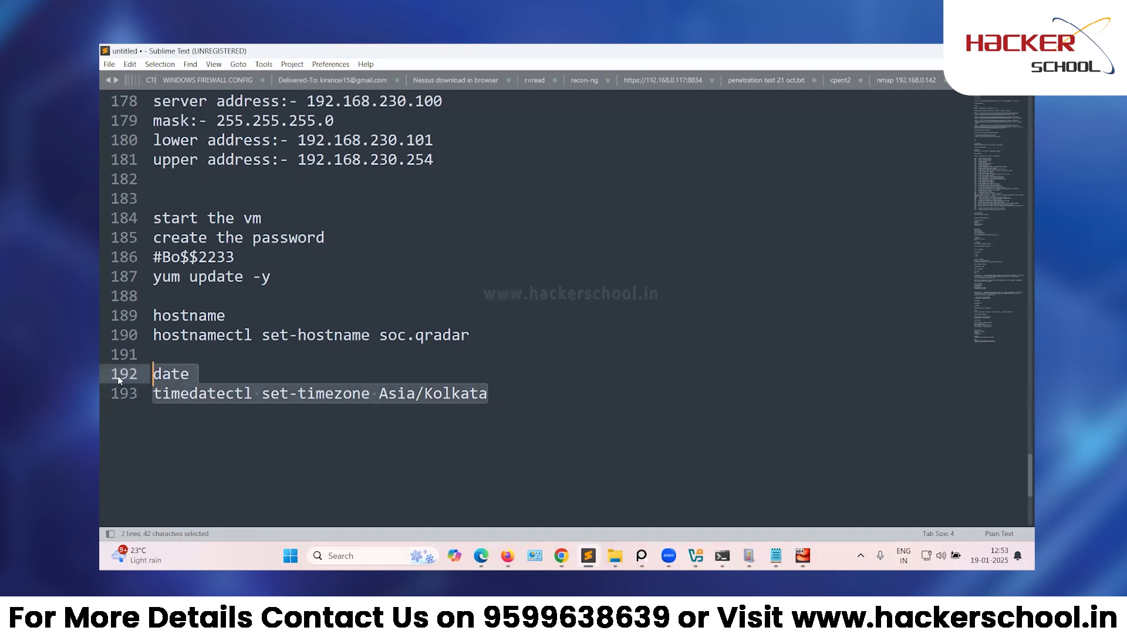
key(ctrl+c)
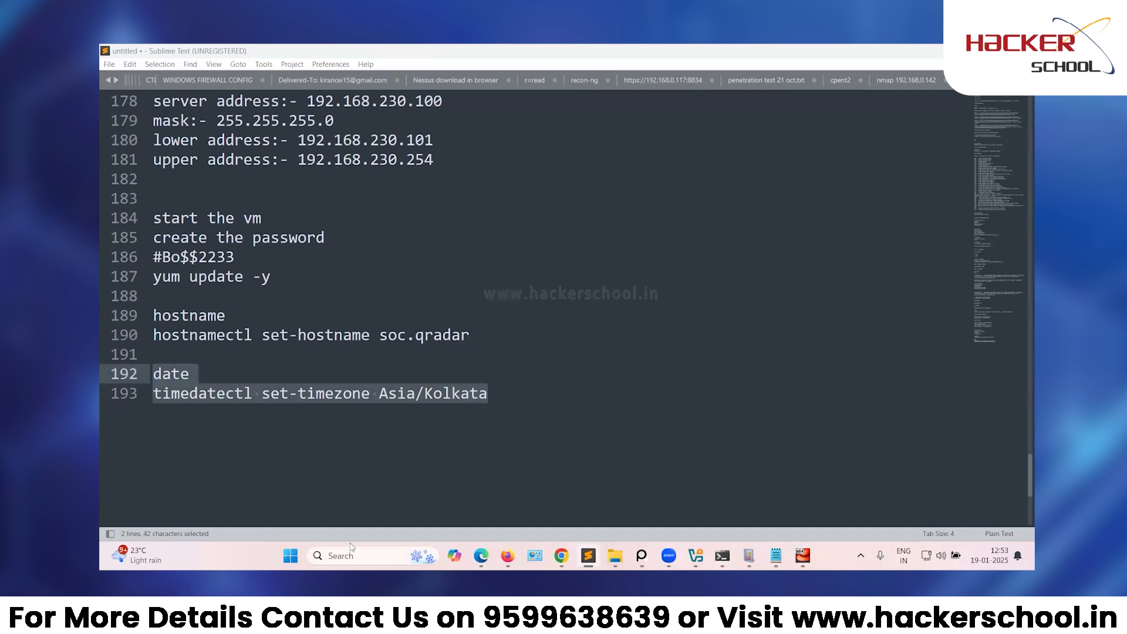
click(264, 485)
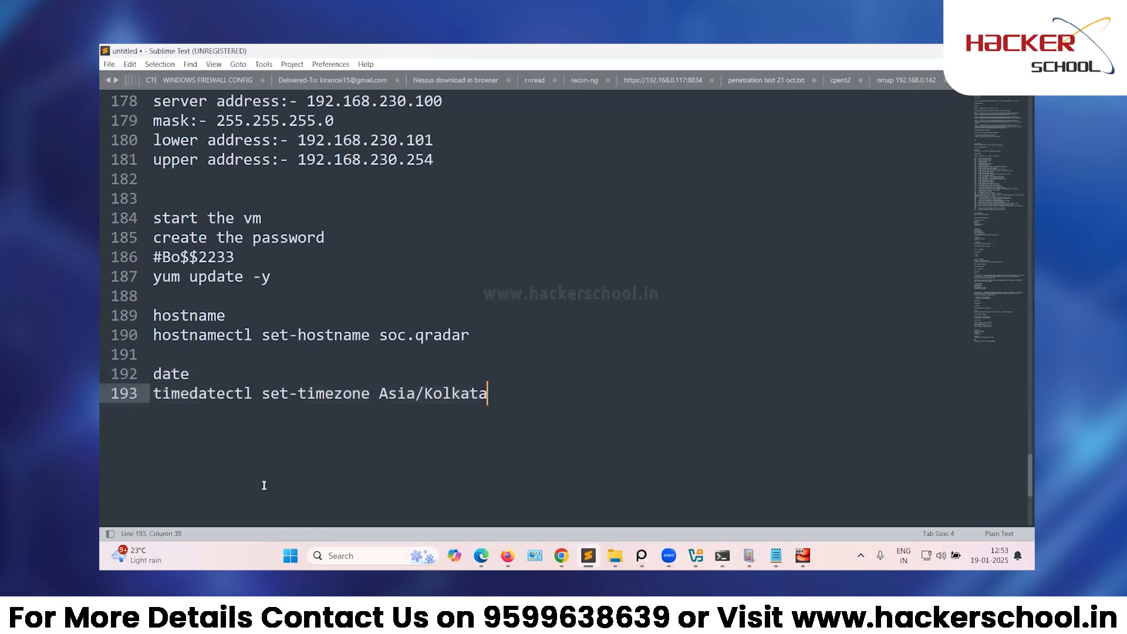
Add blank lines below the timezone command in the notes.
key(Return)
key(Return)
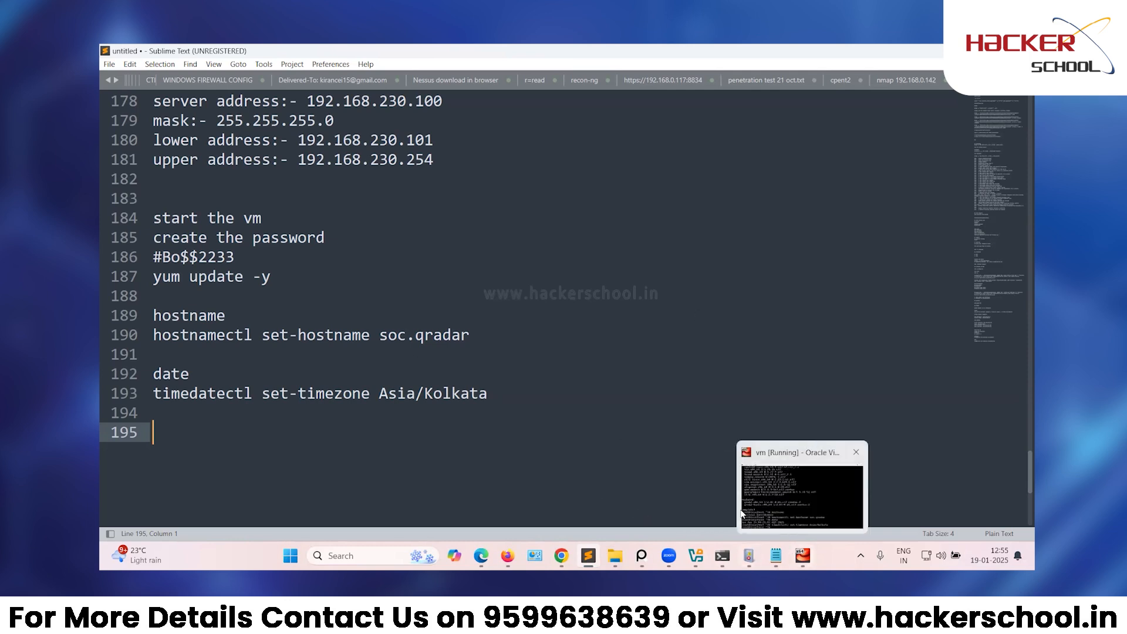
Run ip a in the VM console, showing enp0s17 with no IPv4 address.
click(743, 514)
key(ctrl+l)
key(BackSpace)
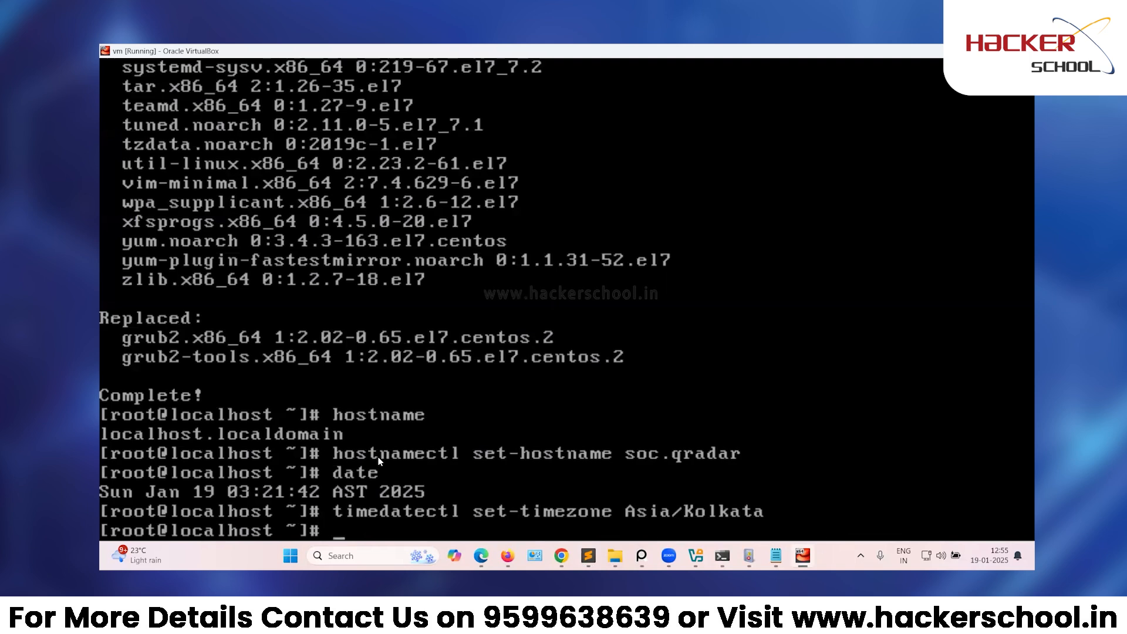
text(ip a)
key(Return)
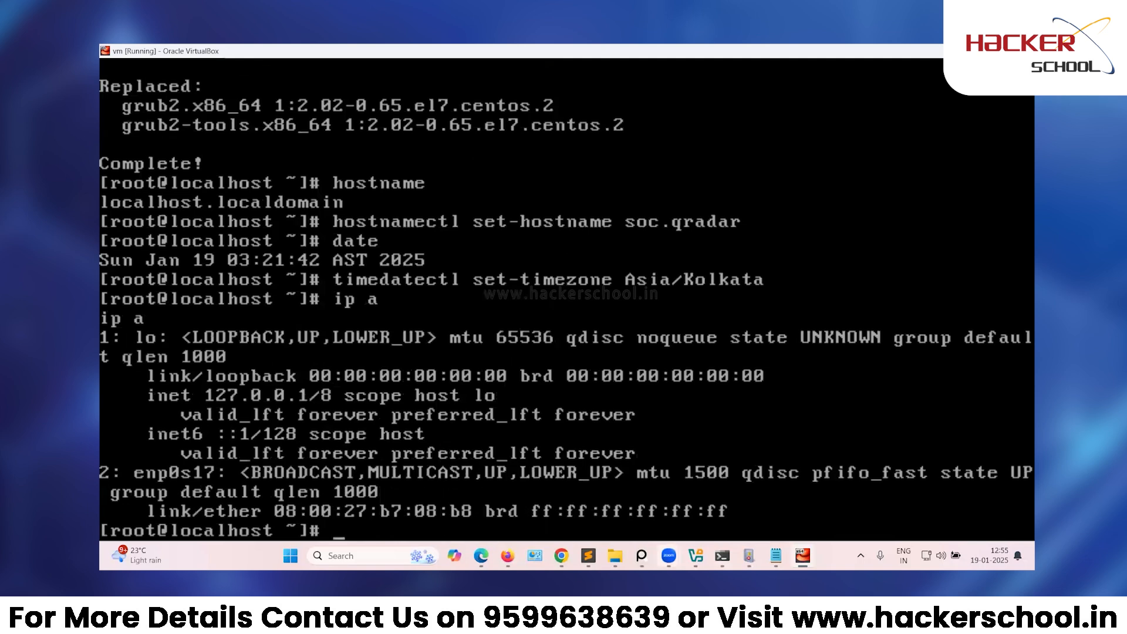
Attach the vm's network adapter to Host-Only Ethernet Adapter #25 and return to its console.
mouse_move(695, 556)
click(625, 487)
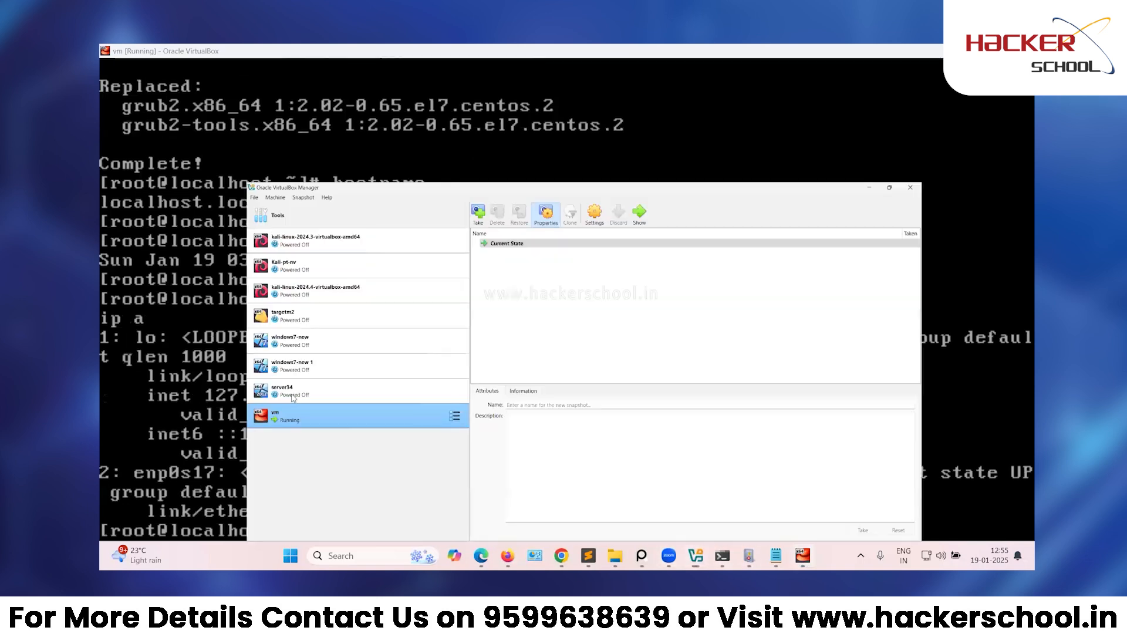
right_click(287, 381)
click(335, 134)
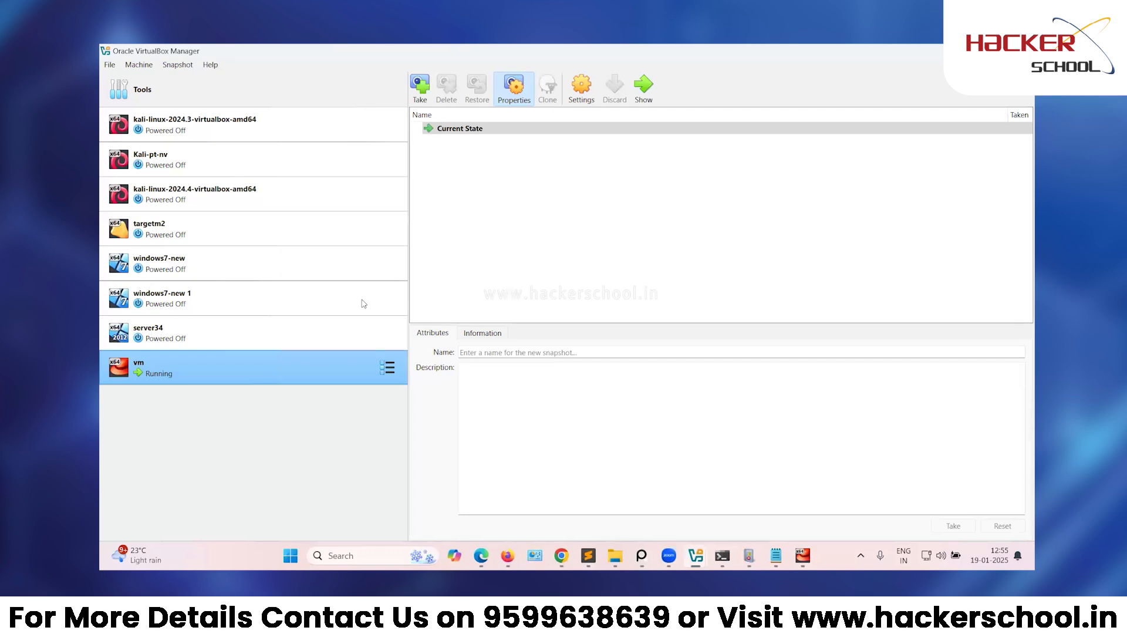
click(370, 312)
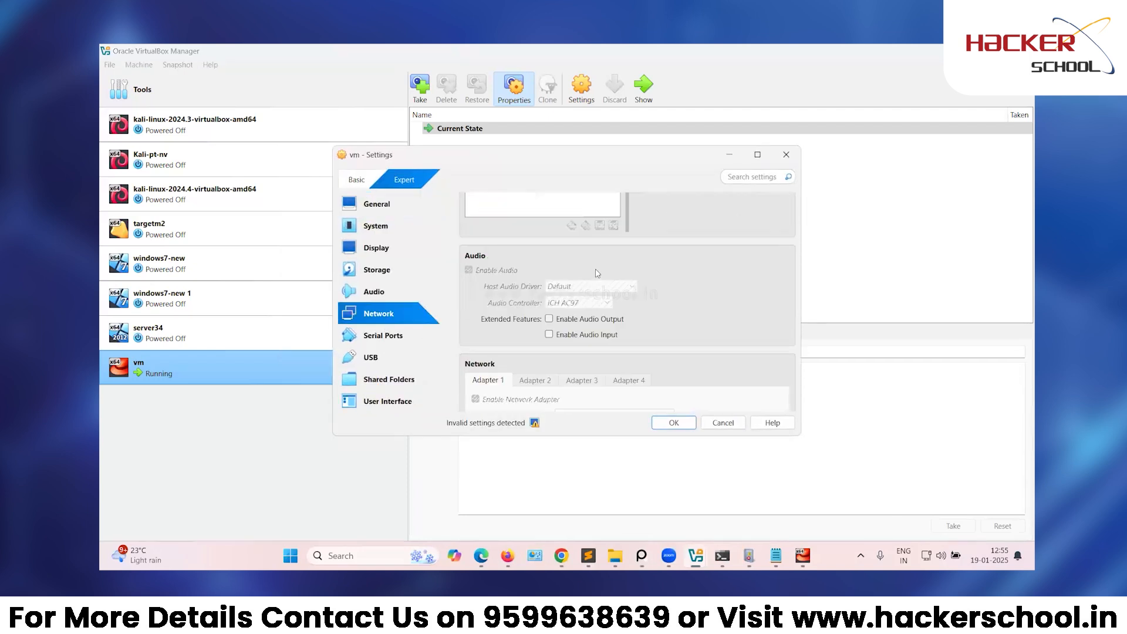
click(610, 271)
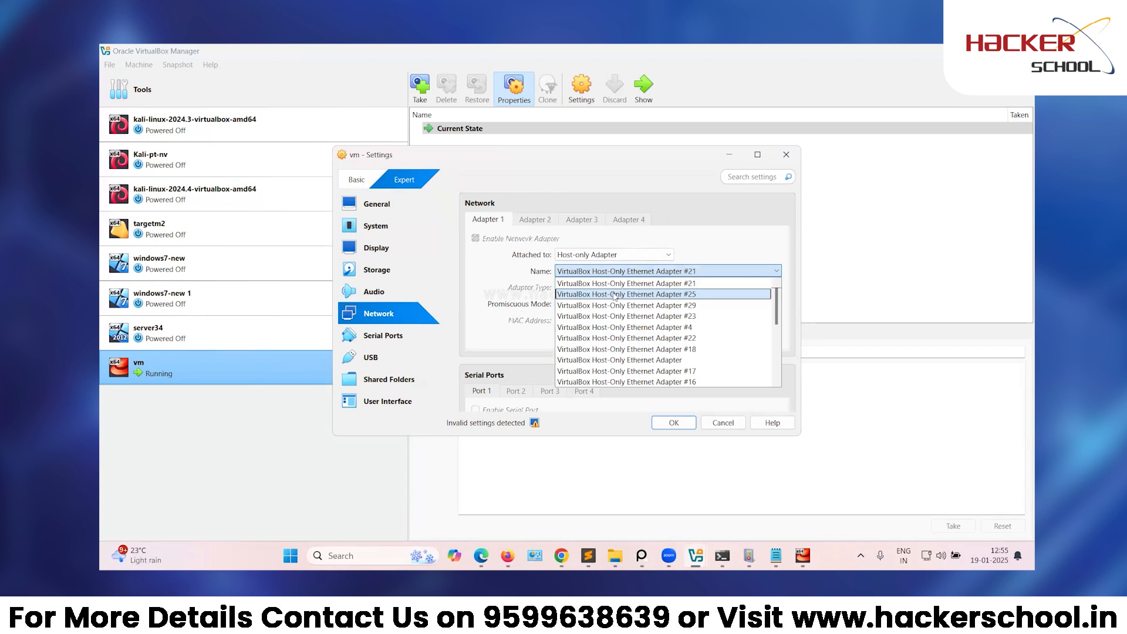
click(615, 294)
click(673, 423)
click(804, 553)
Run ip a, dhclient, then ip a to confirm enp0s17 got 192.168.188.101/24.
text(ip a)
key(Return)
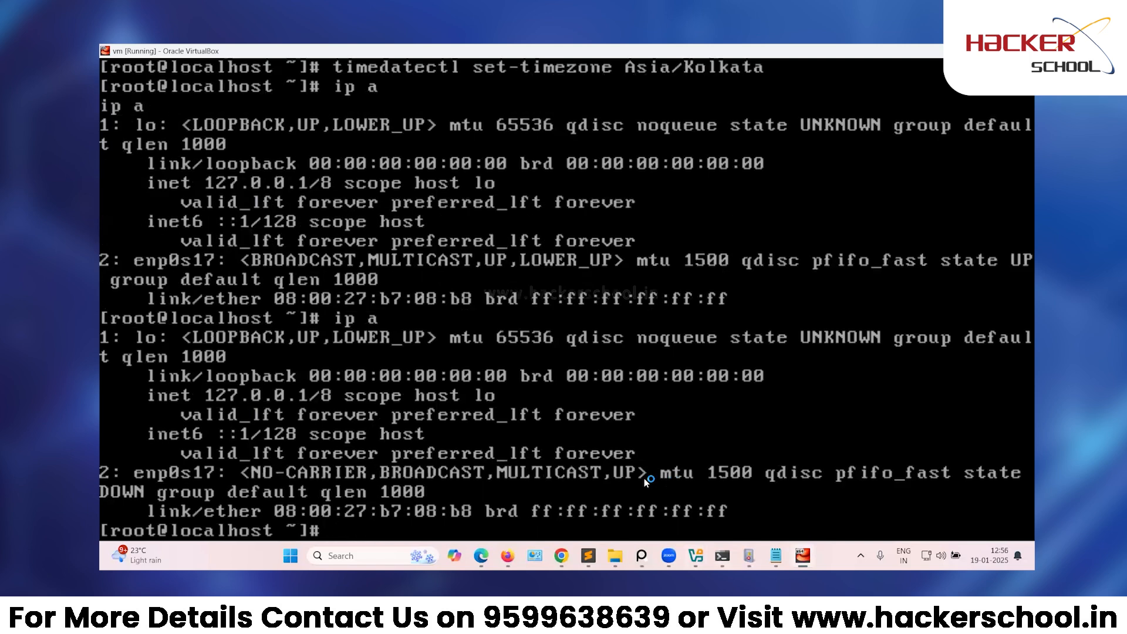
text(dhclient)
key(Return)
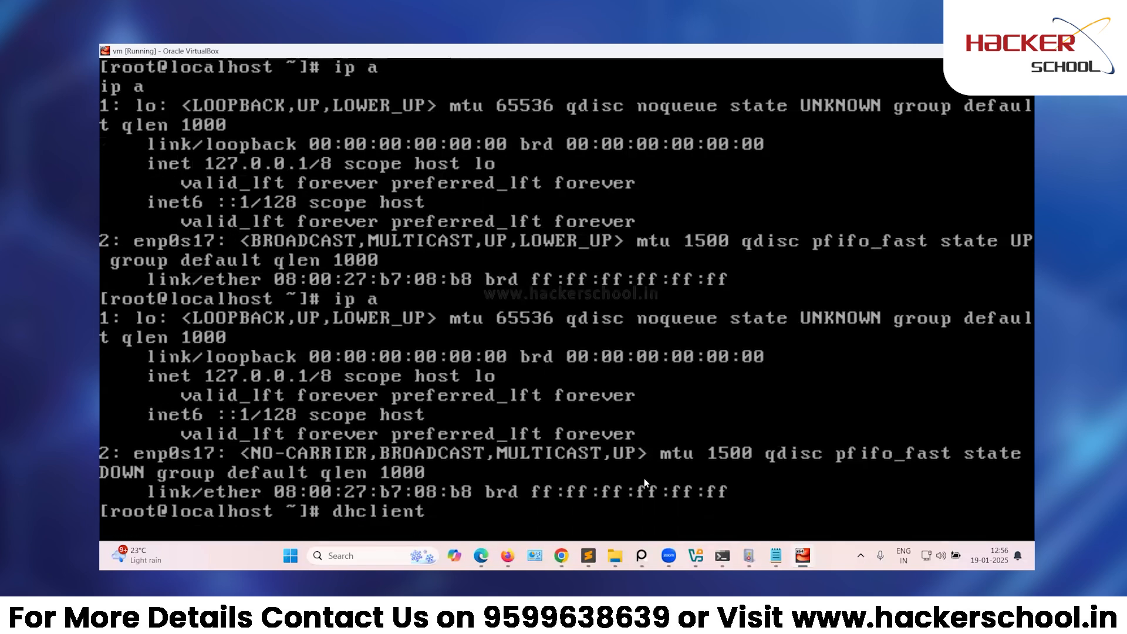
text(ip a)
key(Return)
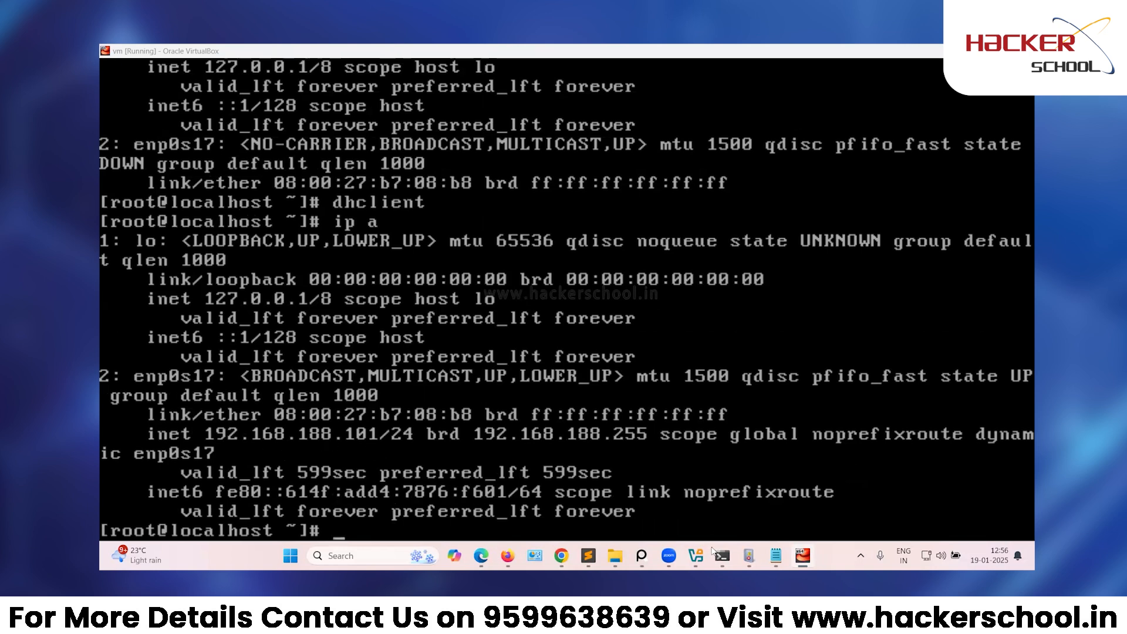
mouse_move(722, 555)
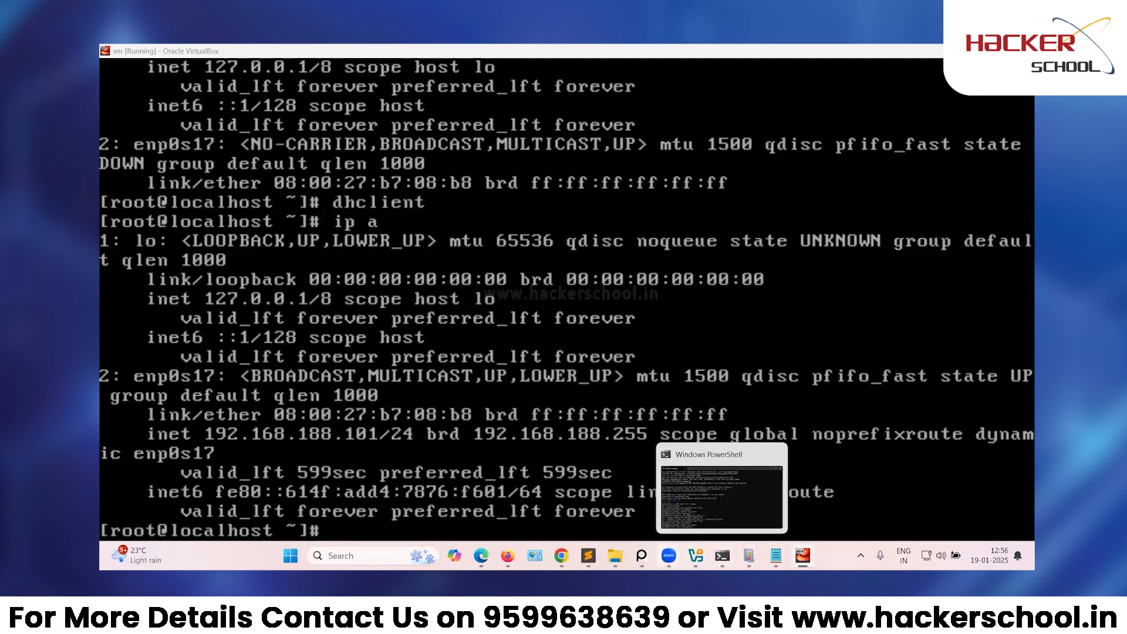
click(588, 556)
scroll(308, 368, down, 1)
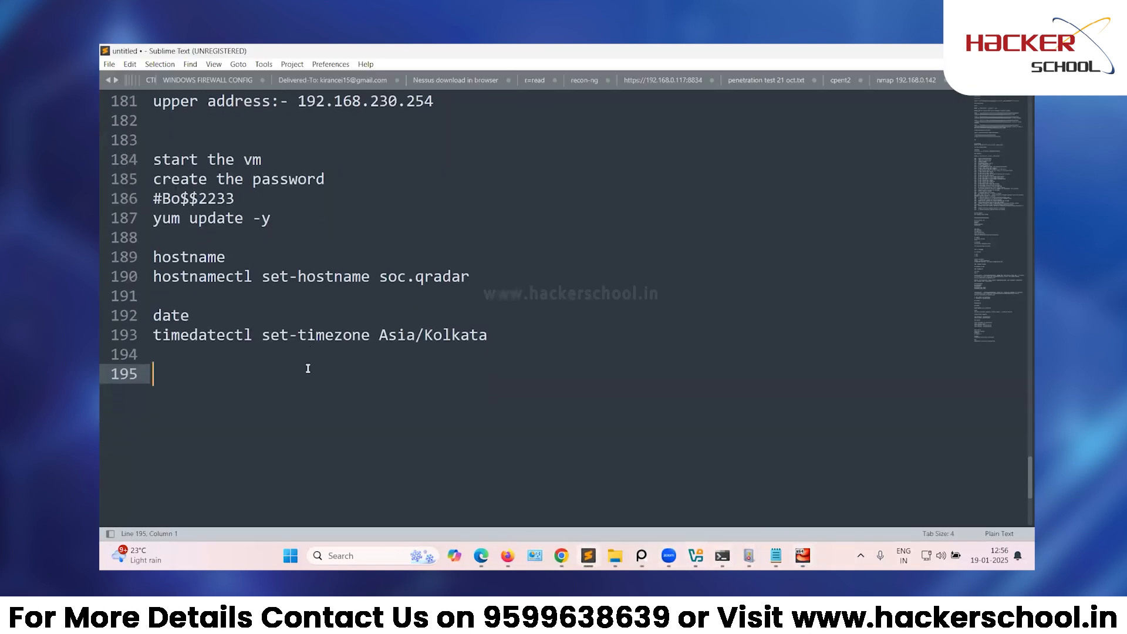
text(192.168.188.101)
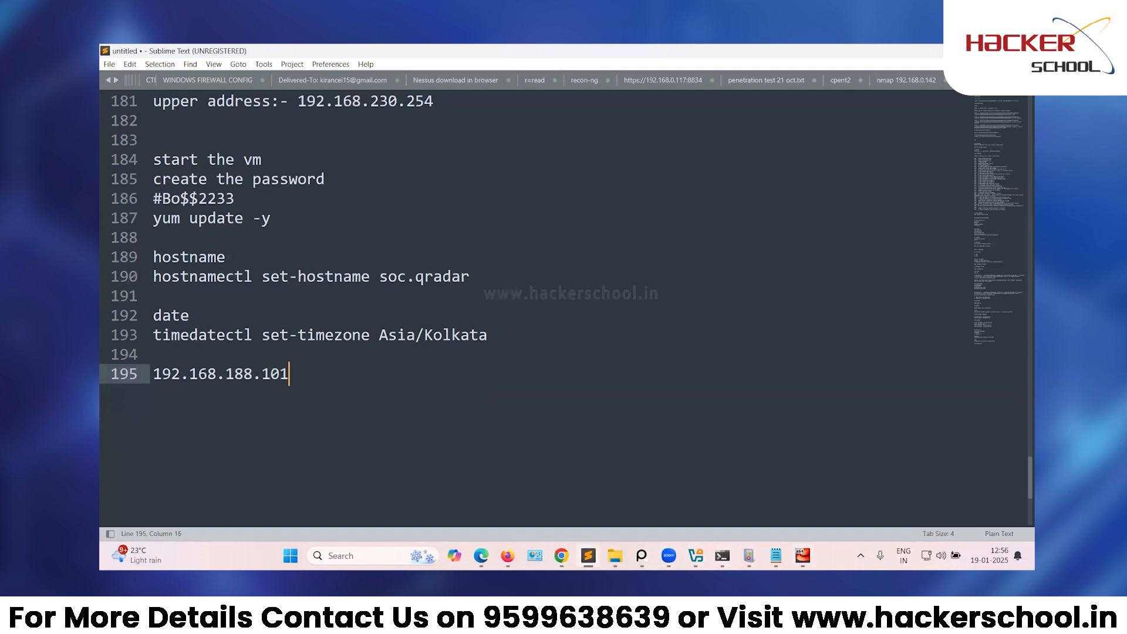
key(Return)
key(Return)
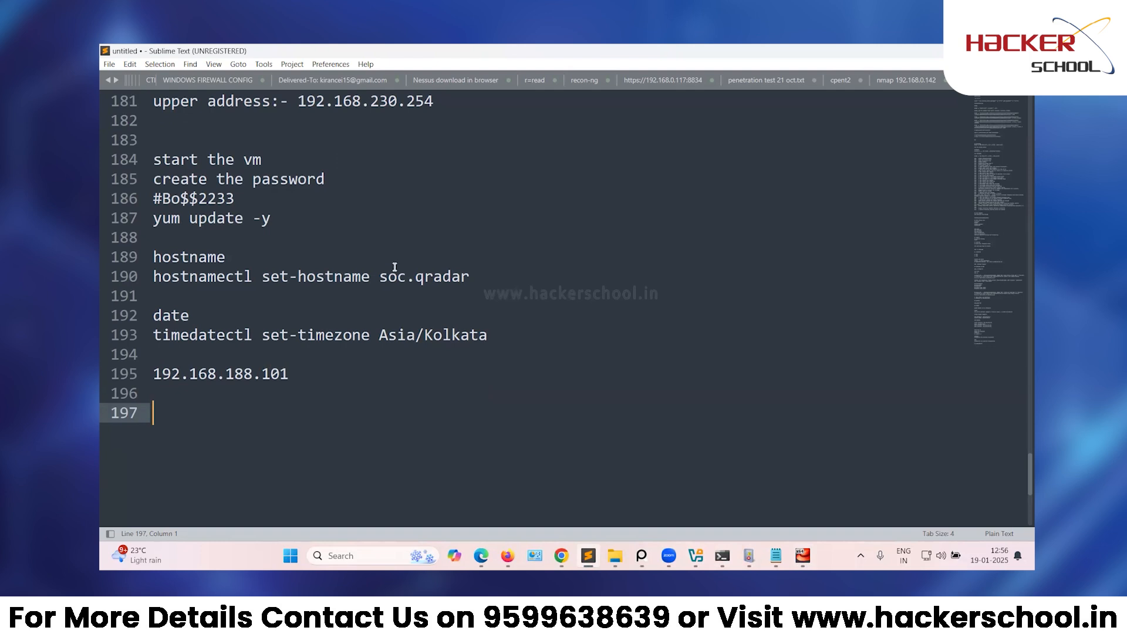
scroll(393, 274, up, 3)
drag(448, 277, 153, 120)
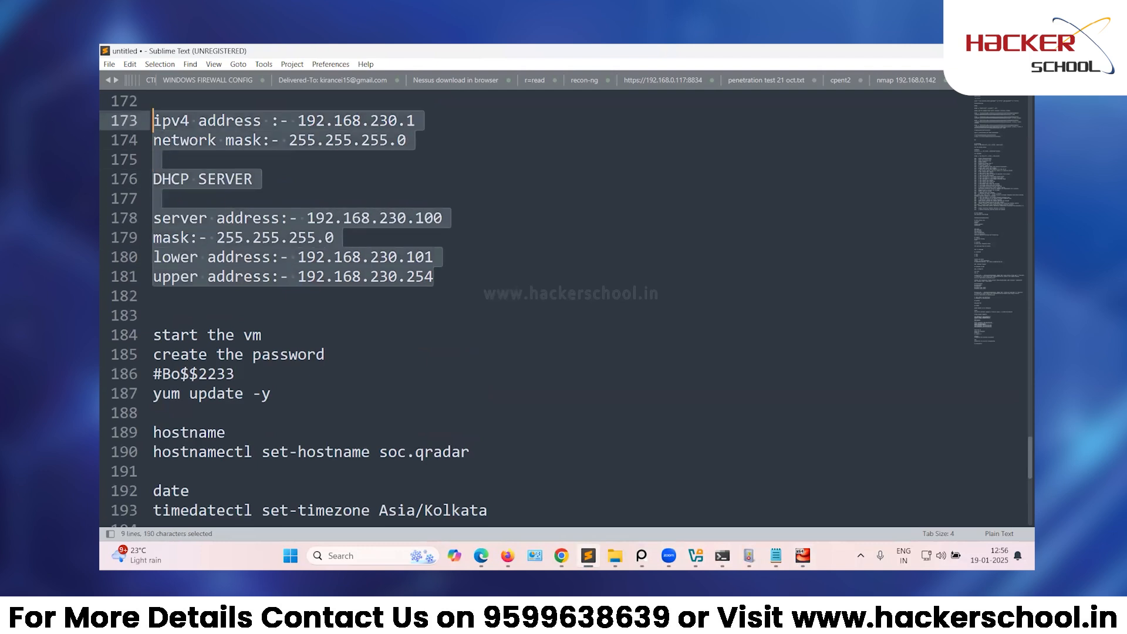
scroll(255, 263, up, 2)
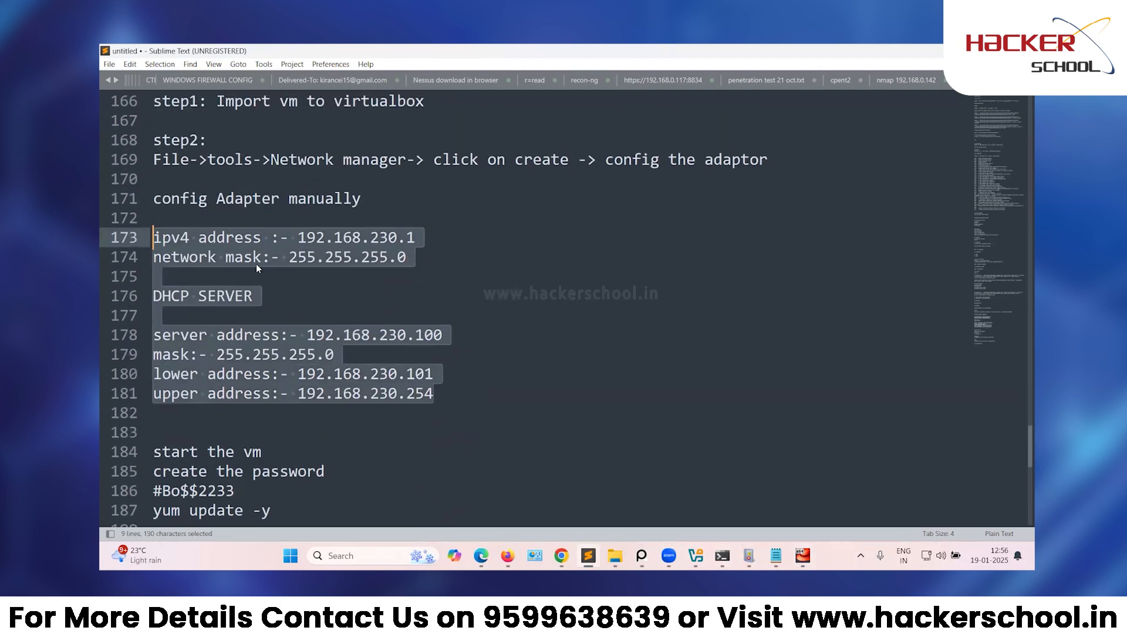
click(218, 240)
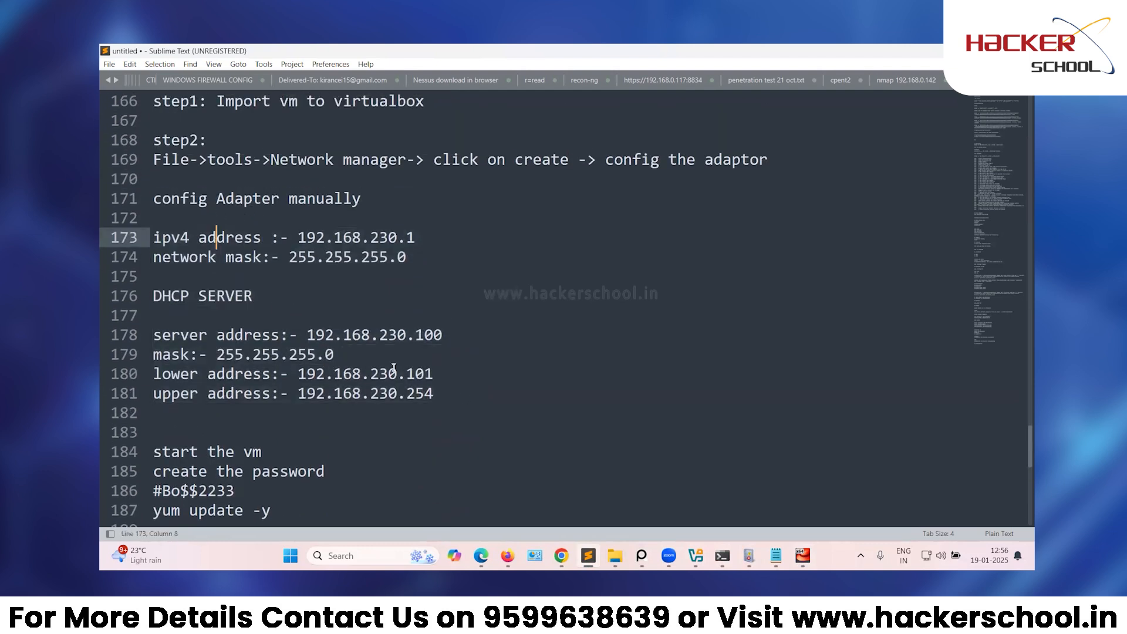
click(280, 294)
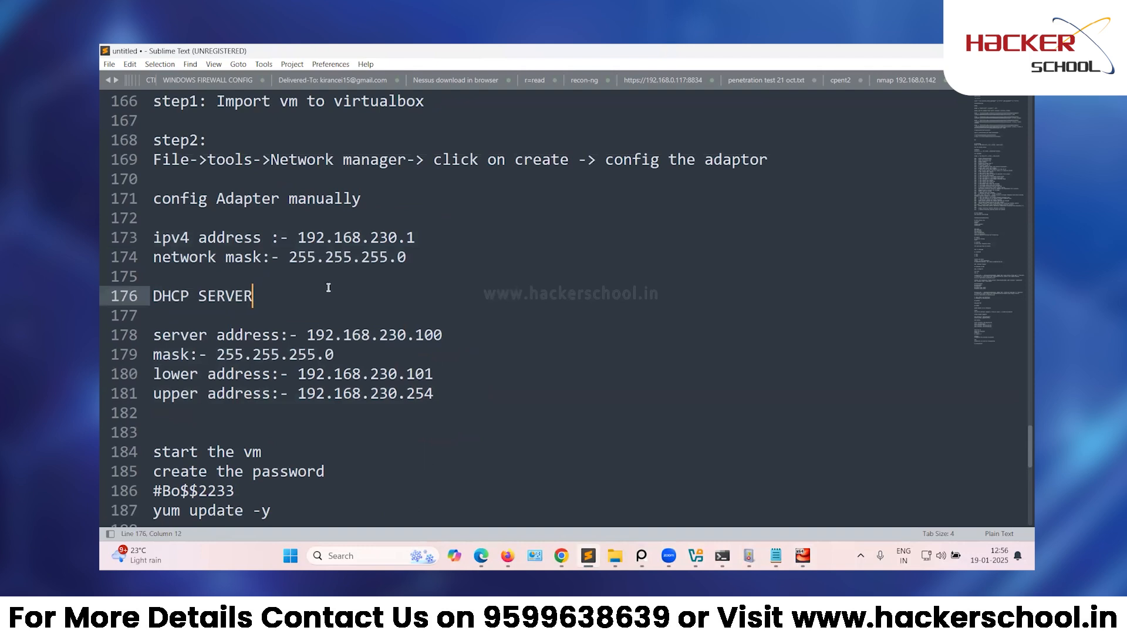
click(379, 337)
scroll(381, 338, down, 2)
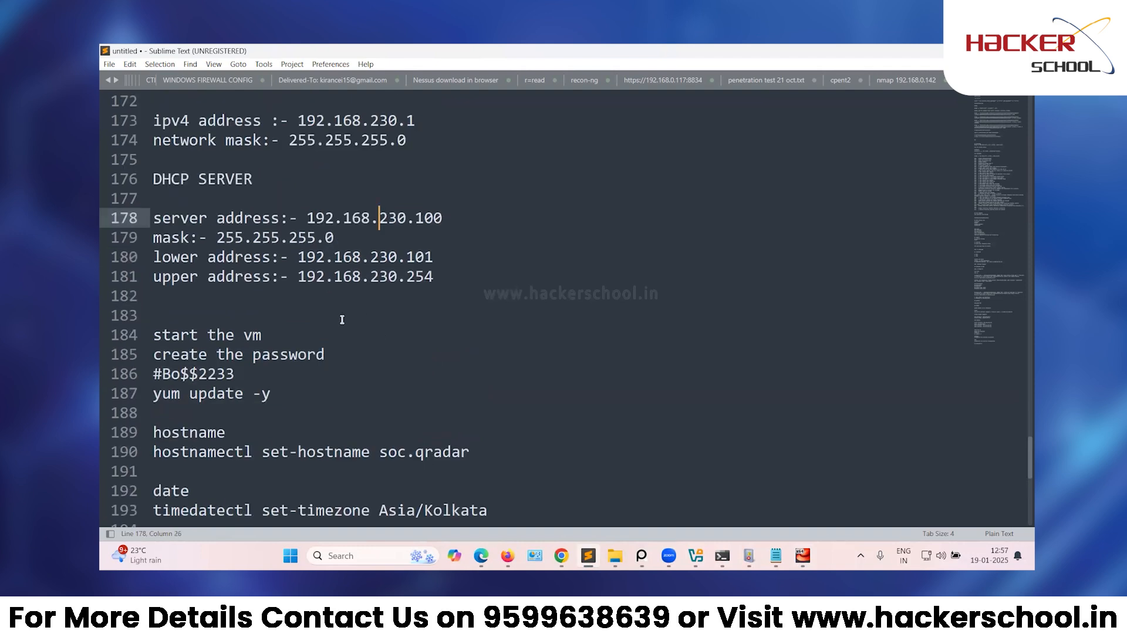
scroll(347, 320, down, 3)
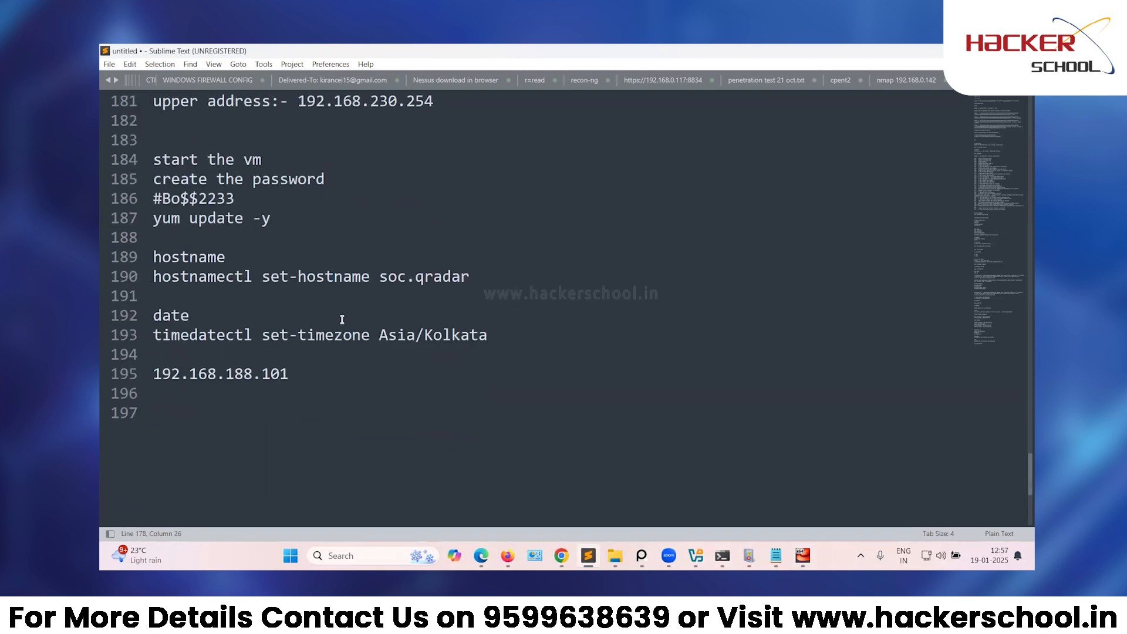
click(294, 417)
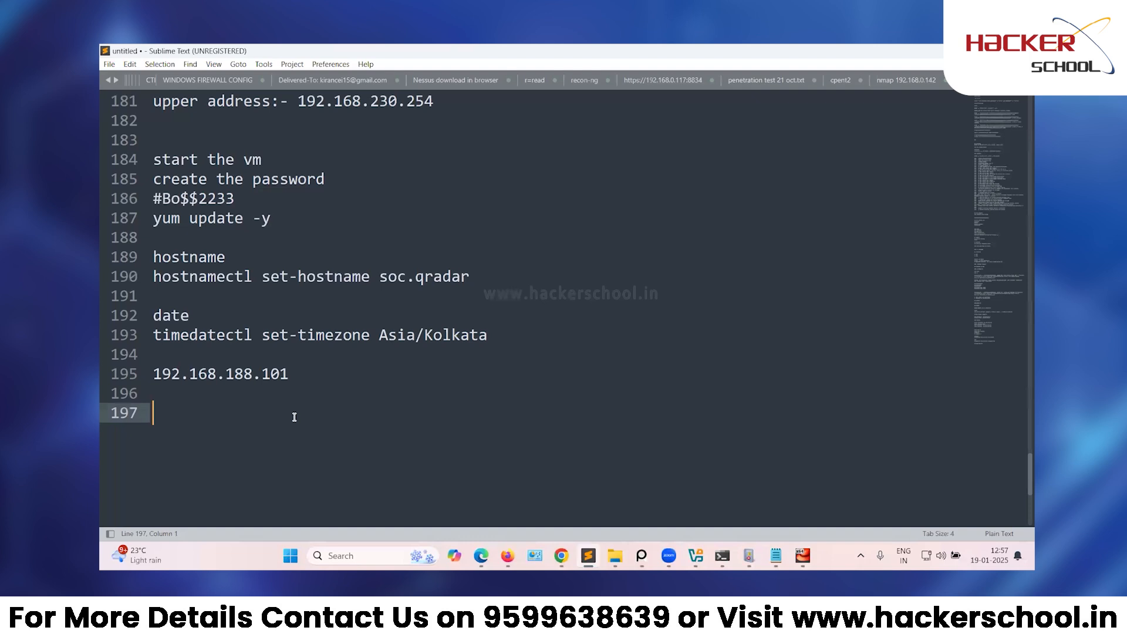
click(294, 371)
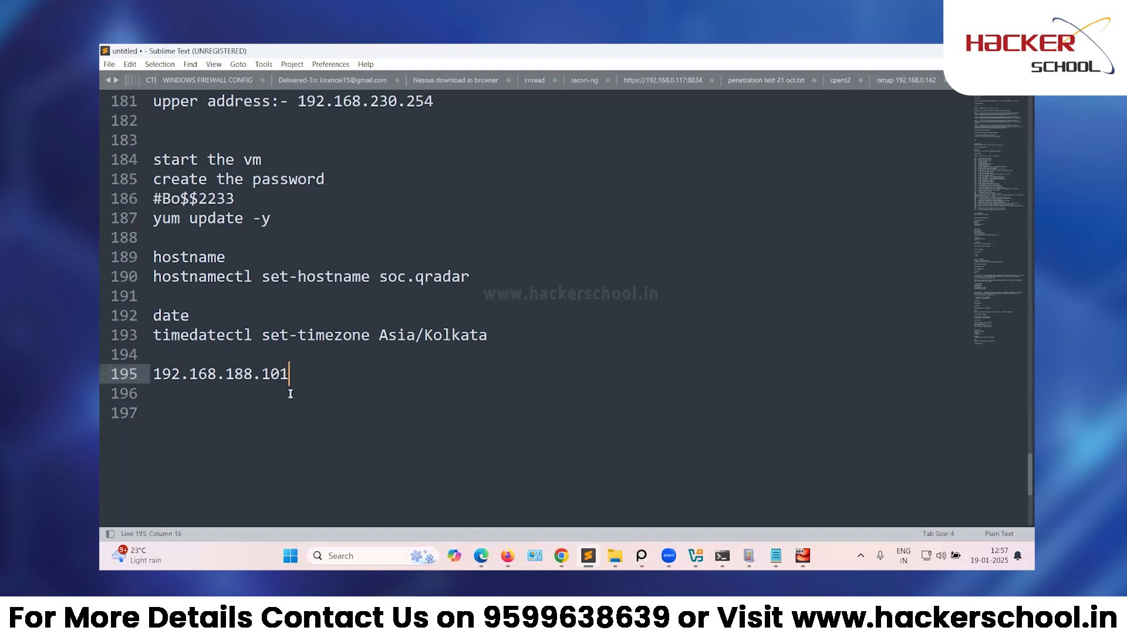
Note 192.168.188.110 as ip address and 192.168.188.100 as gateway and dns server.
key(Return)
key(Return)
text(1)
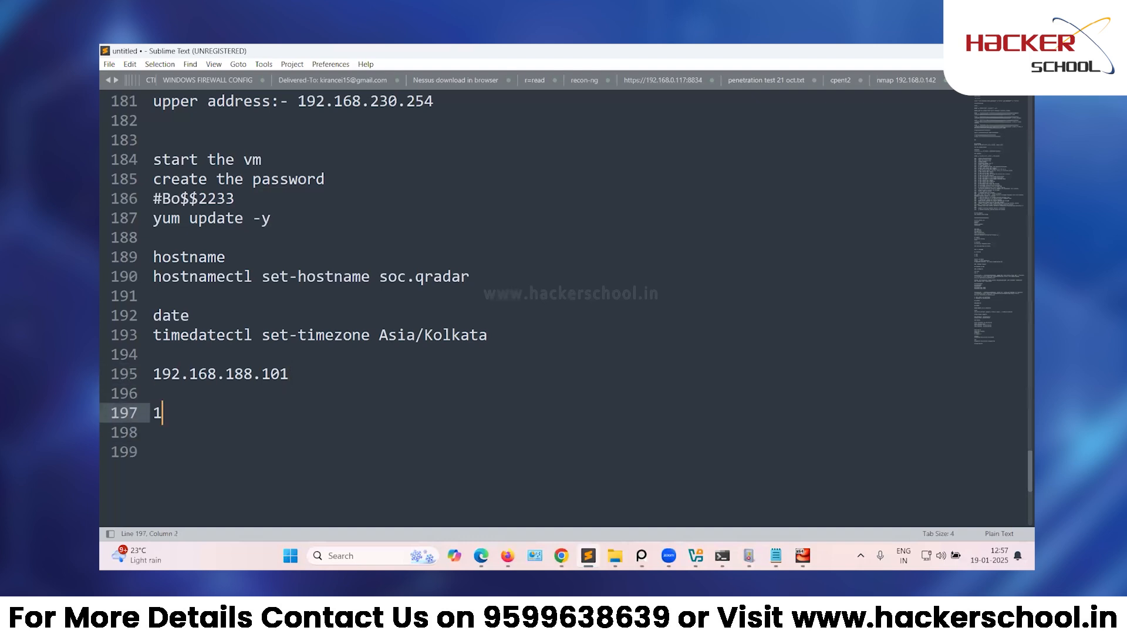
text(92.168.188.)
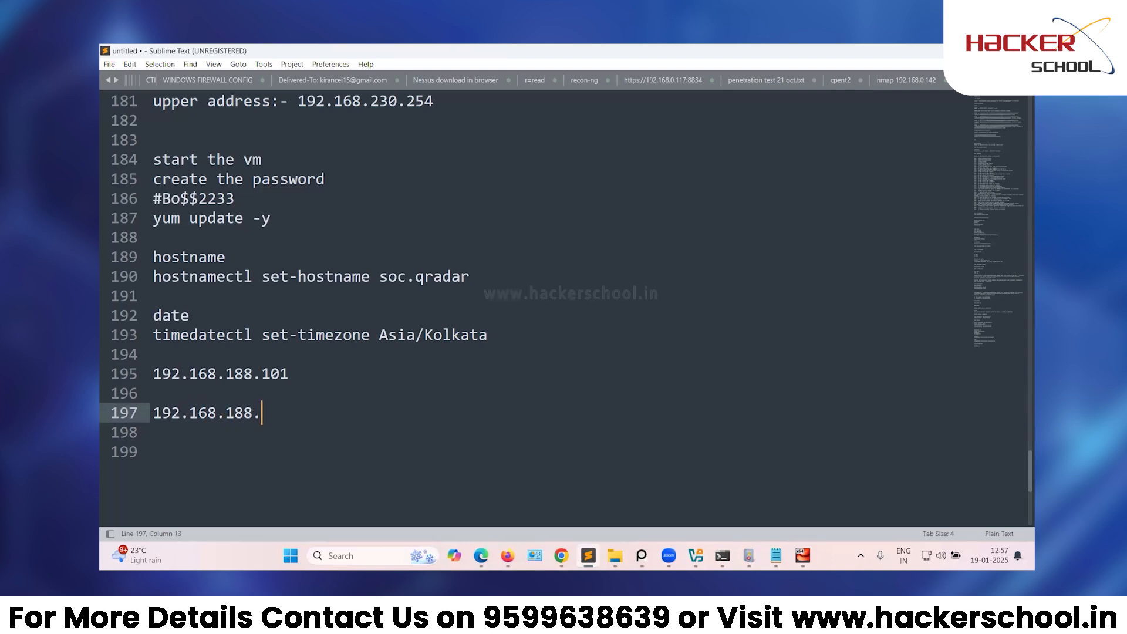
text(110)
text((ip address))
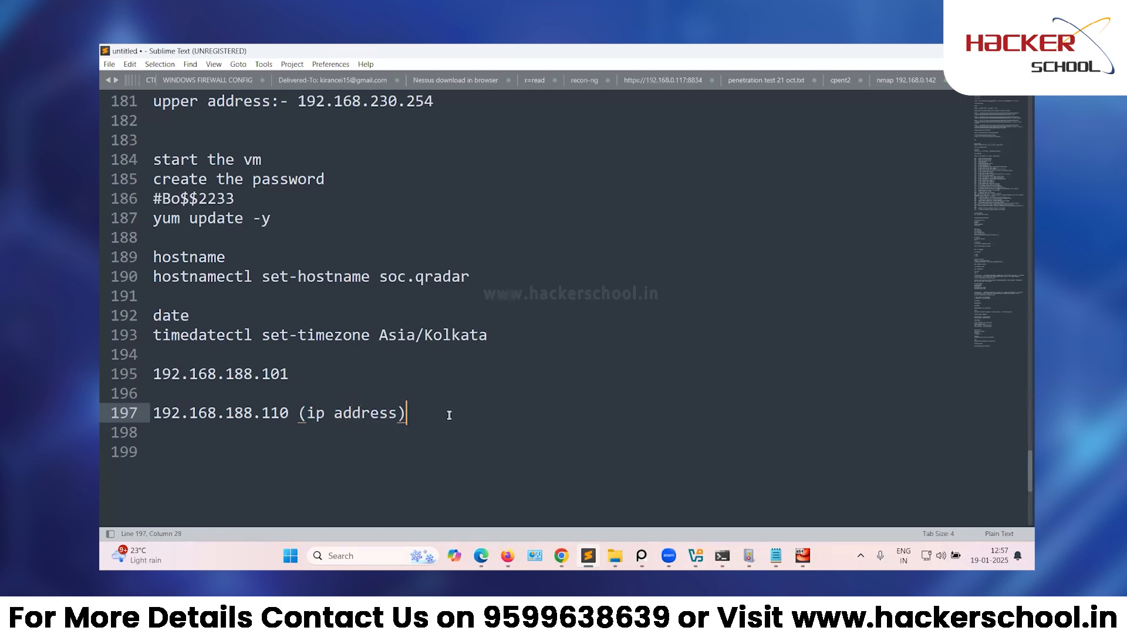
key(Return)
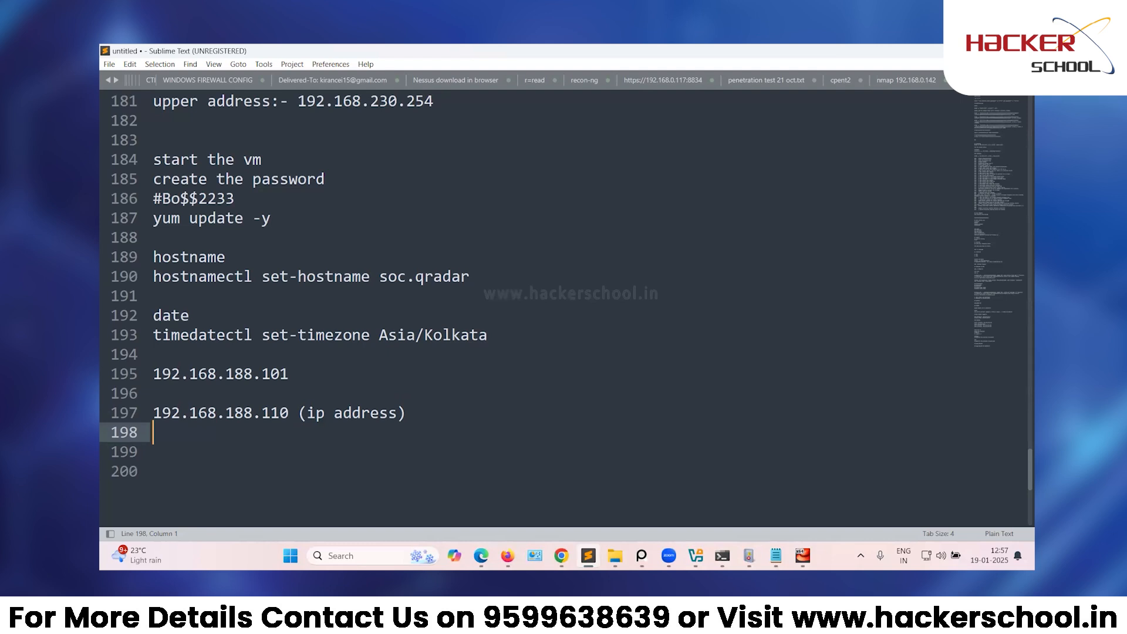
text(192.168.188.1)
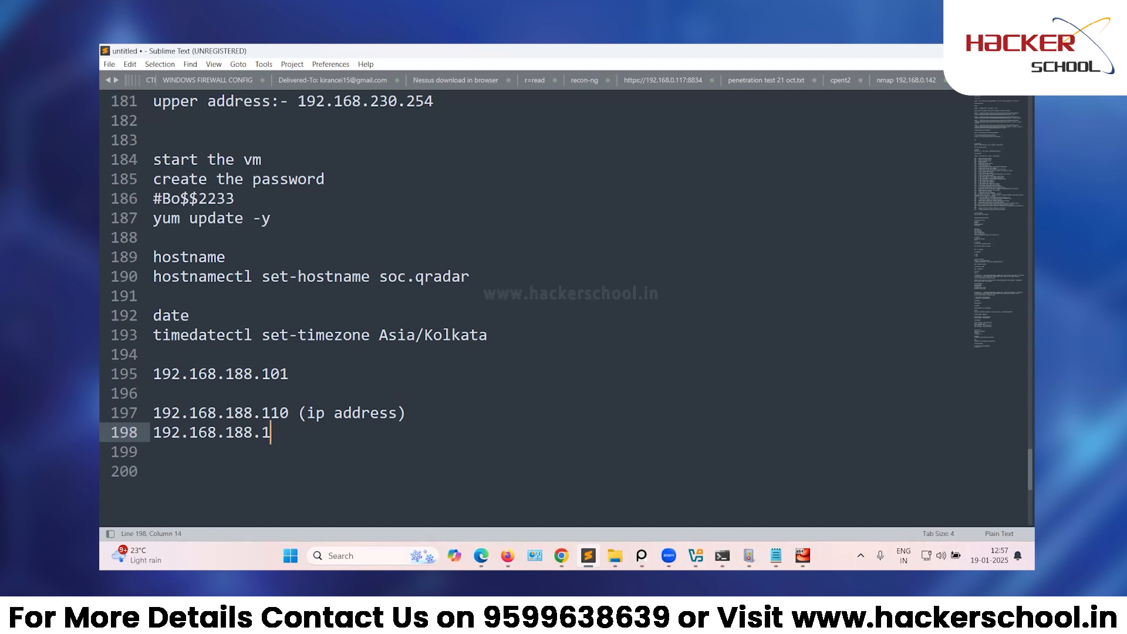
text(00 (gateway)
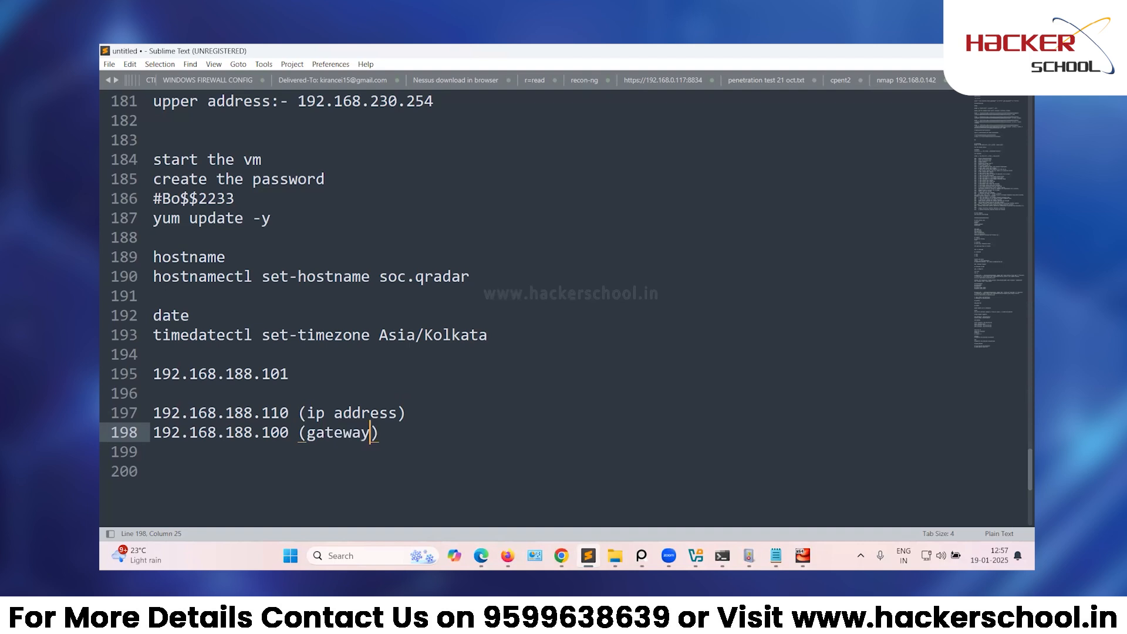
key(Down)
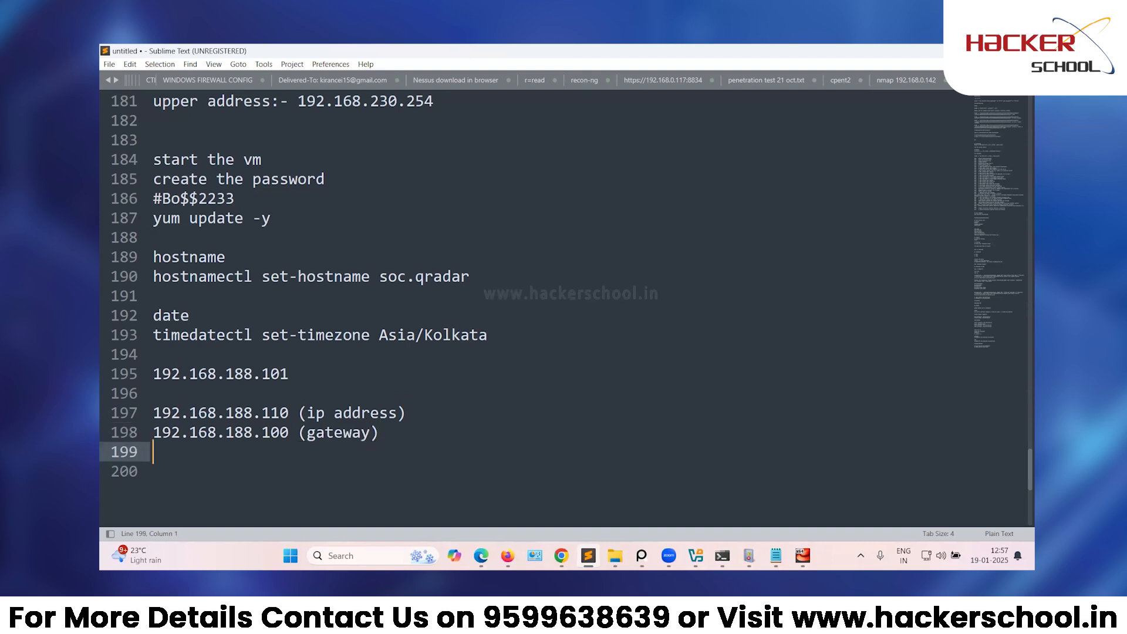
text(192.168.188.100 )
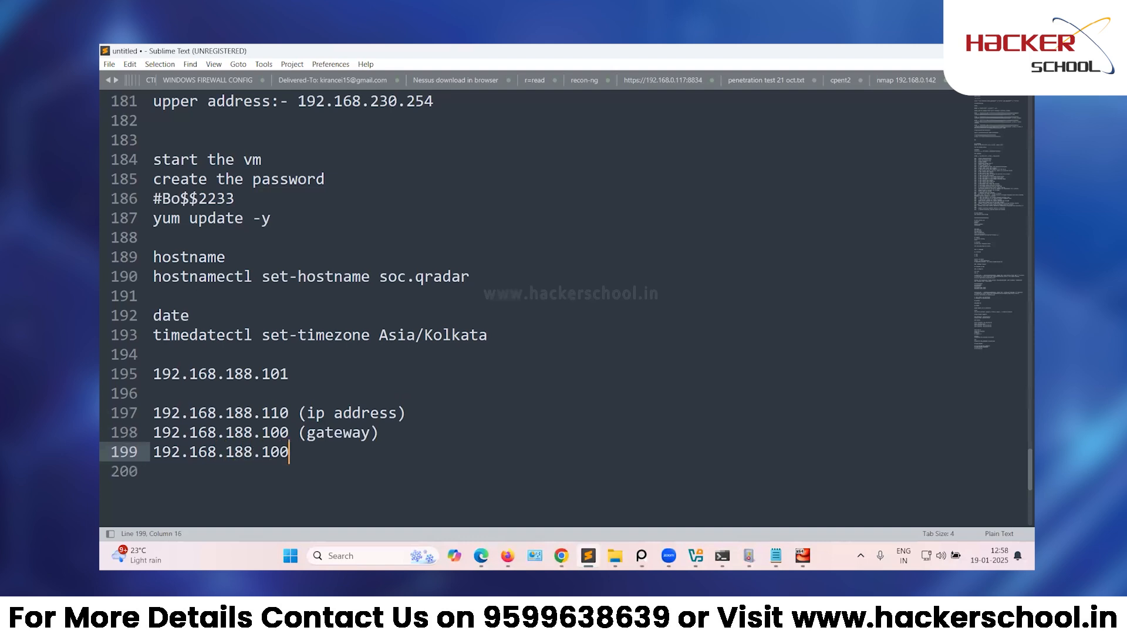
text((dns server)
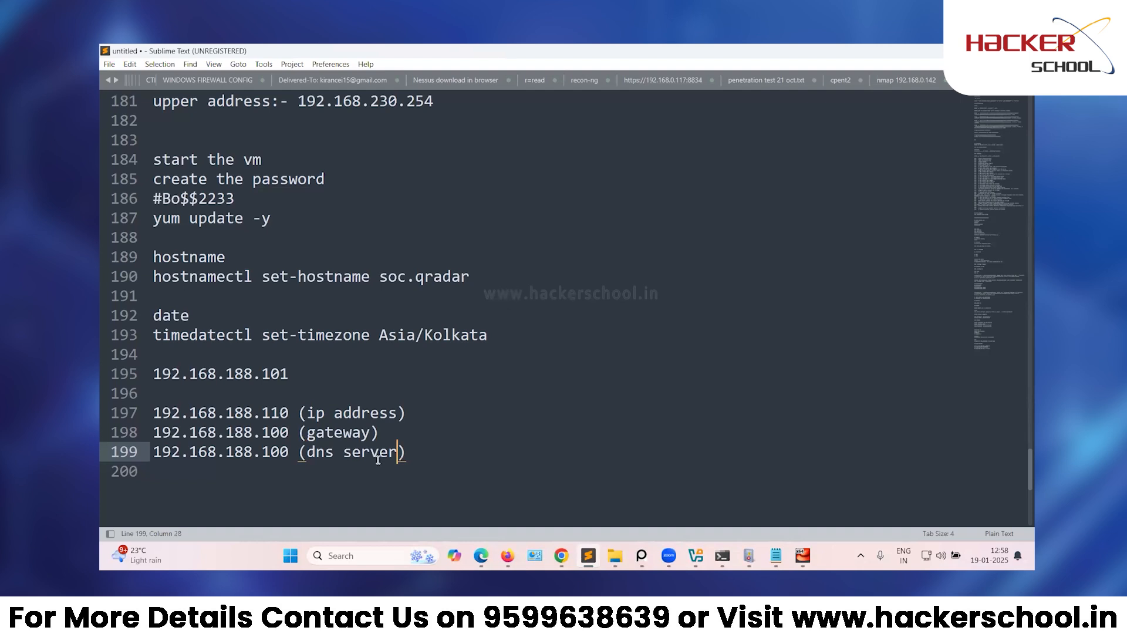
drag(408, 453, 129, 418)
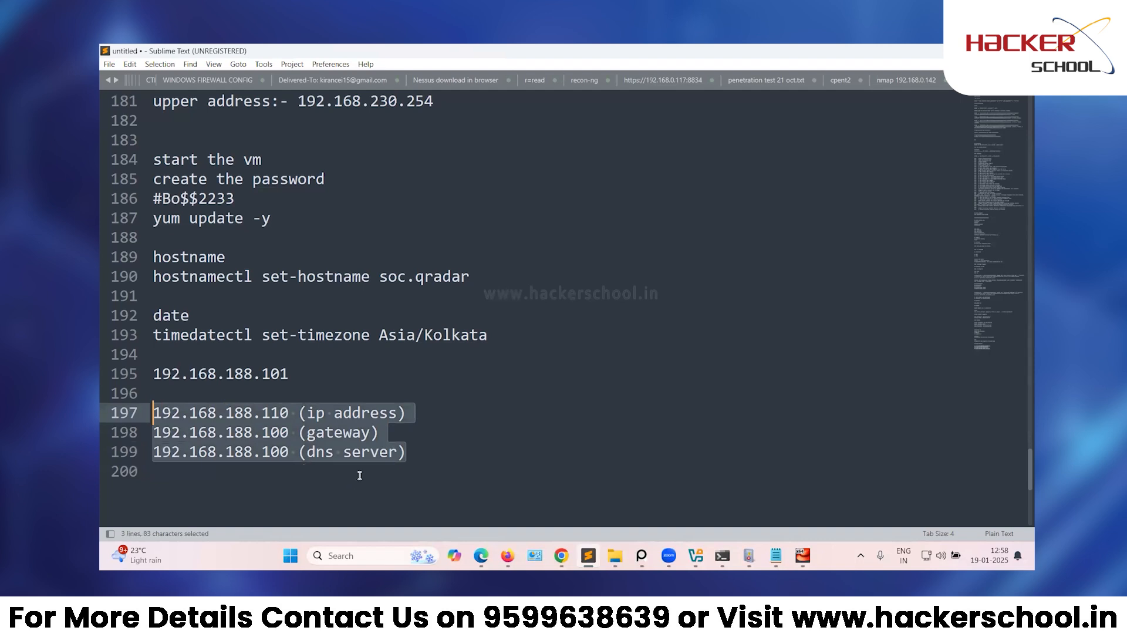
click(482, 471)
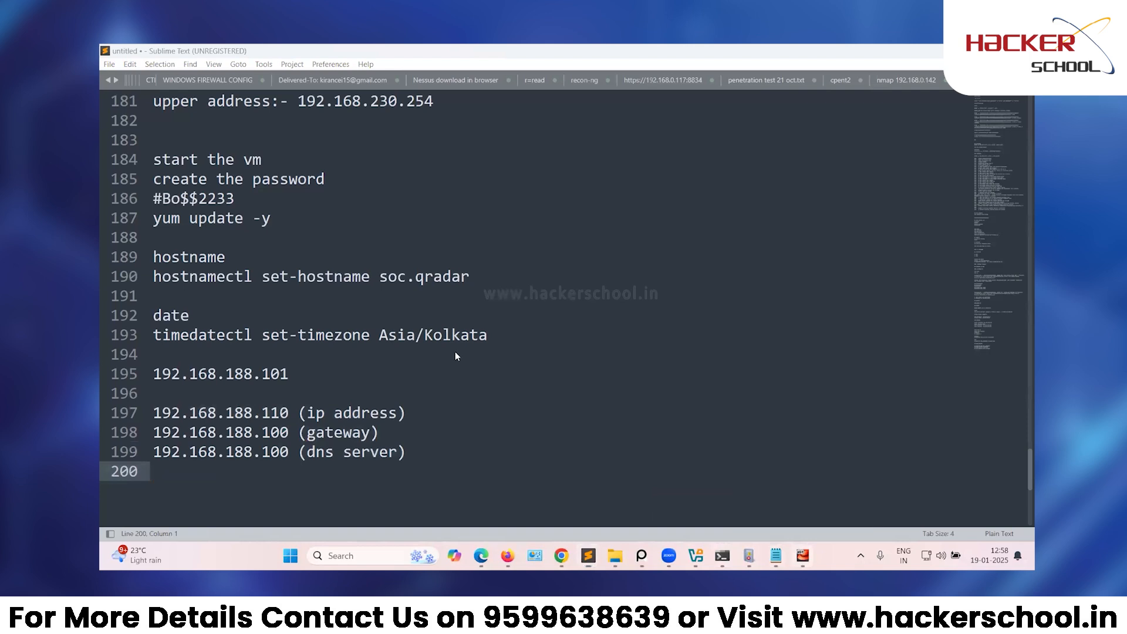
key(alt+Tab)
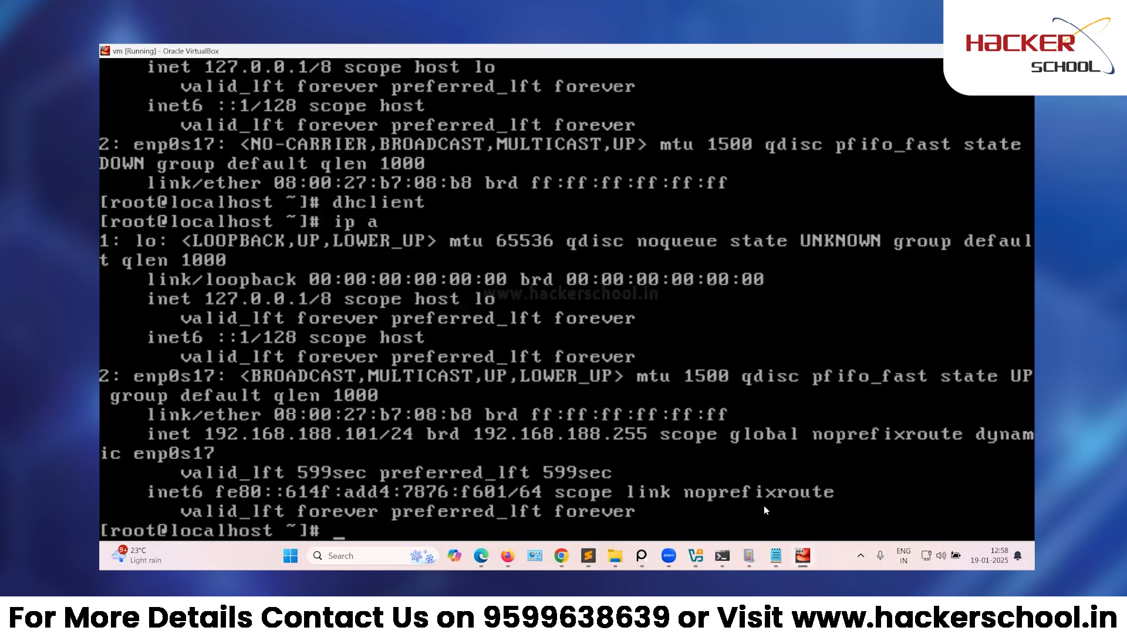
key(alt+Tab)
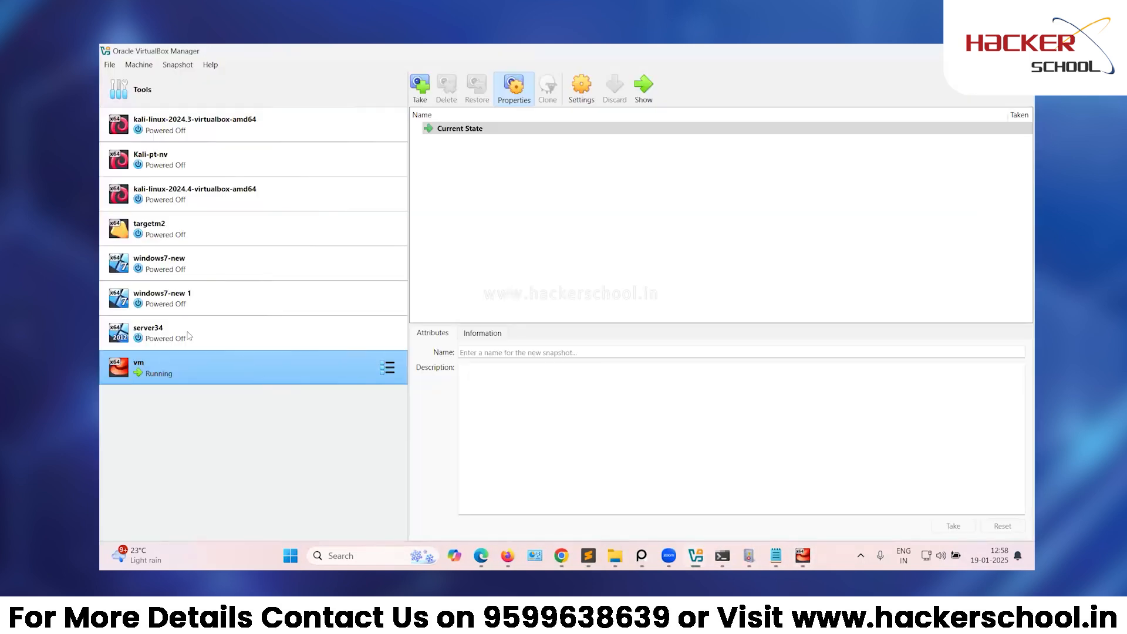
Inspect host-only adapter #25's IPv4 and DHCP server settings, noting server address 192.168.188.100.
click(107, 65)
mouse_move(195, 141)
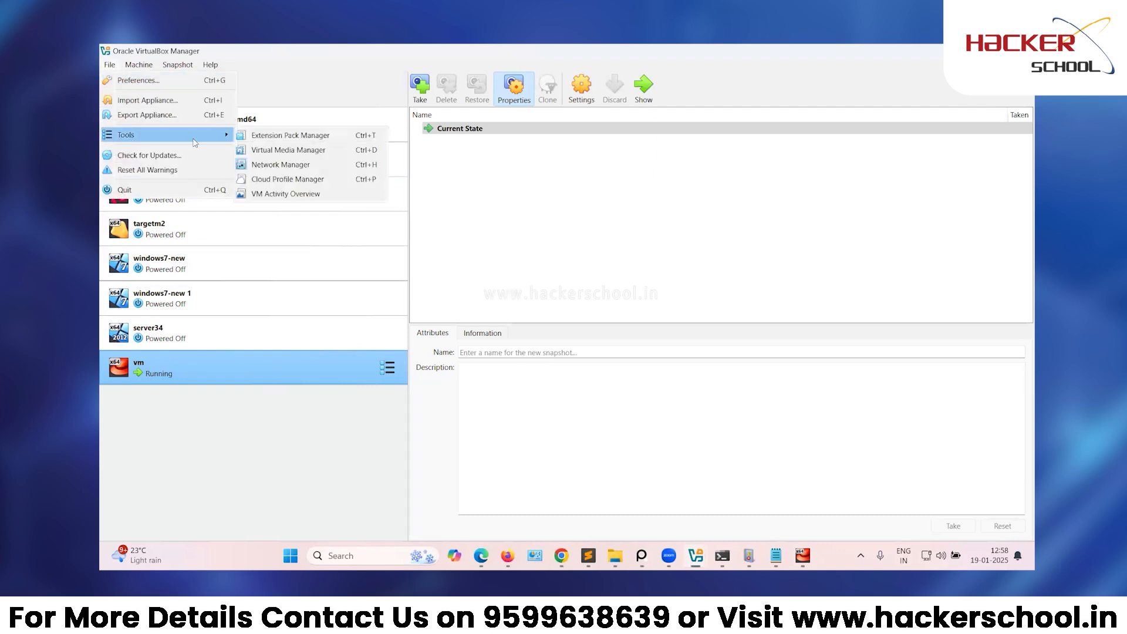
click(262, 164)
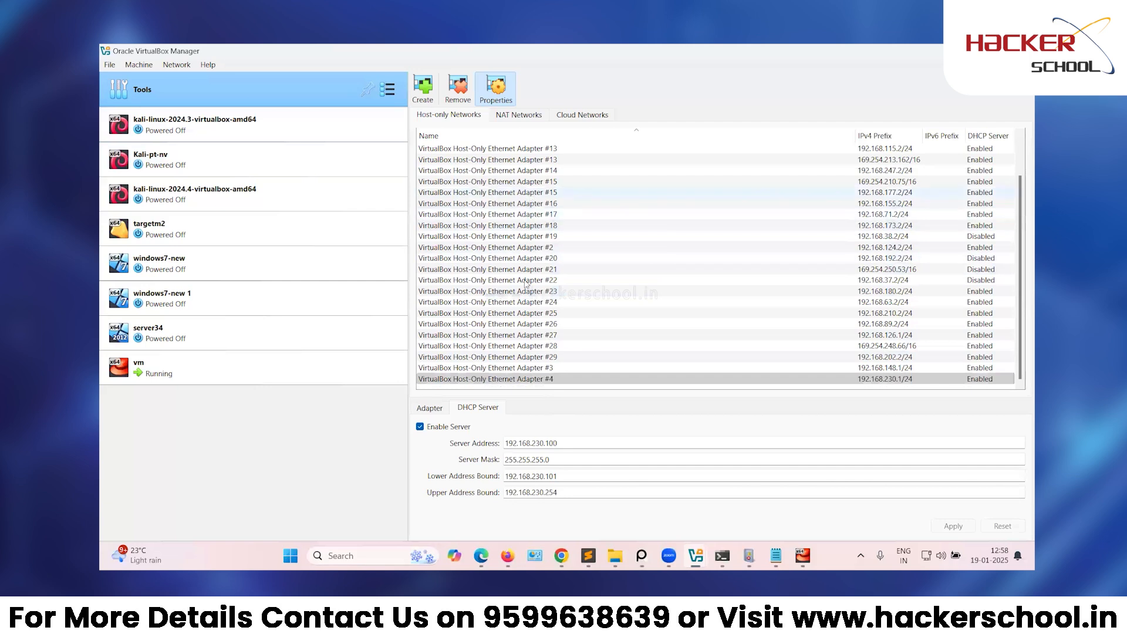
click(531, 314)
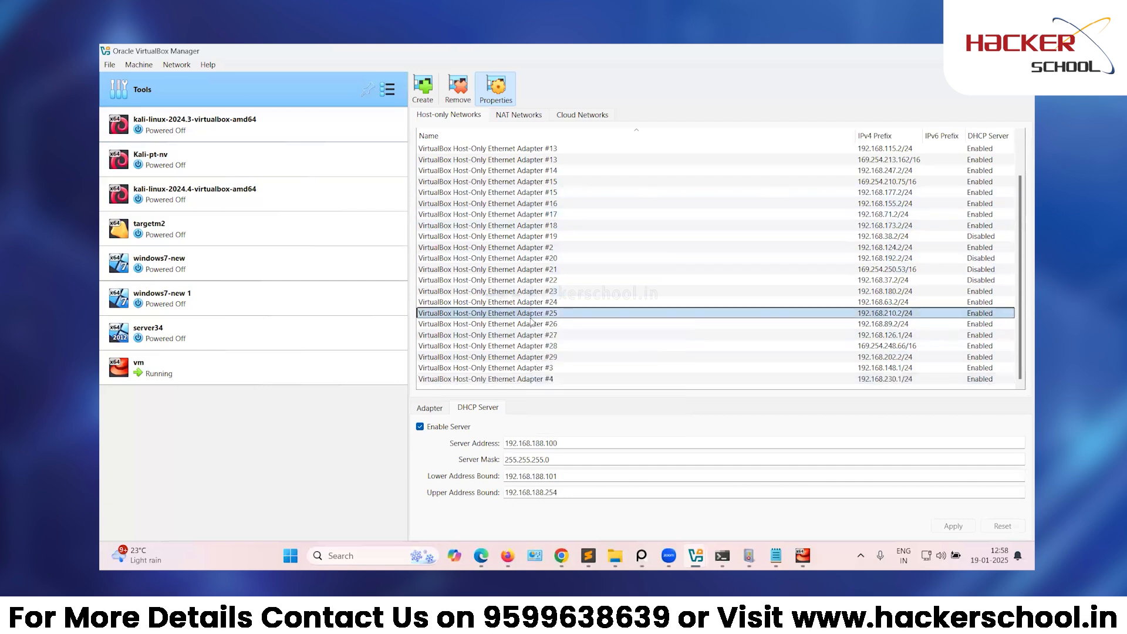
click(428, 408)
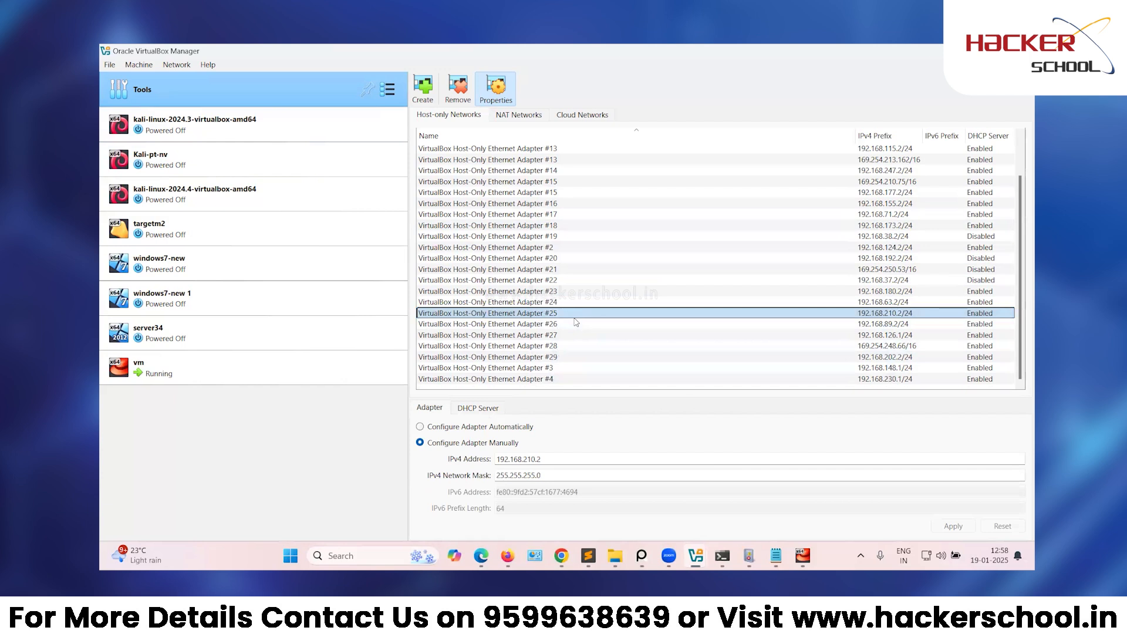
click(477, 407)
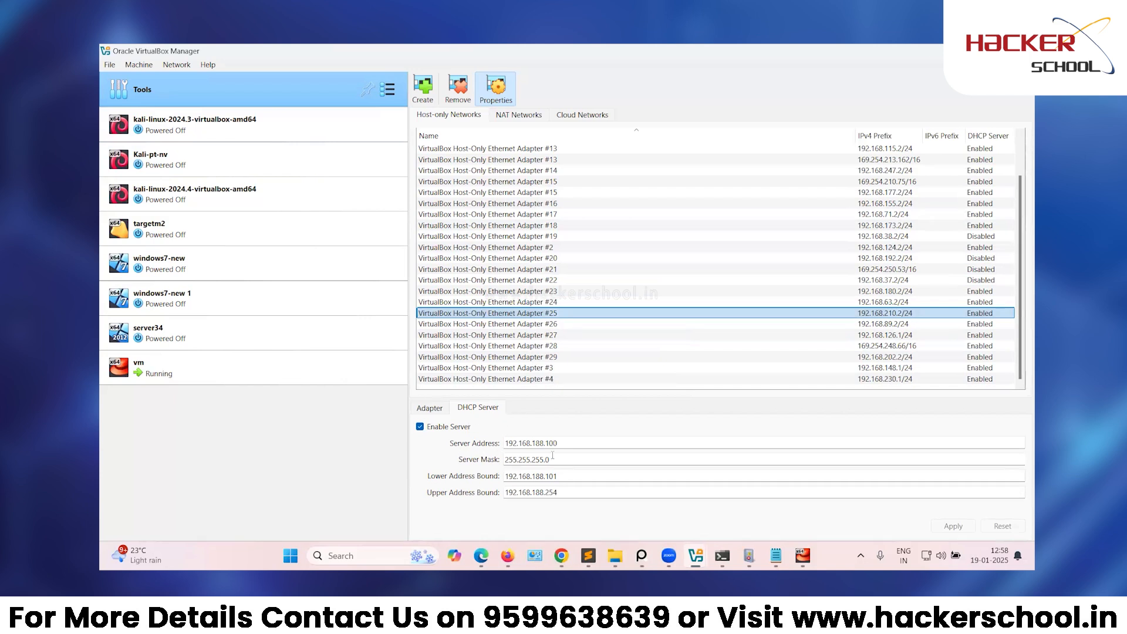
drag(505, 444, 557, 444)
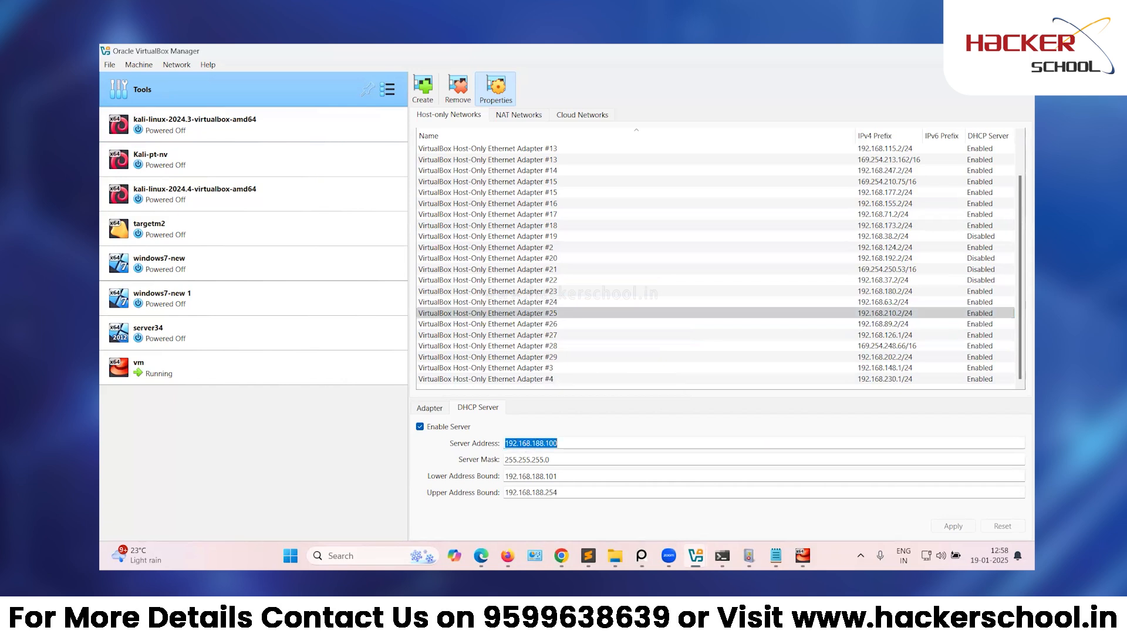
click(588, 555)
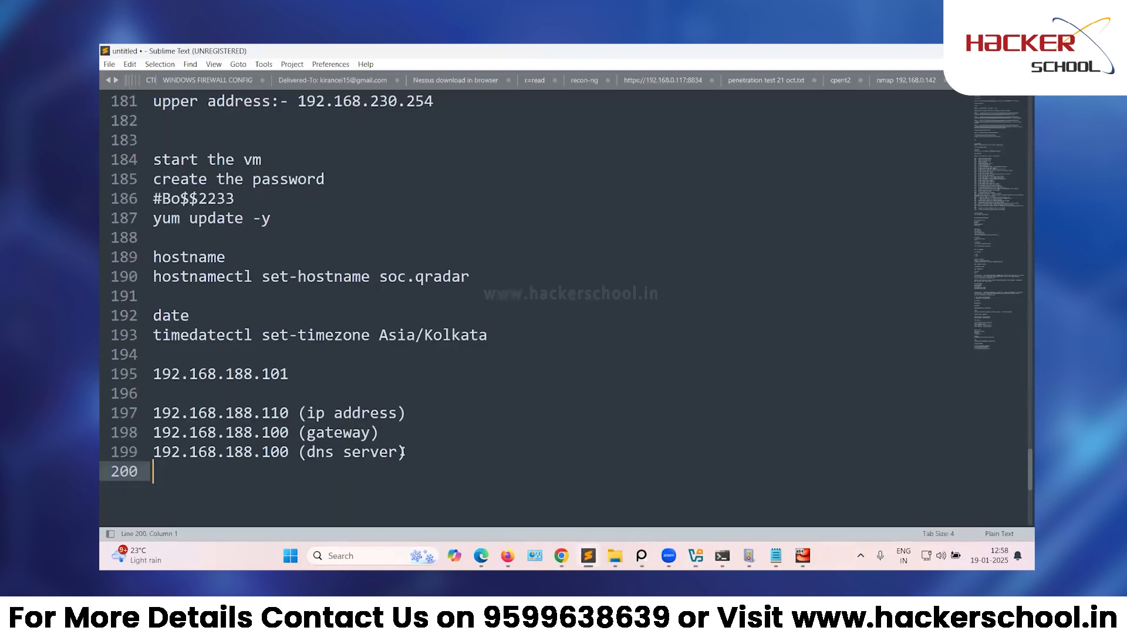
Add the note 'server address will be gateway and dns' on a new line.
key(Return)
key(BackSpace)
text(server address)
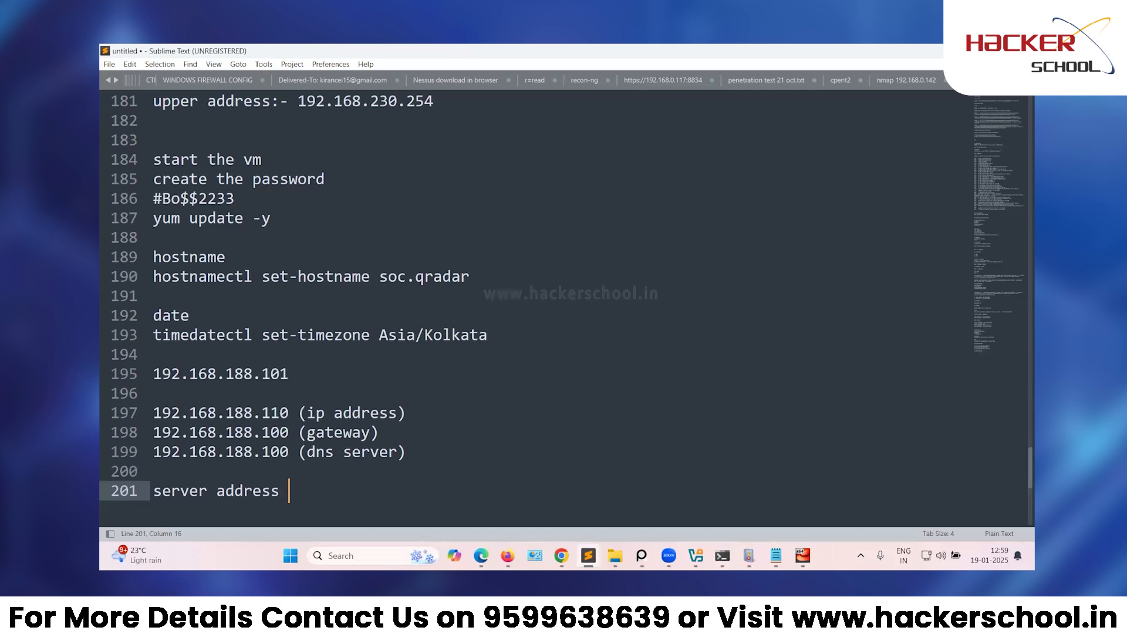
text( will be gateway)
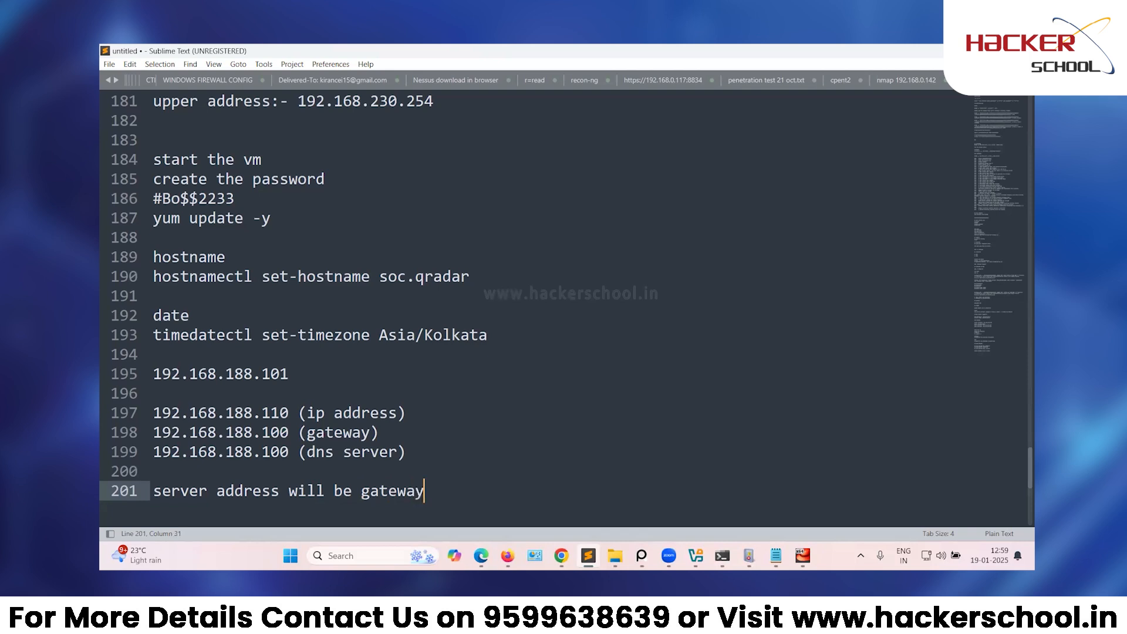
text( and dns)
Change the VM's listed IP address last octet from 110 to 150.
drag(281, 492, 160, 492)
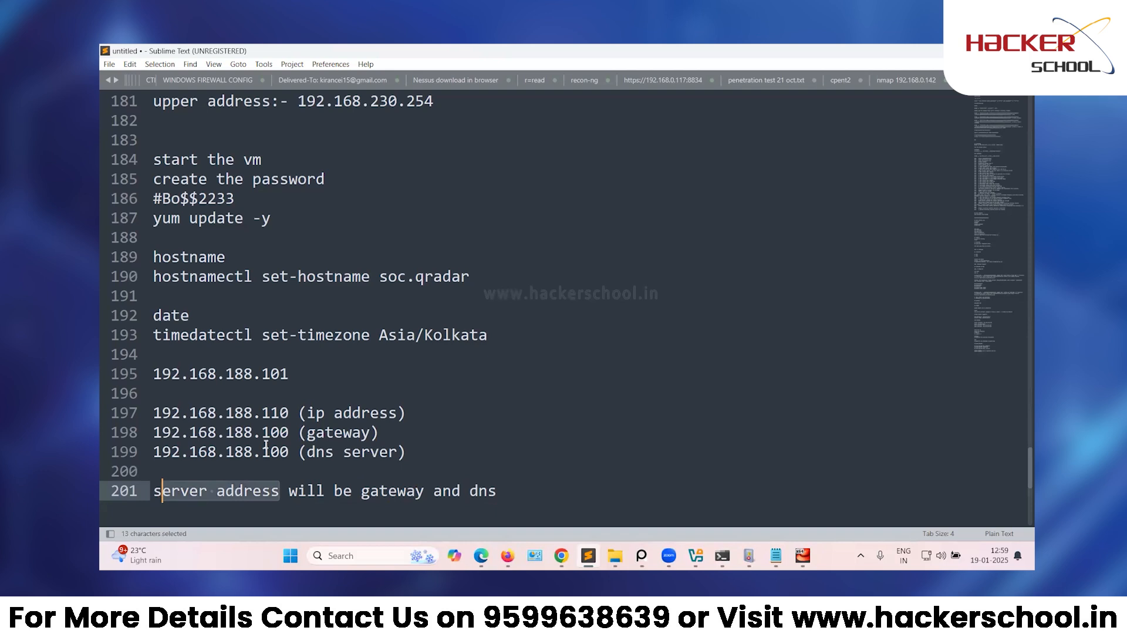
drag(424, 451, 171, 432)
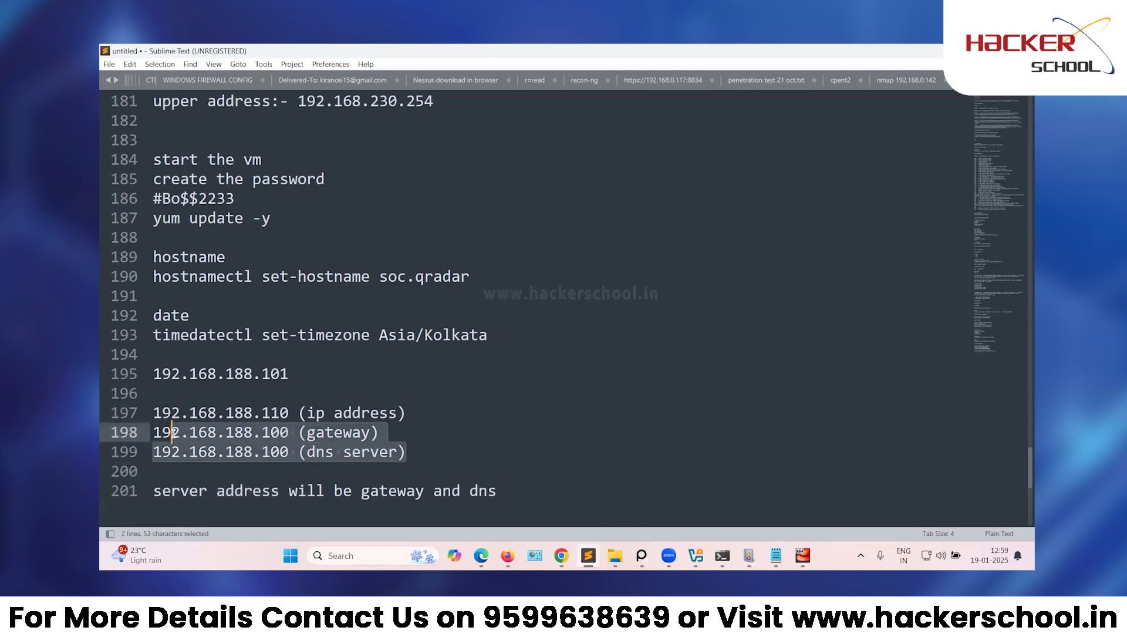
click(270, 451)
drag(406, 413, 306, 412)
drag(292, 374, 262, 374)
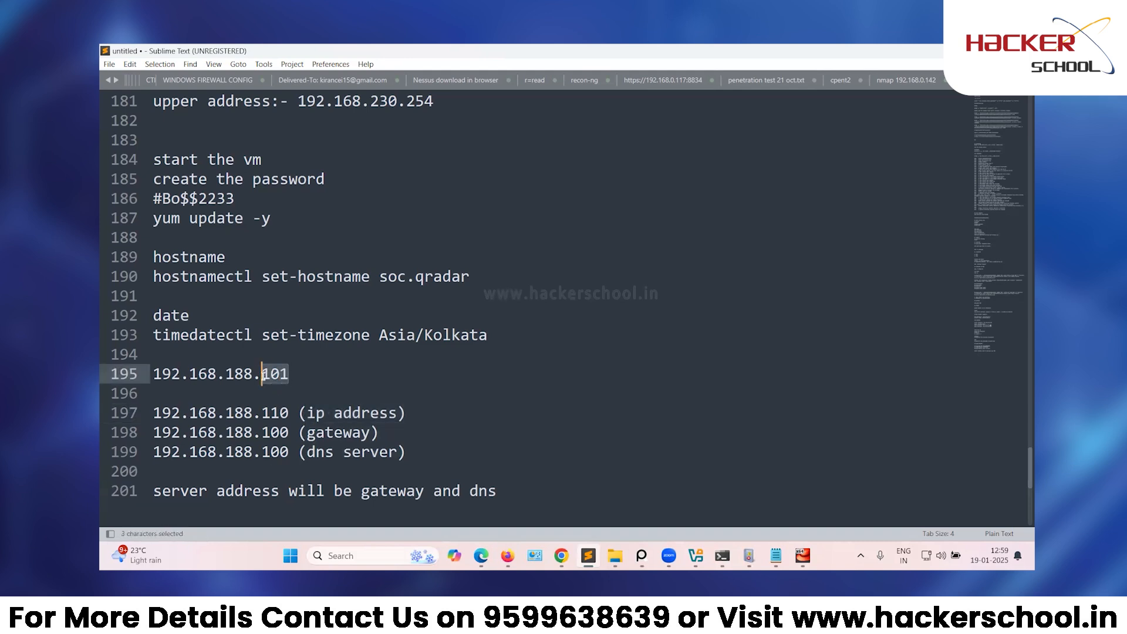
drag(289, 413, 264, 416)
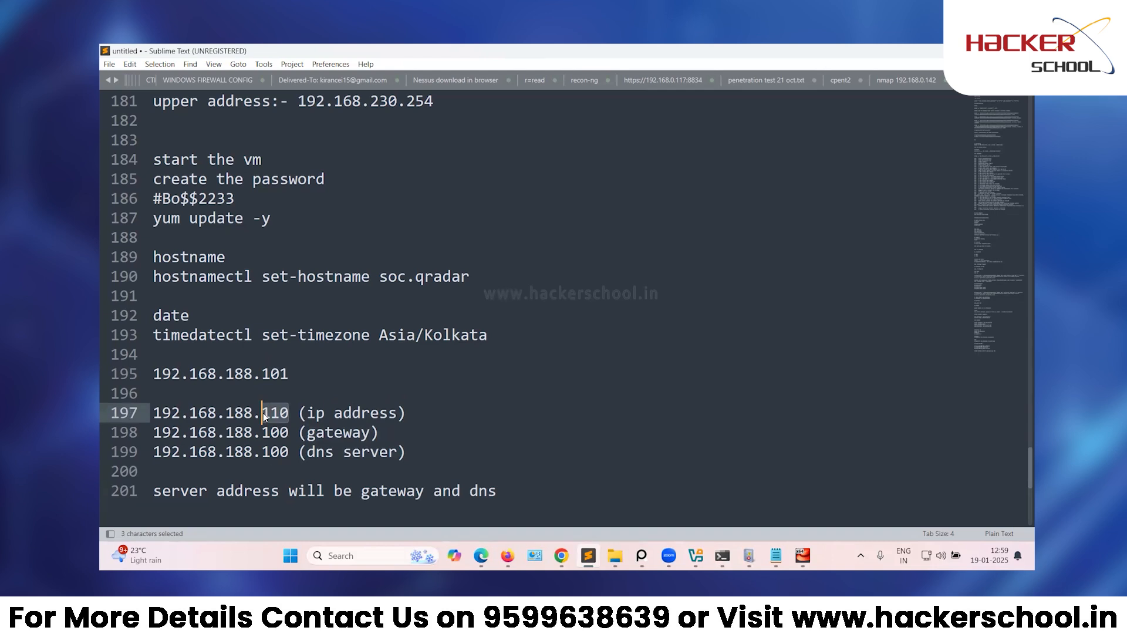
text(150)
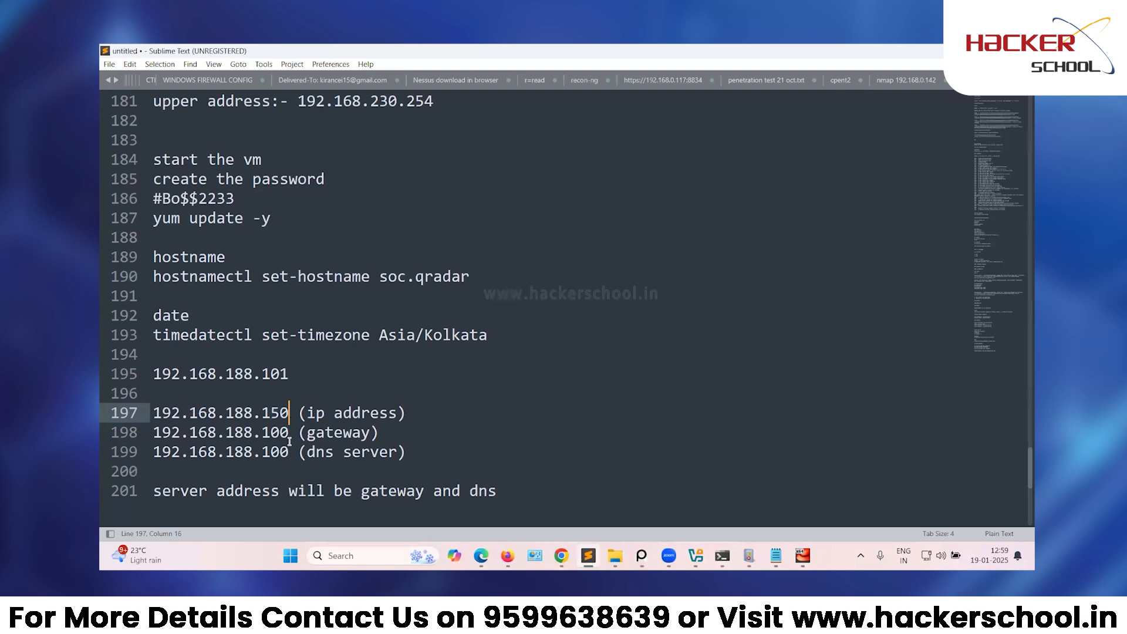
scroll(319, 426, up, 5)
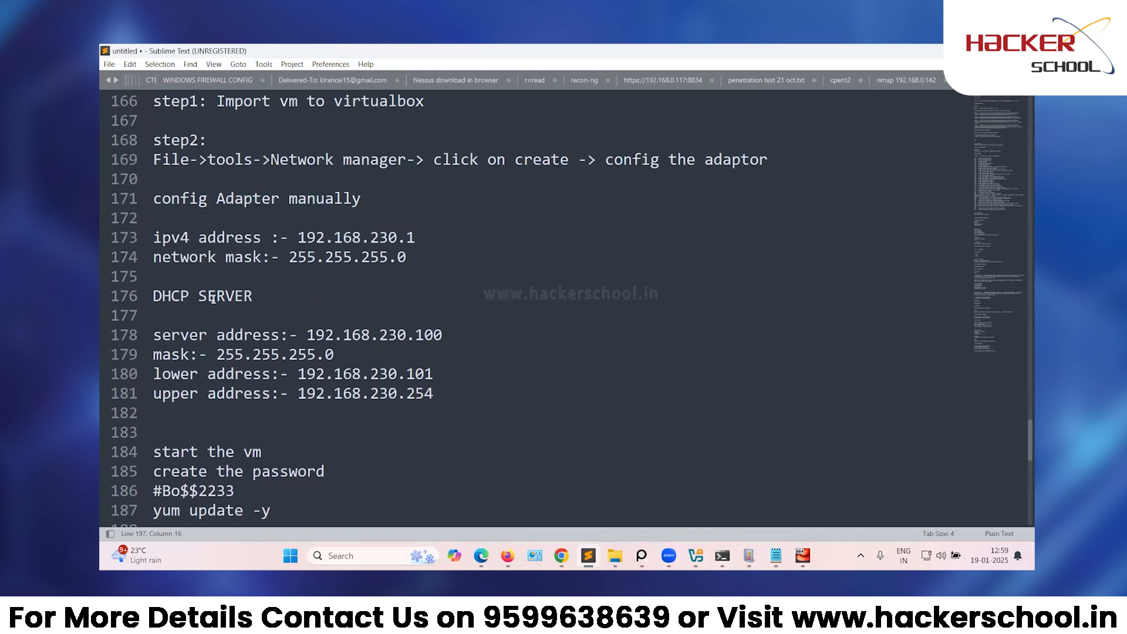
Add lines 192.168.230.150, 192.168.230.100 and 192.168.230.100 below the DHCP server notes.
click(431, 415)
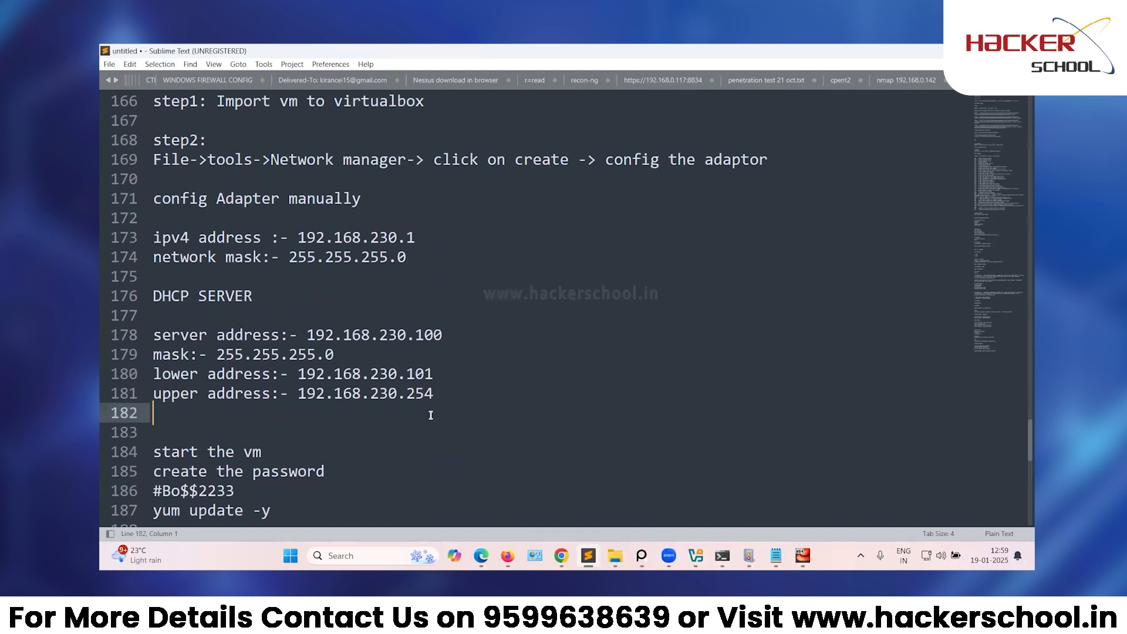
key(Return)
key(Return)
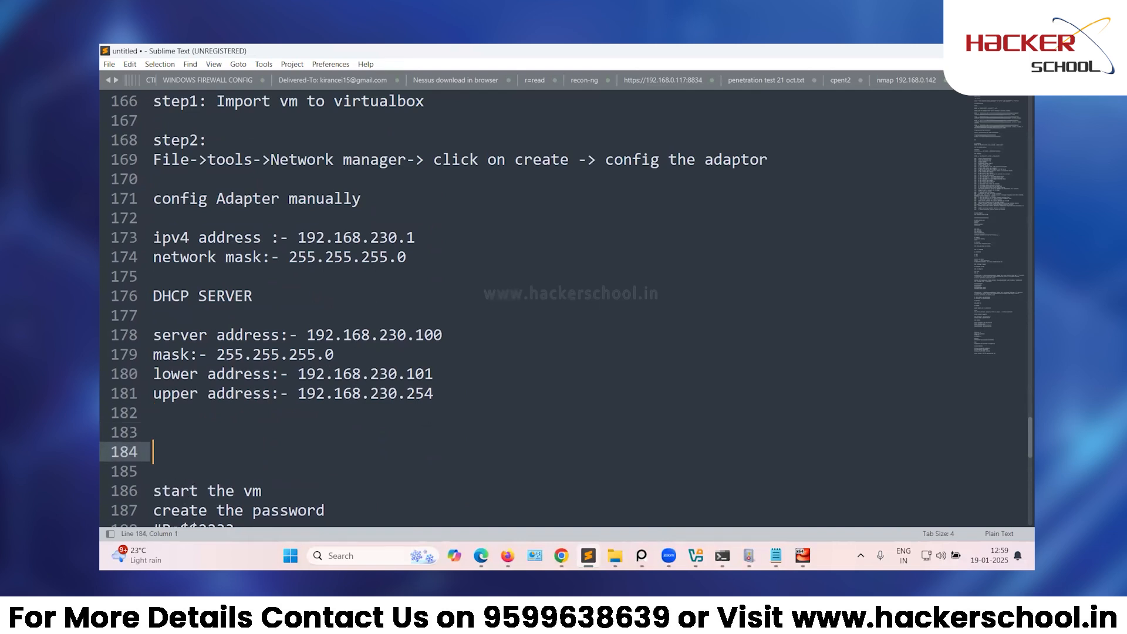
text(192.168.23)
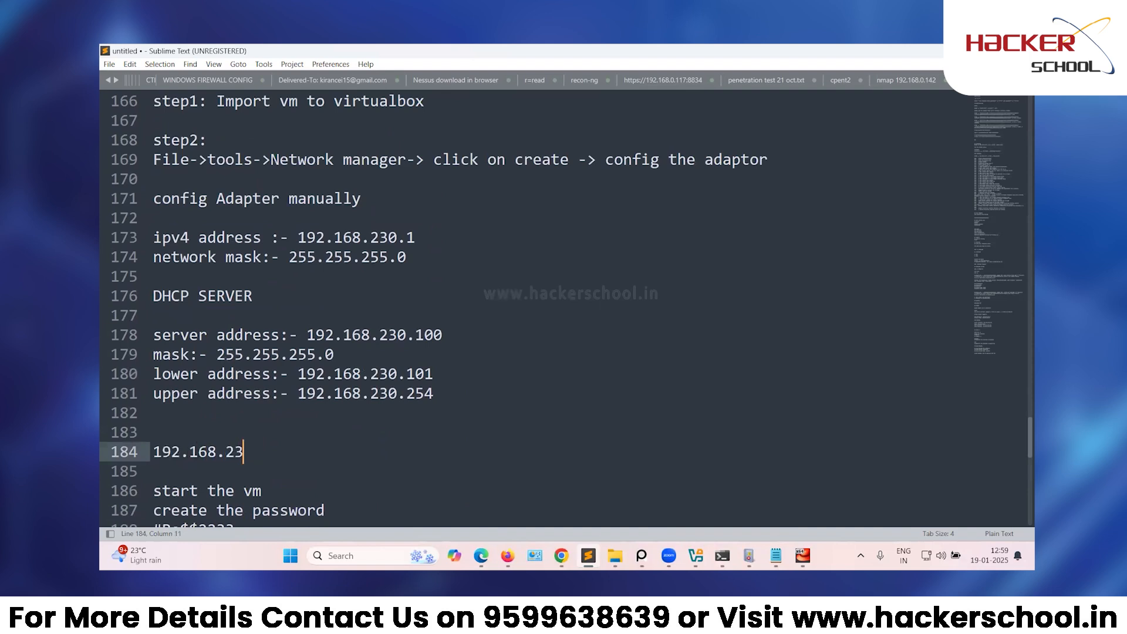
text(0.150)
key(Return)
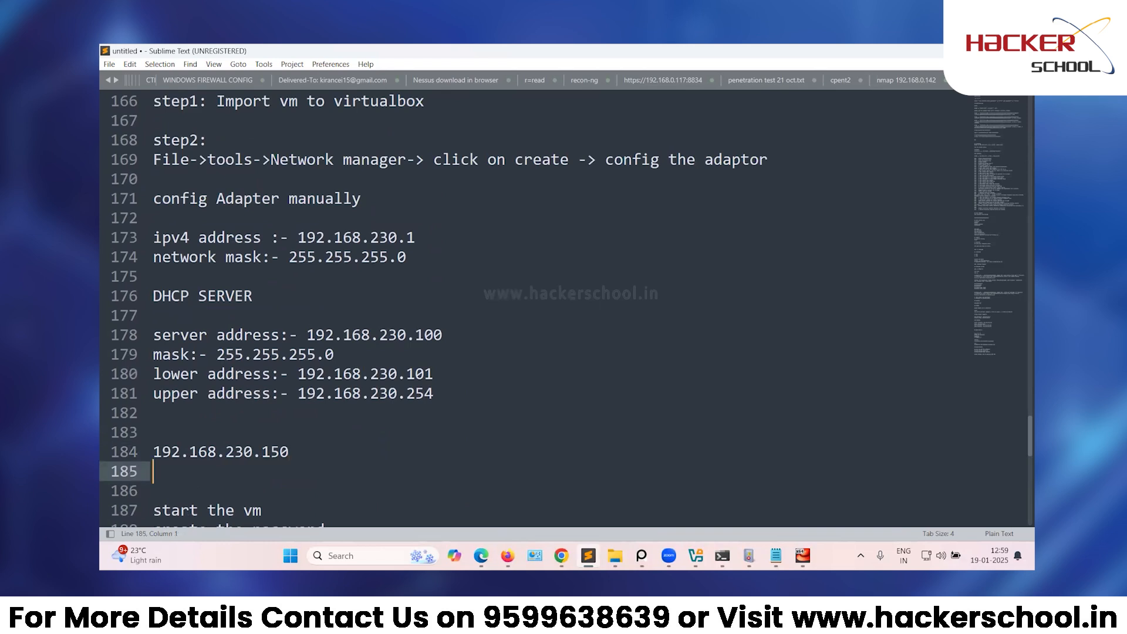
text(192.168.230.100)
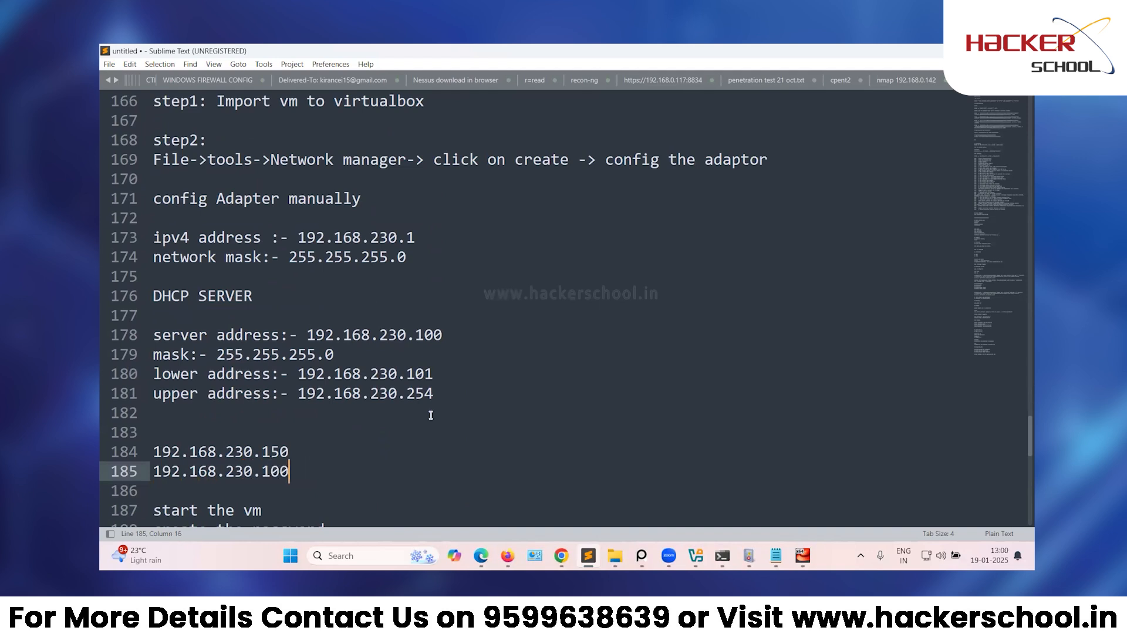
key(Return)
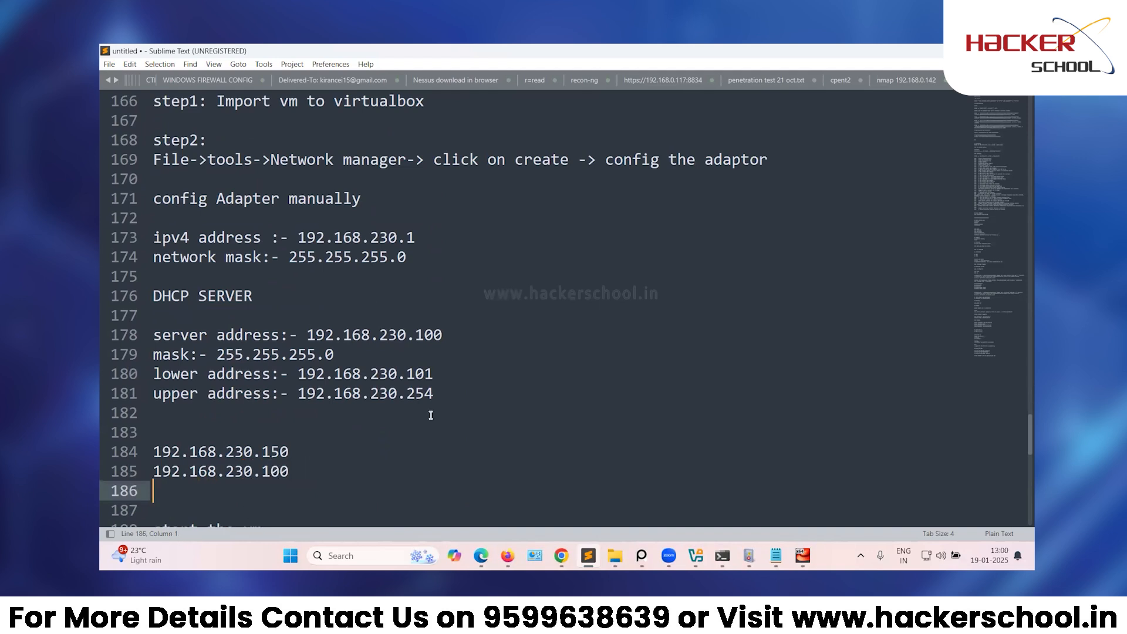
text(192.168.230.100)
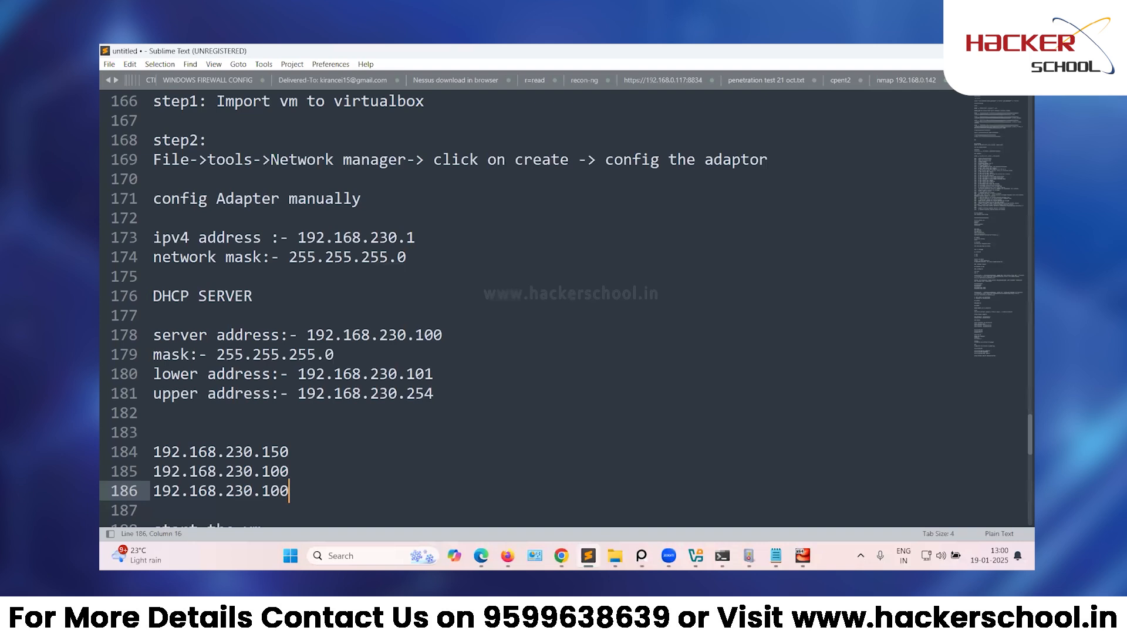
Review the new 192.168.230 lines and the 192.168.188 address notes.
drag(309, 506, 137, 440)
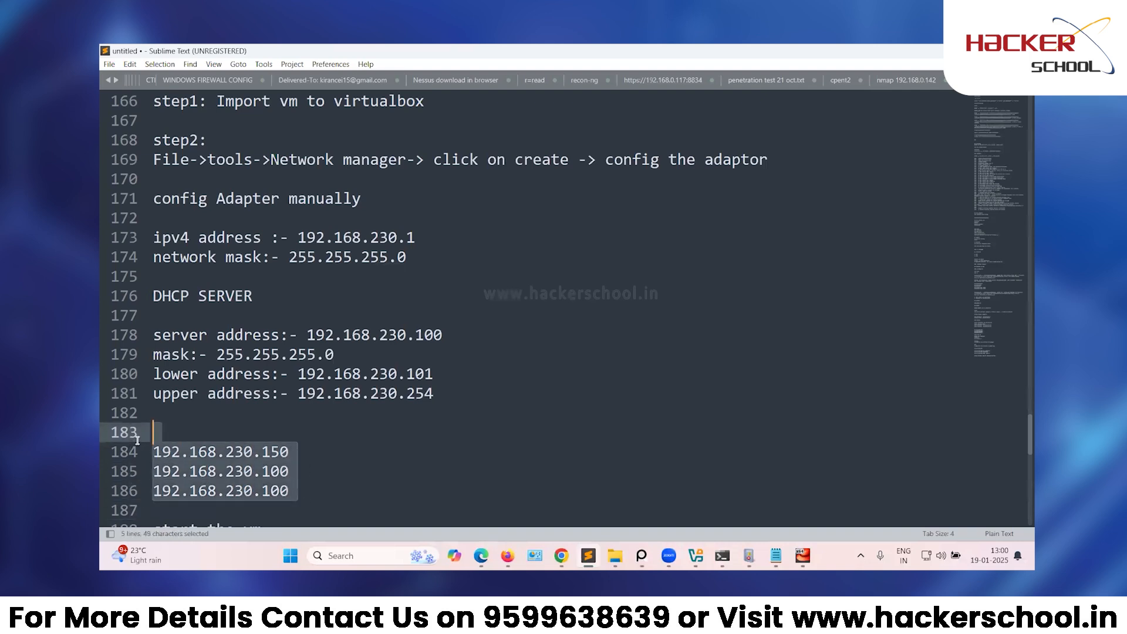
scroll(256, 433, down, 10)
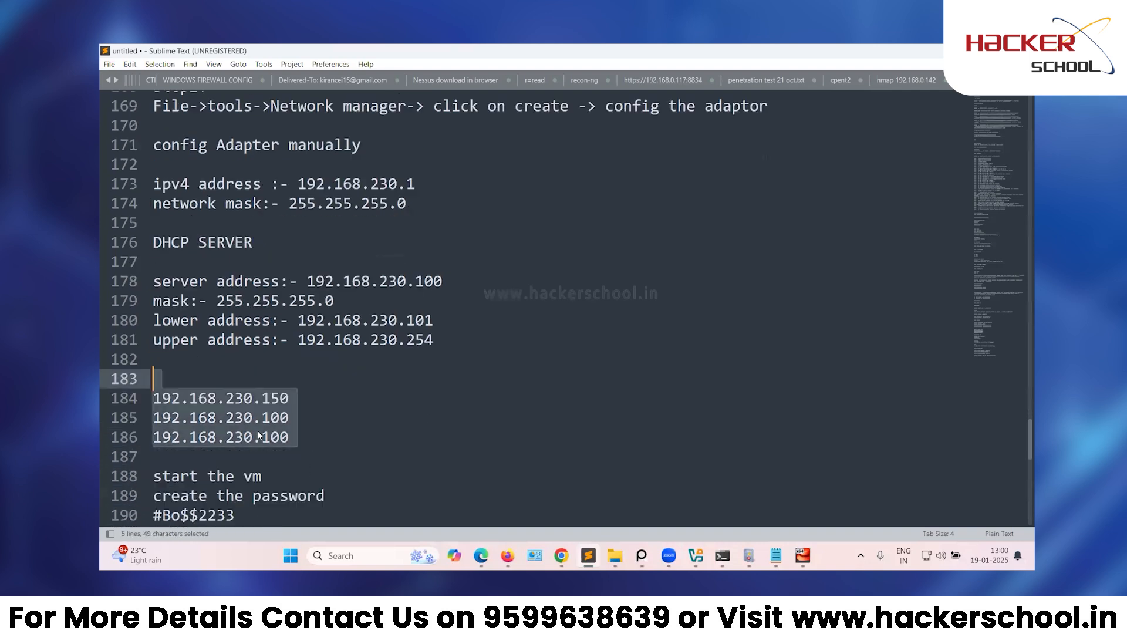
drag(498, 276, 126, 156)
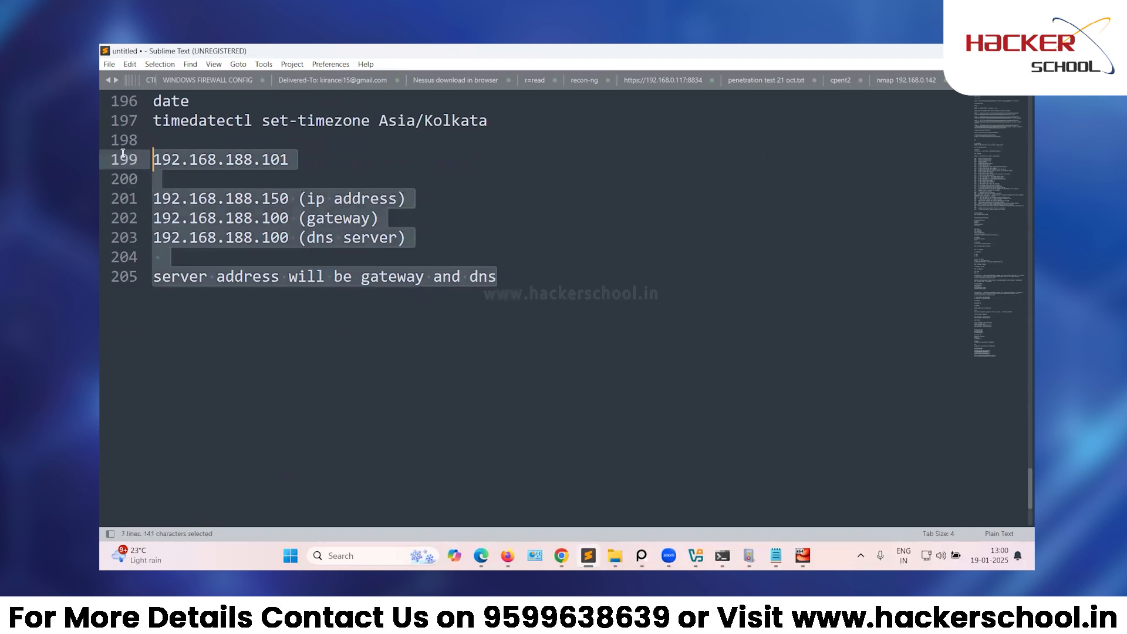
click(572, 293)
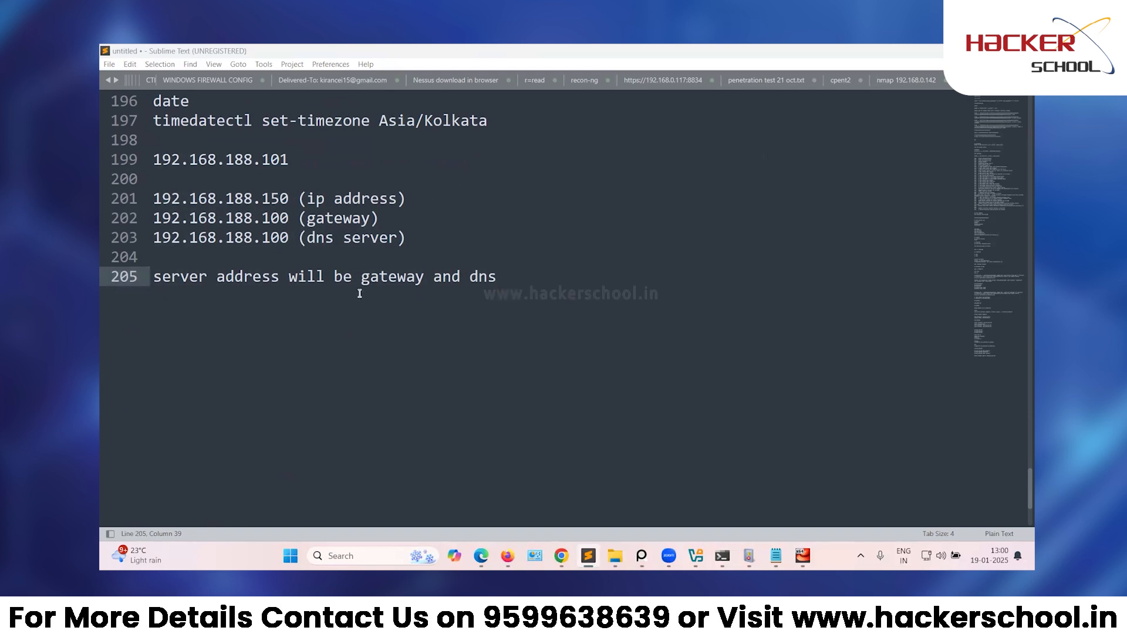
Run nmtui at the root prompt in the CentOS VM console.
click(803, 556)
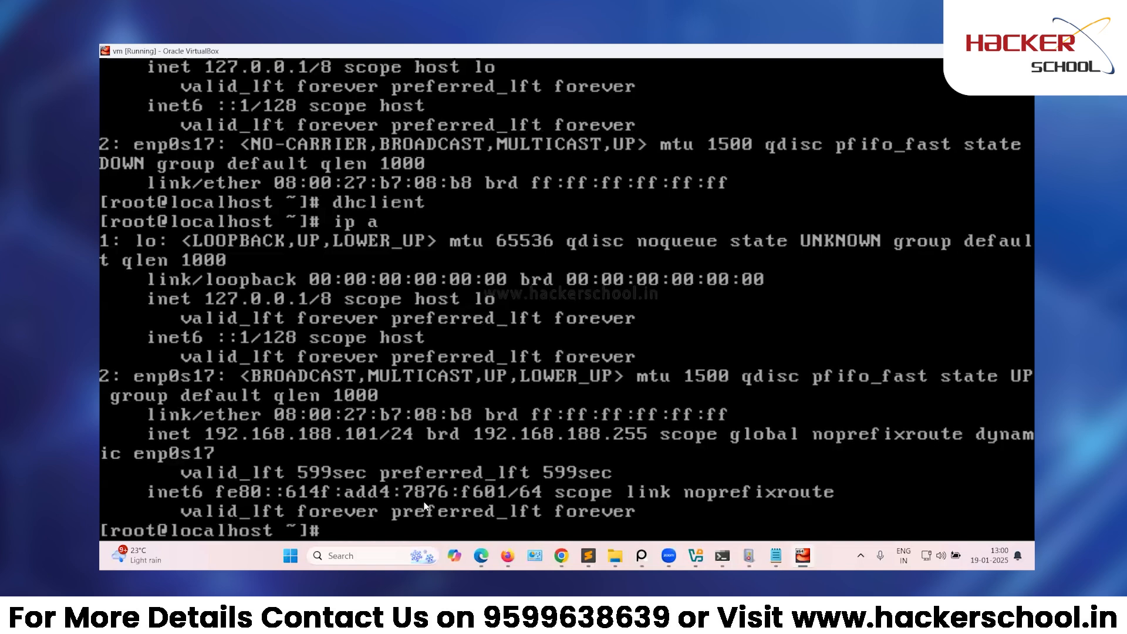
text(nmtui)
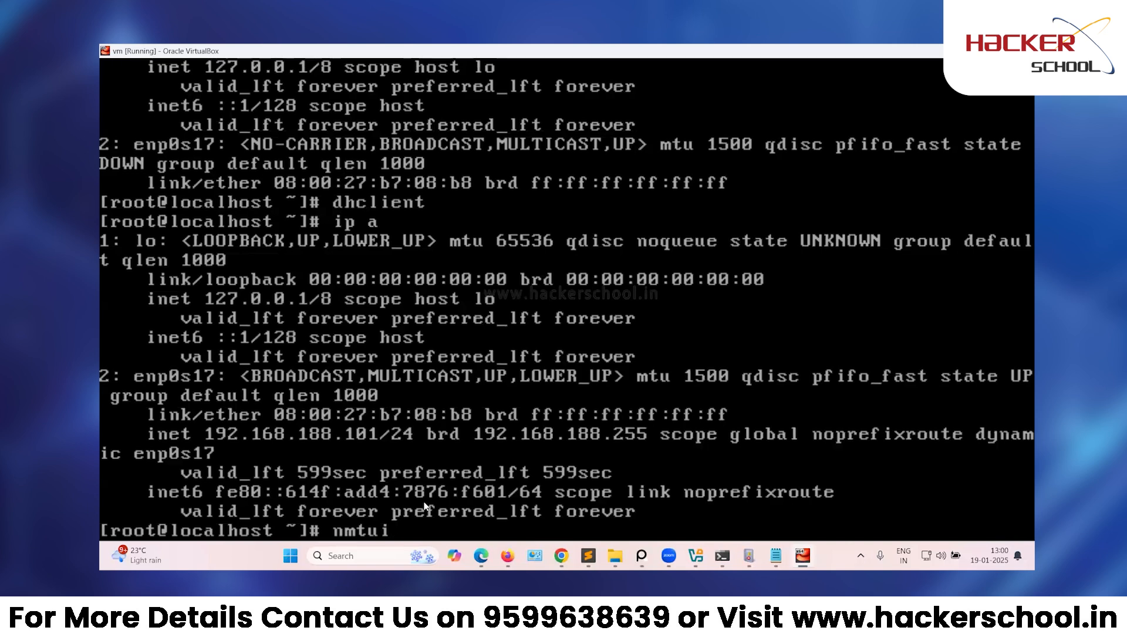
key(Return)
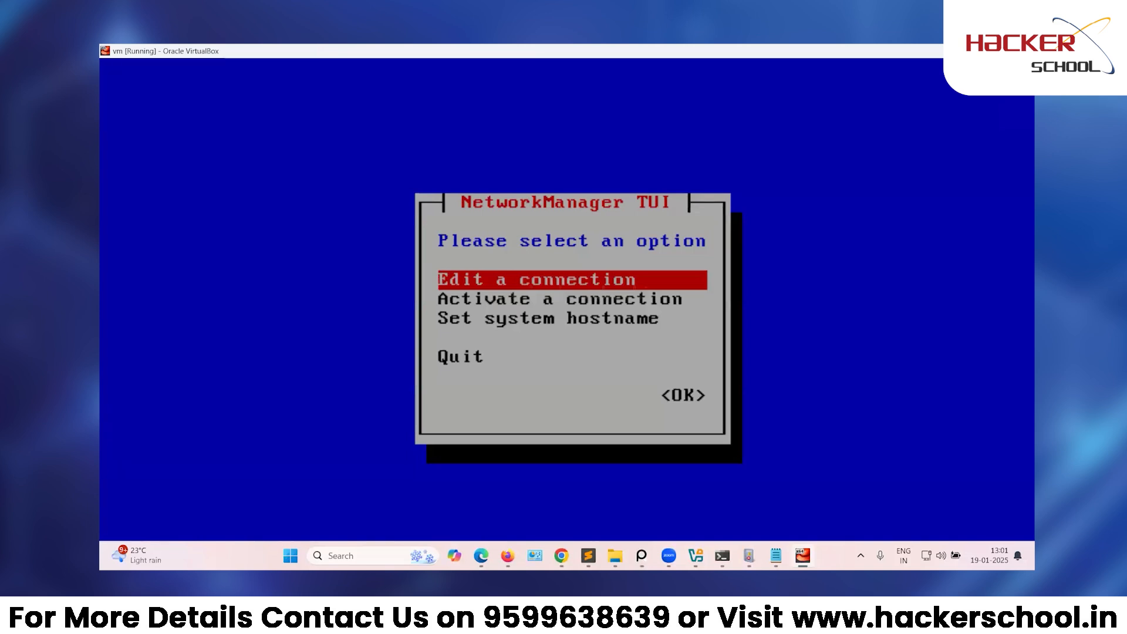
Edit Wired connection 1 and rename its profile to enp0s17.
key(Return)
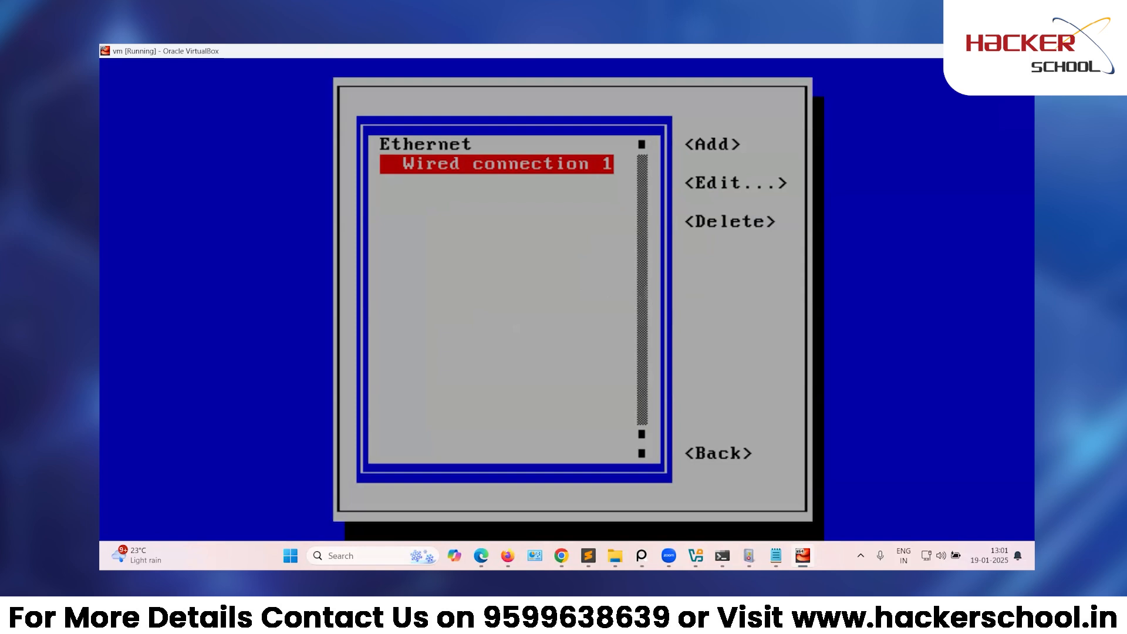
key(Tab)
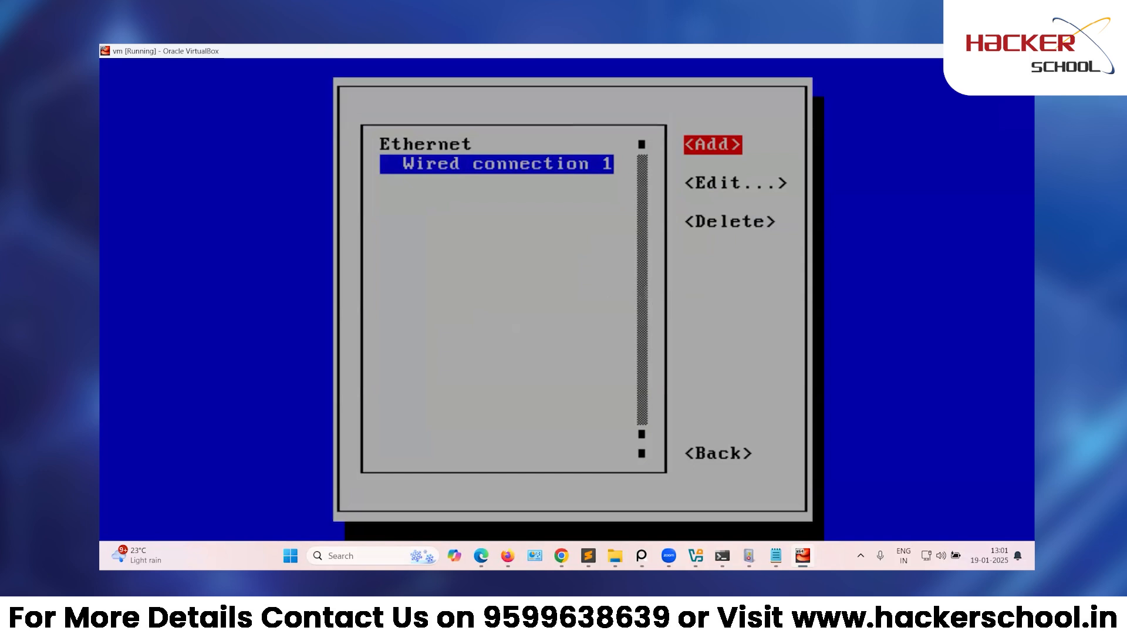
key(Down)
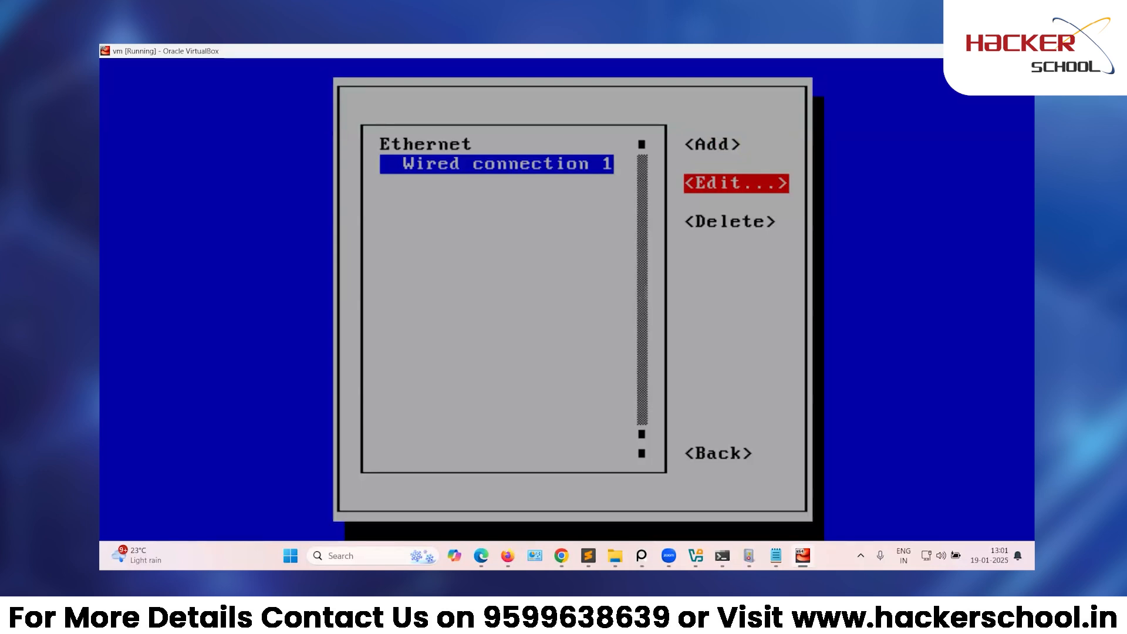
key(Return)
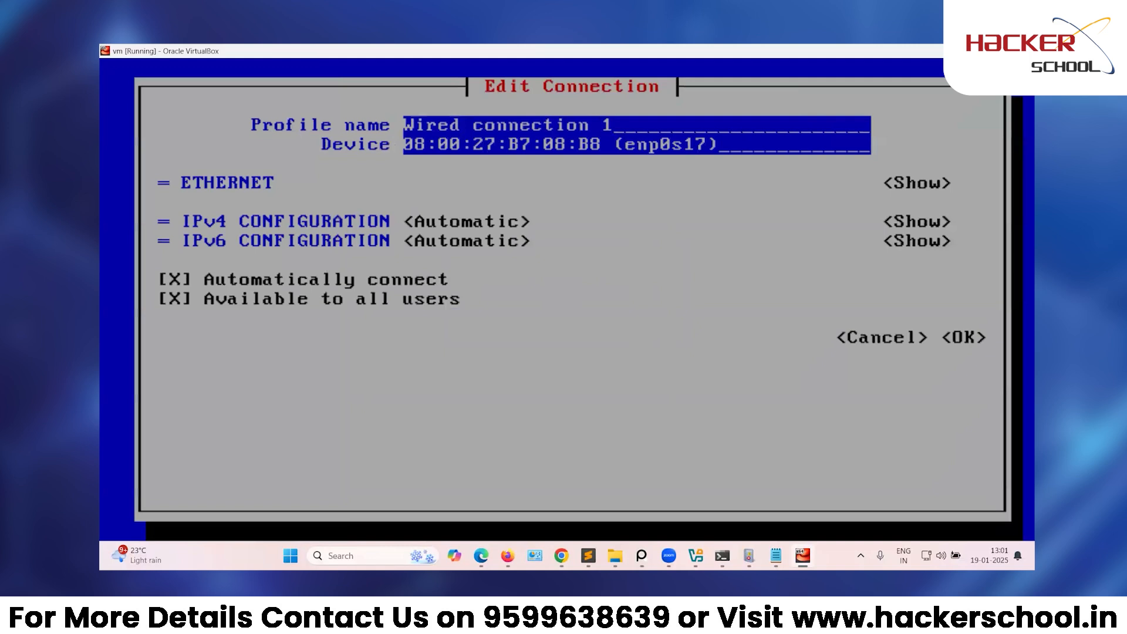
key(BackSpace)
key(BackSpace)
key(BackSpace)
key(BackSpace)
key(BackSpace)
key(BackSpace)
key(BackSpace)
key(BackSpace)
key(BackSpace)
key(BackSpace)
key(BackSpace)
key(BackSpace)
key(BackSpace)
key(BackSpace)
key(BackSpace)
key(BackSpace)
key(BackSpace)
key(BackSpace)
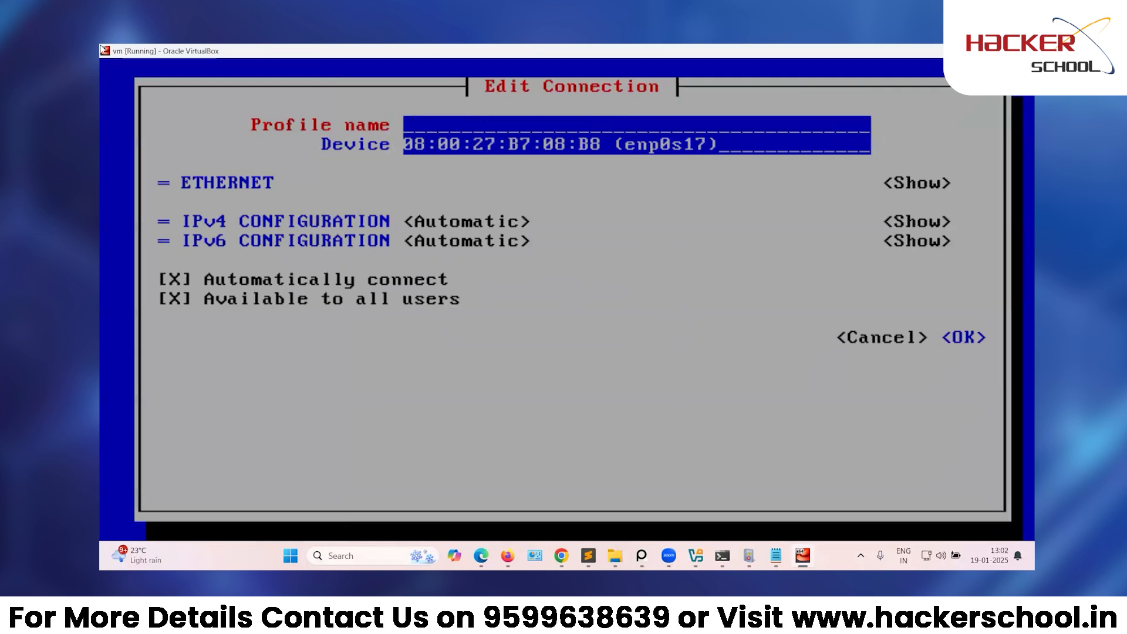
text(enp0)
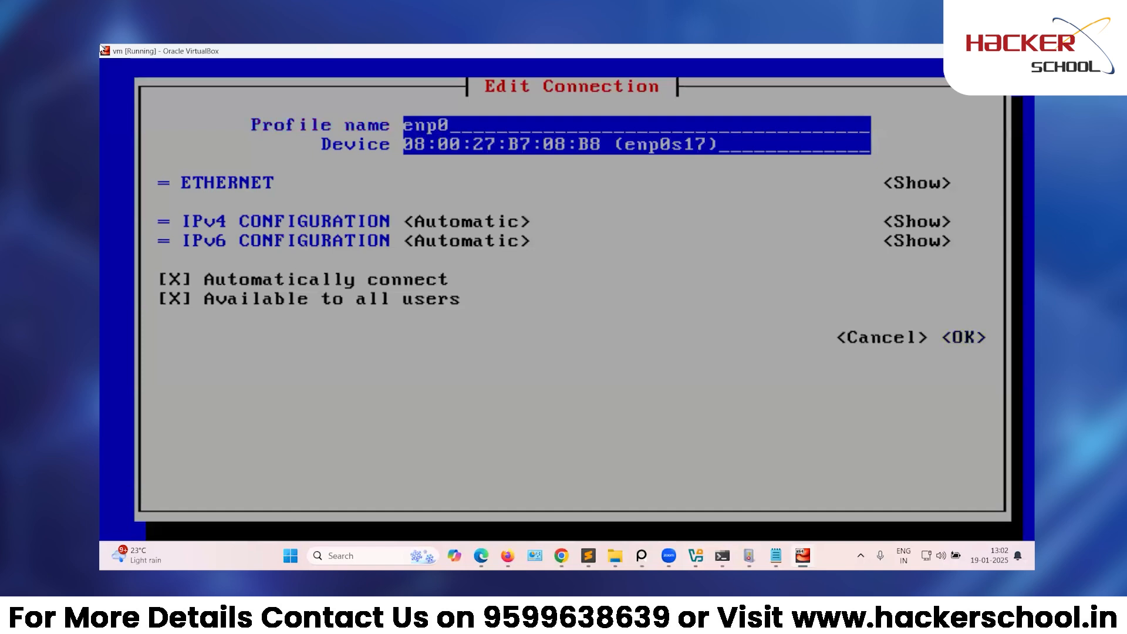
text(s17)
key(Tab)
key(Tab)
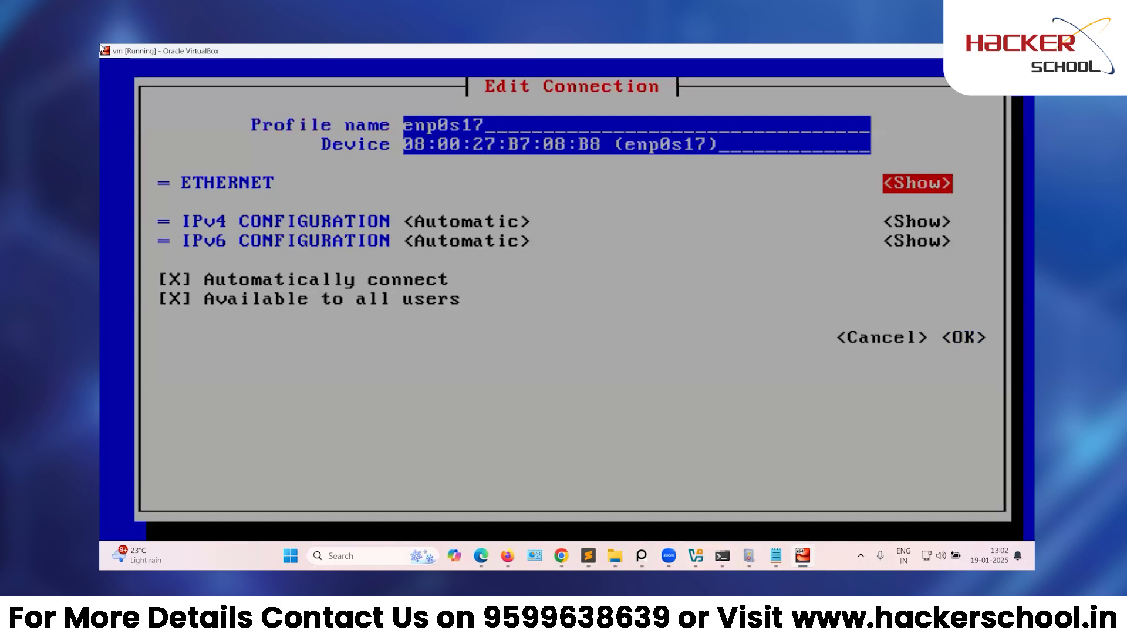
key(Tab)
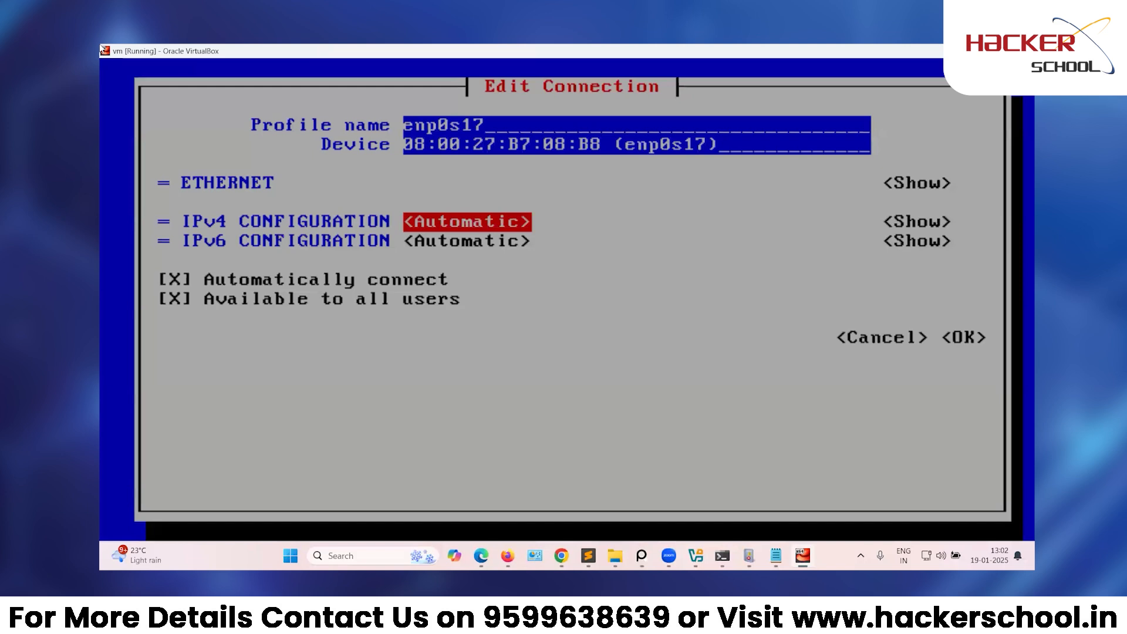
Set enp0s17's IPv4 configuration to Manual and expand its settings.
key(Return)
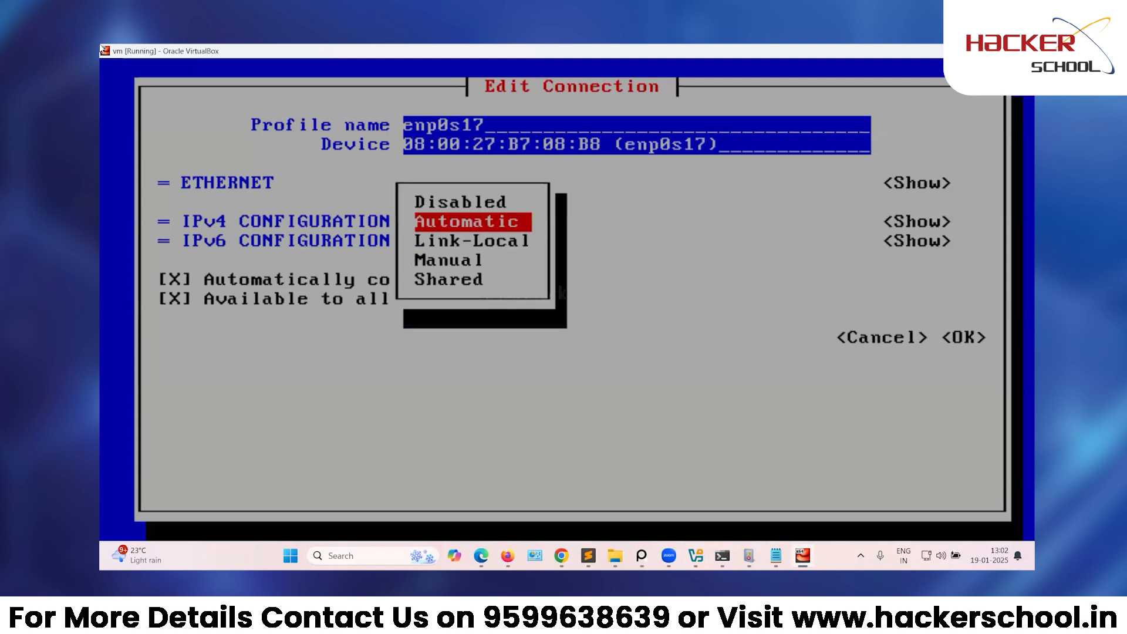
key(Down)
key(Down)
key(Down)
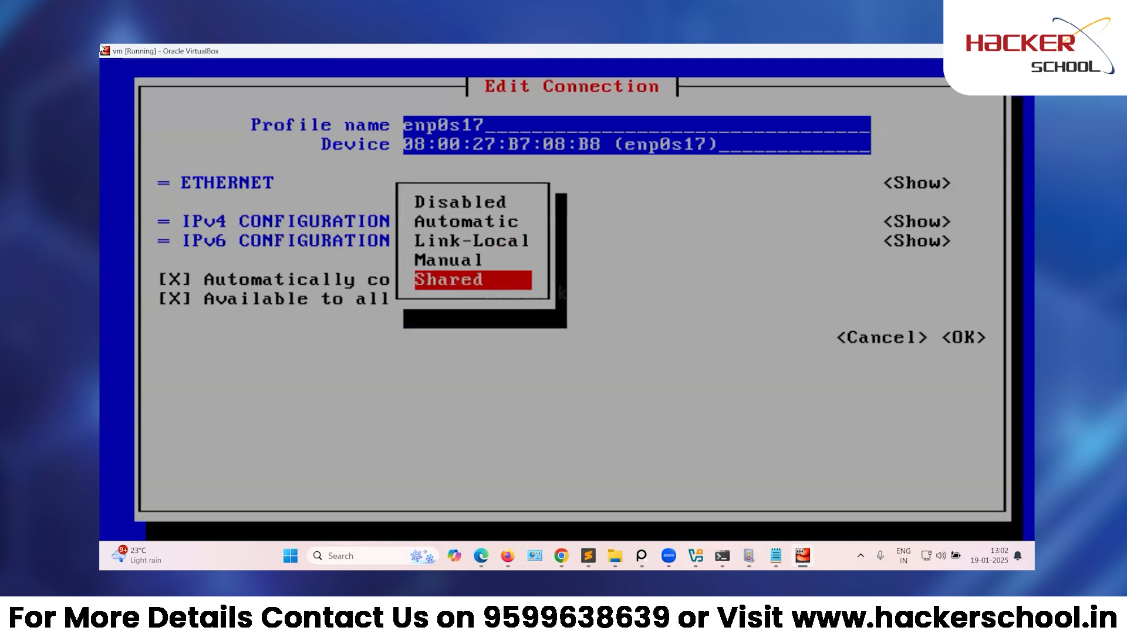
key(Up)
key(Up)
key(Down)
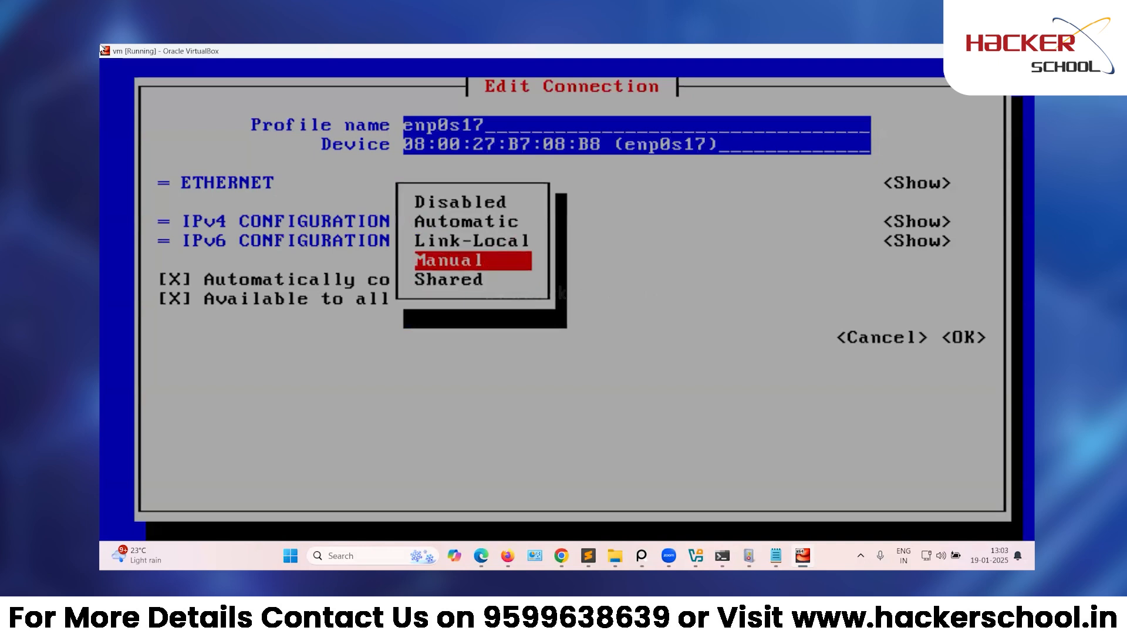
key(Return)
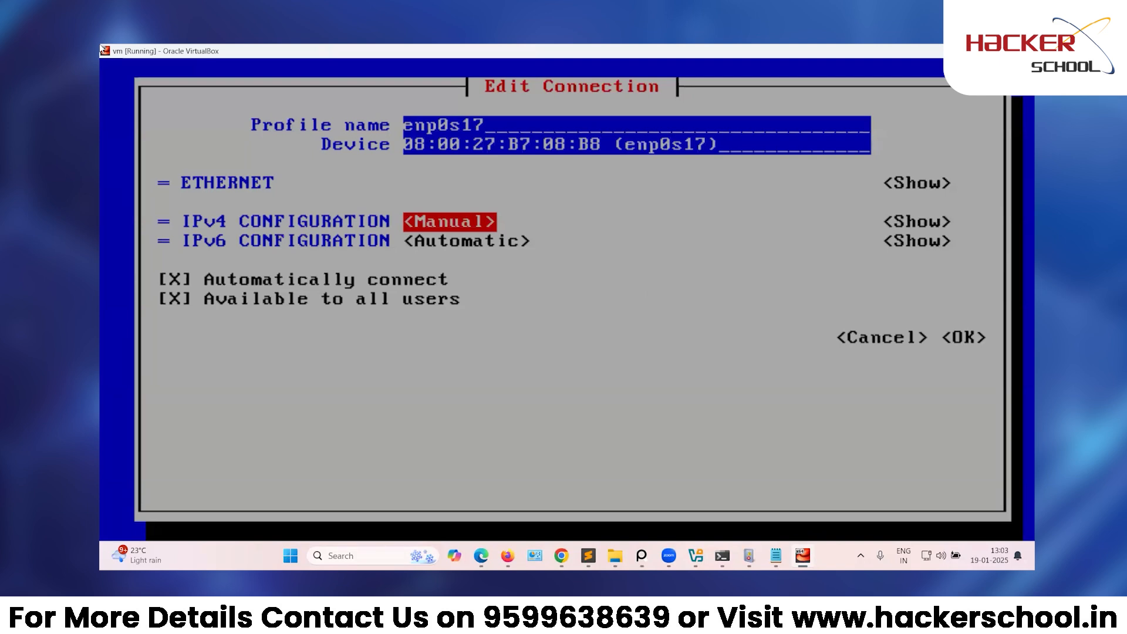
key(Tab)
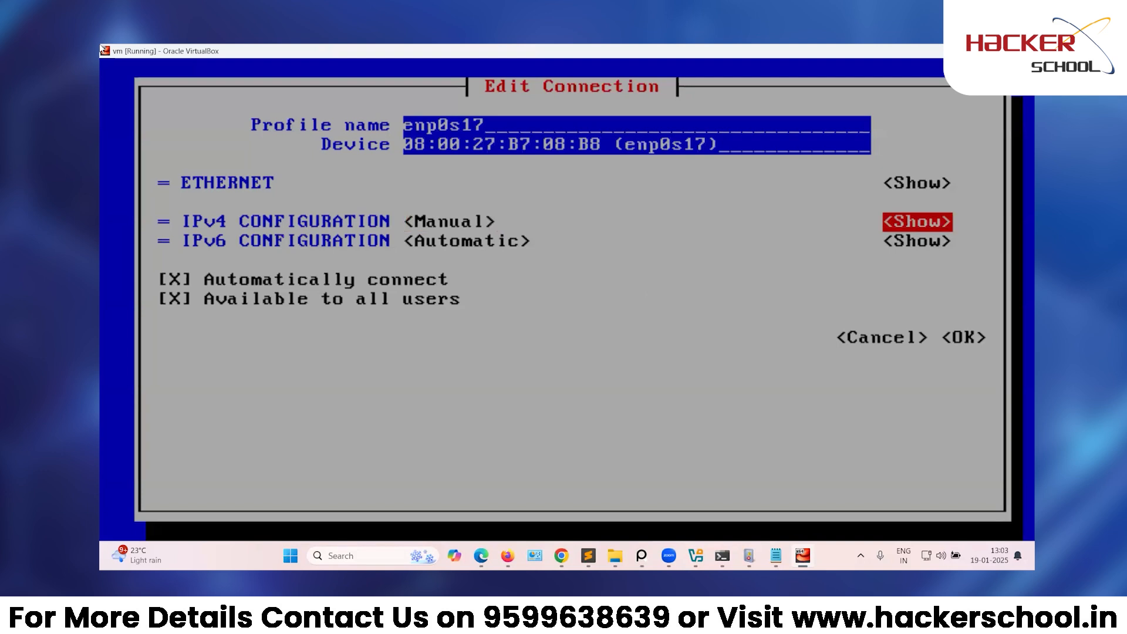
key(Return)
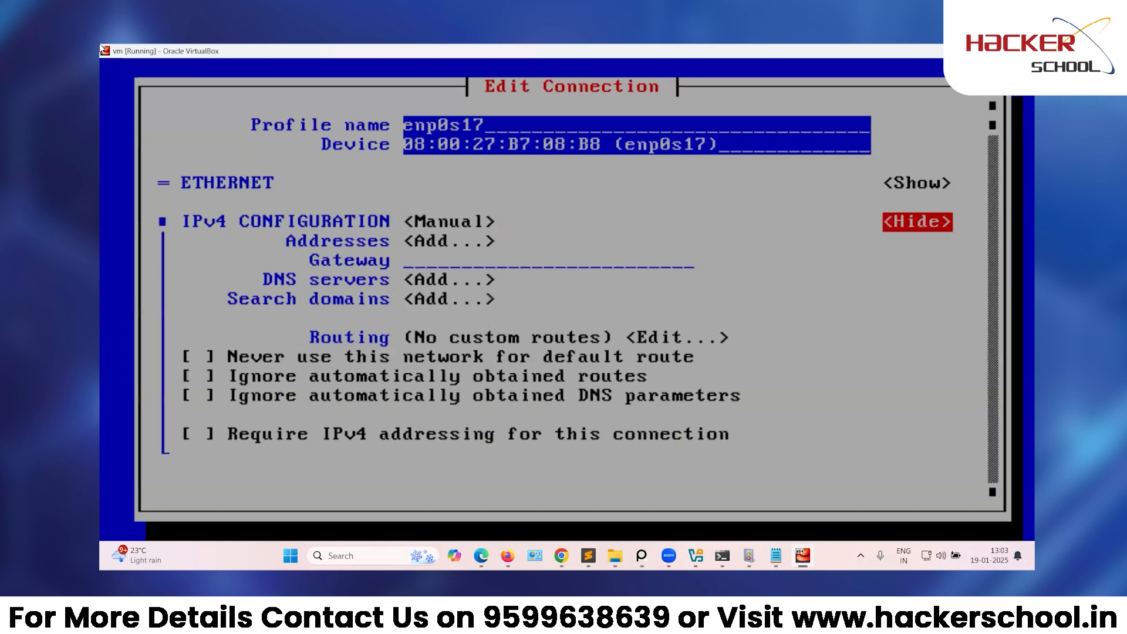
Enter static address 192.168.188.150 and gateway 192.168.188.100 for enp0s17.
key(Tab)
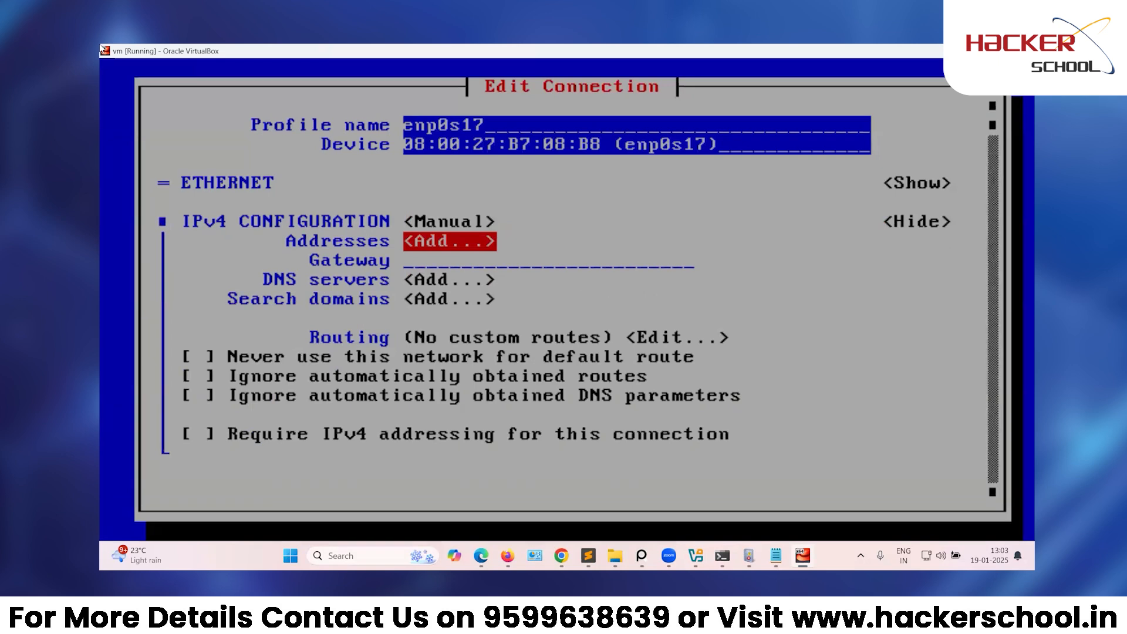
key(Return)
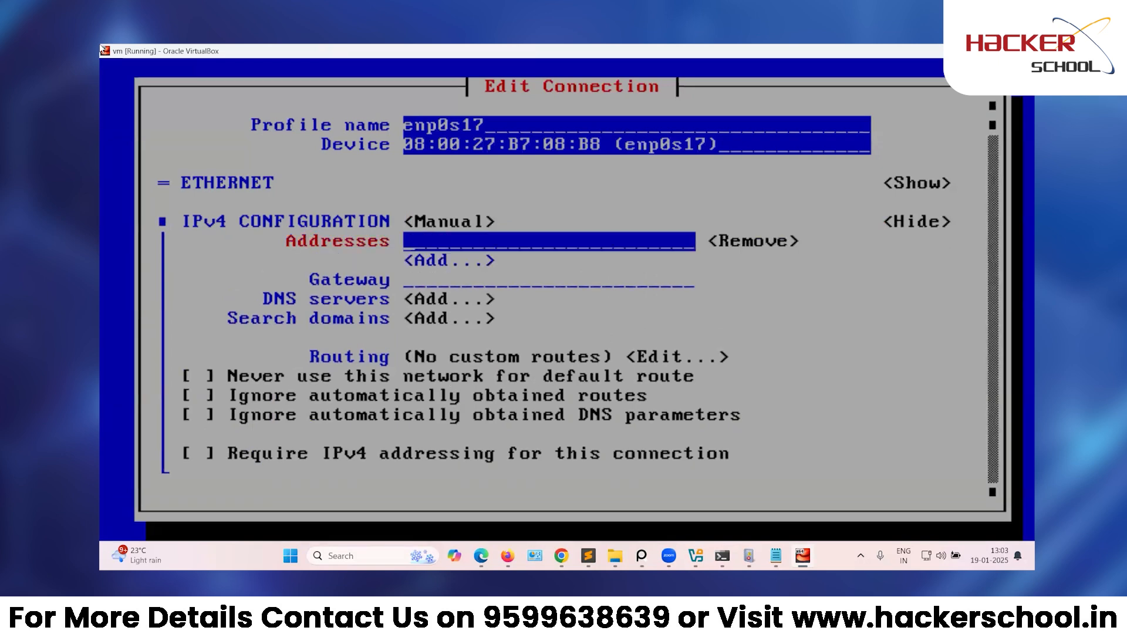
text(192.168.188.150)
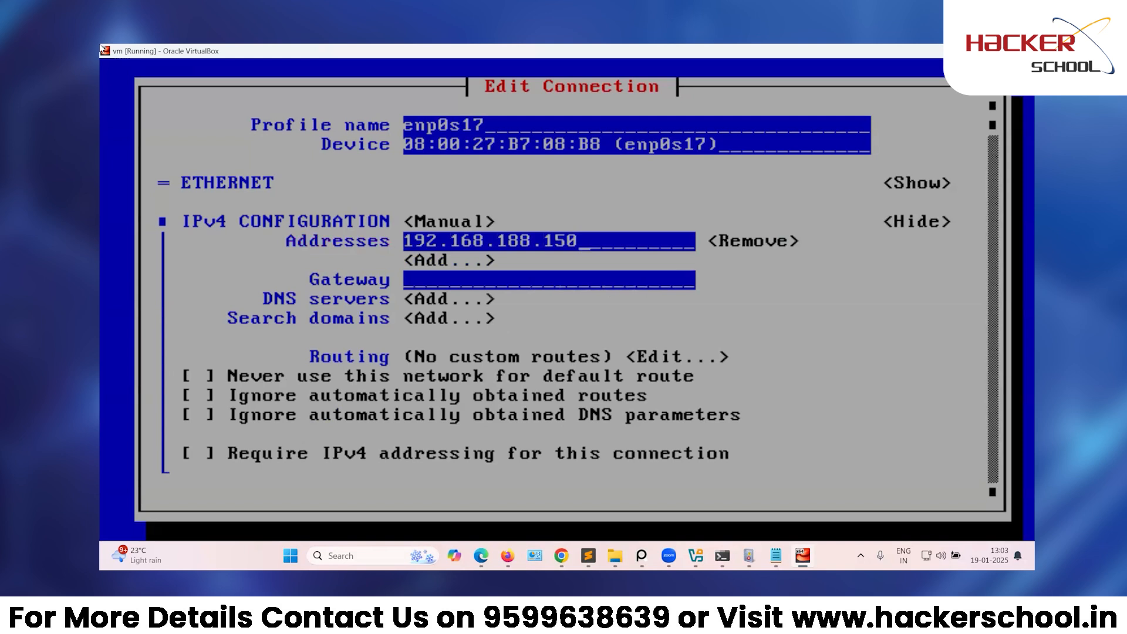
key(Tab)
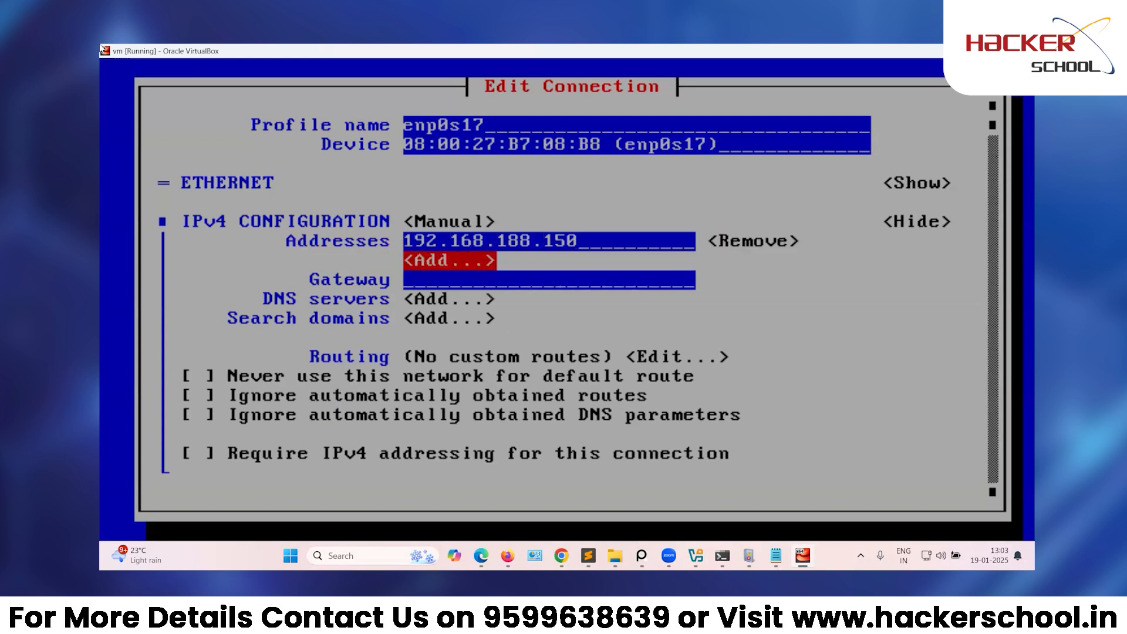
key(Tab)
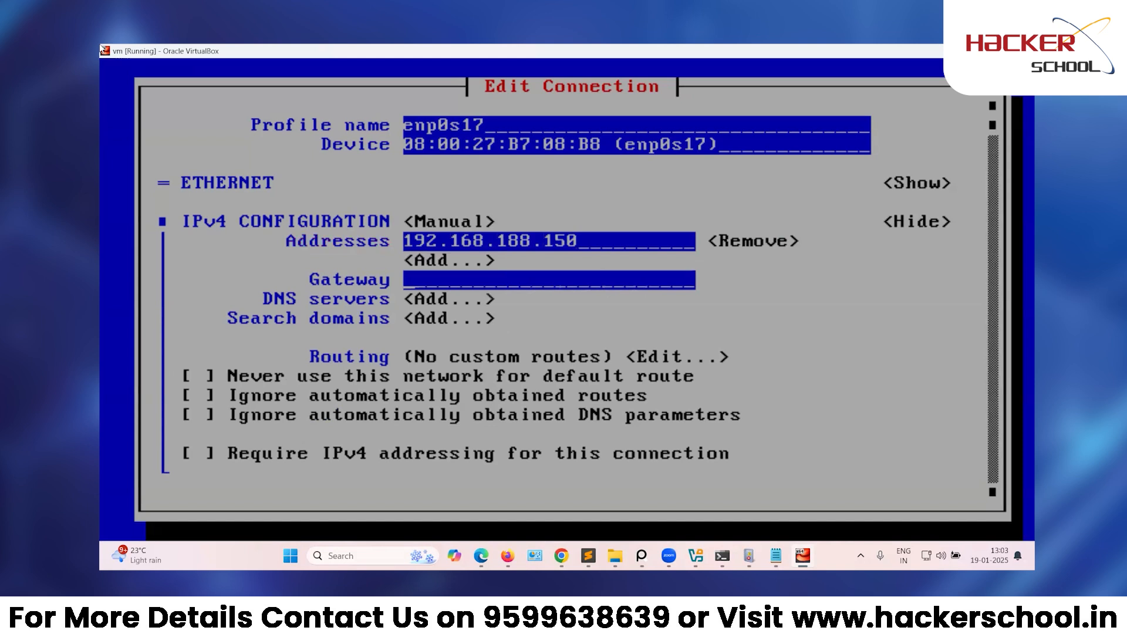
text(192.)
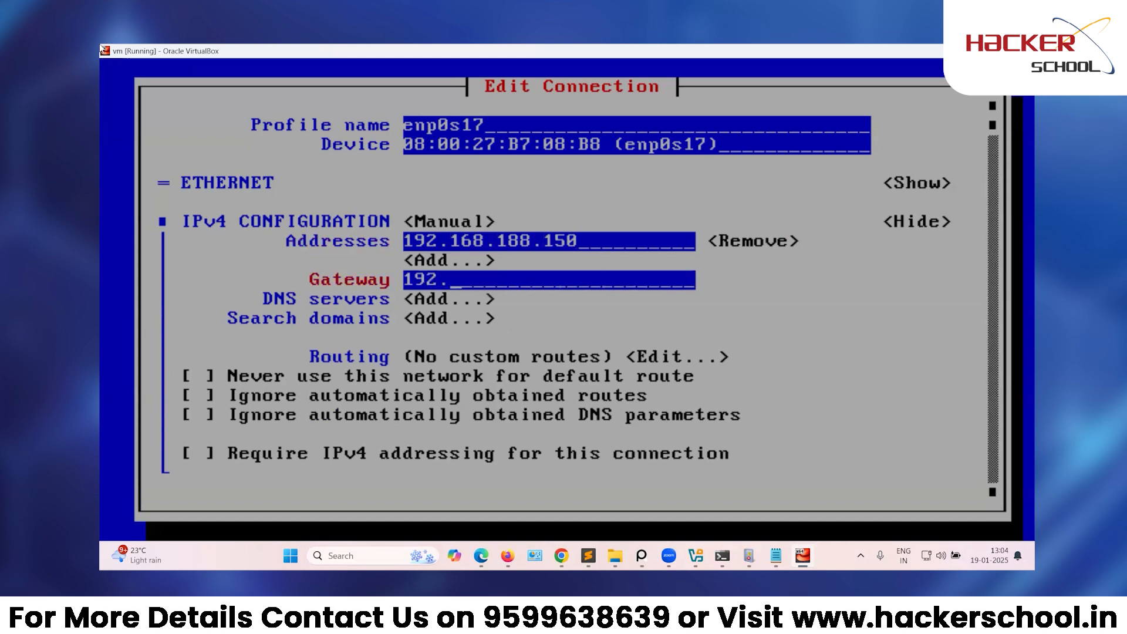
text(168.188)
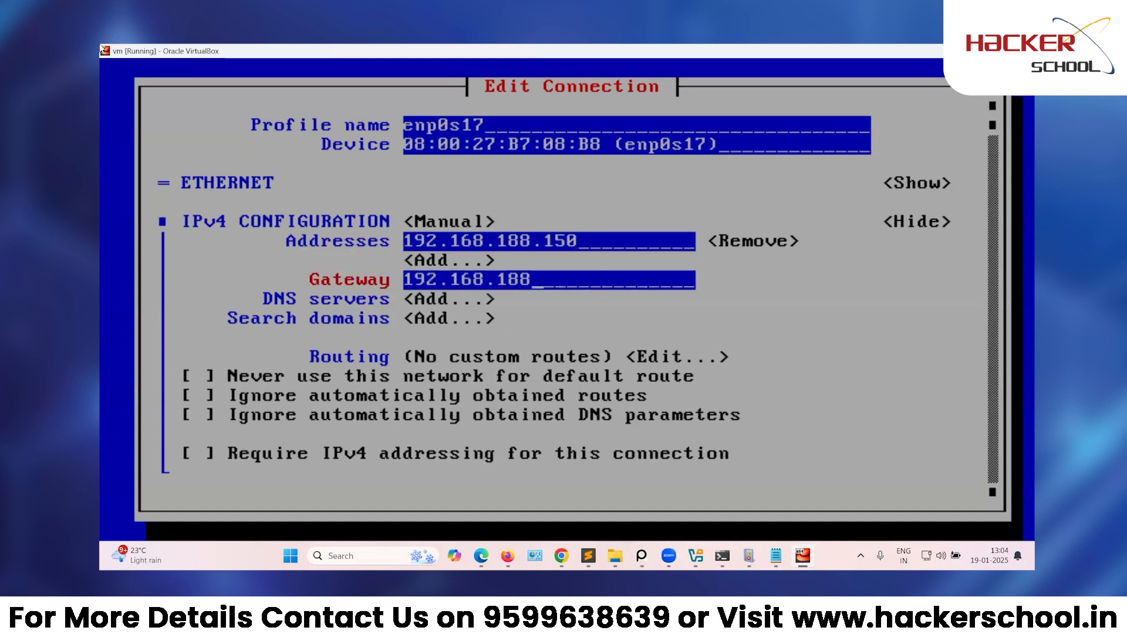
text(.100)
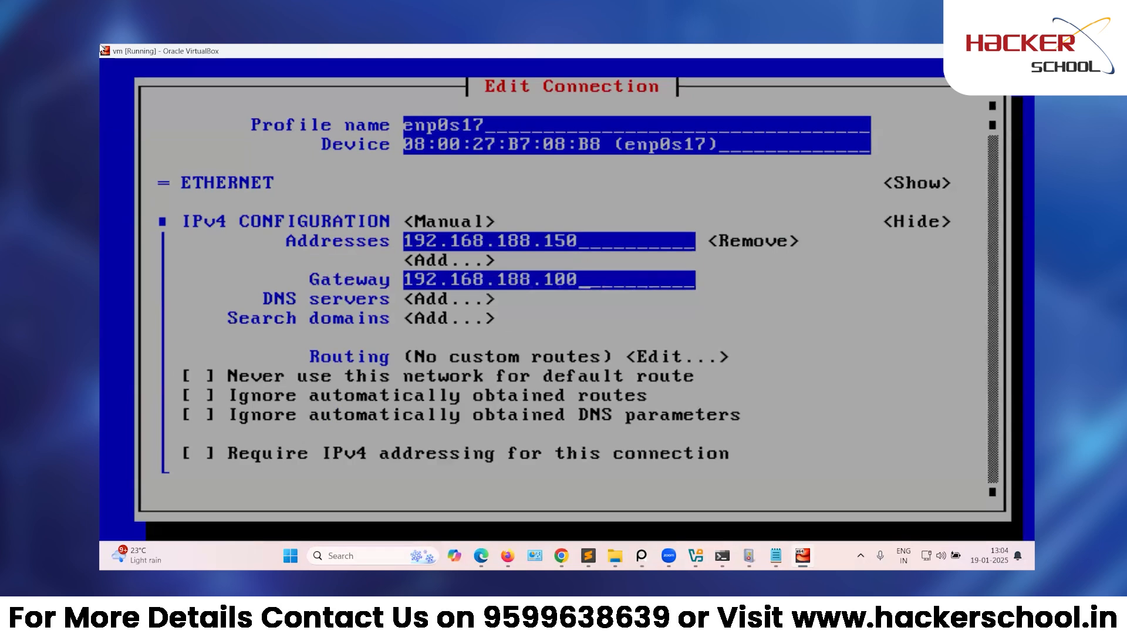
Add 192.168.188.100 as enp0s17's DNS server.
key(Tab)
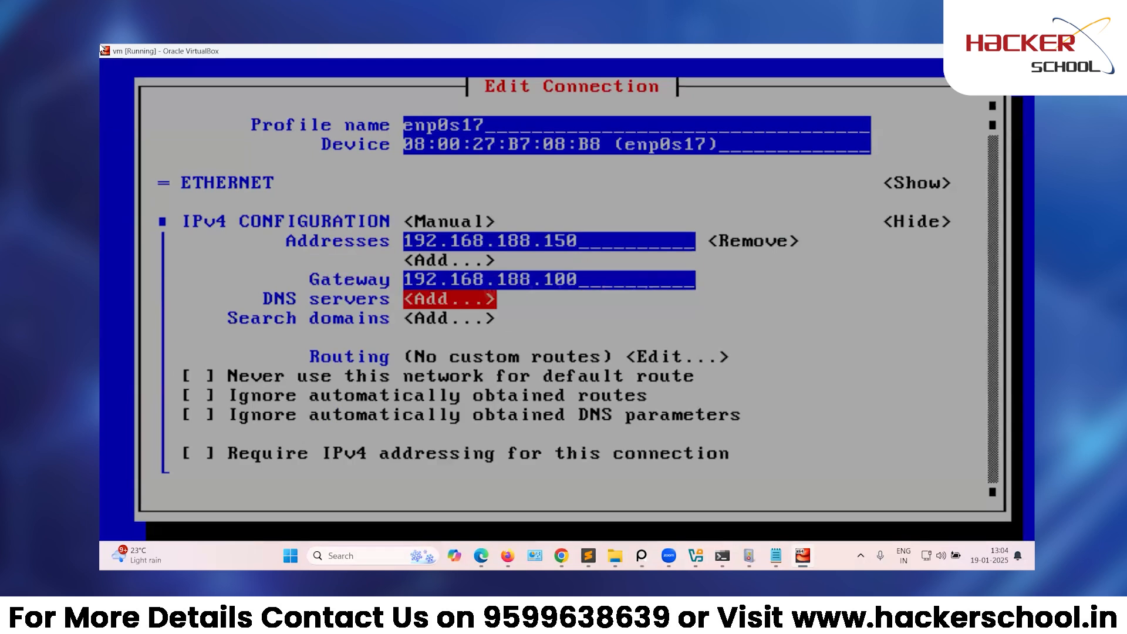
key(Return)
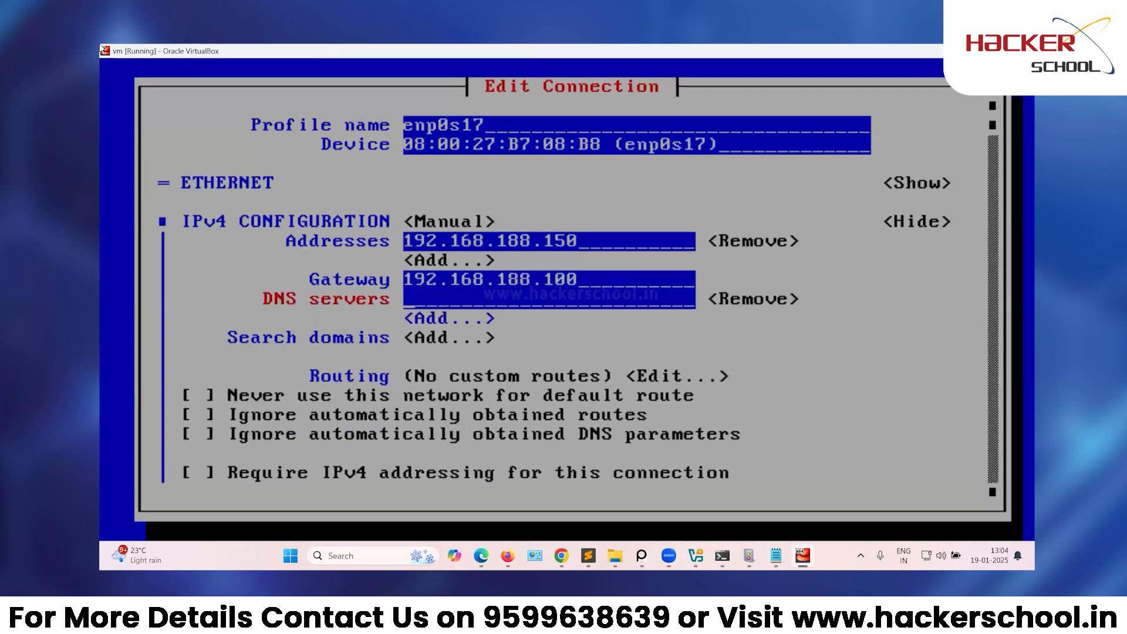
text(192.168.188)
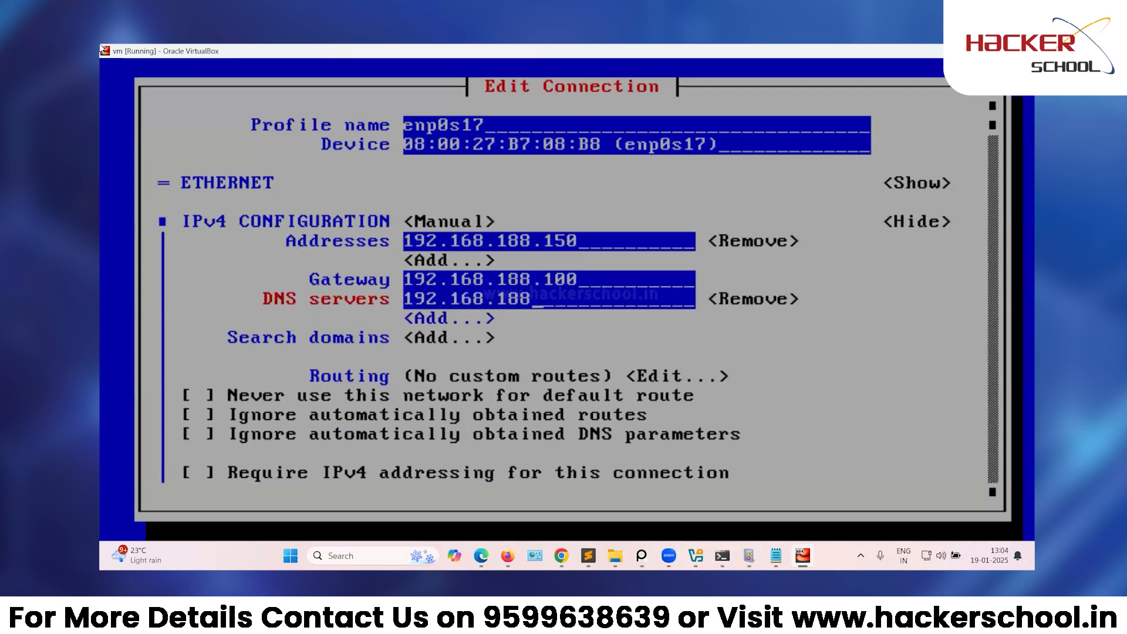
text(.100)
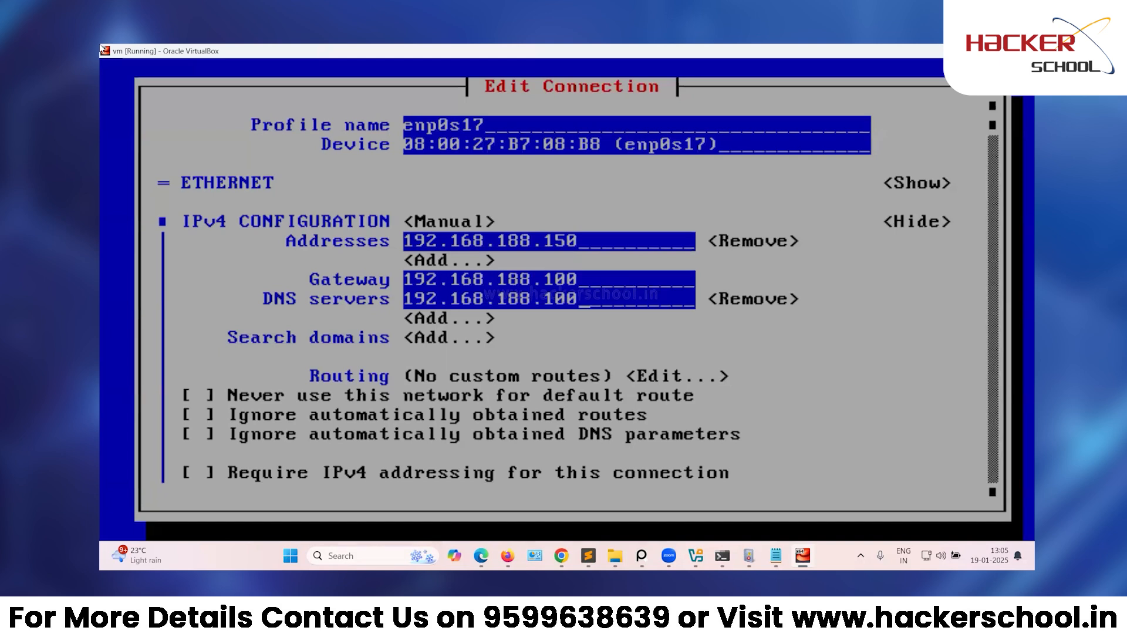
key(Tab)
key(Tab)
key(Tab)
key(Tab)
key(Tab)
key(Tab)
key(Tab)
key(Tab)
key(Tab)
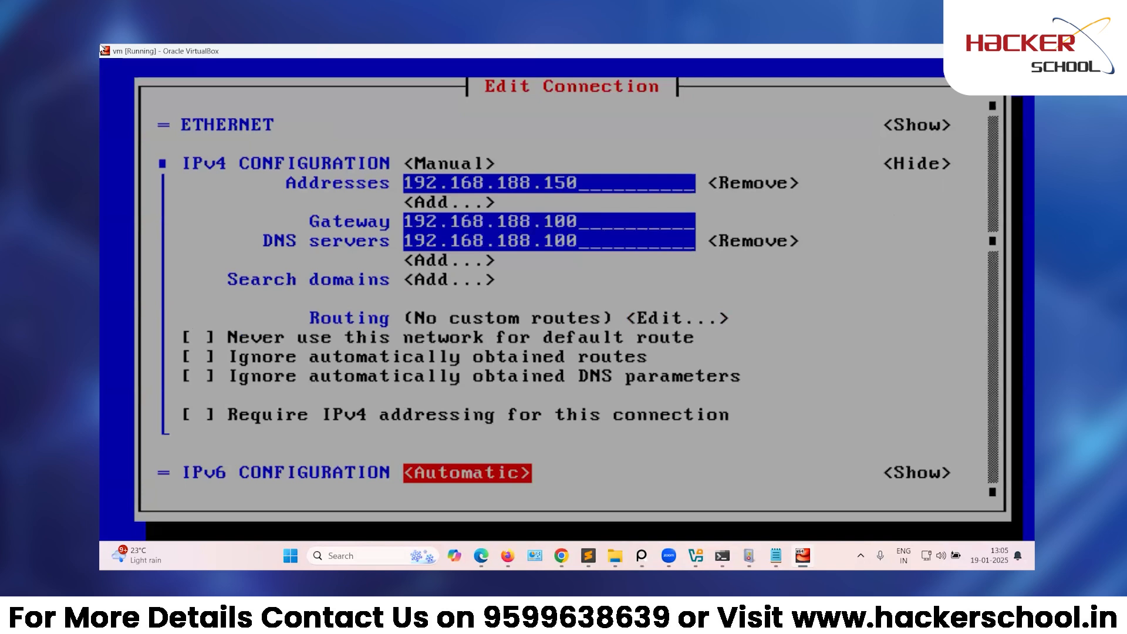
Set enp0s17's IPv6 configuration to Ignore.
key(Return)
key(Up)
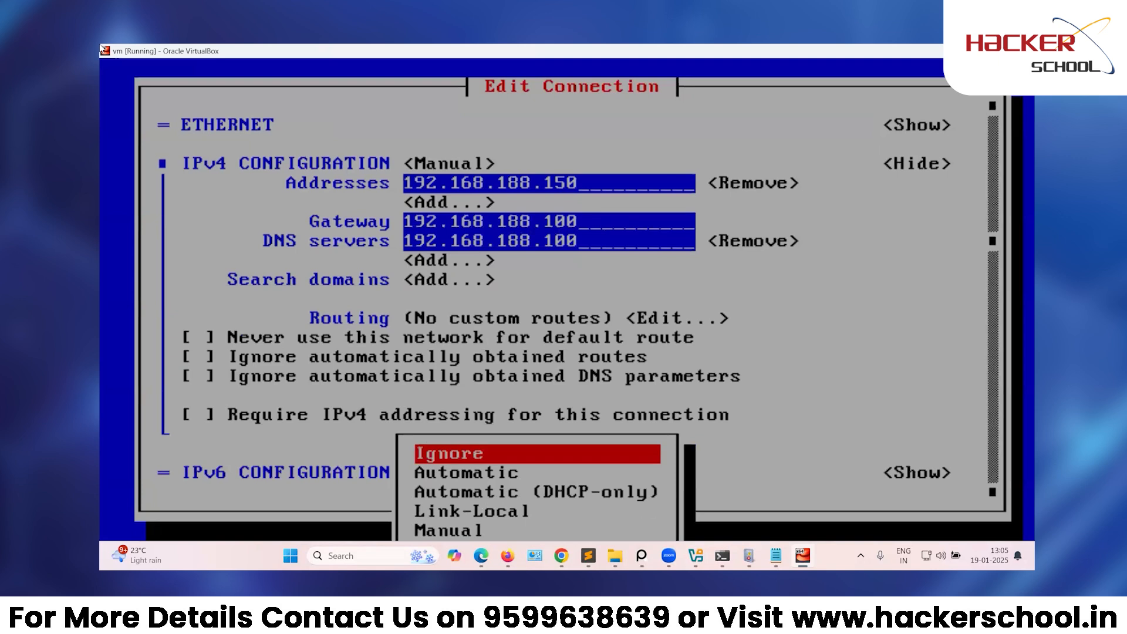
key(Return)
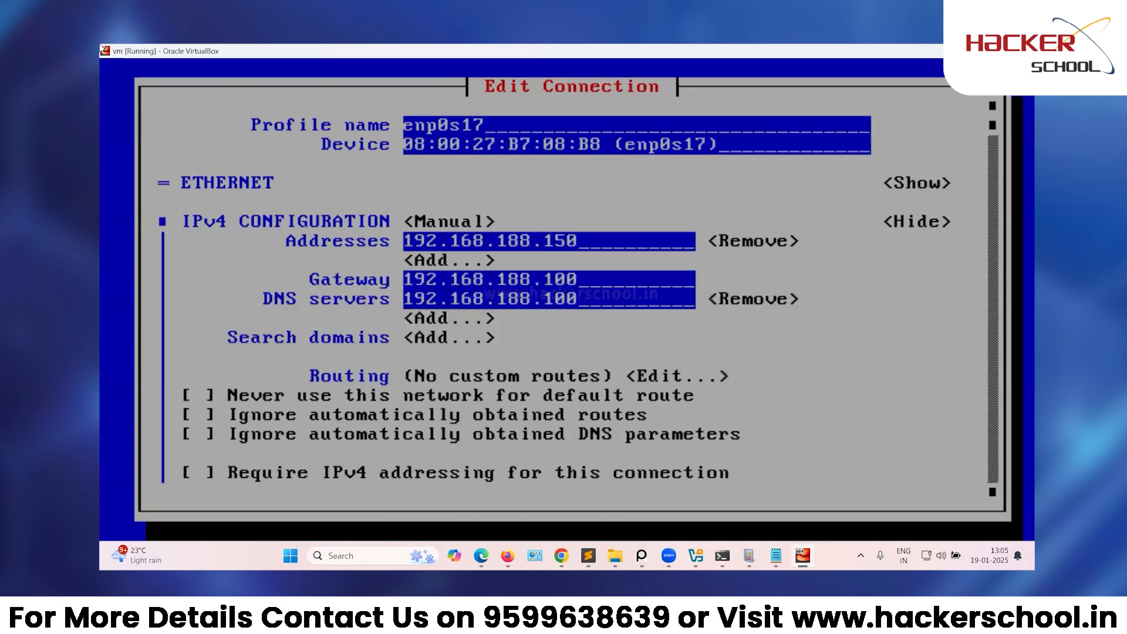
key(Tab)
key(Tab)
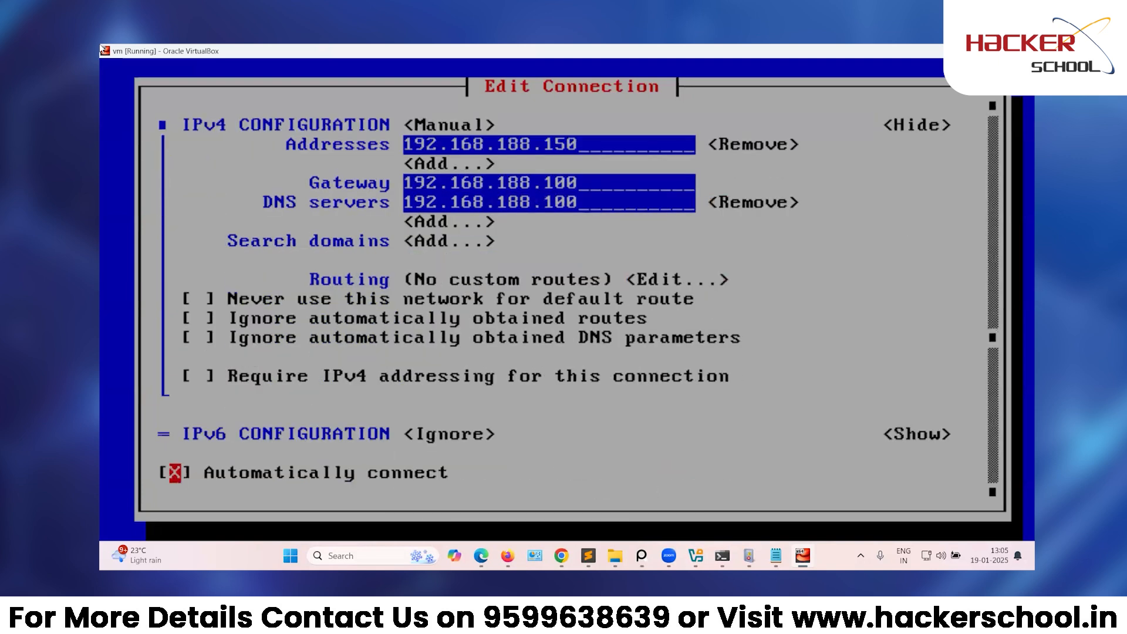
key(Tab)
key(Tab)
key(Tab)
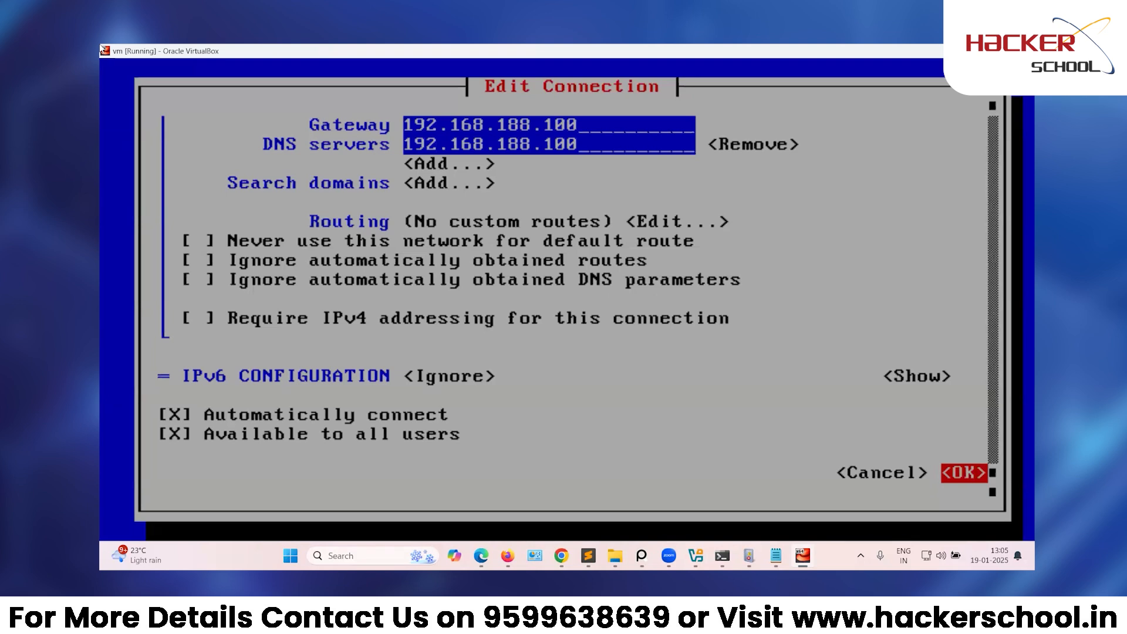
Save the enp0s17 profile and quit nmtui to the root shell.
key(Return)
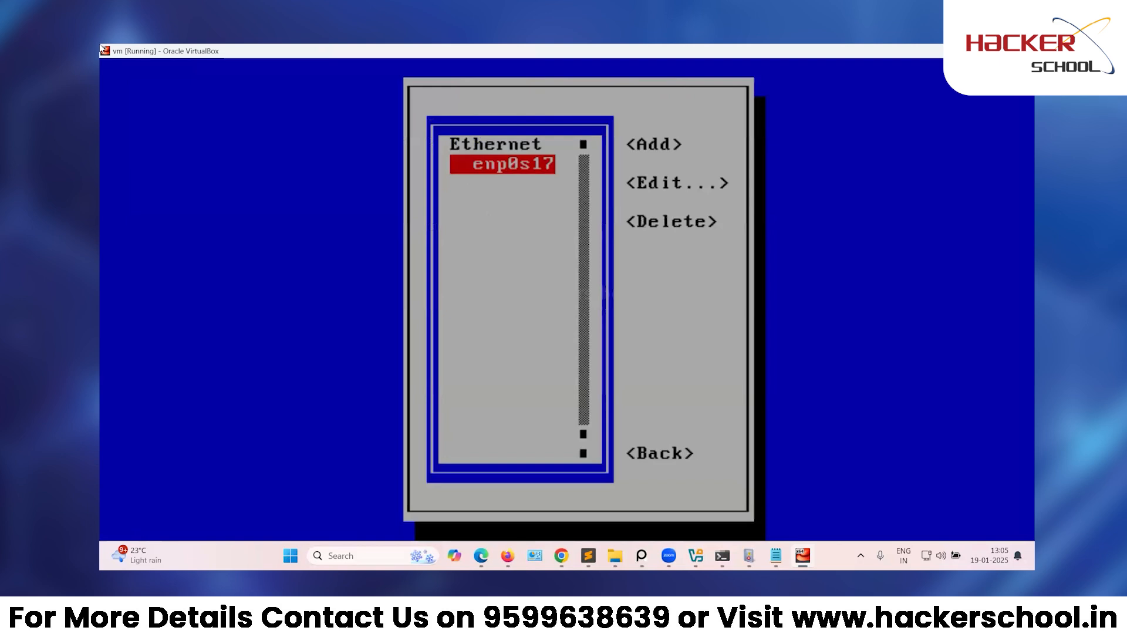
key(Tab)
key(Tab)
key(Tab)
key(Tab)
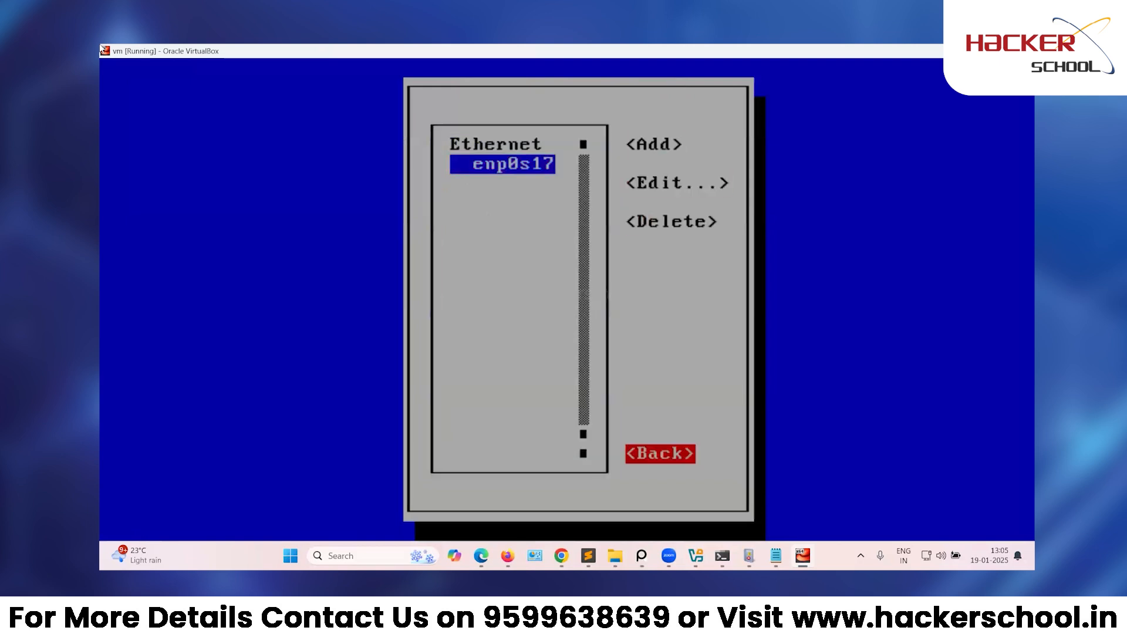
key(Return)
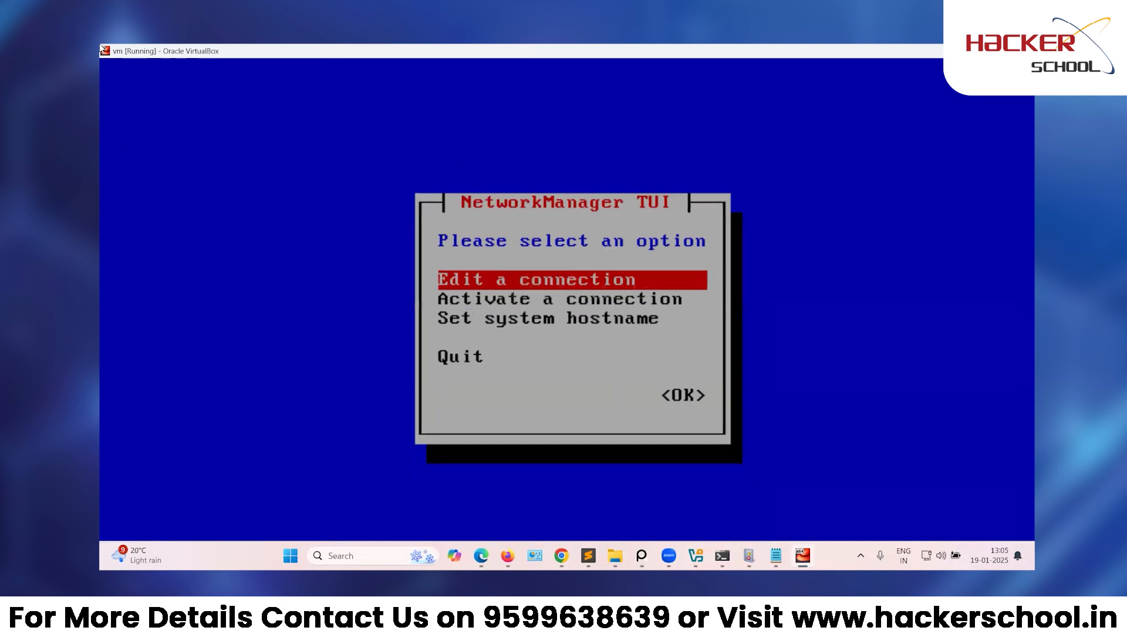
key(Down)
key(Down)
key(Down)
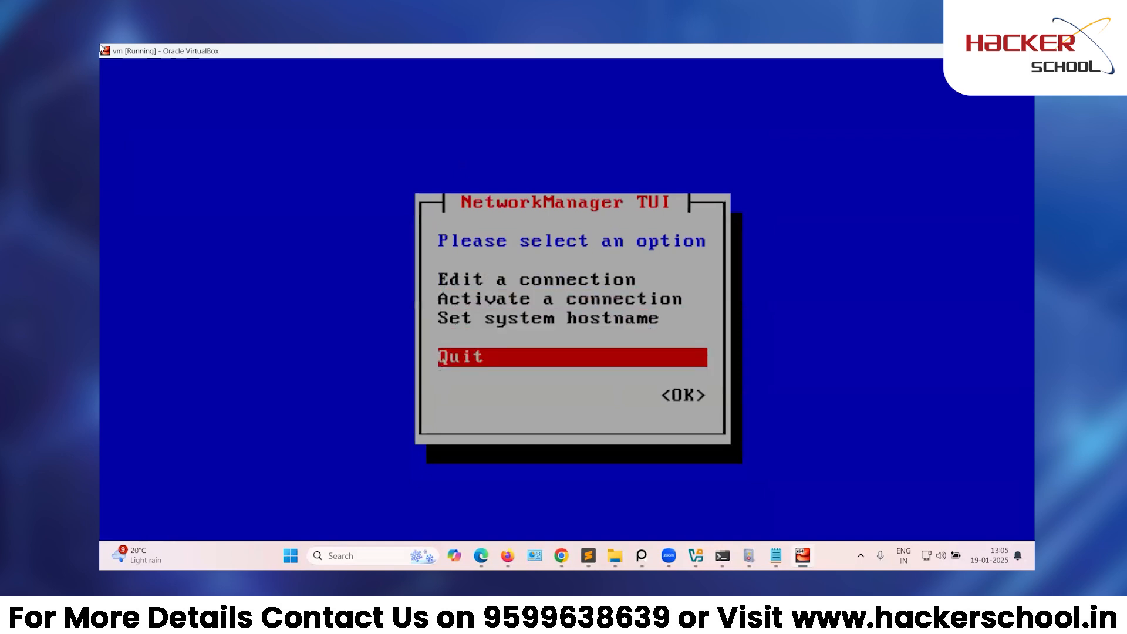
key(Tab)
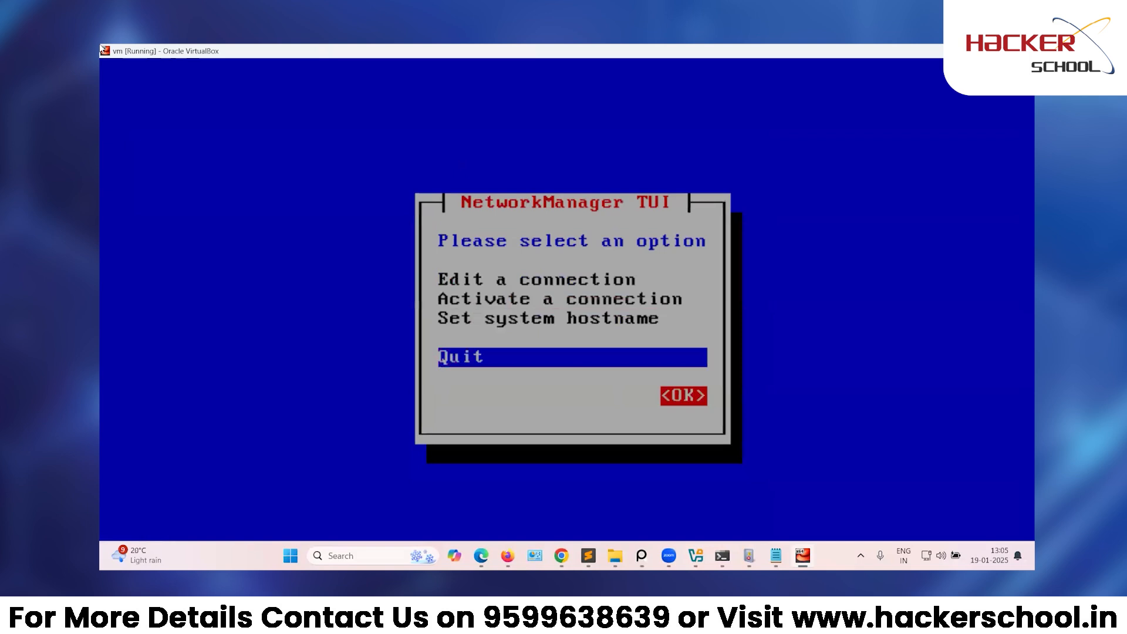
key(Return)
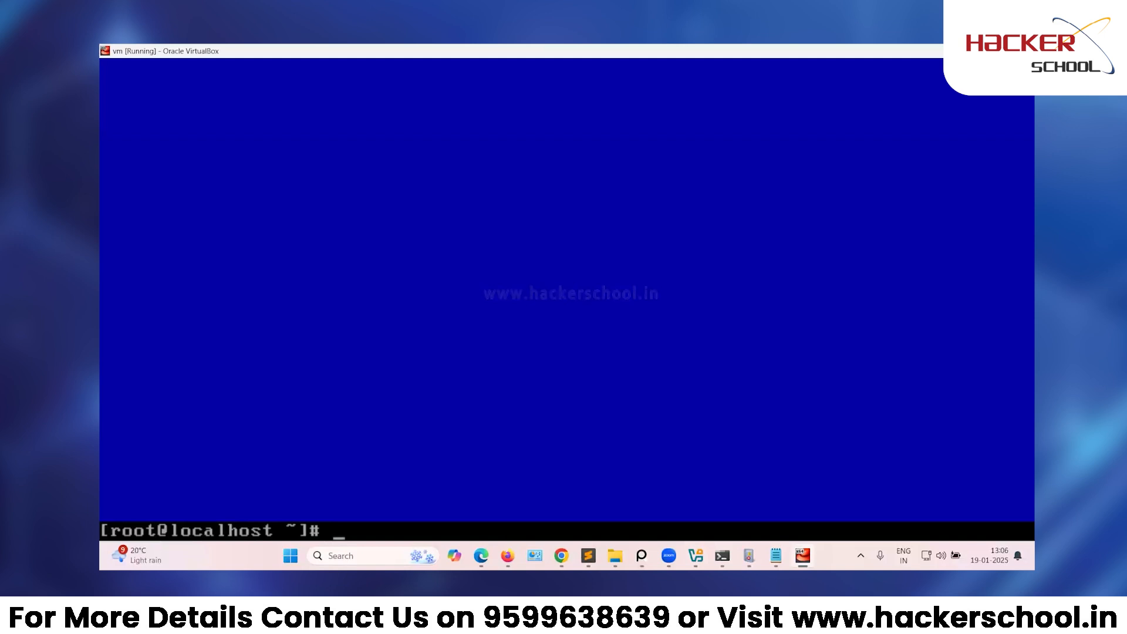
key(alt+Tab)
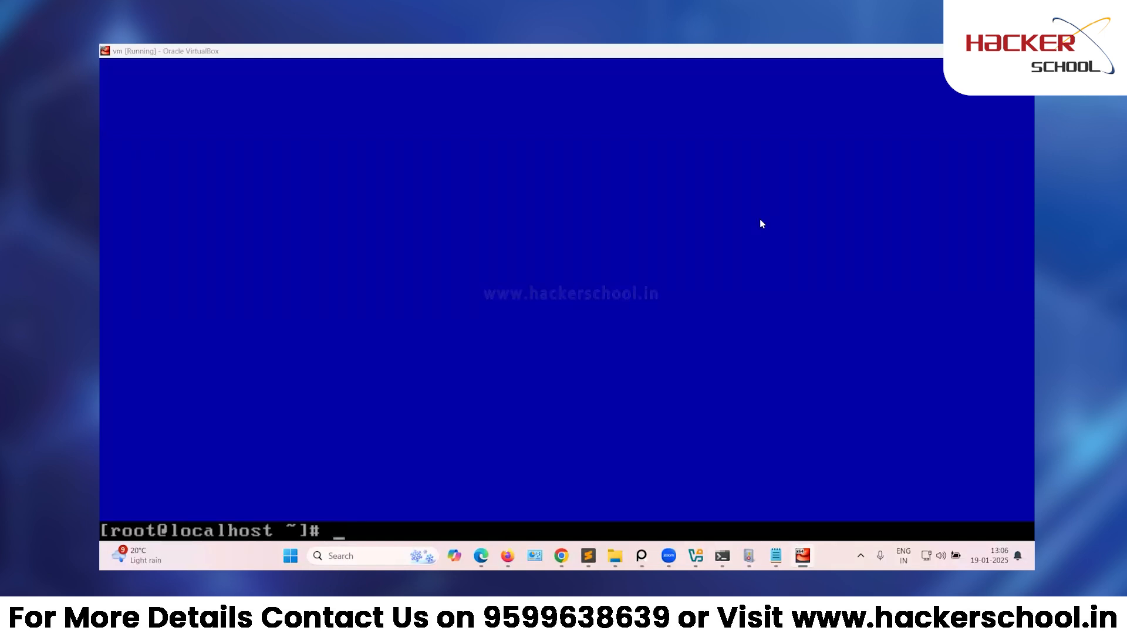
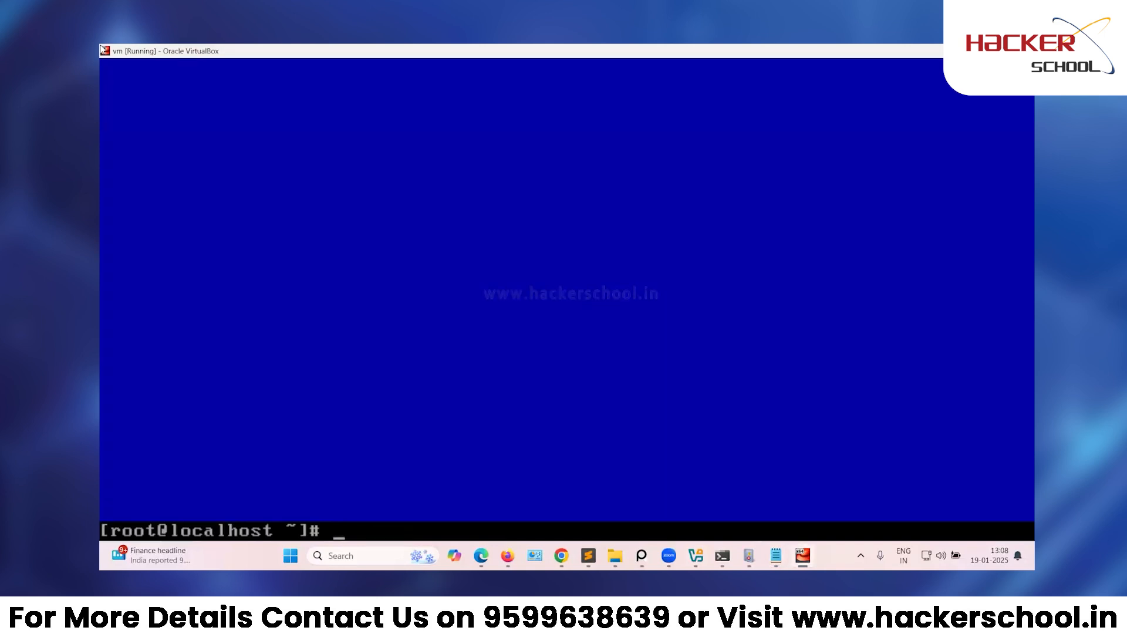
Clear the console and run echo "net.ipv6.conf.all.disable_ipv6=1" >> /etc/sysctl.conf.
key(ctrl+l)
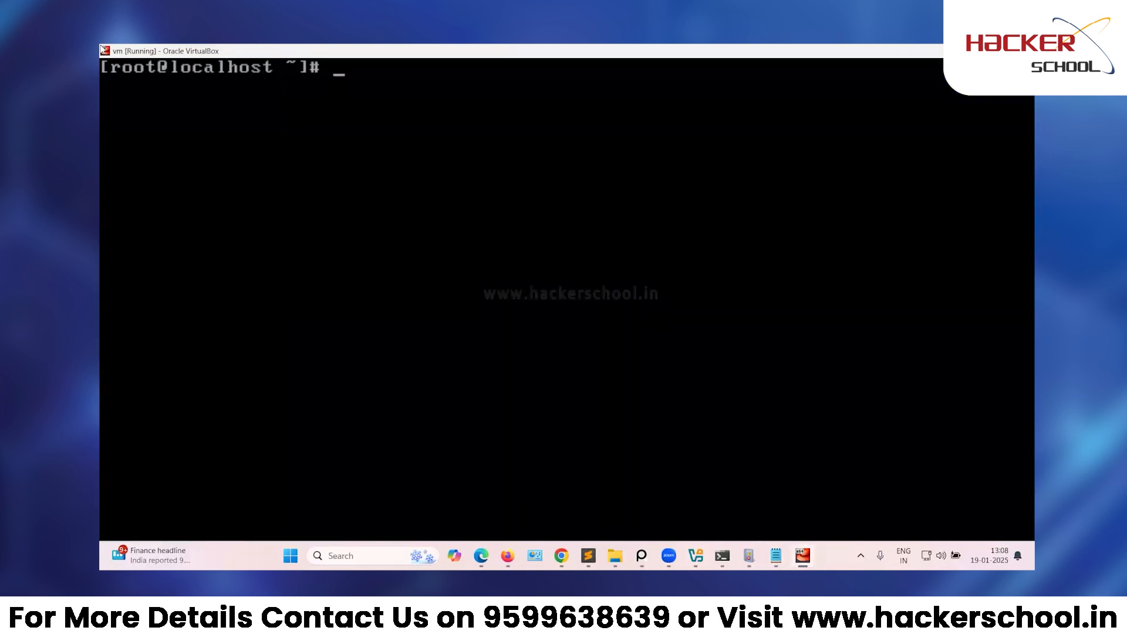
text(echo ")
text(net.ipv6)
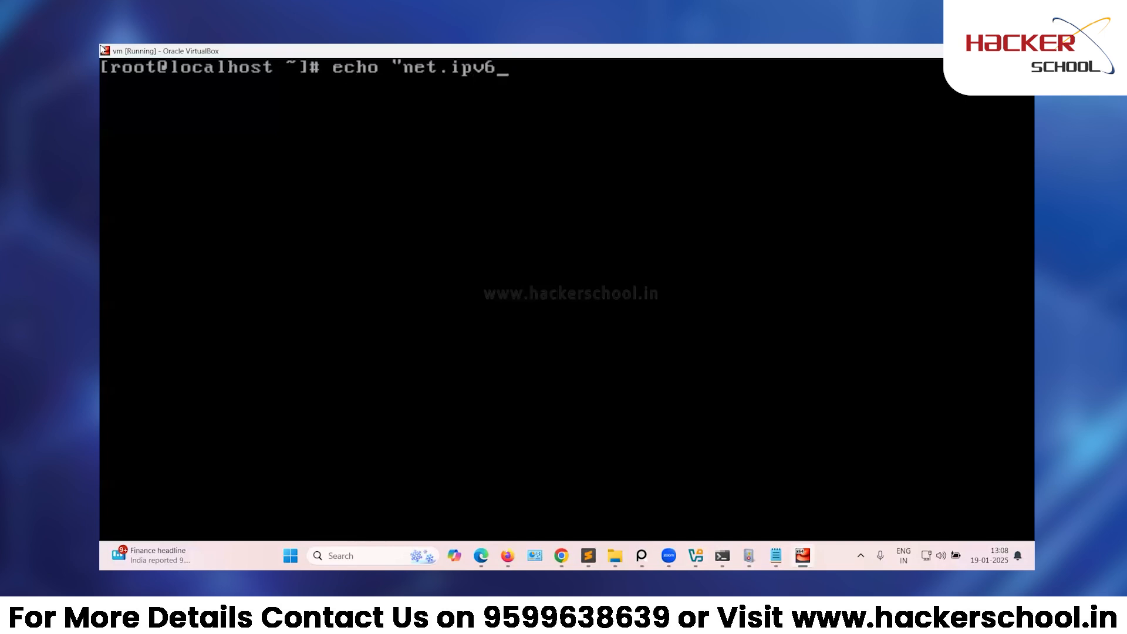
text(.conf)
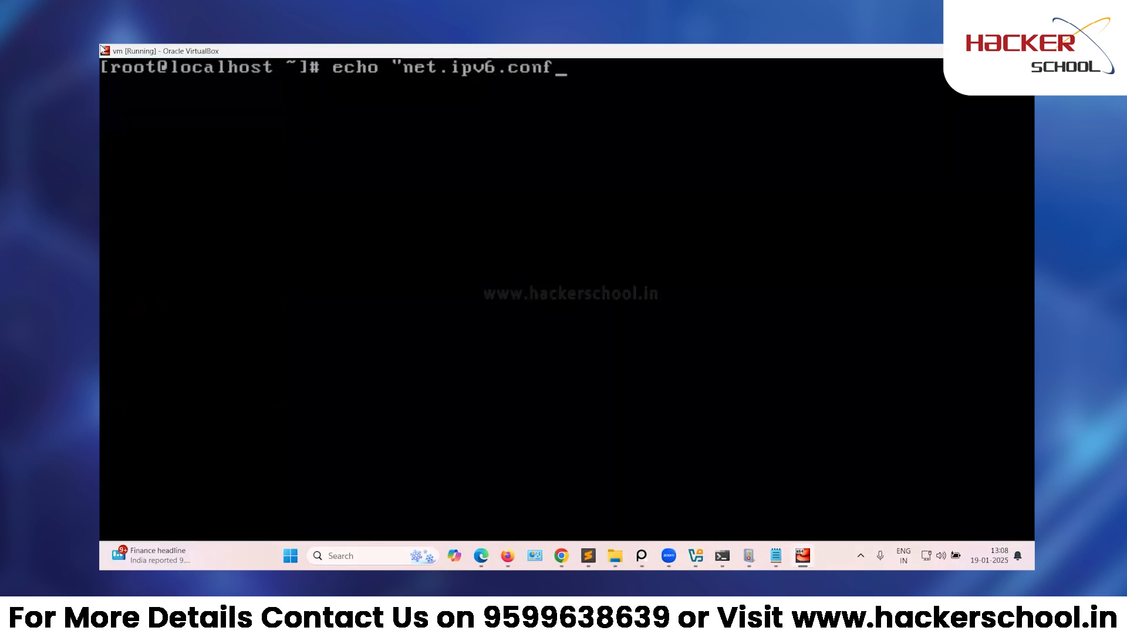
text(.all.disable)
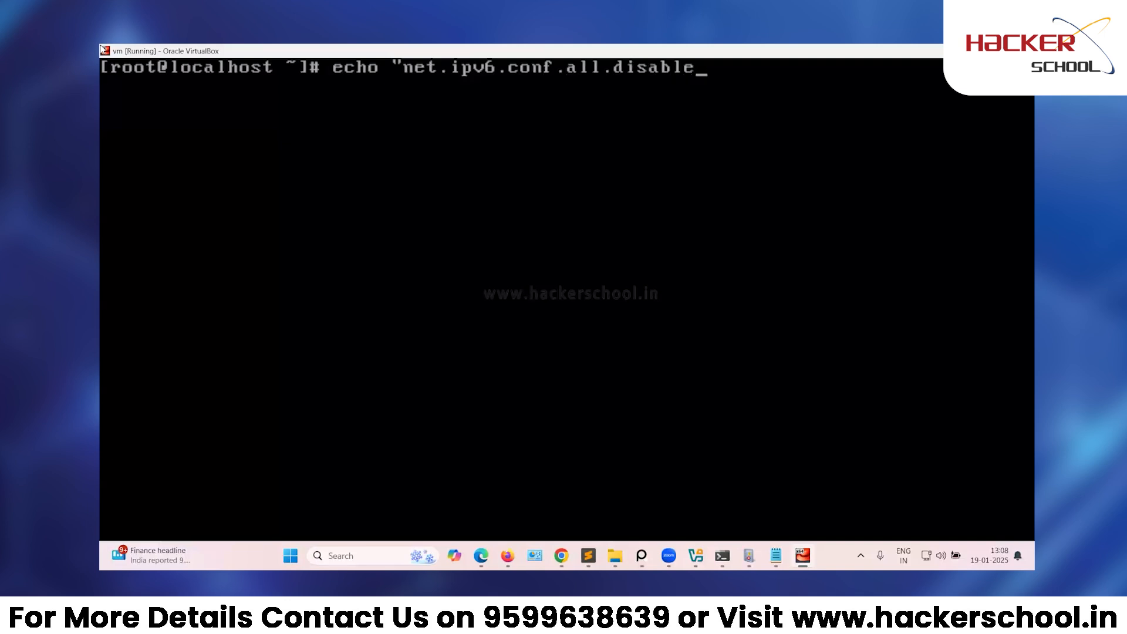
text(_ipv6=1")
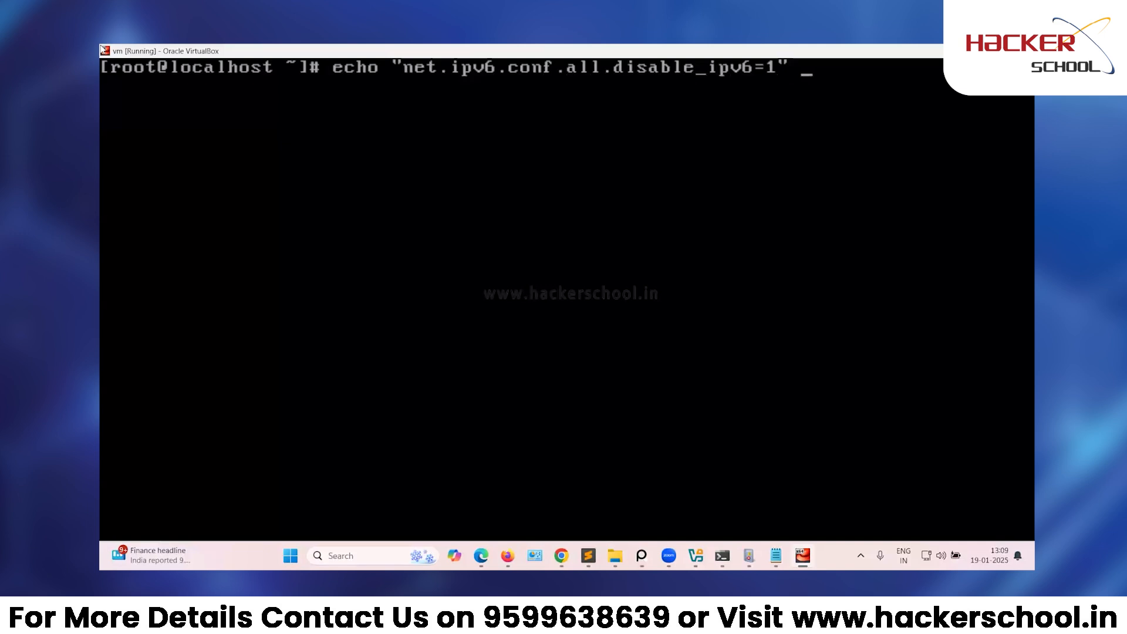
text(>>)
text(/etc/sysc)
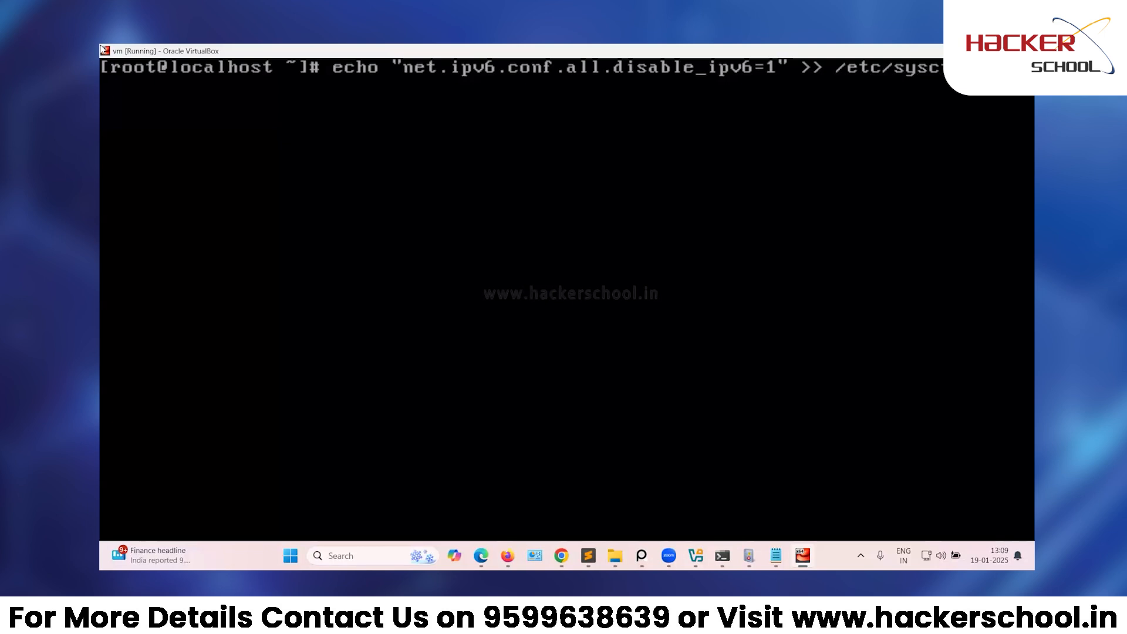
key(Return)
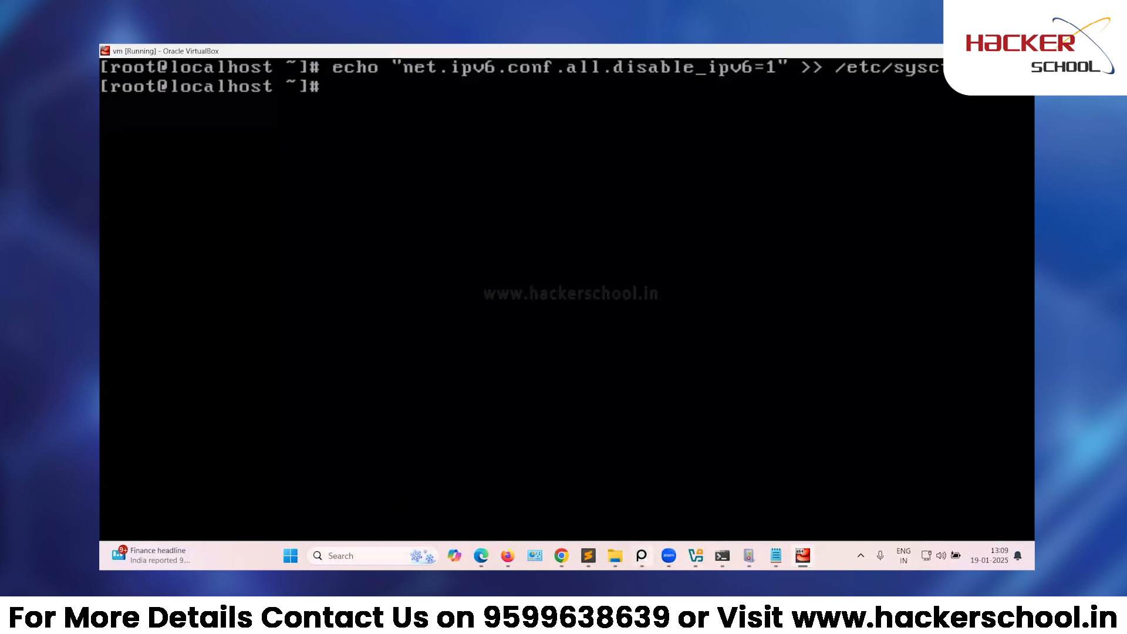
In the Sublime Text notes, add nmtui and the echo "net.ipv6.conf.all.disable_ipv6=1" >> /etc/sysctl.conf line.
key(alt+Tab)
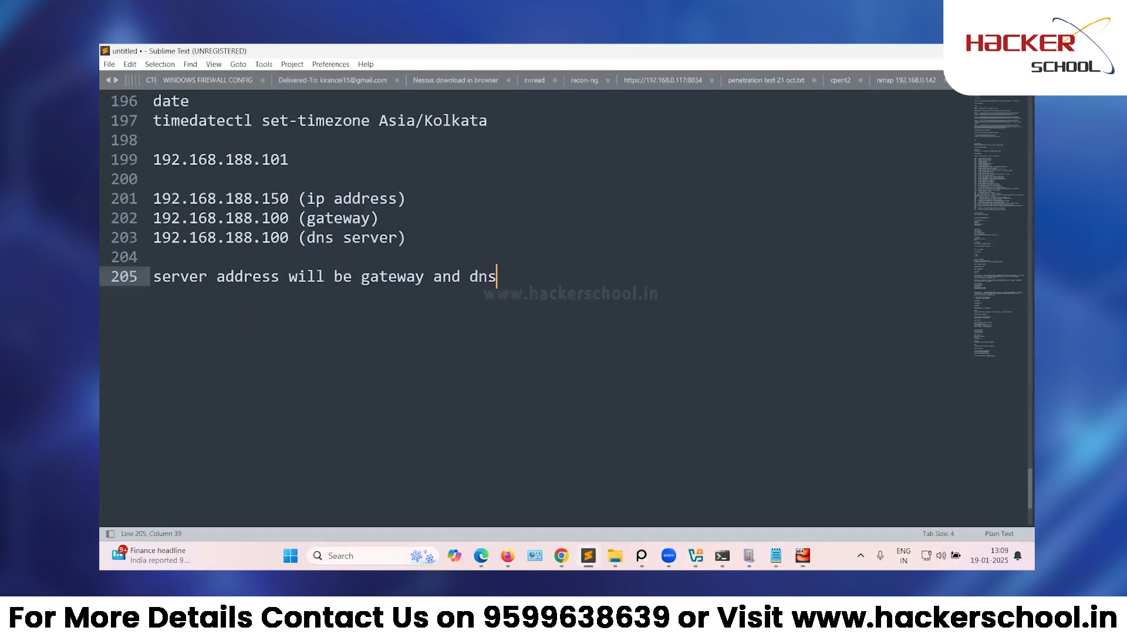
key(Return)
key(Return)
text(nmtui)
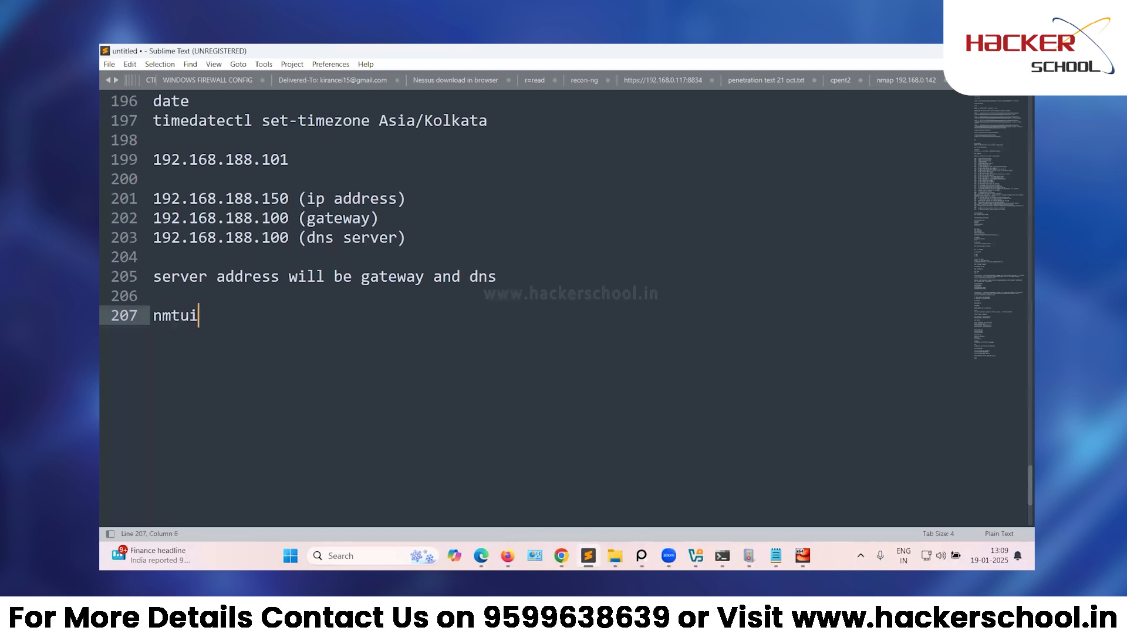
key(Return)
key(Return)
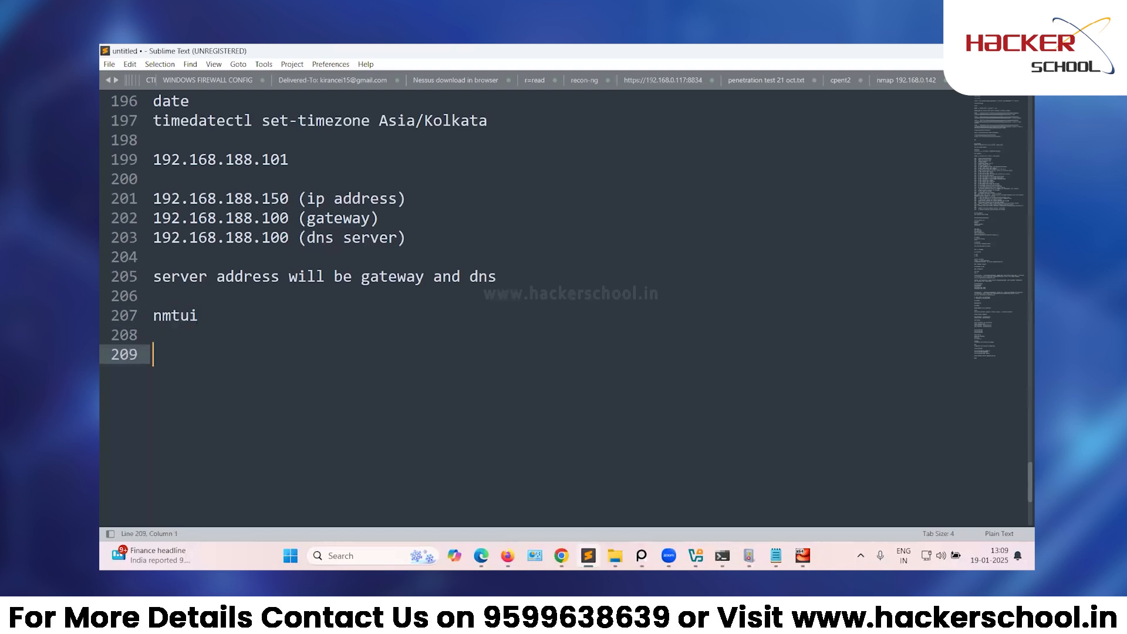
text(echo "net.ipv6.conf.all.disable)
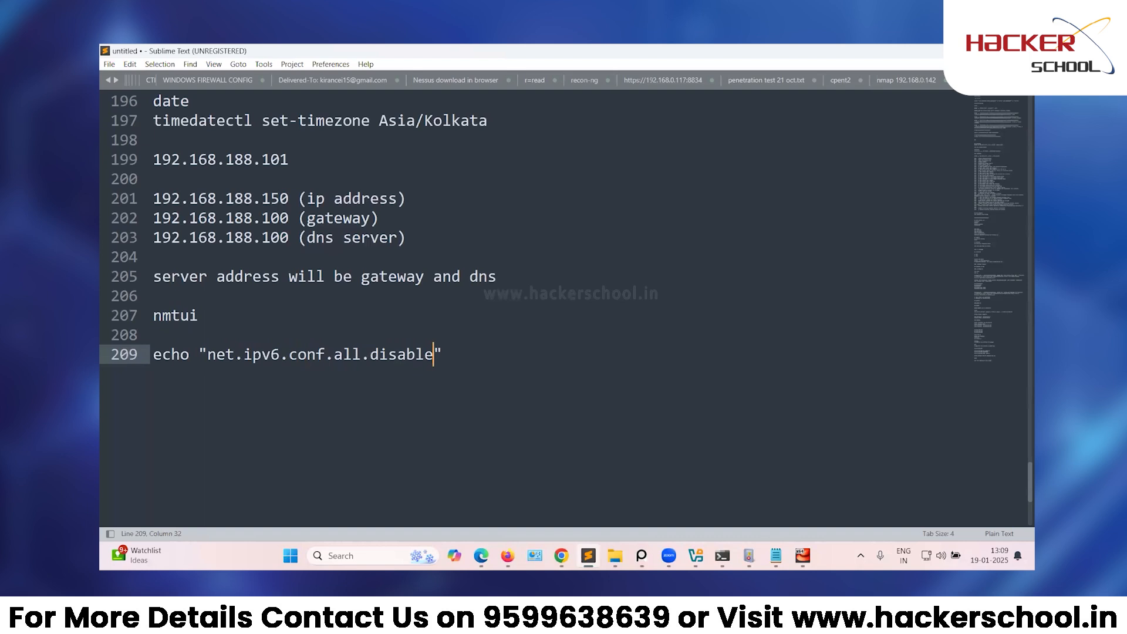
text(_ipv6=1)
key(Right)
text(>> /etc)
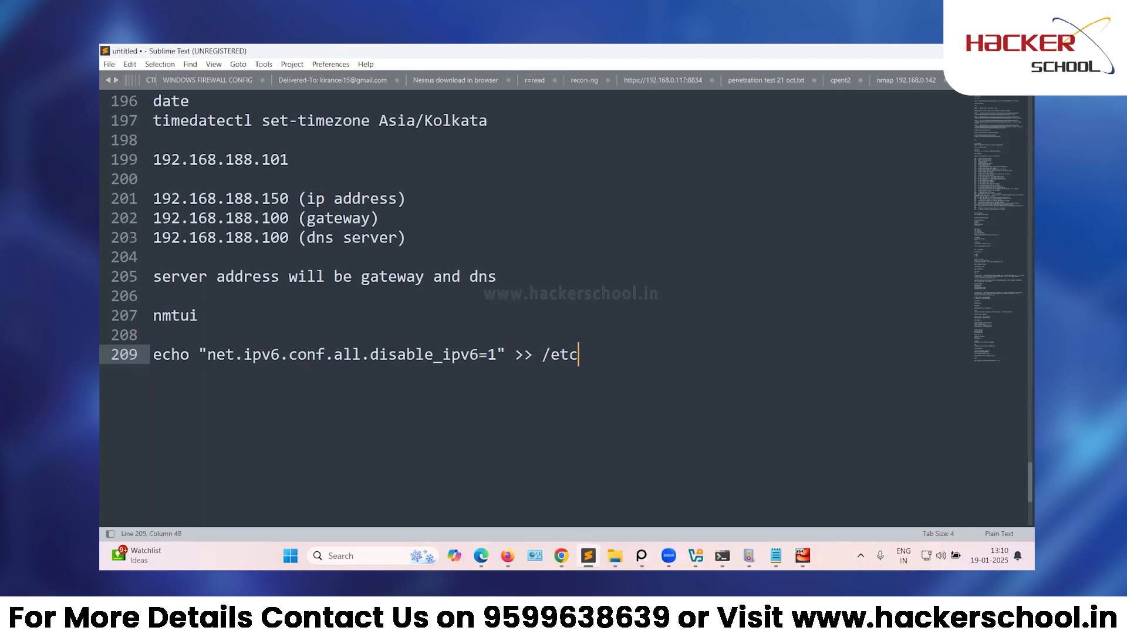
text(/sysctl.con)
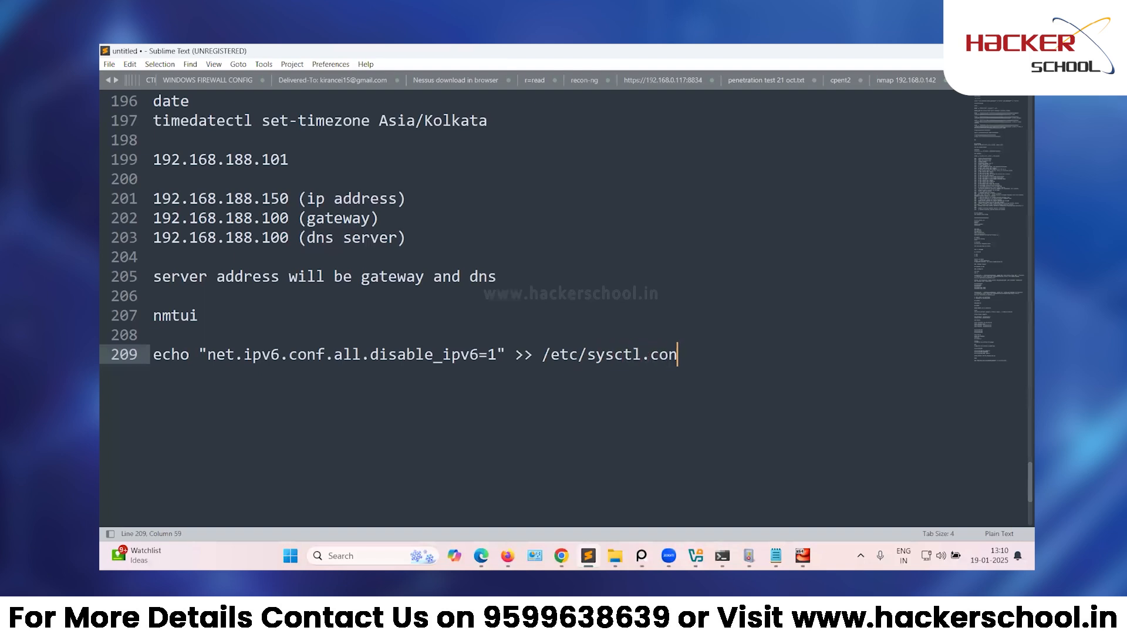
text(f)
key(Return)
key(Return)
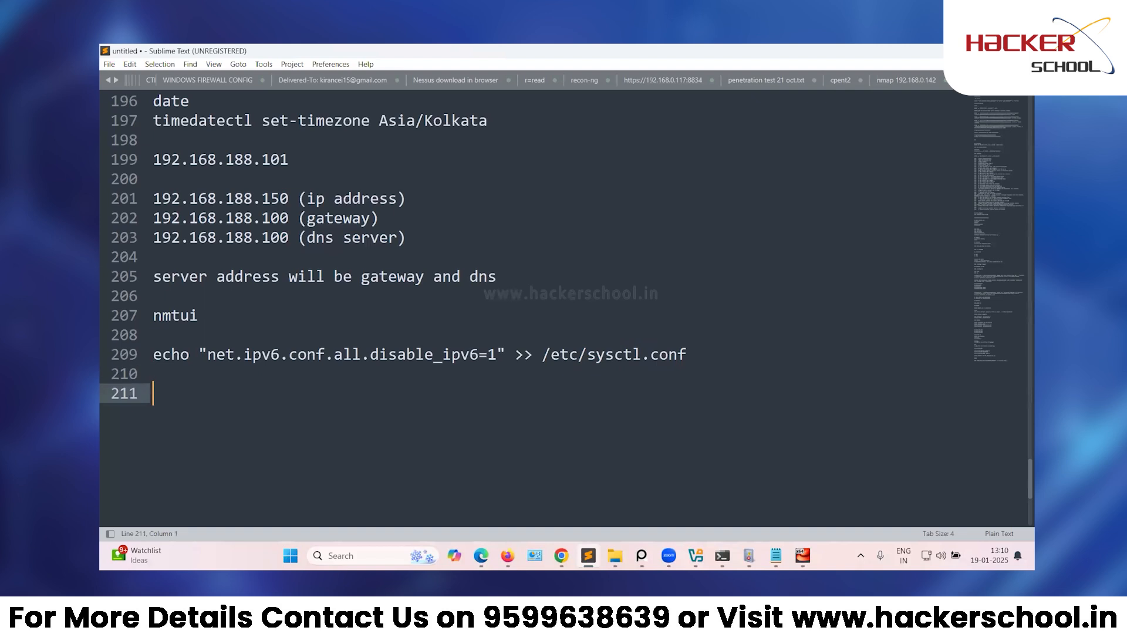
Copy the echo command line from the notes and return to the VM terminal.
drag(716, 353, 132, 346)
key(ctrl+c)
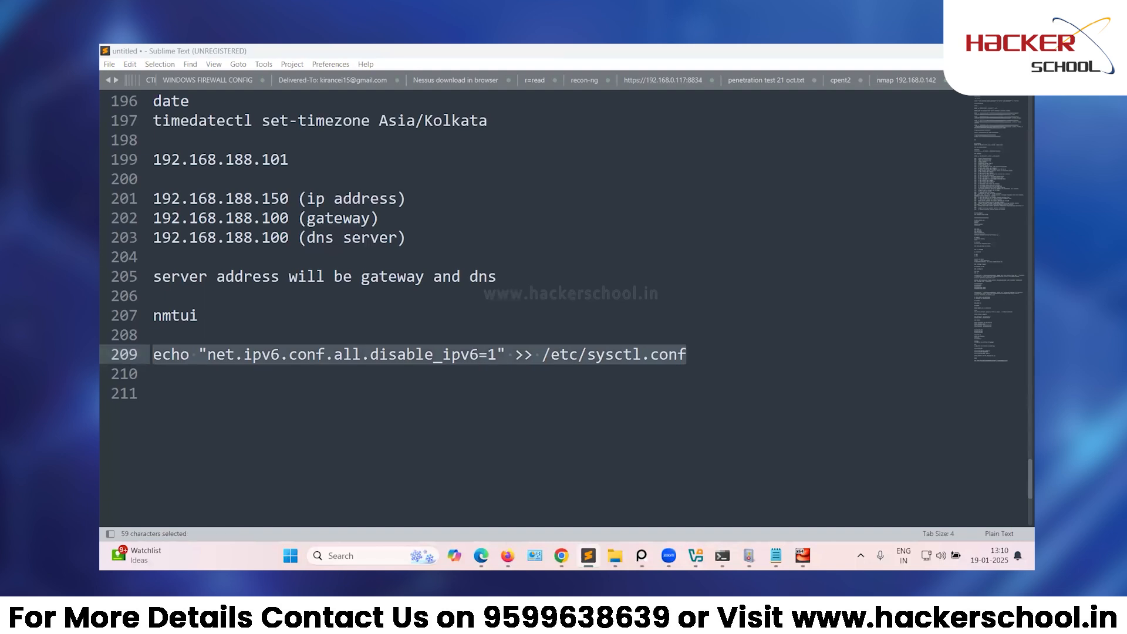
click(543, 450)
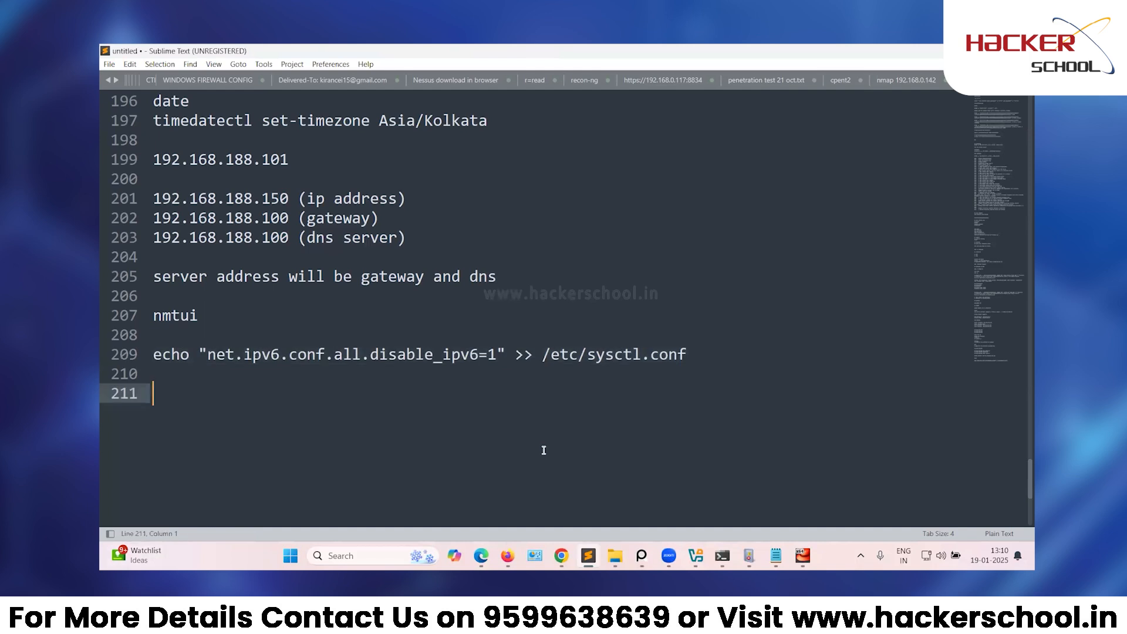
click(784, 506)
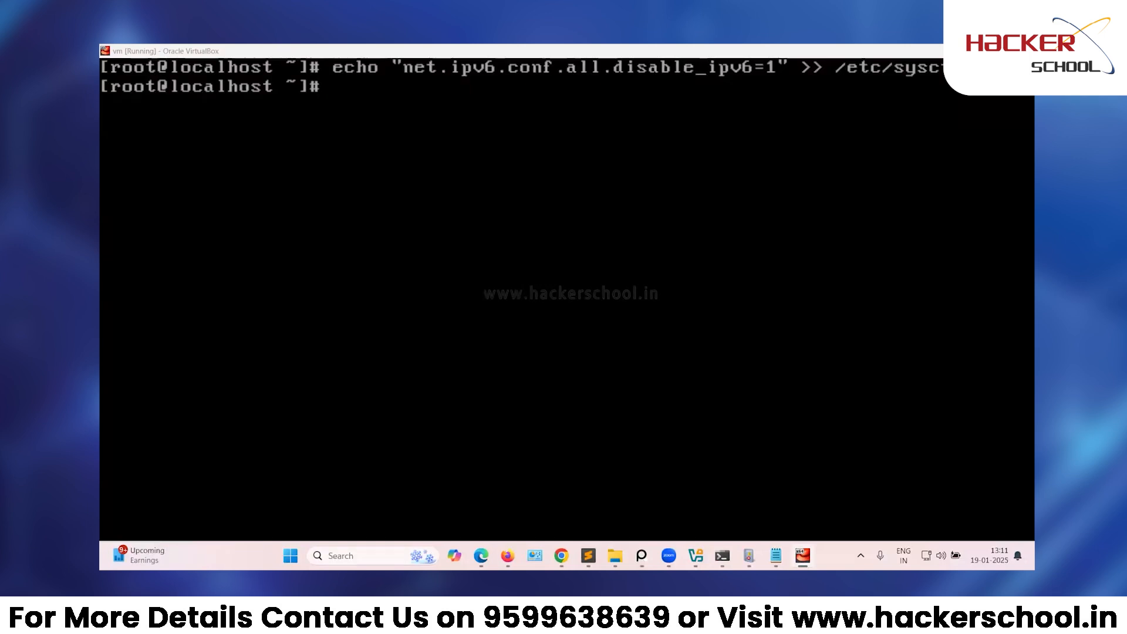
Open /etc/redhat-release in vi, using Tab completion, to show CentOS Linux release 7.7.1908 (Core).
click(566, 300)
text(vi)
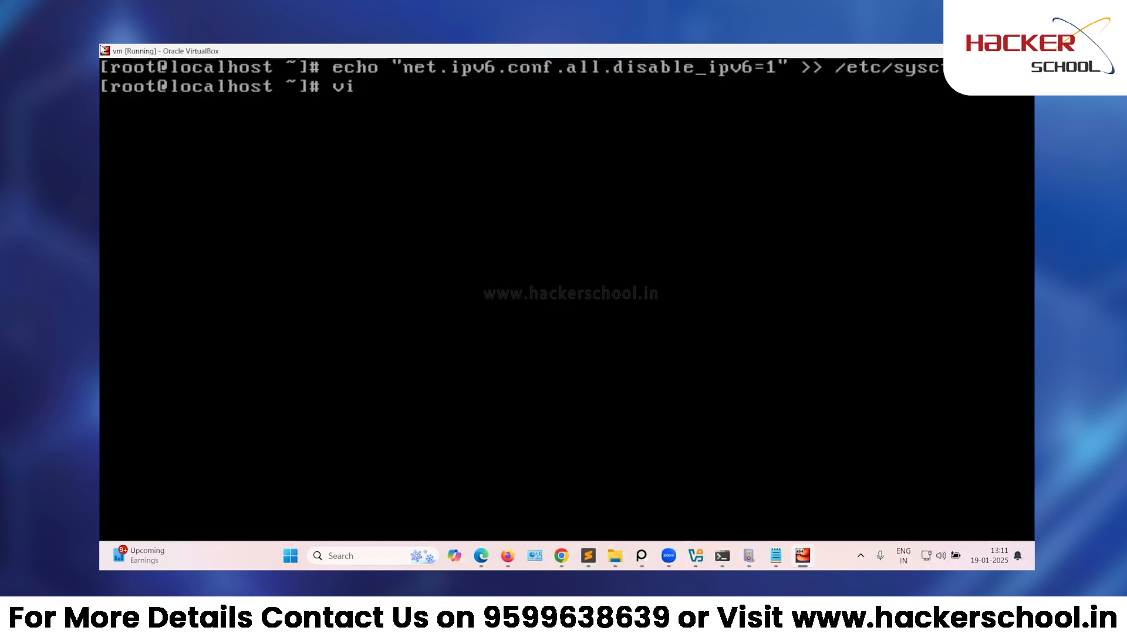
text( /etc/)
text(red)
key(Tab)
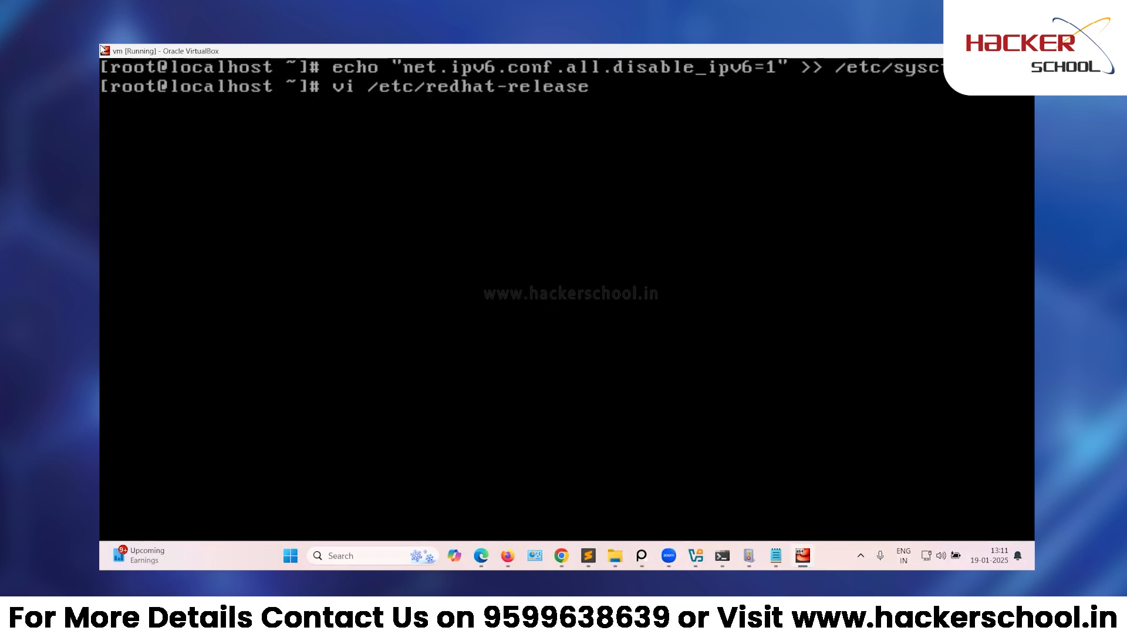
key(Return)
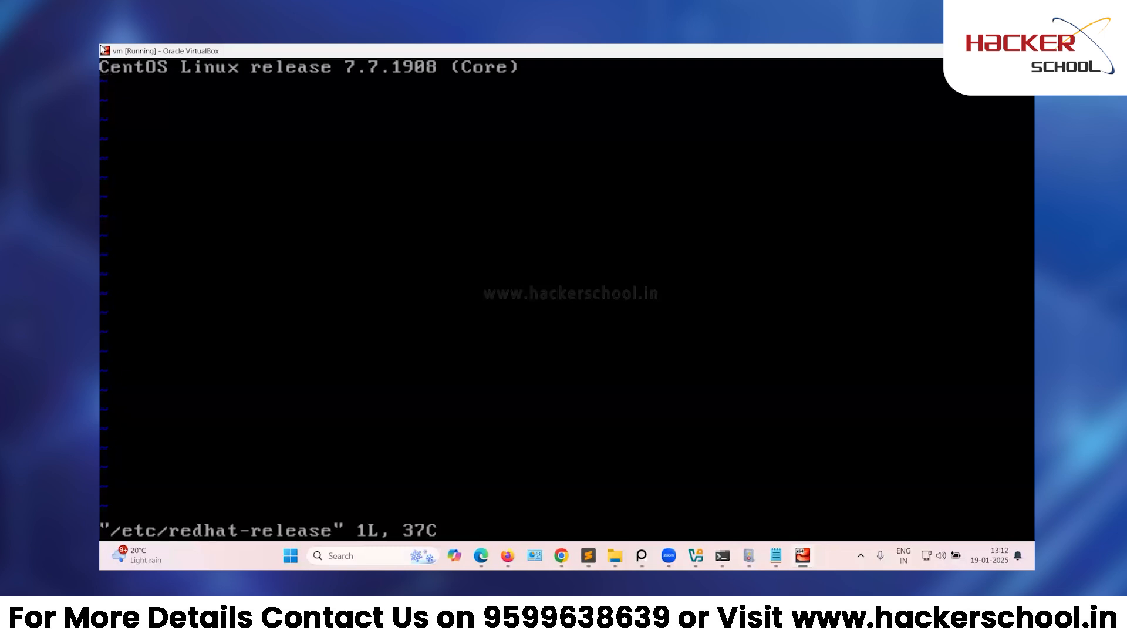
Change the version in the release line from 7.7.1908 to 7.5.1804 and leave insert mode.
key(i)
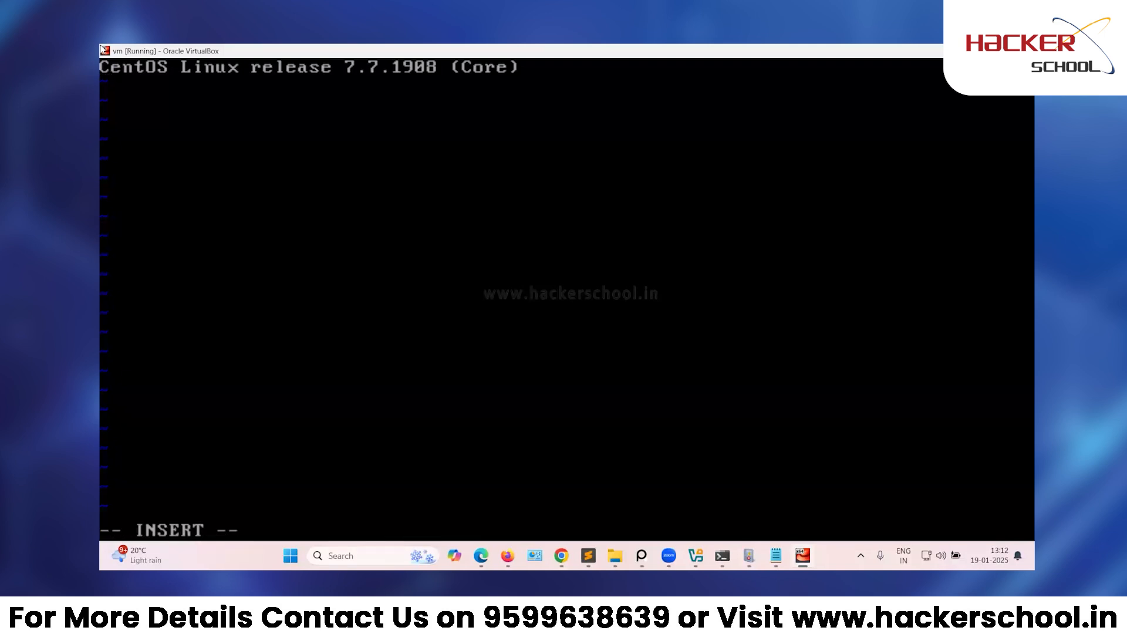
key(Right)
key(Right)
key(Right)
key(Right)
key(Right)
key(Right)
key(Right)
key(Right)
key(Right)
key(Right)
key(Right)
key(Right)
key(Right)
key(Right)
key(Right)
key(Right)
key(Right)
key(Right)
key(Right)
key(Right)
key(Right)
key(Right)
key(Right)
key(Right)
key(Right)
key(Right)
key(Right)
key(BackSpace)
key(BackSpace)
key(BackSpace)
key(BackSpace)
key(BackSpace)
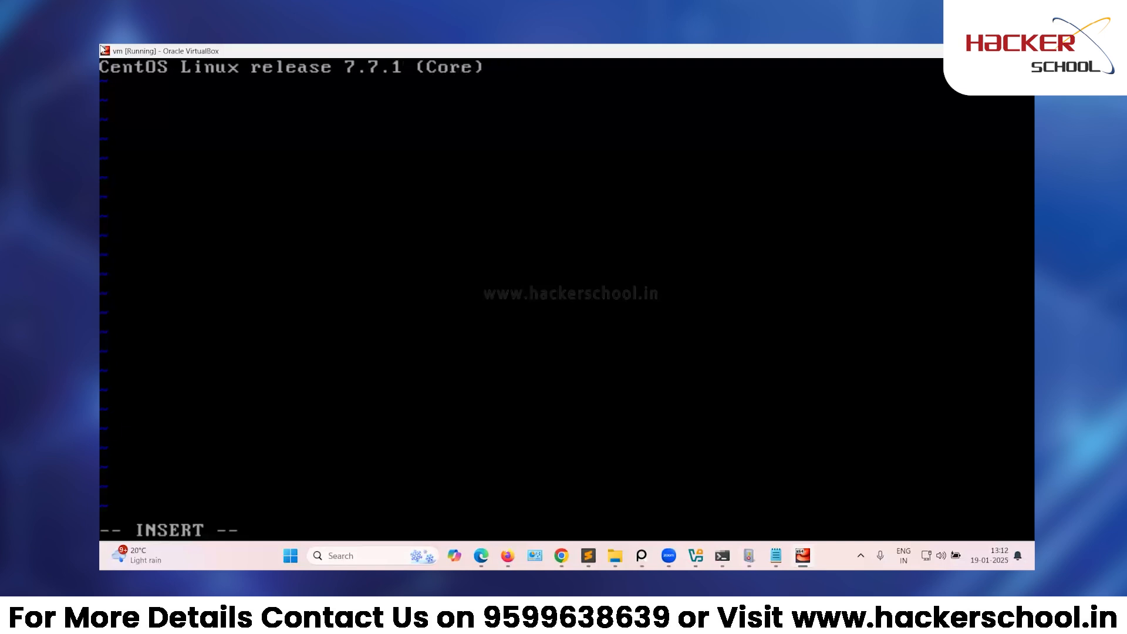
key(BackSpace)
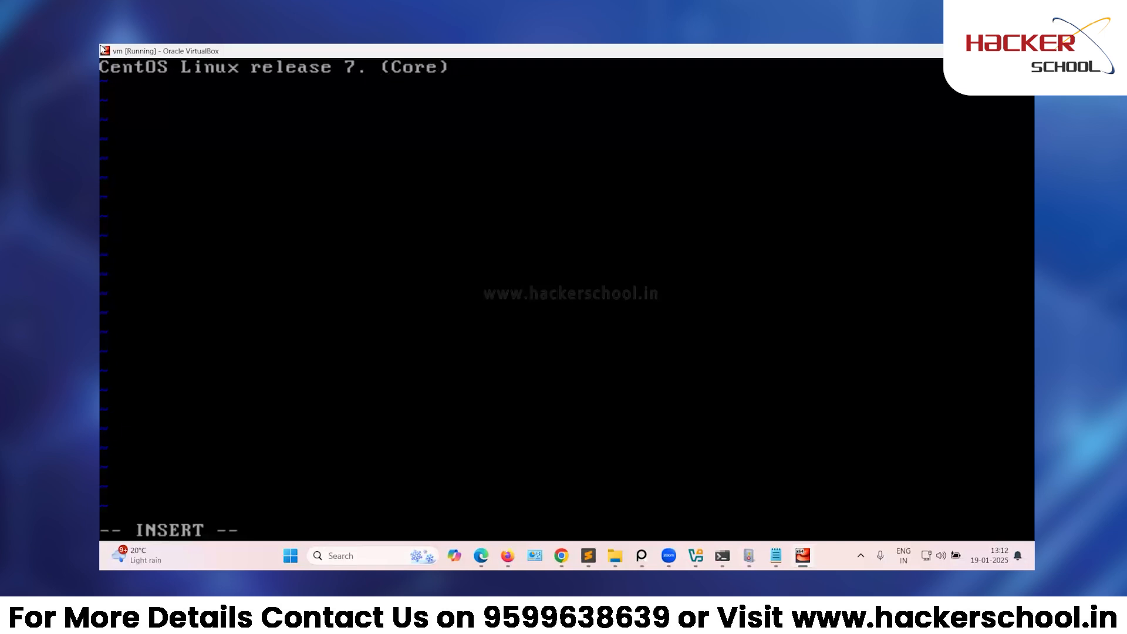
text(5.1804)
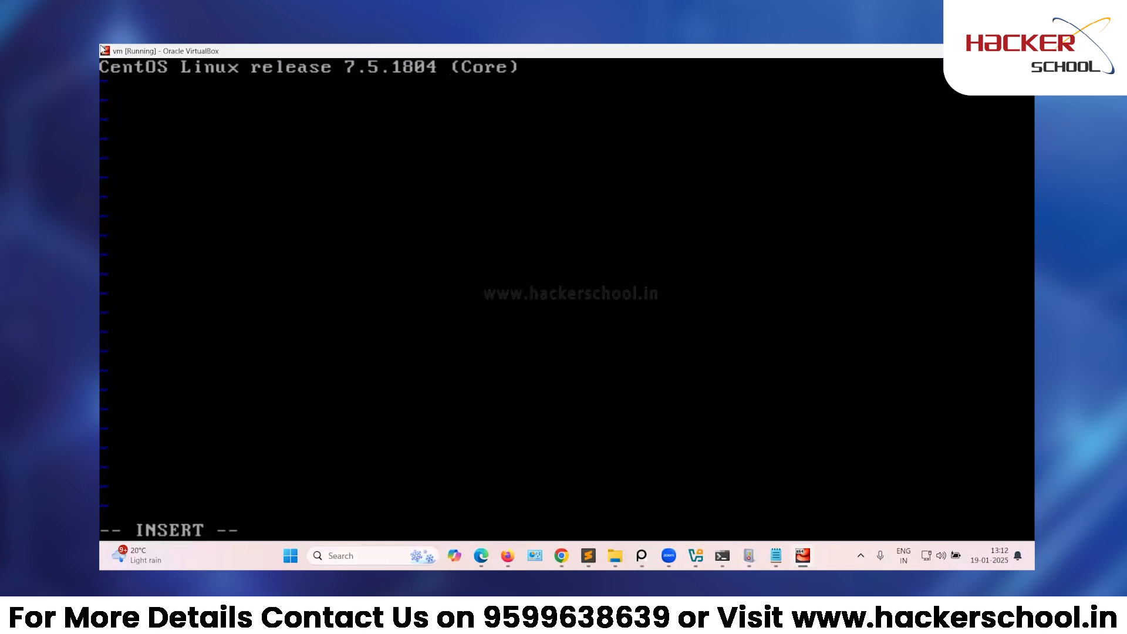
key(Escape)
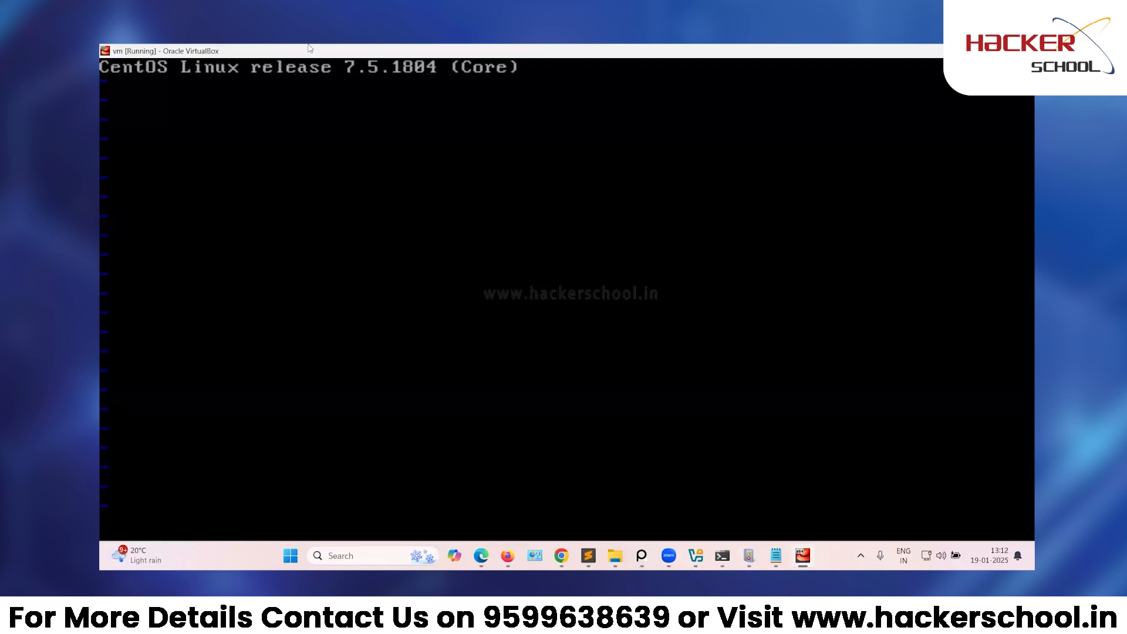
Start entering the :wq save-and-quit command, correcting several mistyped characters.
text(:.!)
key(BackSpace)
key(BackSpace)
key(BackSpace)
text(!!q)
key(BackSpace)
text(wq)
key(BackSpace)
key(BackSpace)
key(BackSpace)
key(BackSpace)
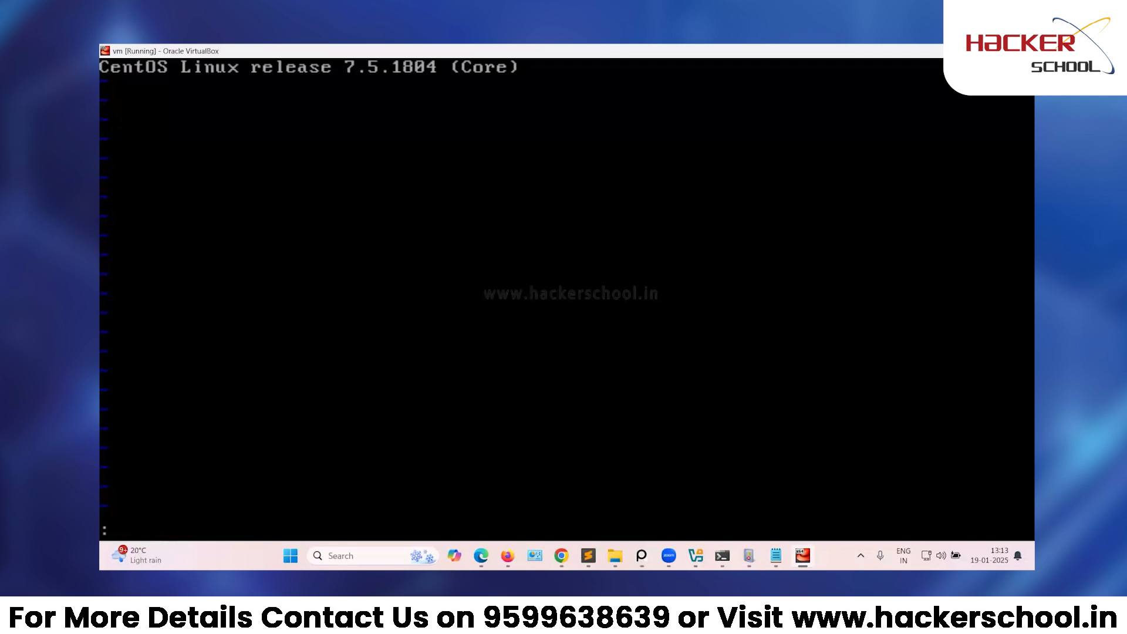
Save /etc/redhat-release with :wq! and reboot the CentOS VM.
text(wq!)
key(Return)
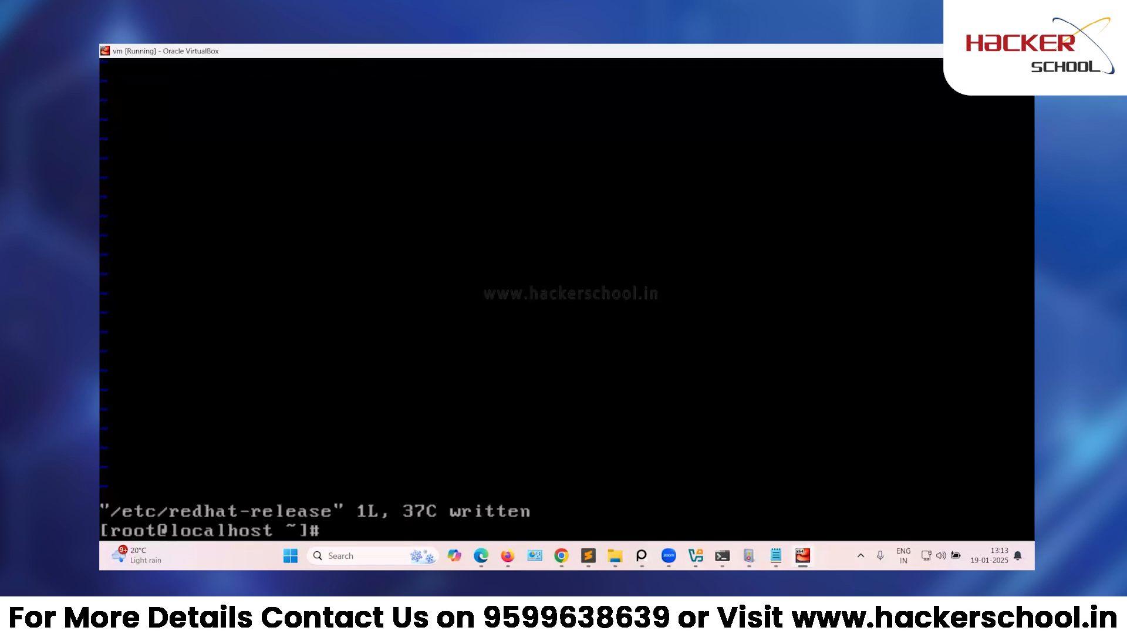
text(reboot)
key(Return)
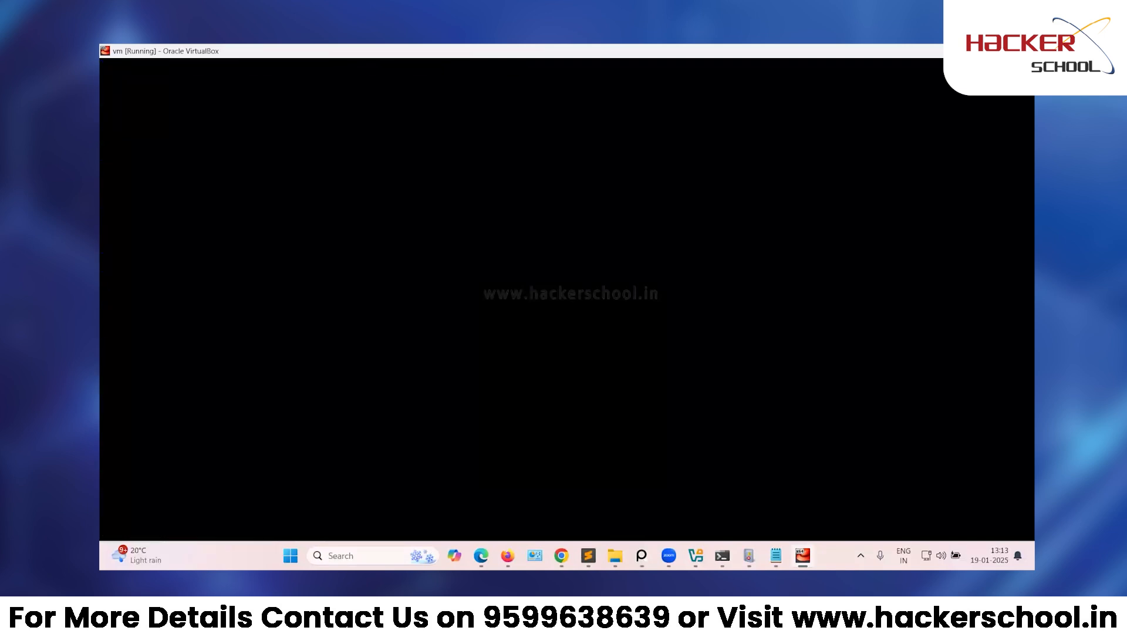
Note 'vi /etc/redhat-release' and 'change version number to 7.5.1804' in Sublime Text.
key(alt+Tab)
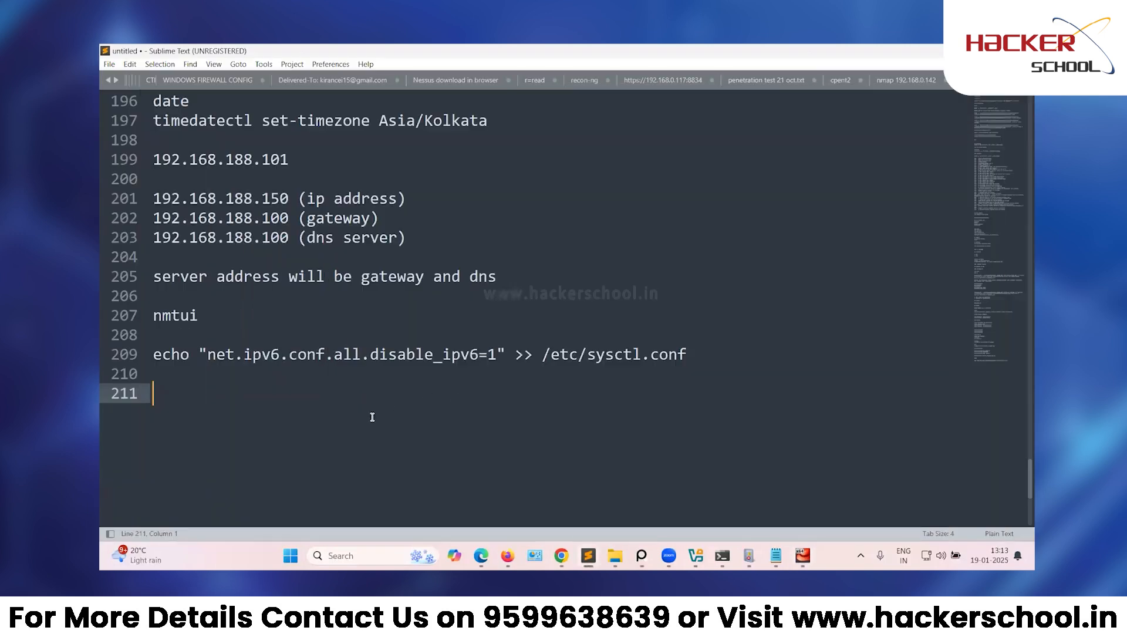
text(vi /etc/redhat)
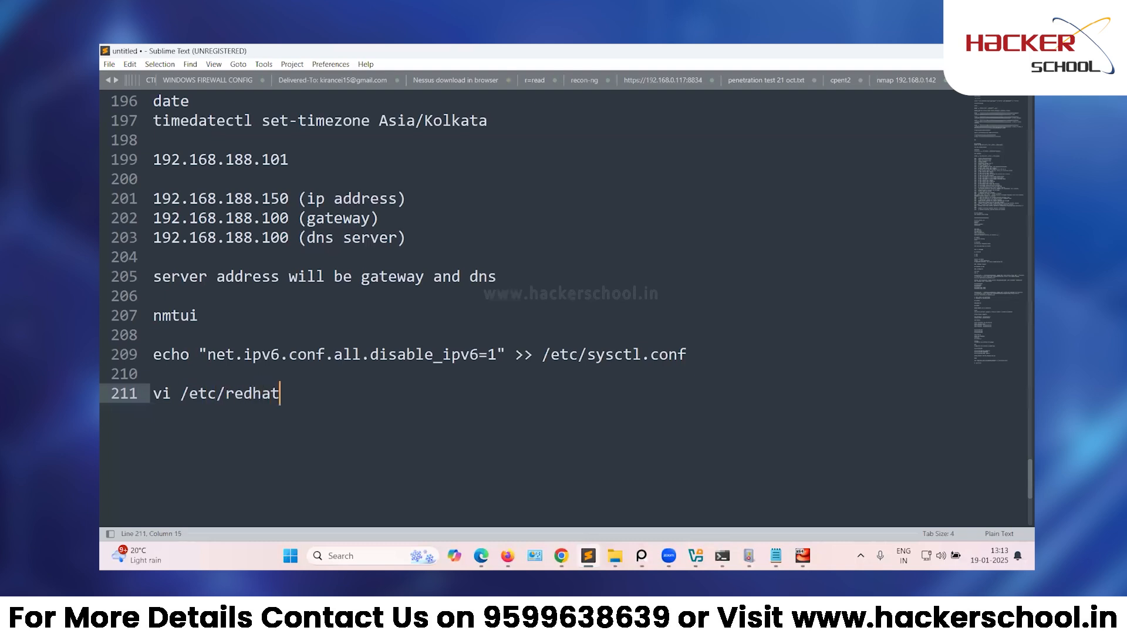
text(-release)
key(Return)
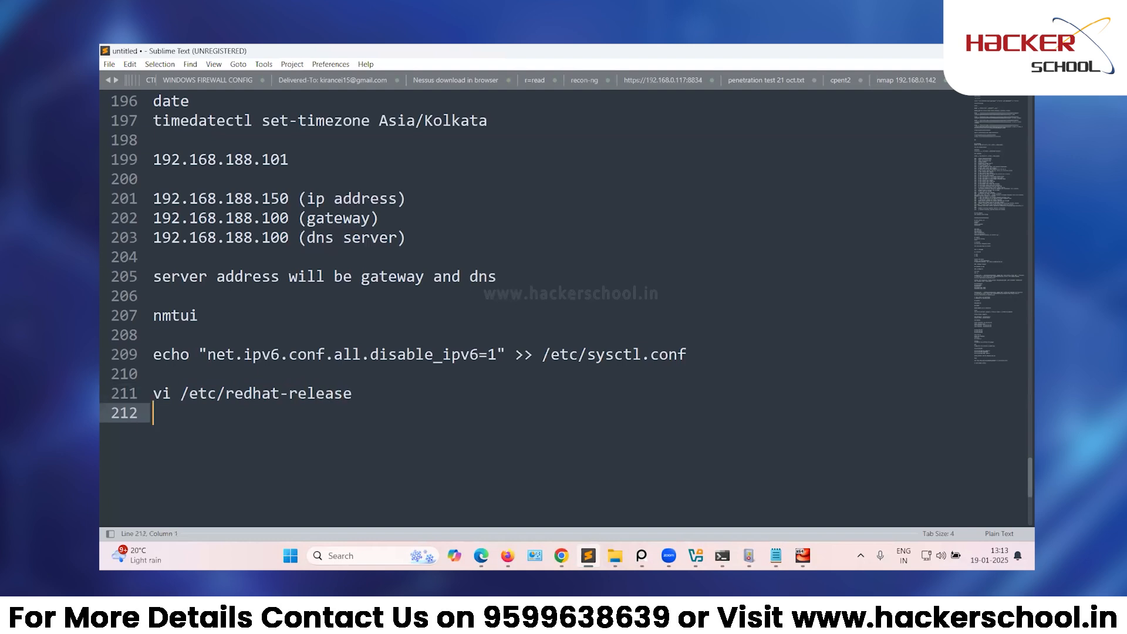
key(Return)
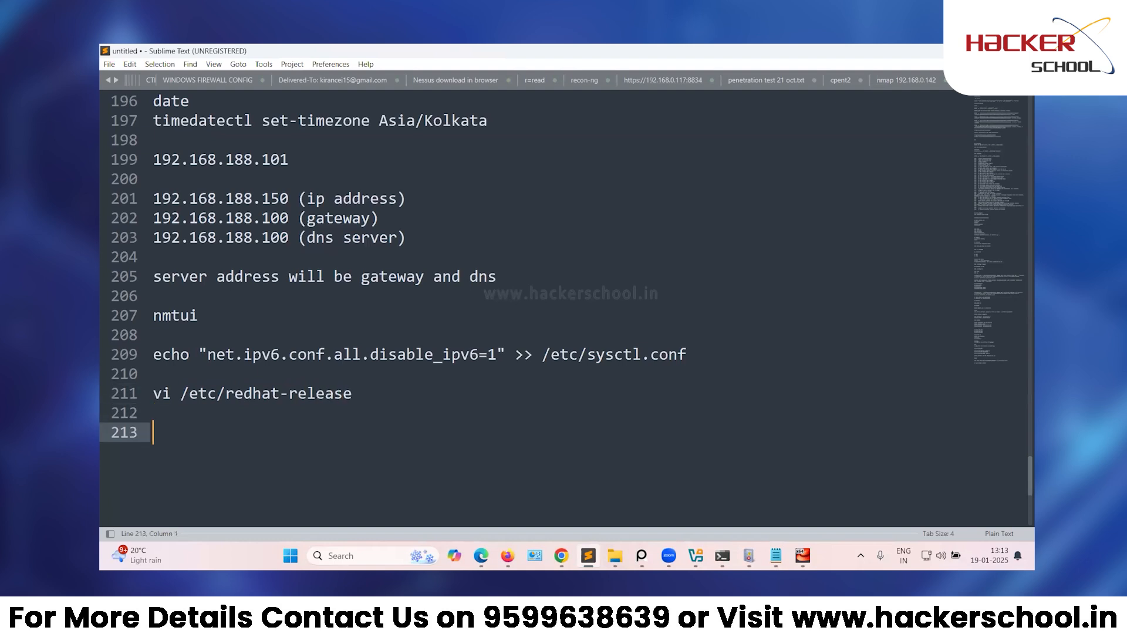
text(change version)
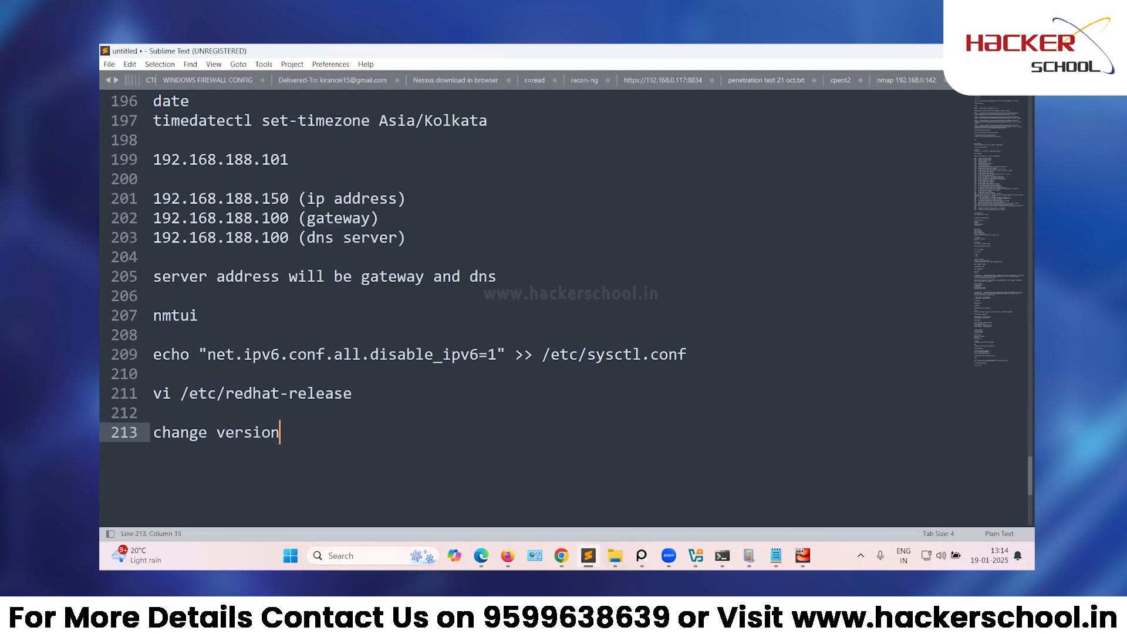
text( number to )
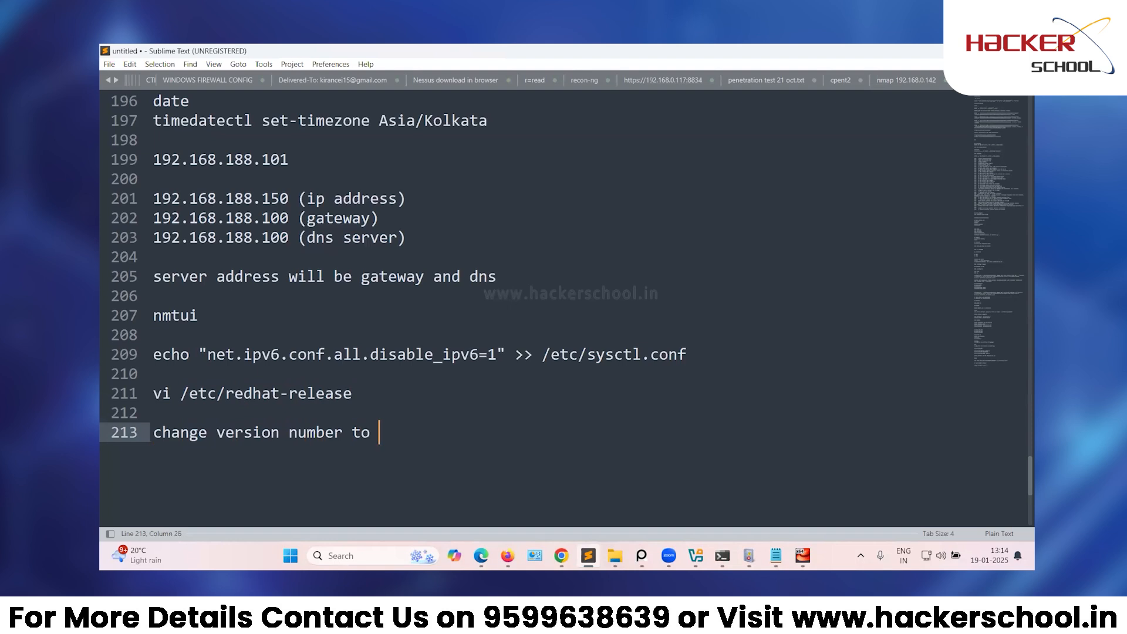
text(7.5.1805)
key(BackSpace)
text(4)
Add the 'press esc key', ':wq!' and 'reboot' lines to the notes.
key(Return)
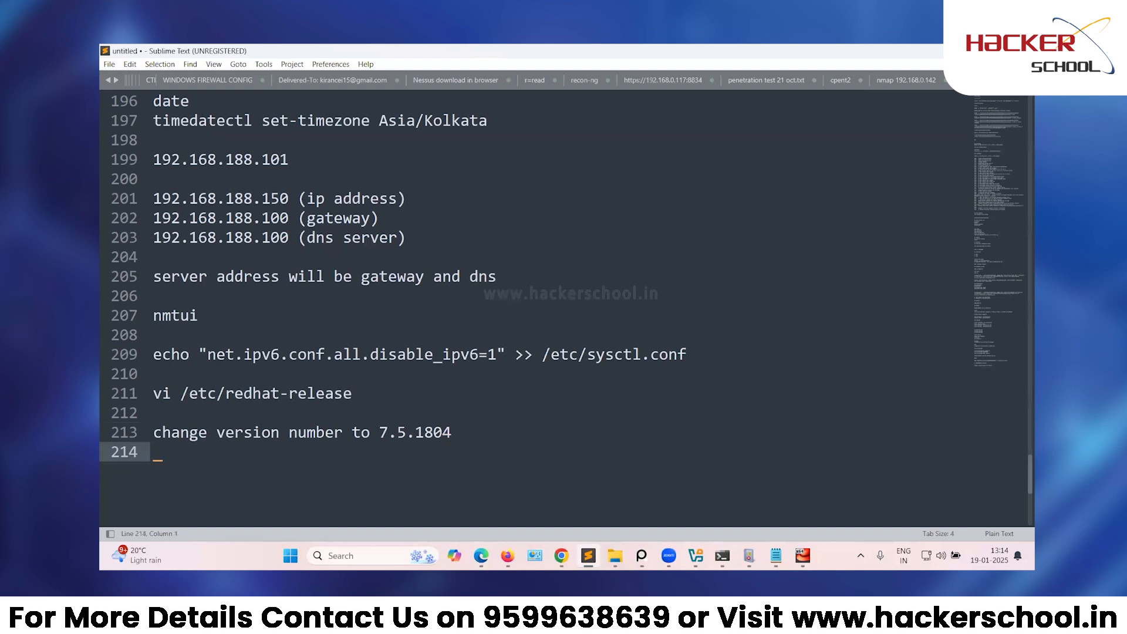
text(press esc key)
key(Return)
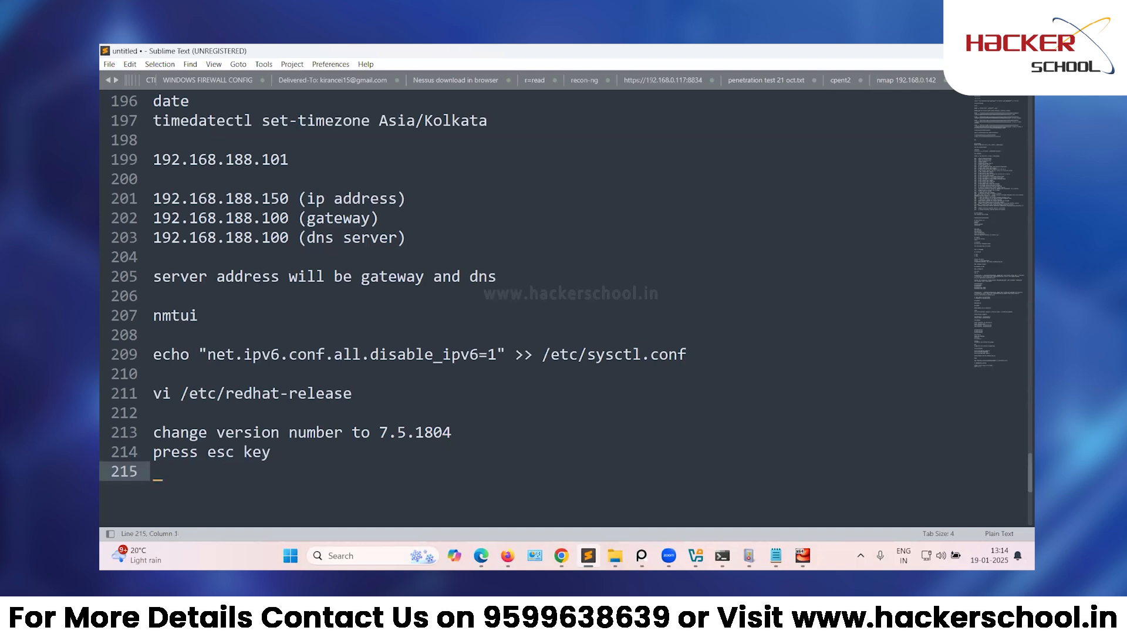
text(:wq!)
key(Return)
key(Return)
text(reboot)
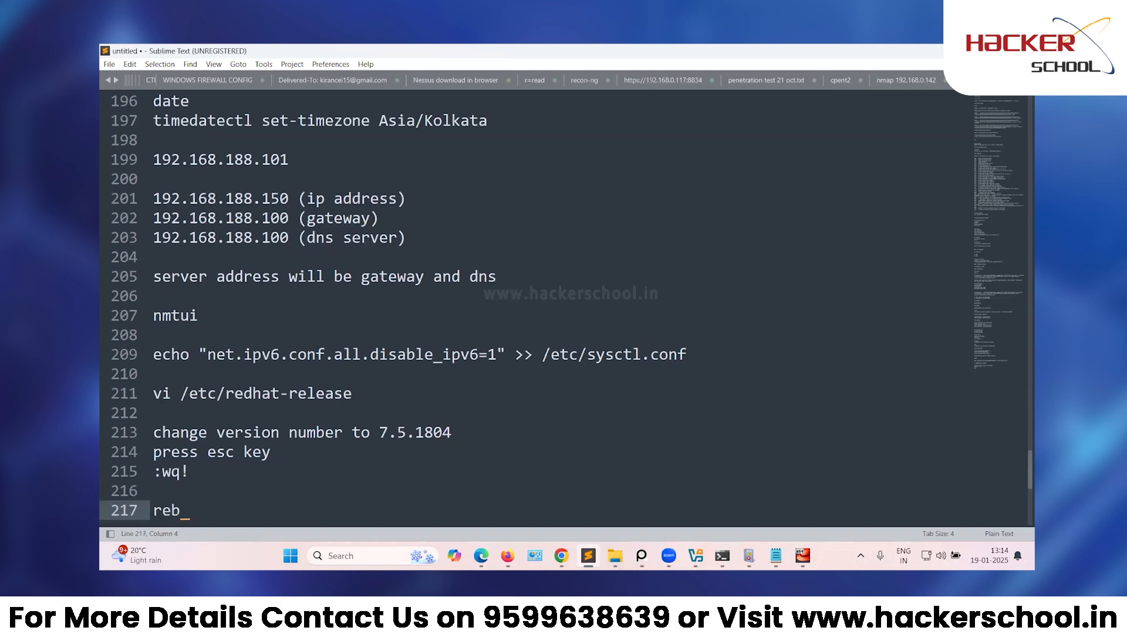
key(Return)
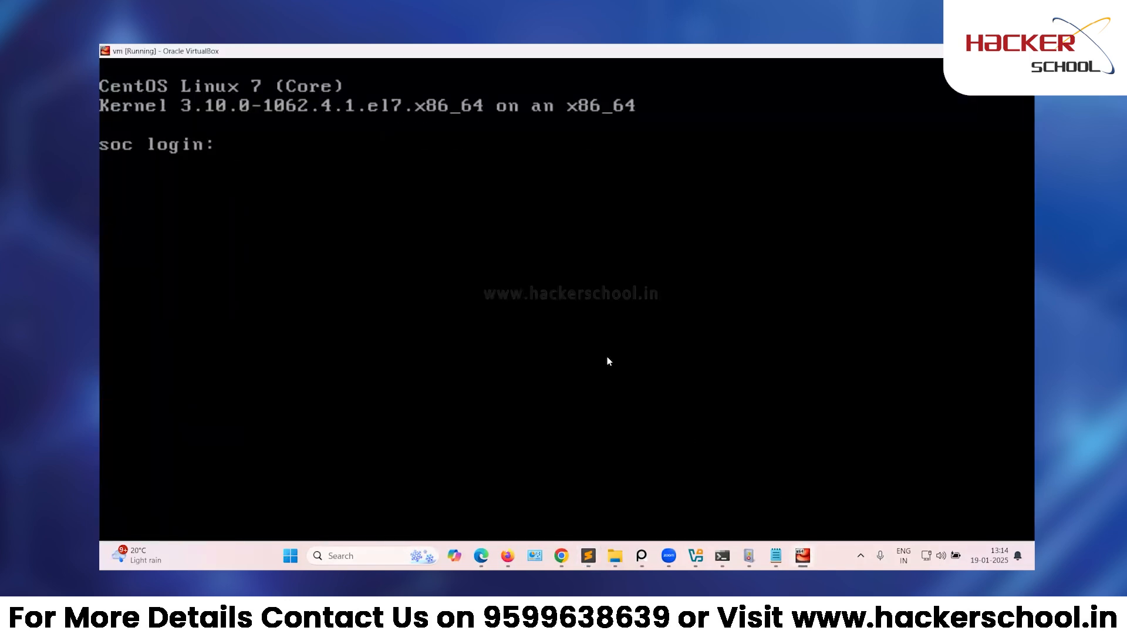
Log in as root with the account password on the rebooted soc machine.
text(root)
key(Return)
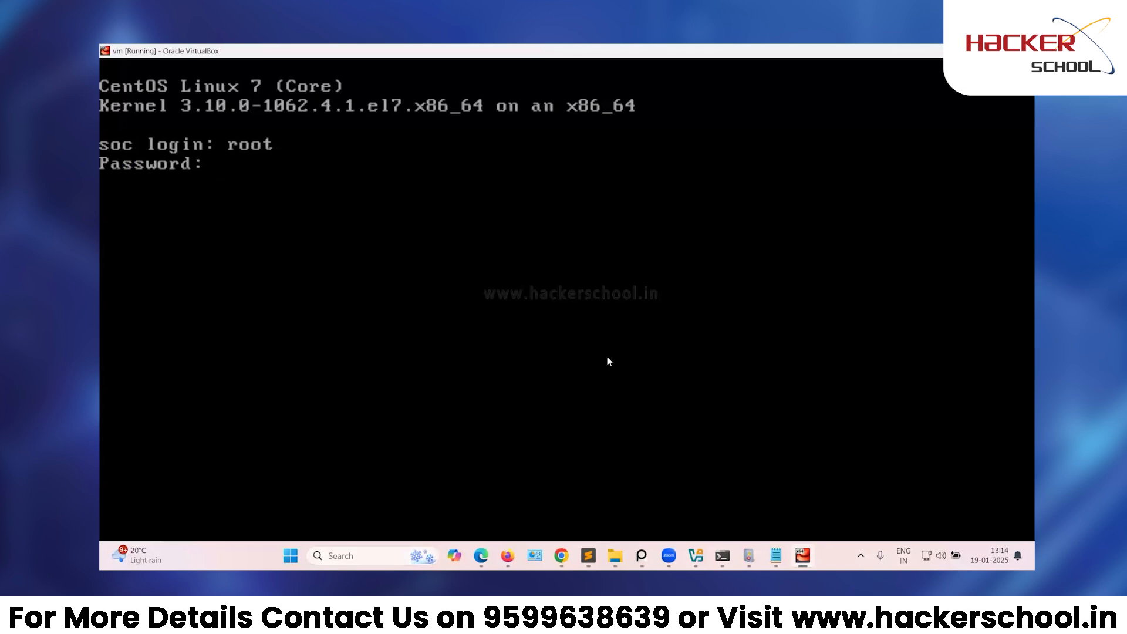
key(Return)
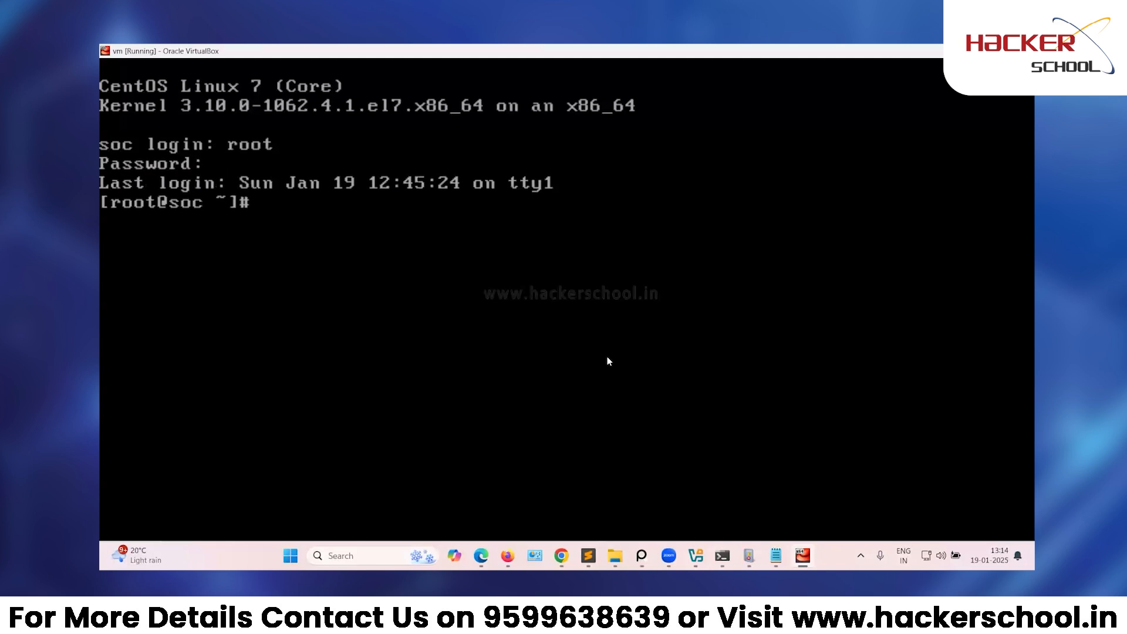
key(alt+Tab)
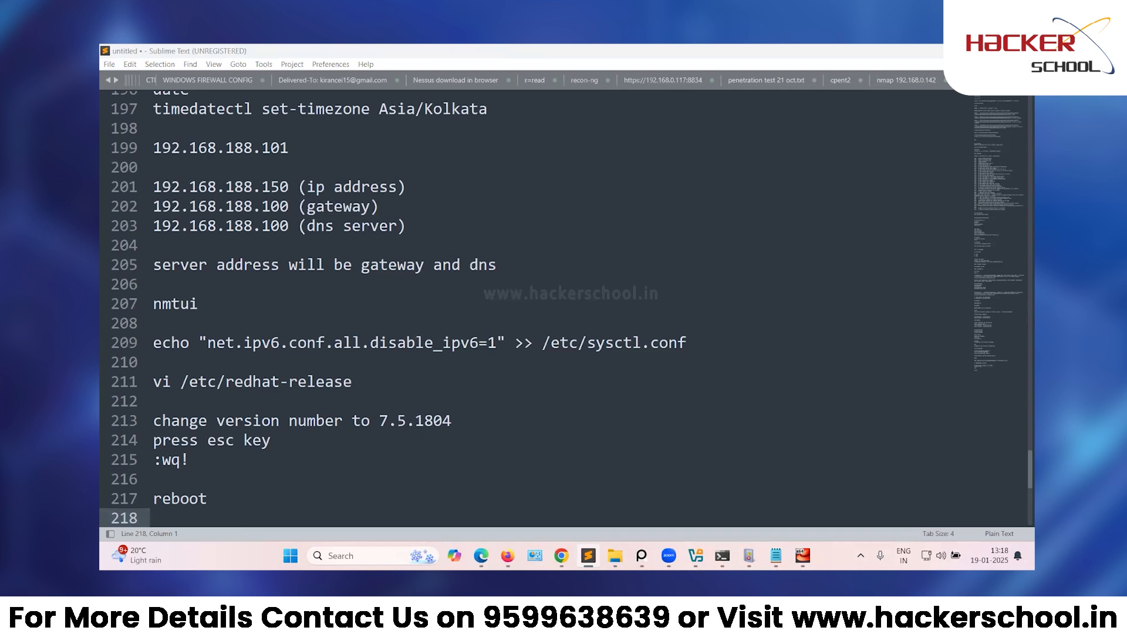
Run hostname, date, ip a and cat /etc/redhat-release to verify soc.qradar at 192.168.188.150.
click(802, 555)
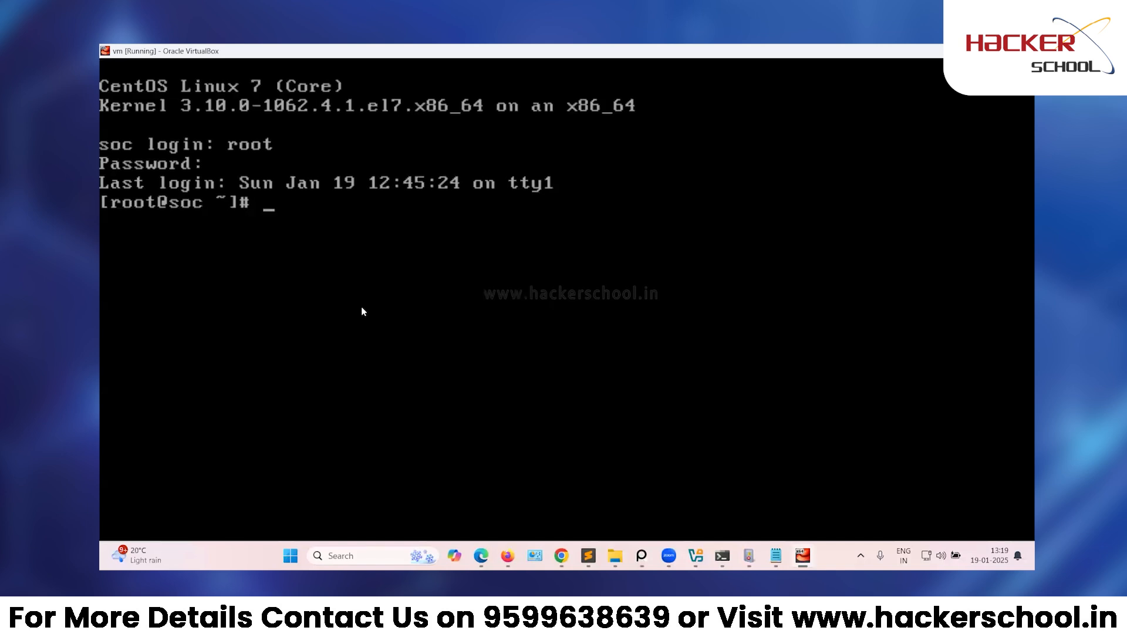
text(hostname)
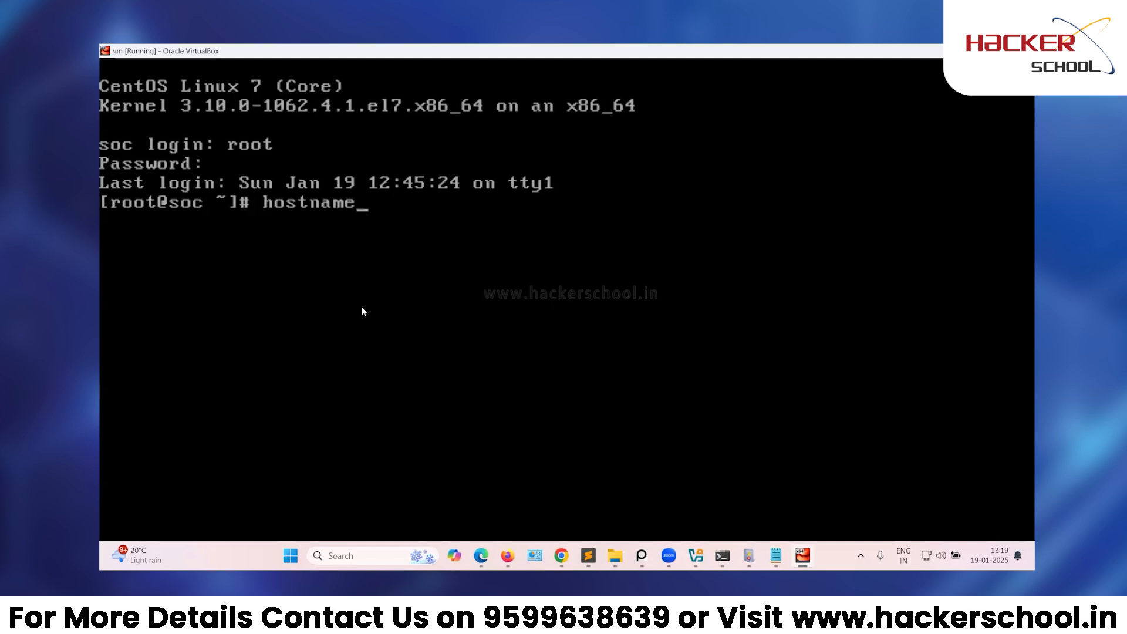
key(Return)
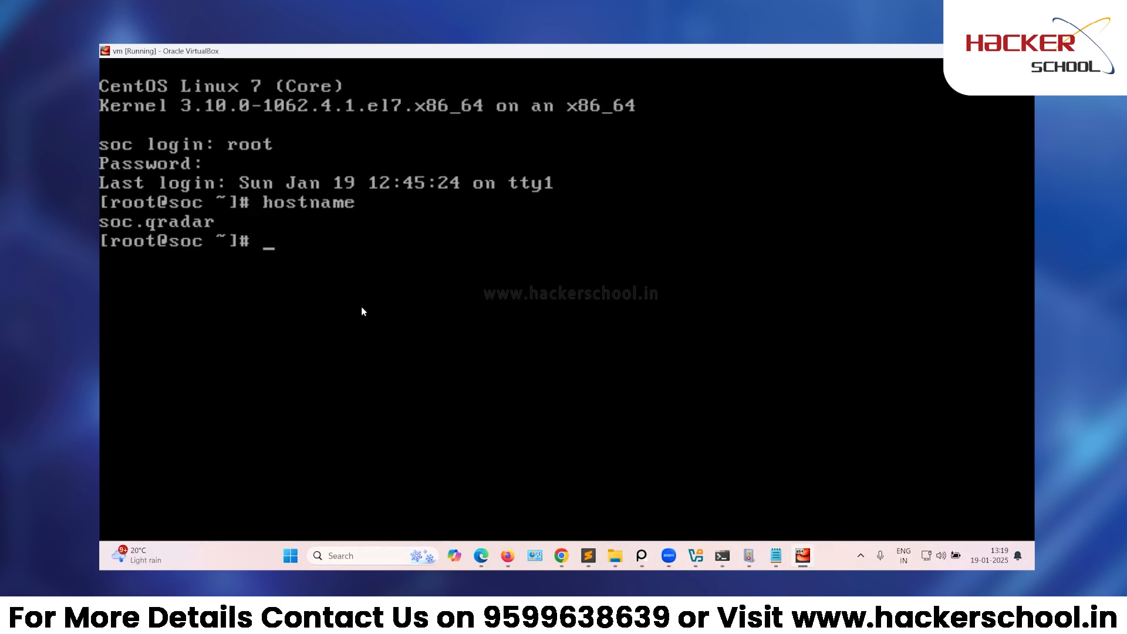
text(date)
key(Return)
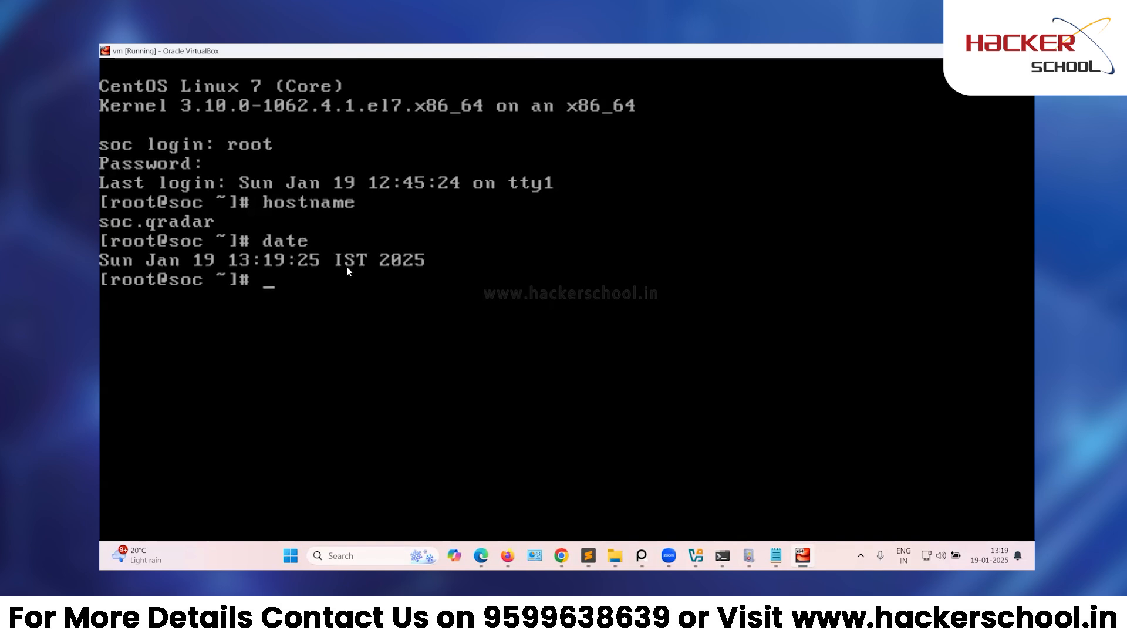
text(ip a)
key(Return)
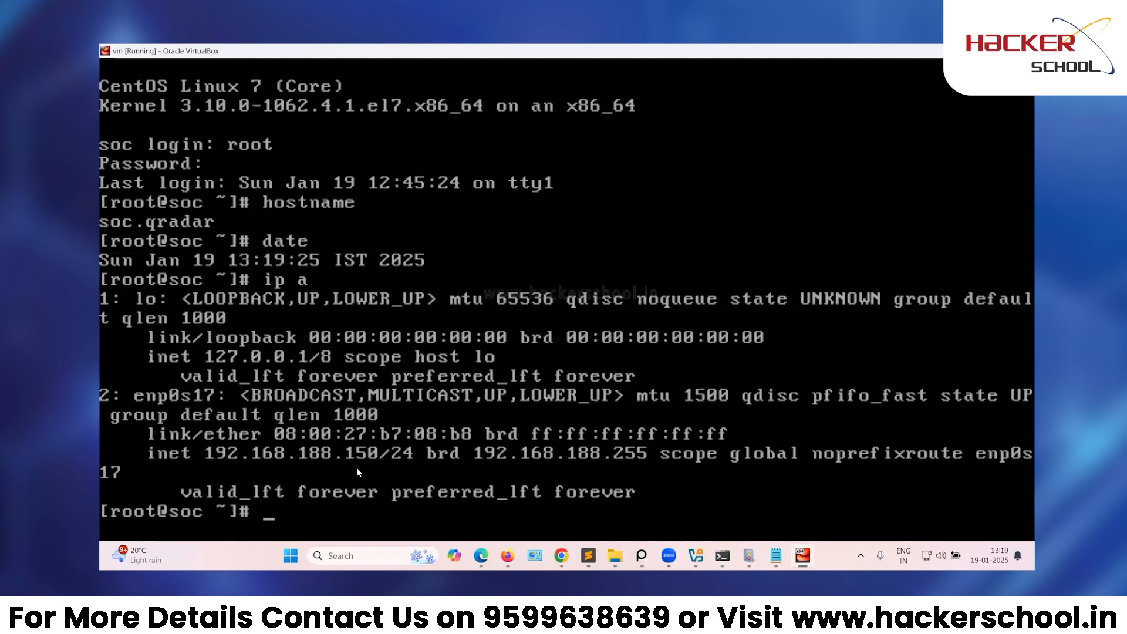
text(cat /etc/red)
key(Tab)
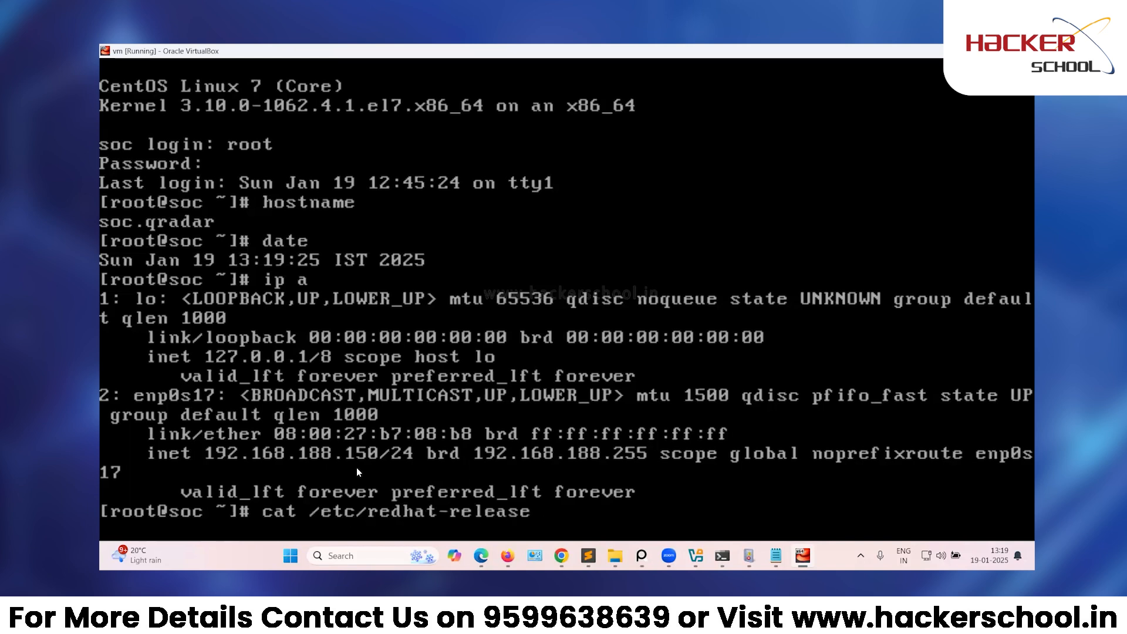
key(Return)
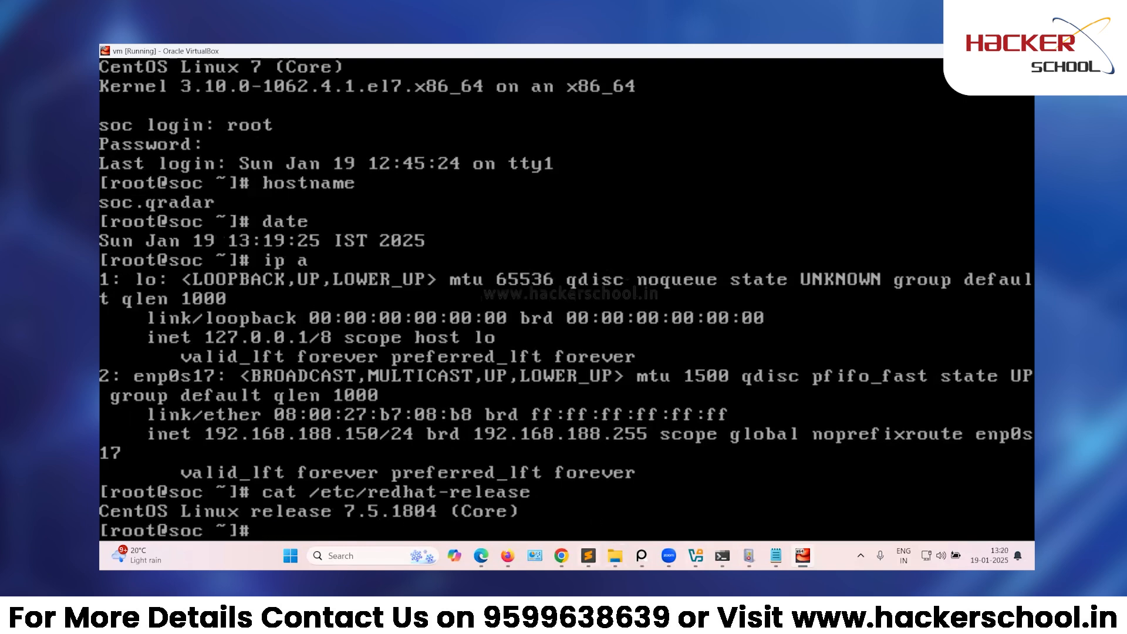
Note the 'hostname' and 'date' commands below the reboot line.
click(588, 555)
scroll(251, 388, down, 3)
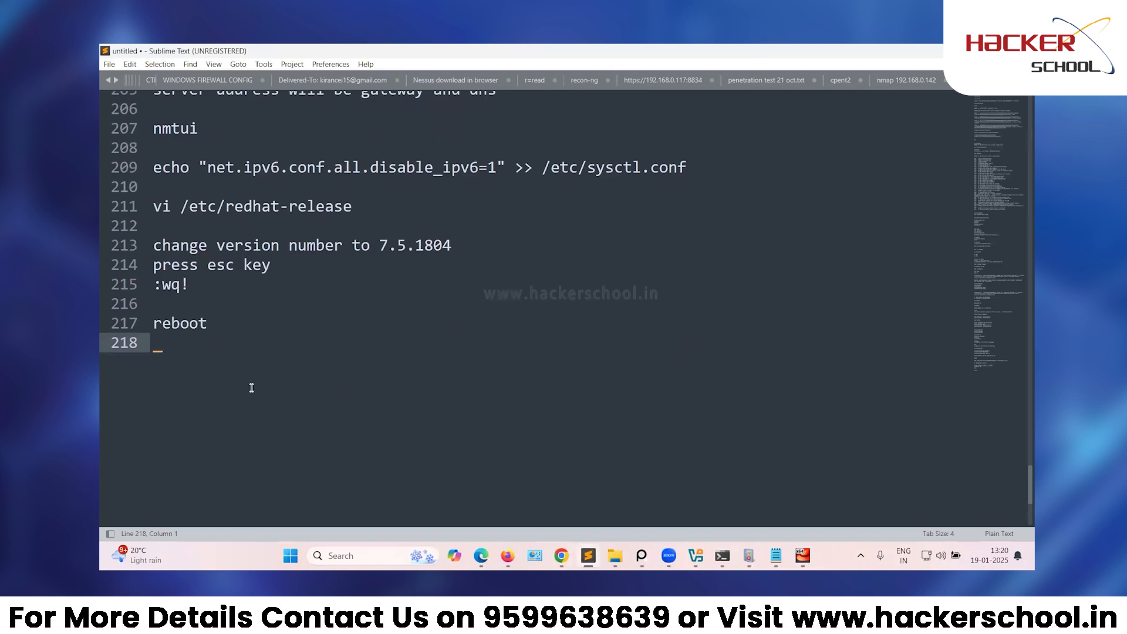
key(Return)
text(ho)
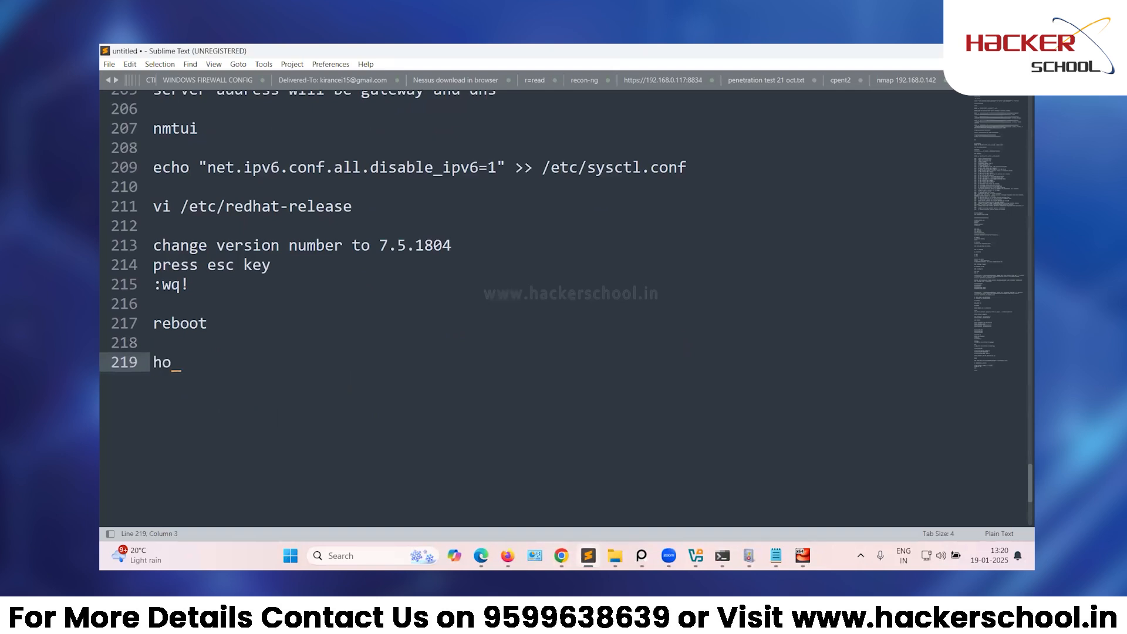
text(stane)
key(BackSpace)
key(BackSpace)
key(BackSpace)
text(name)
key(Return)
text(date)
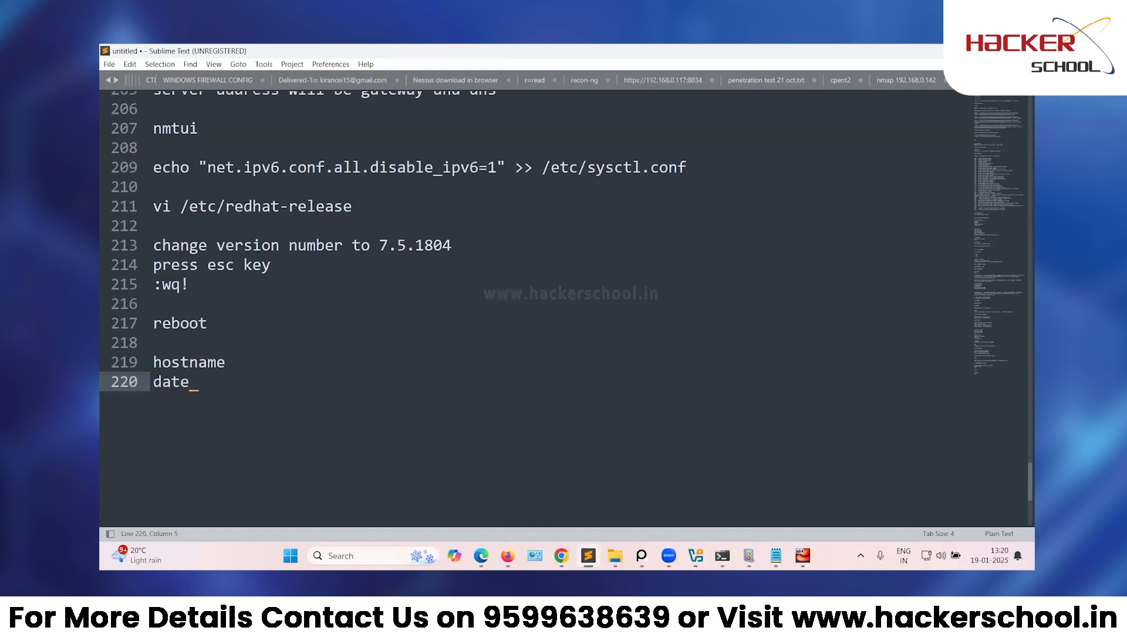
key(Return)
Add the 'ip a' and 'cat /etc/redhat-release' lines to the notes.
text(ip a)
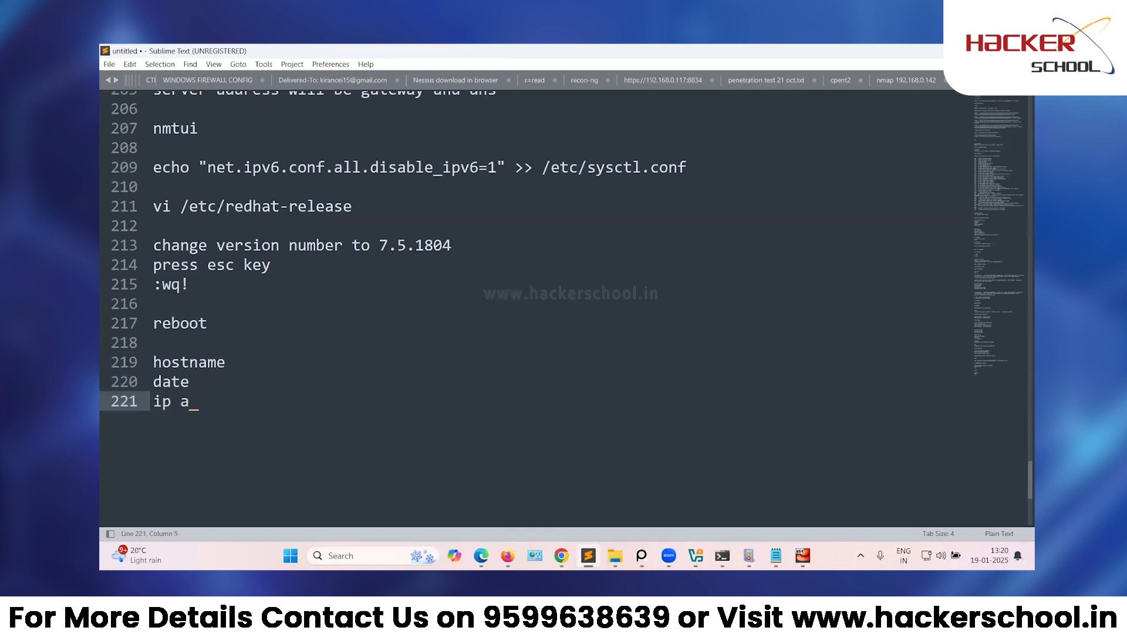
key(Return)
text(c)
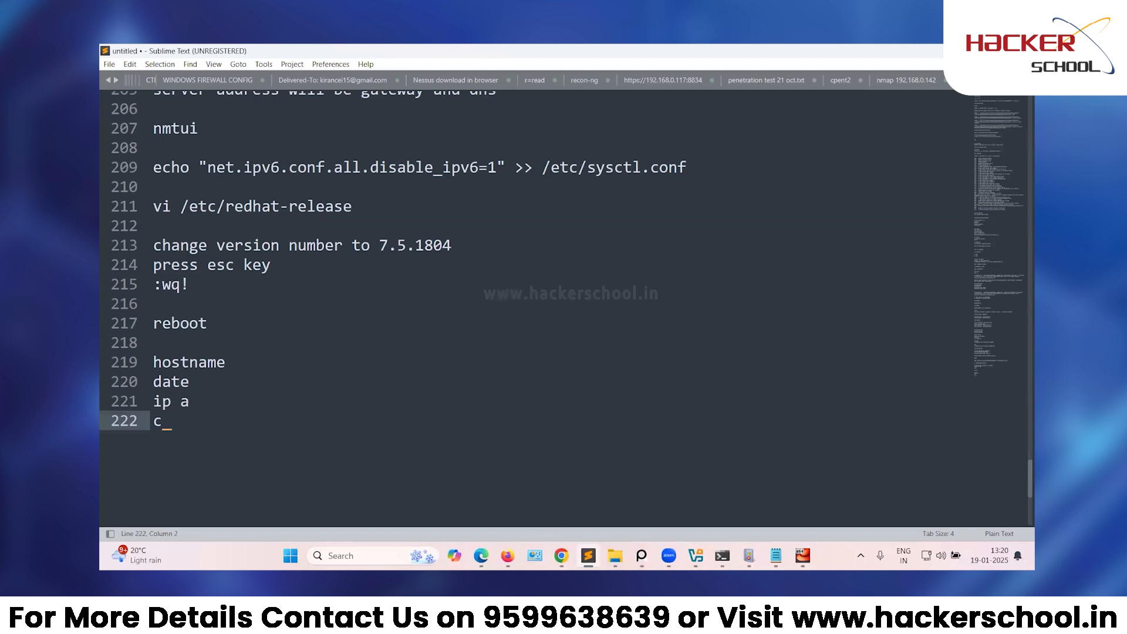
text(at /etc/redhat-release)
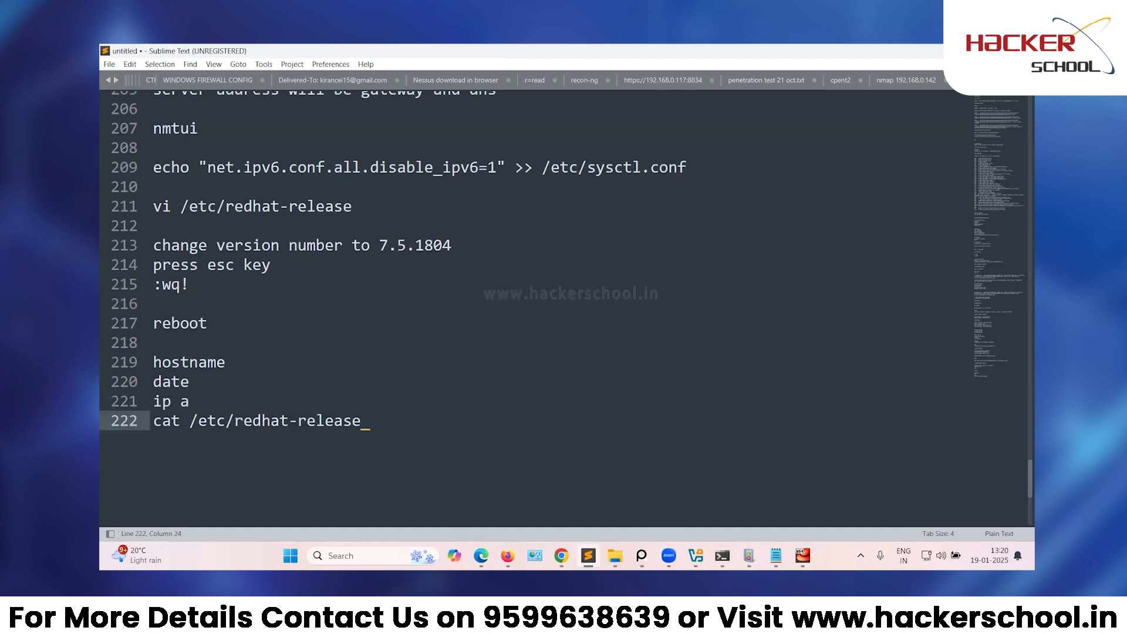
key(Return)
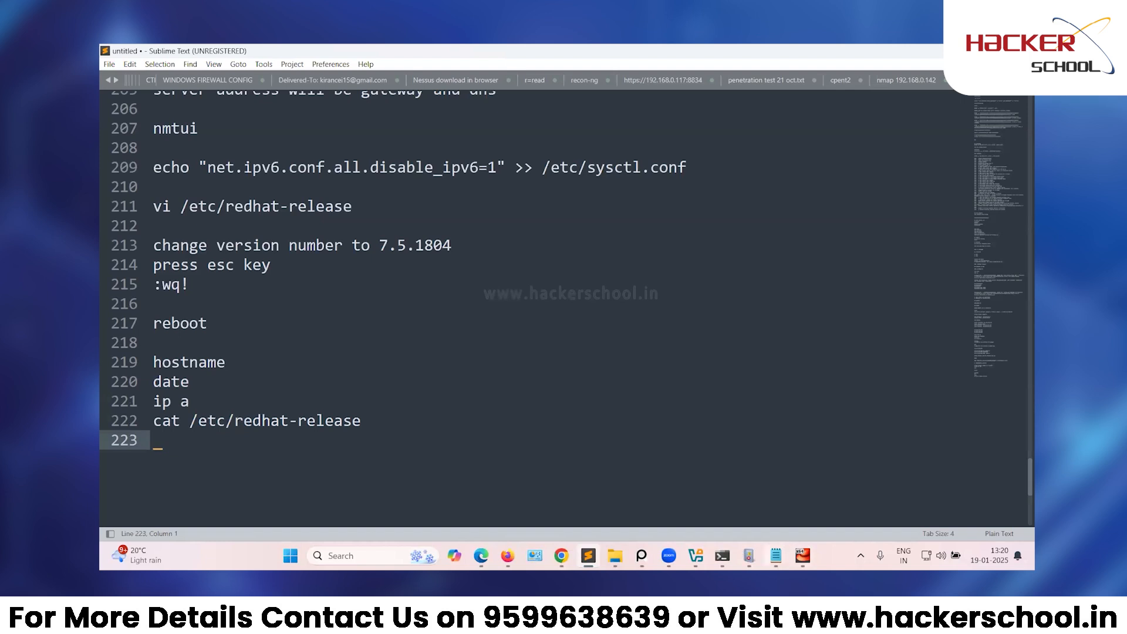
List the home directory and run ./setup to launch the QRadar 7.3.3 CE installer.
click(803, 555)
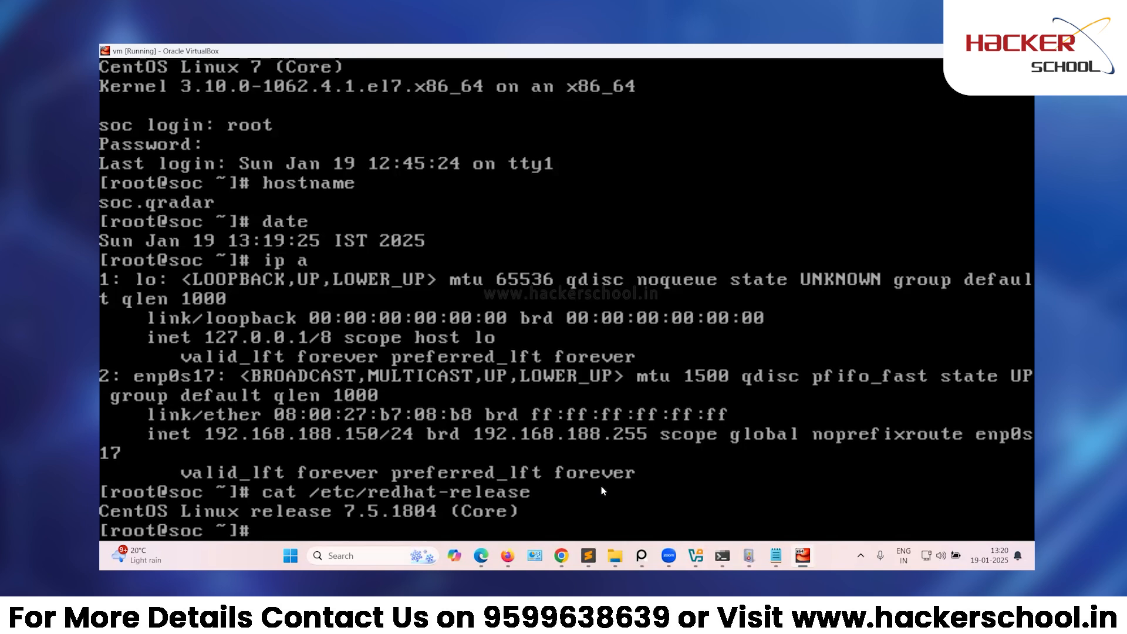
text(.)
key(BackSpace)
text(ls)
key(Return)
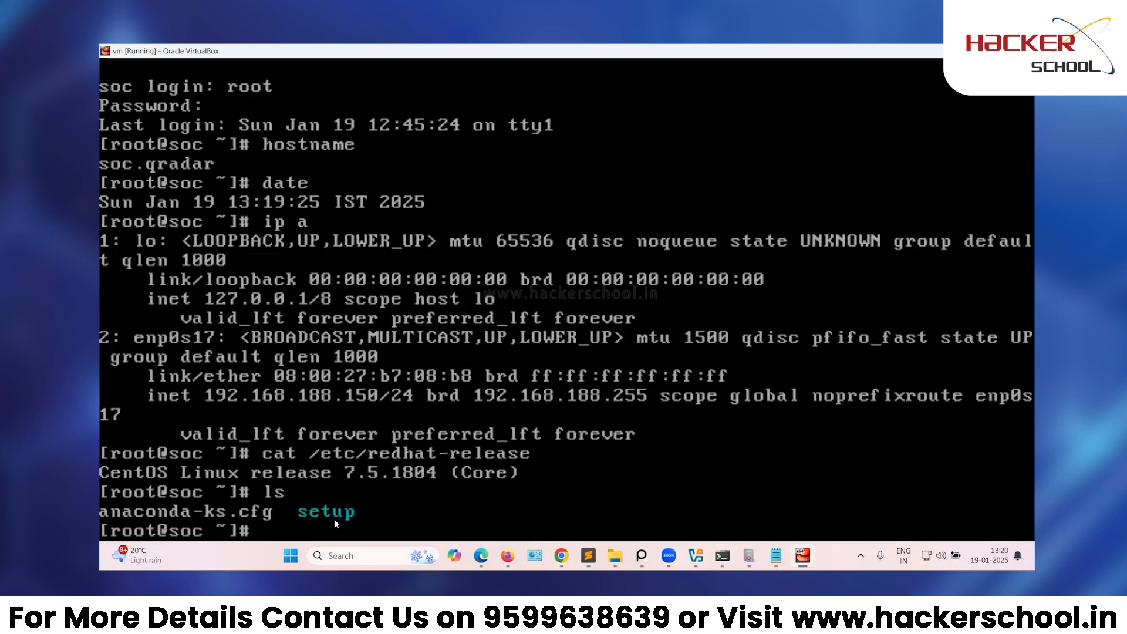
text(./)
text(sd)
key(Tab)
key(Tab)
key(Tab)
key(Tab)
key(Tab)
key(Tab)
key(Tab)
key(Tab)
key(Tab)
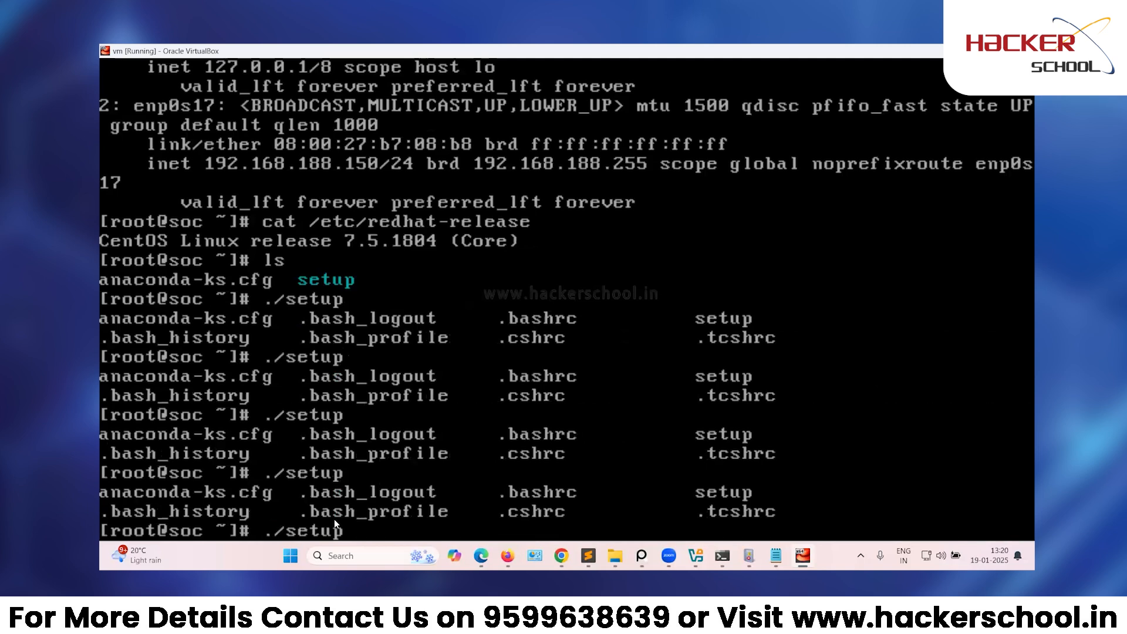
key(Return)
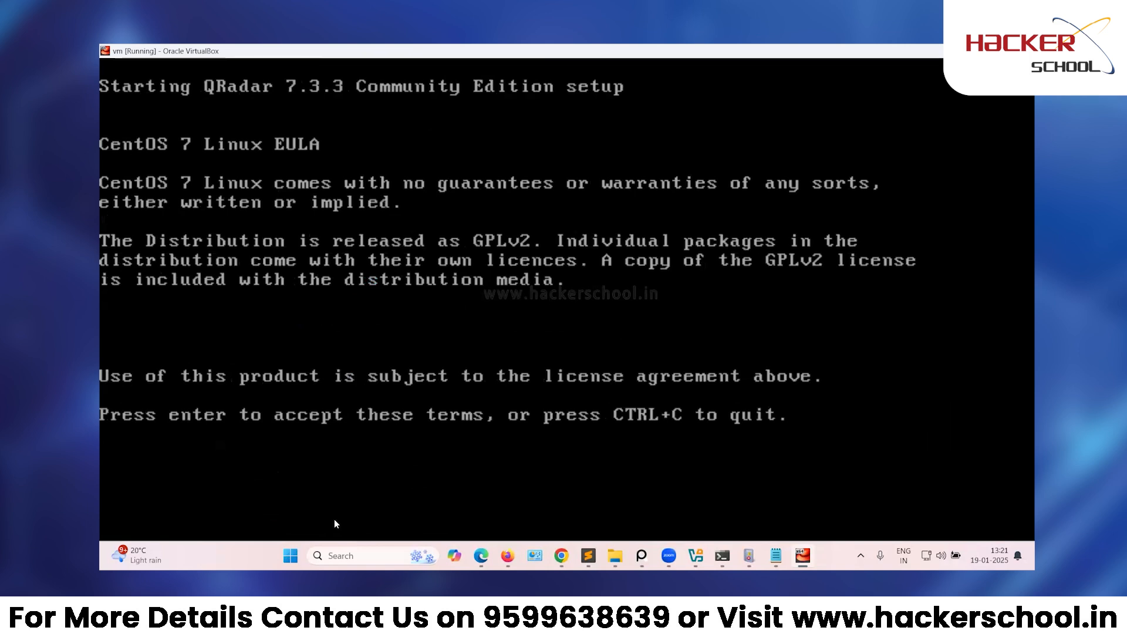
Accept the CentOS and IBM licences and answer Y to start installing QRadar packages.
key(Return)
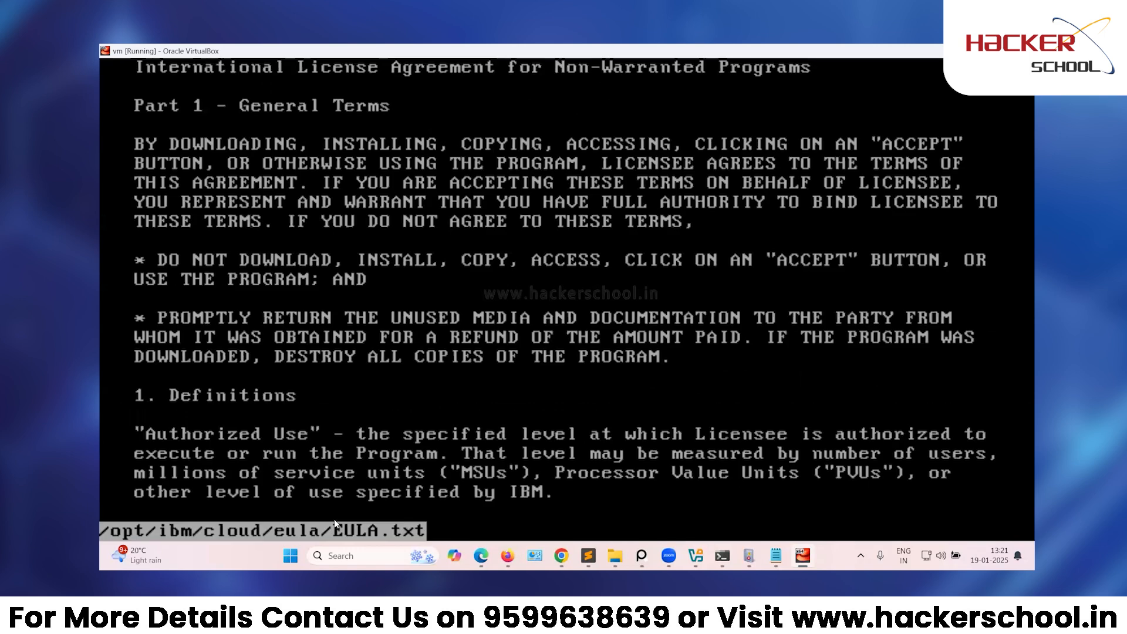
key(Down)
key(Down)
key(Down)
key(Down)
key(Down)
key(Down)
key(Down)
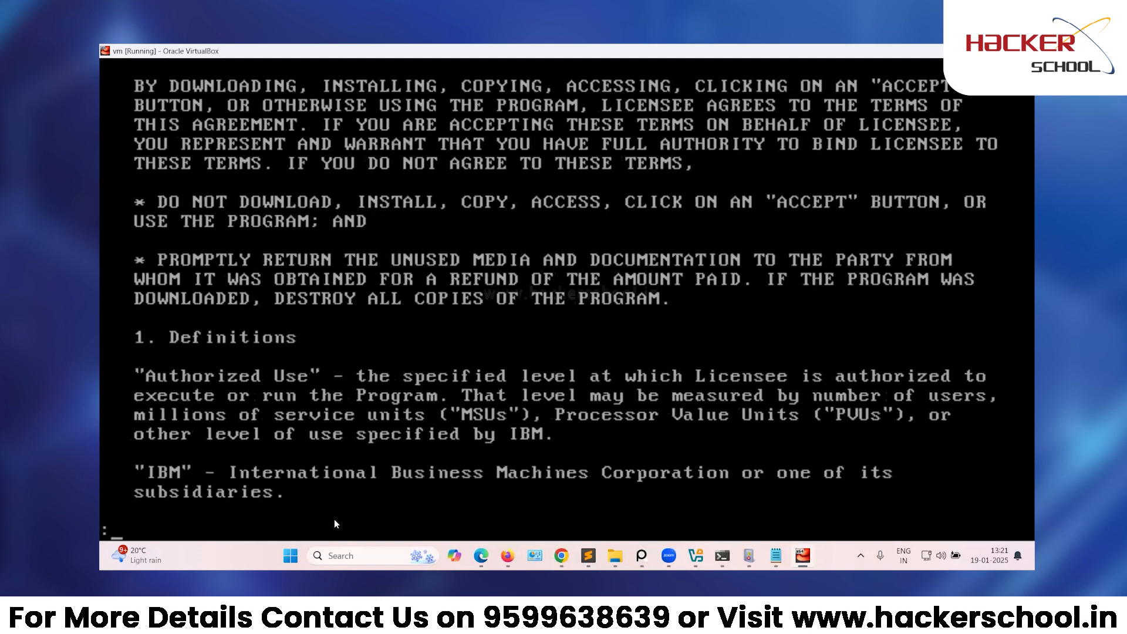
key(Down)
key(Down)
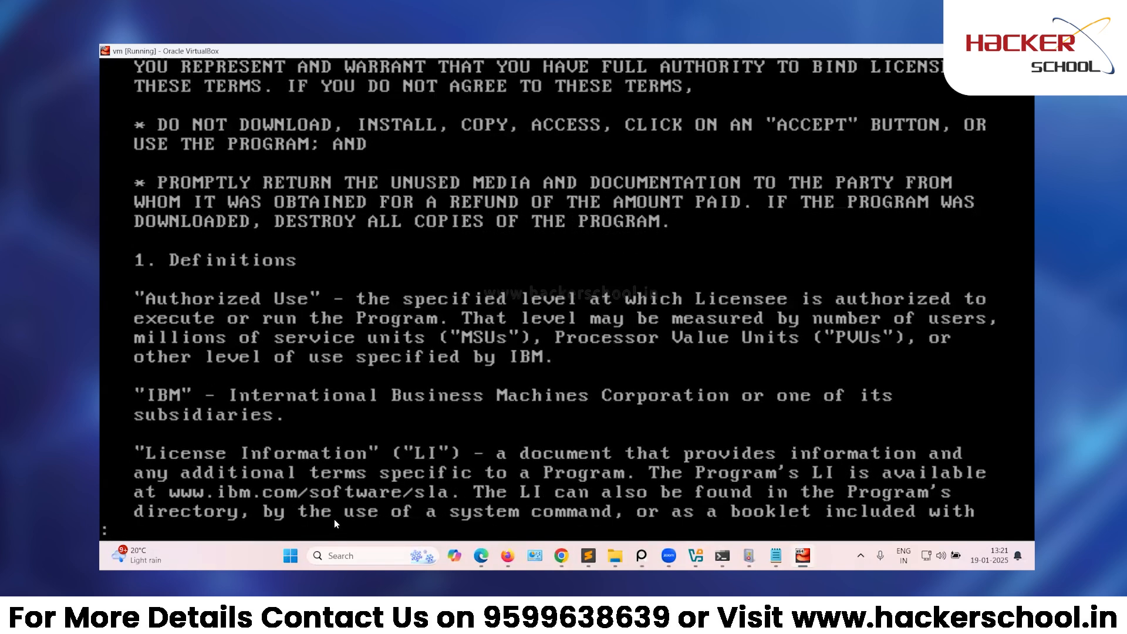
key(q)
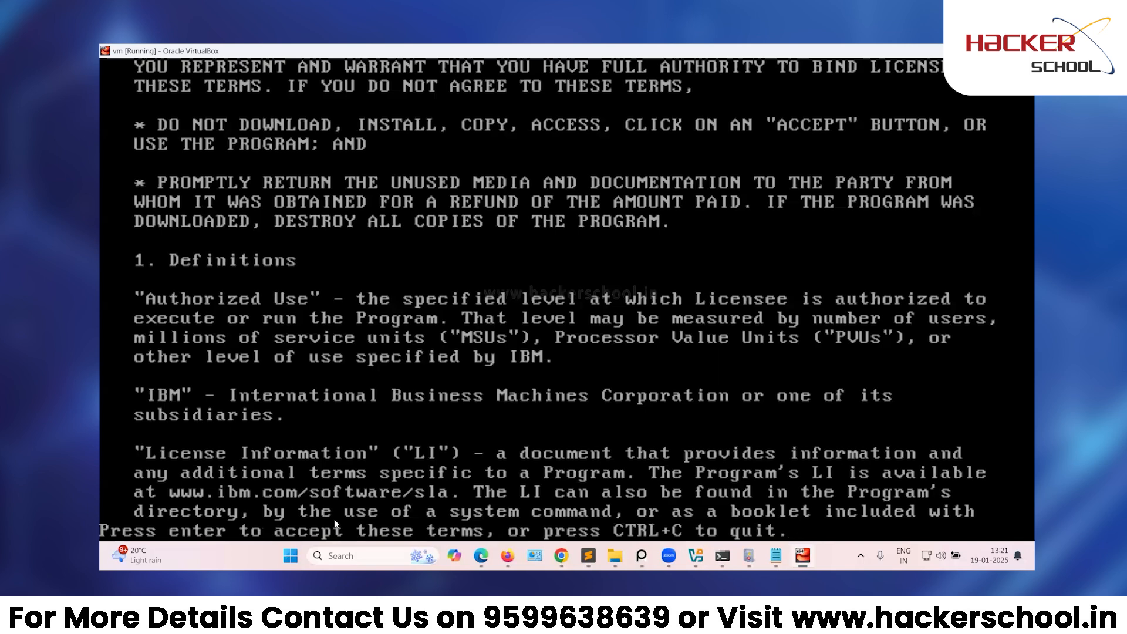
key(Return)
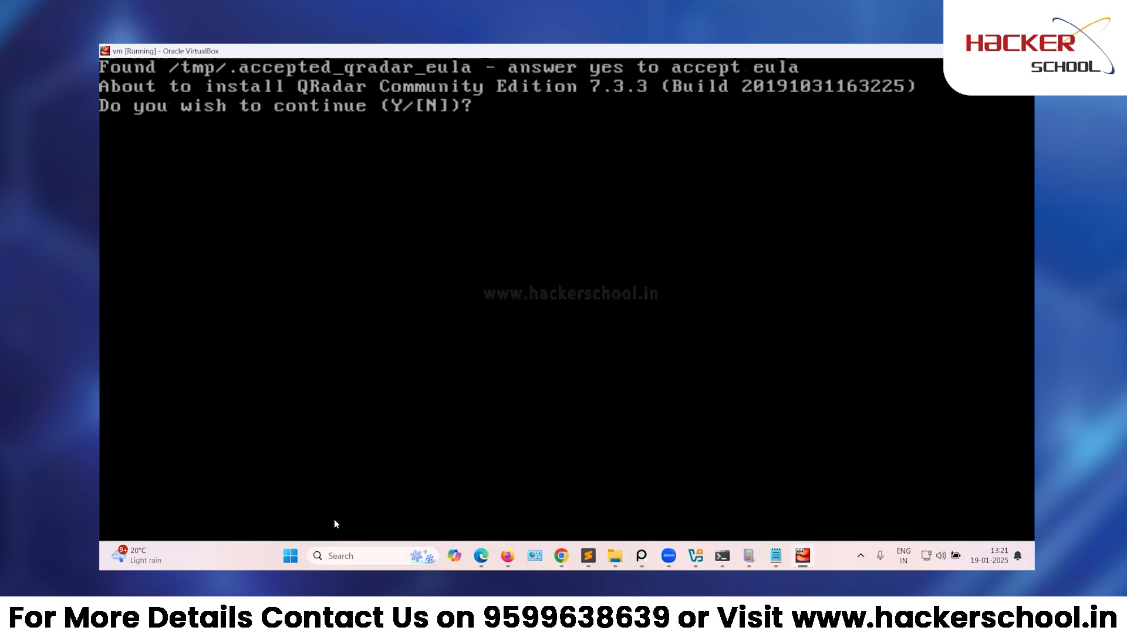
text(Y)
key(Return)
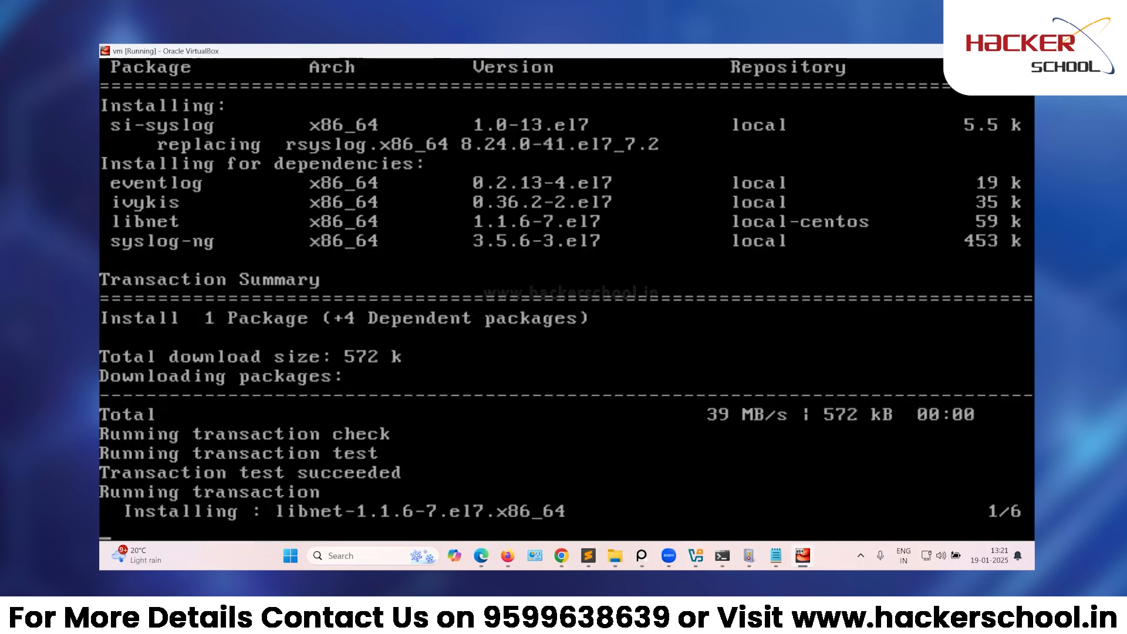
Note './setup' and 'enter' as the next setup steps in Sublime Text.
key(alt+Tab)
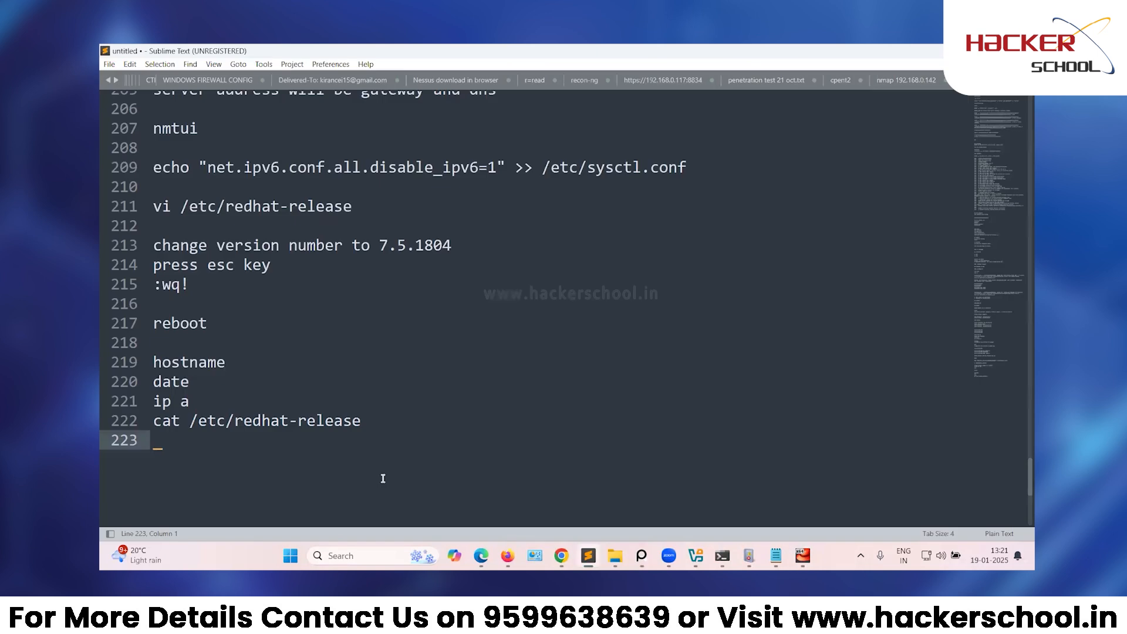
text(./setup)
key(Return)
key(Return)
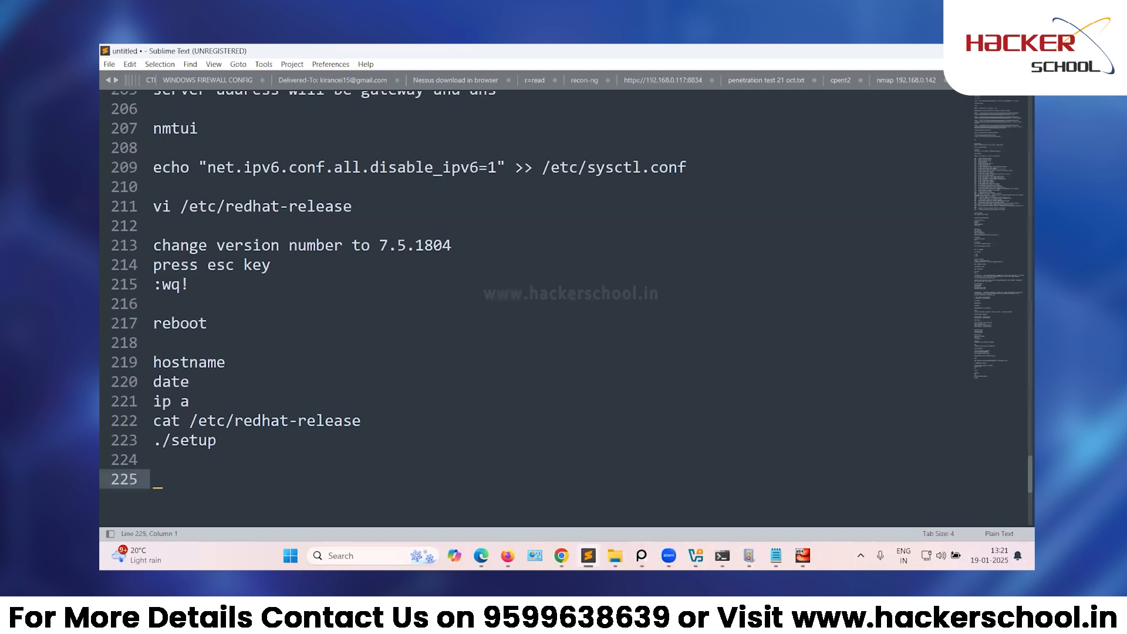
key(BackSpace)
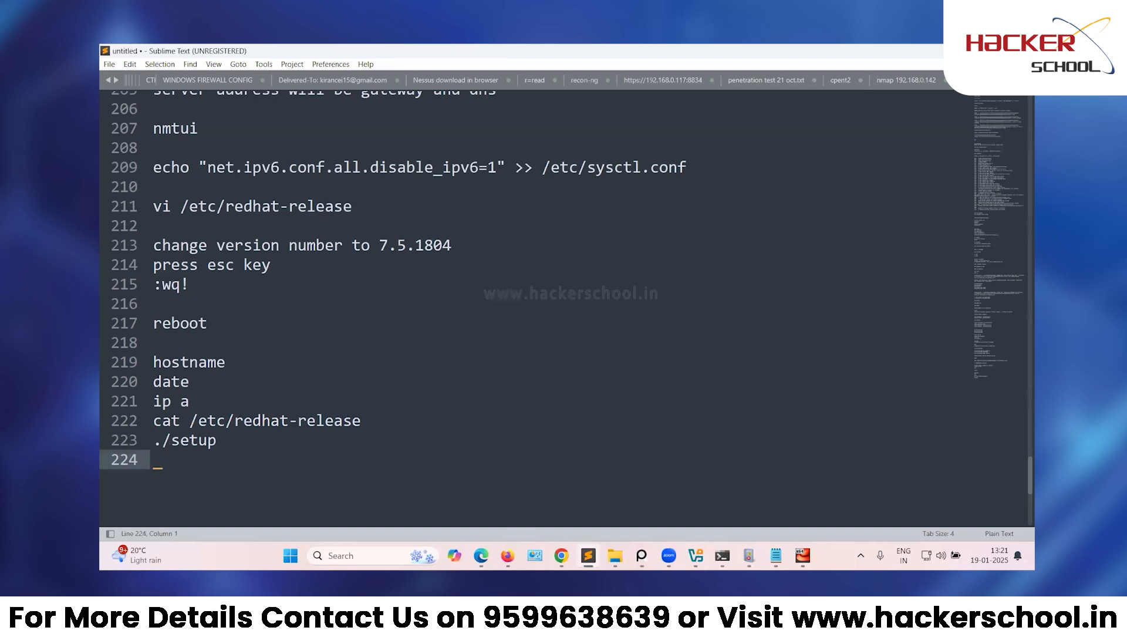
text(enter)
Add the 'EULA-- press q and enter' and 'Y' lines to the notes.
key(Return)
key(Return)
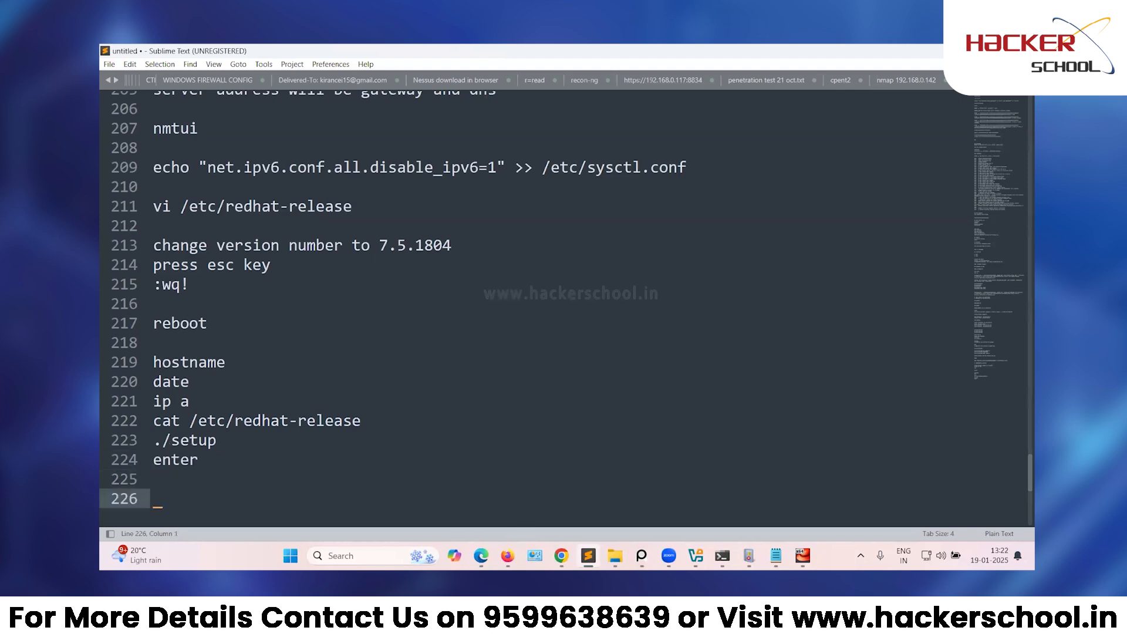
key(BackSpace)
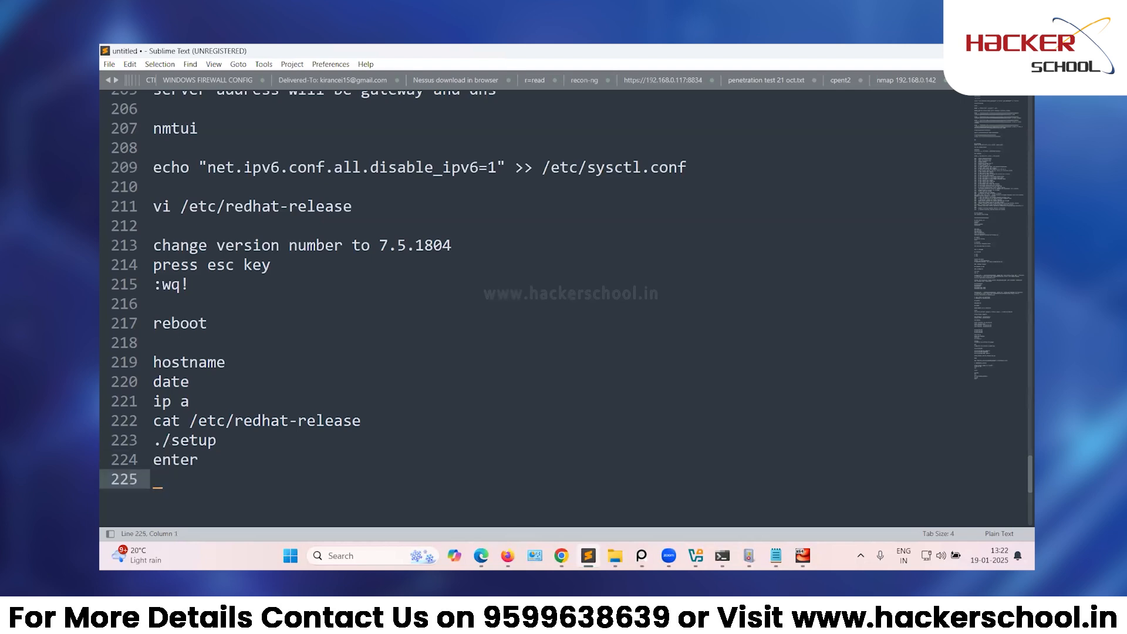
text(EULA-- press q )
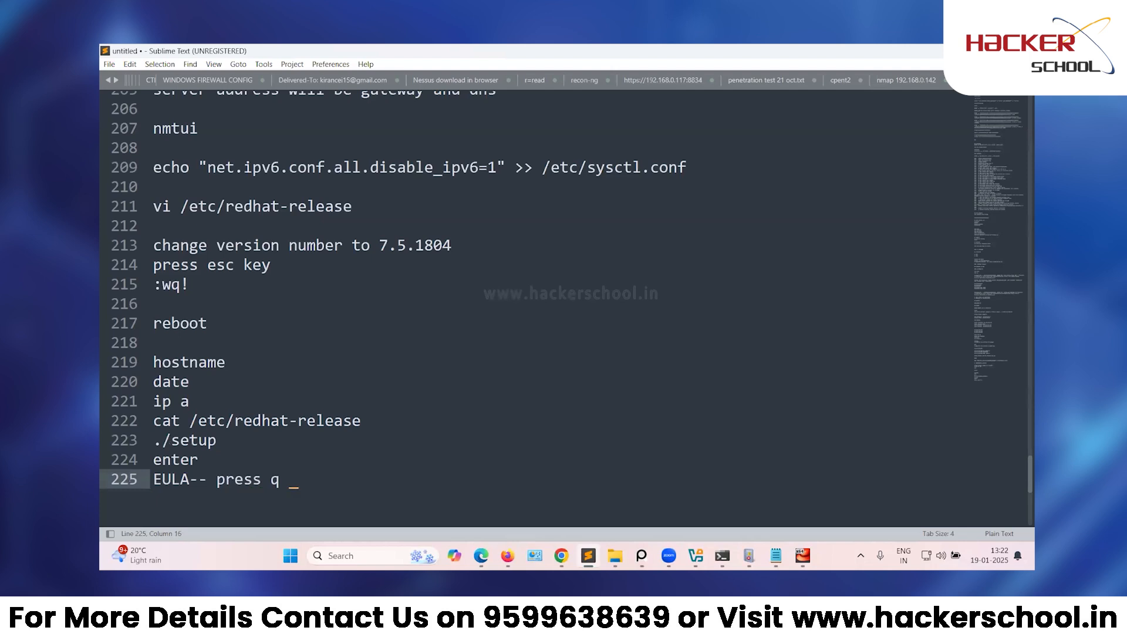
text(and enter)
key(Return)
text(])
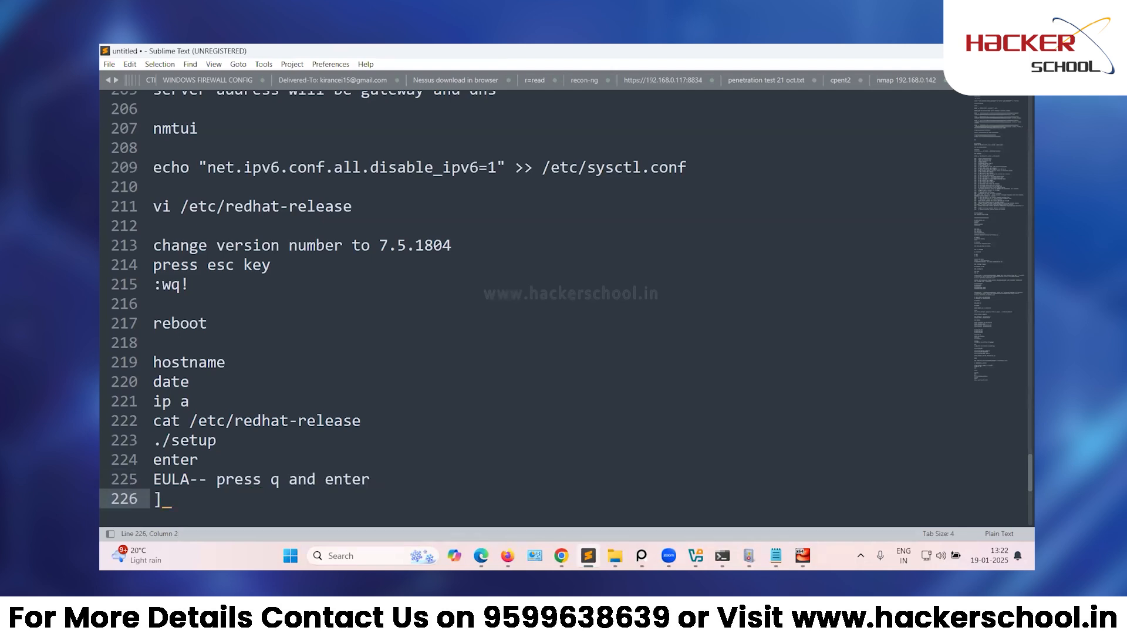
key(BackSpace)
text(Y)
key(Return)
key(Return)
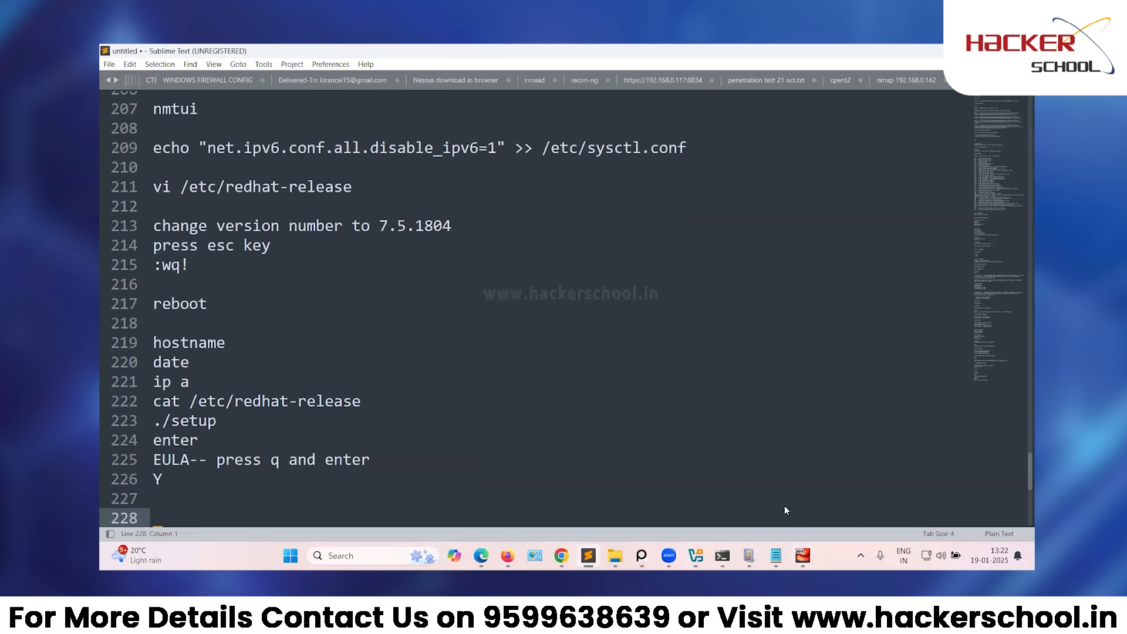
key(alt+Tab)
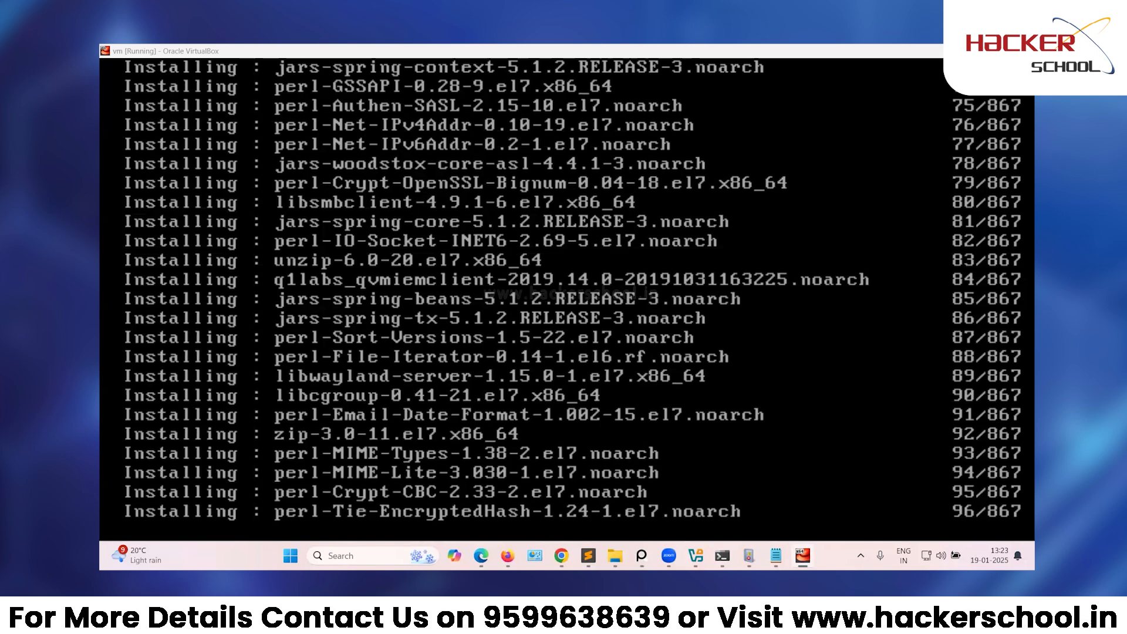
Copy the block of setup commands from the notes.
click(588, 555)
drag(154, 498, 135, 210)
scroll(125, 362, up, 8)
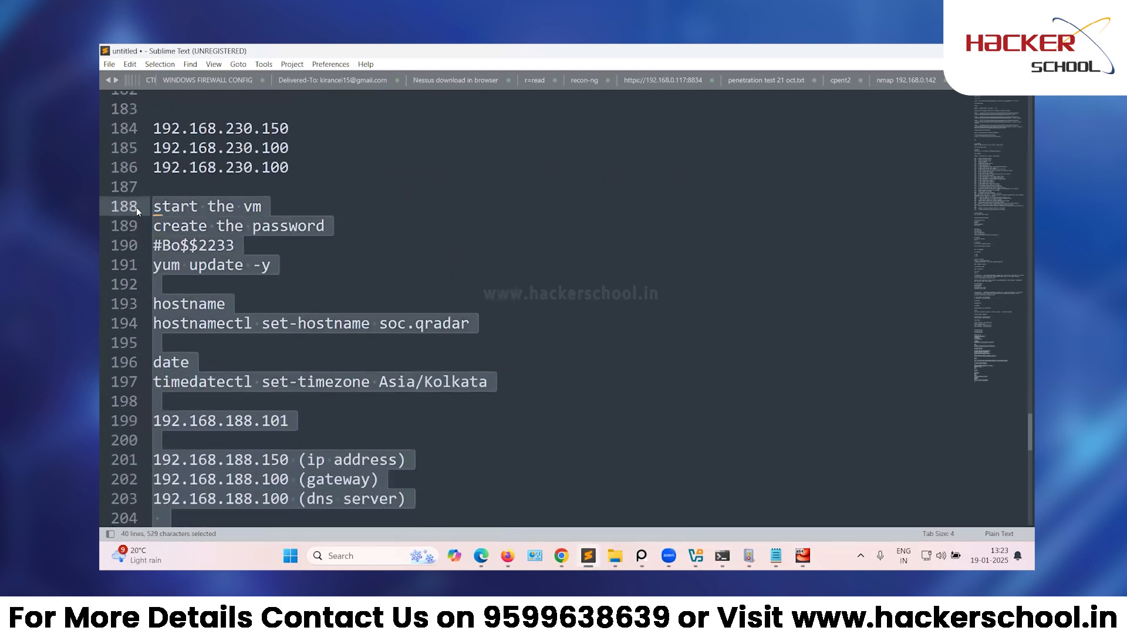
key(ctrl+c)
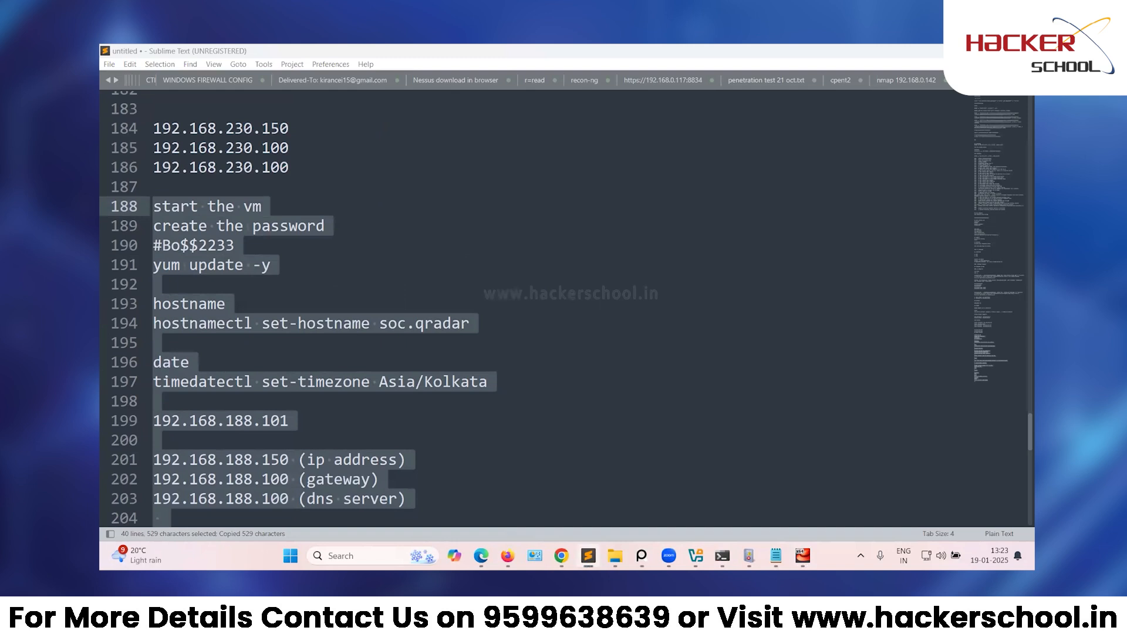
click(640, 381)
scroll(640, 380, down, 5)
scroll(640, 380, down, 5)
click(366, 424)
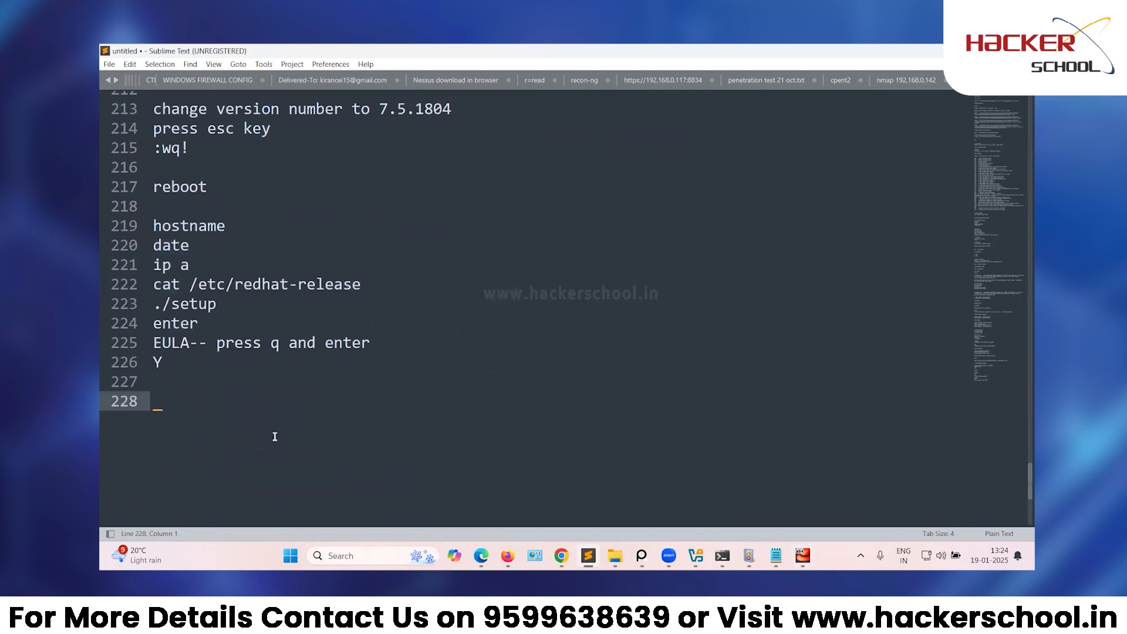
Check the VM's QRadar installation progress.
mouse_move(814, 555)
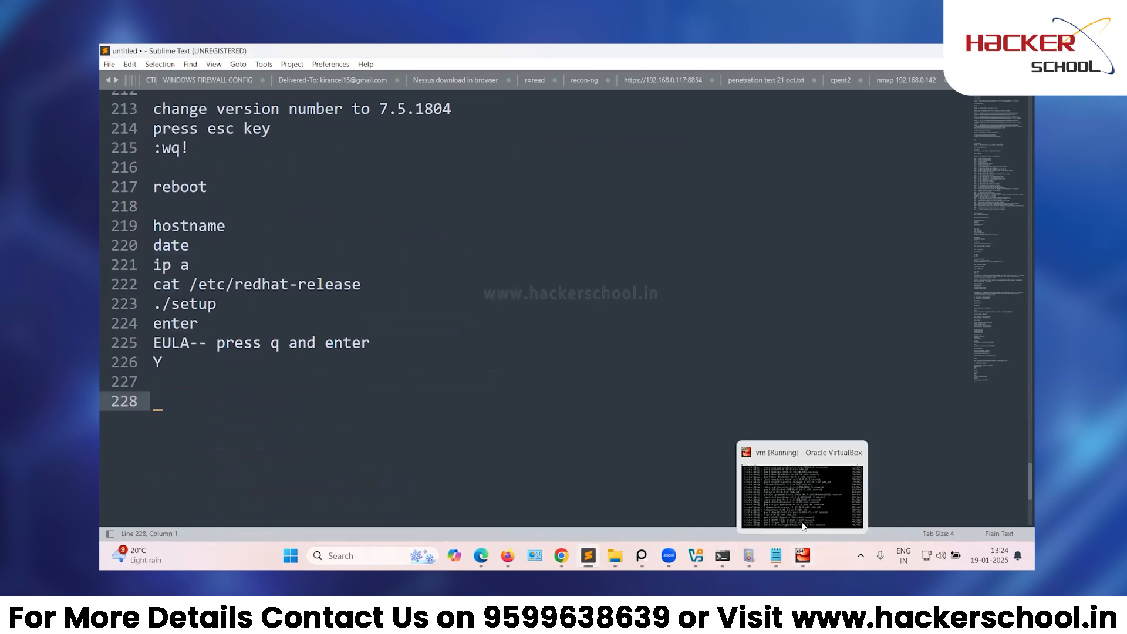
click(791, 494)
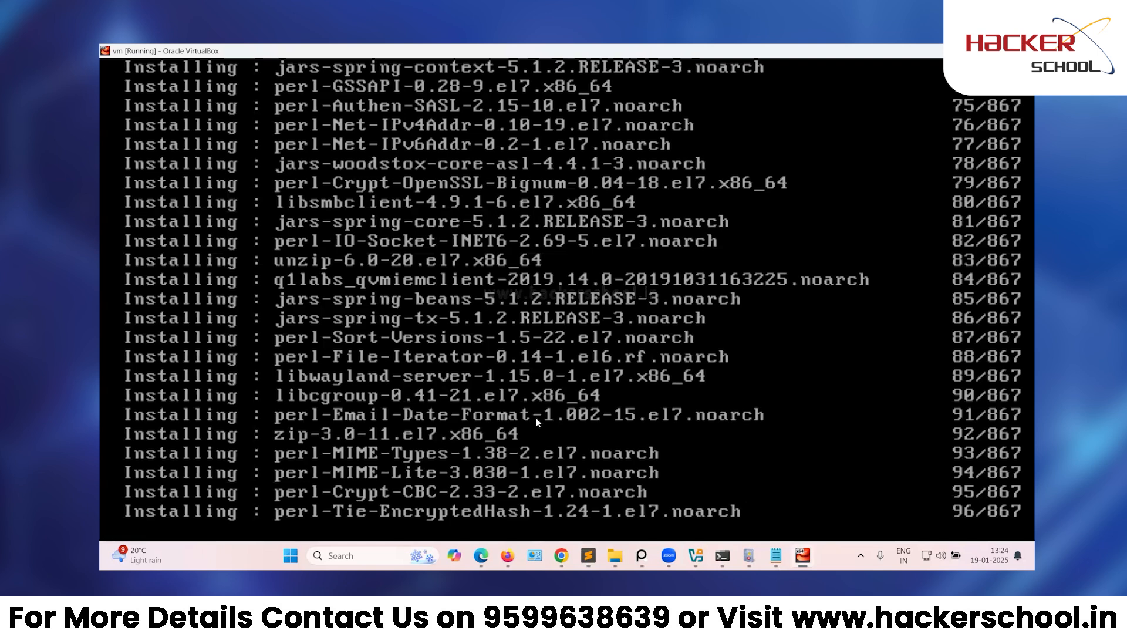
mouse_move(588, 554)
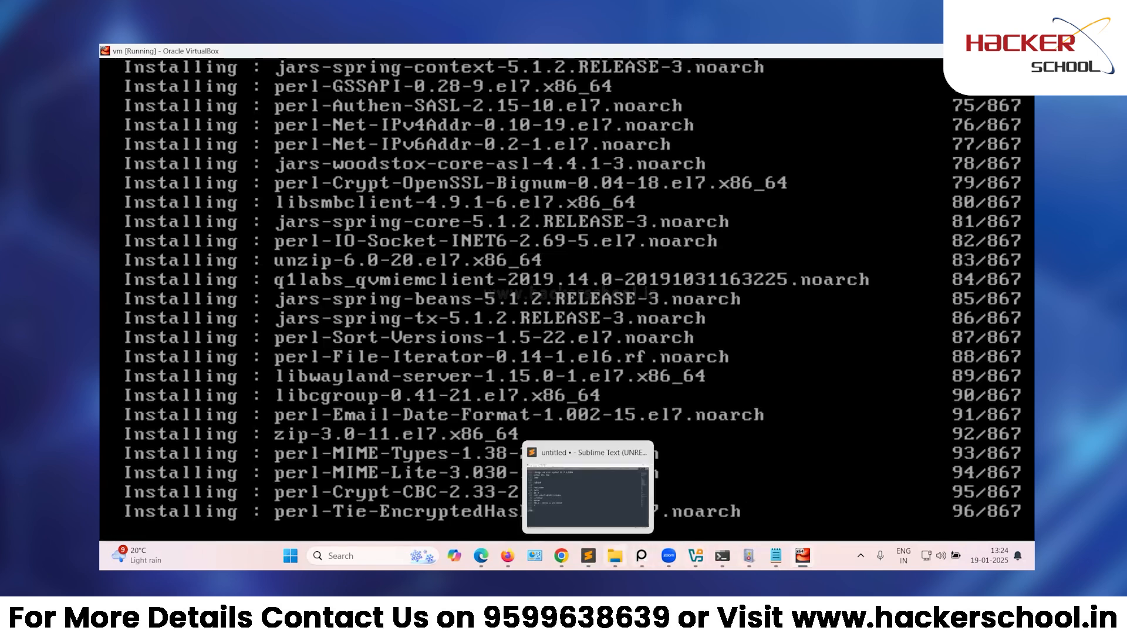
click(587, 496)
Add 'ERROR- hardware req (use cloud setup)' and 'config properly' lines to the notes.
text(E)
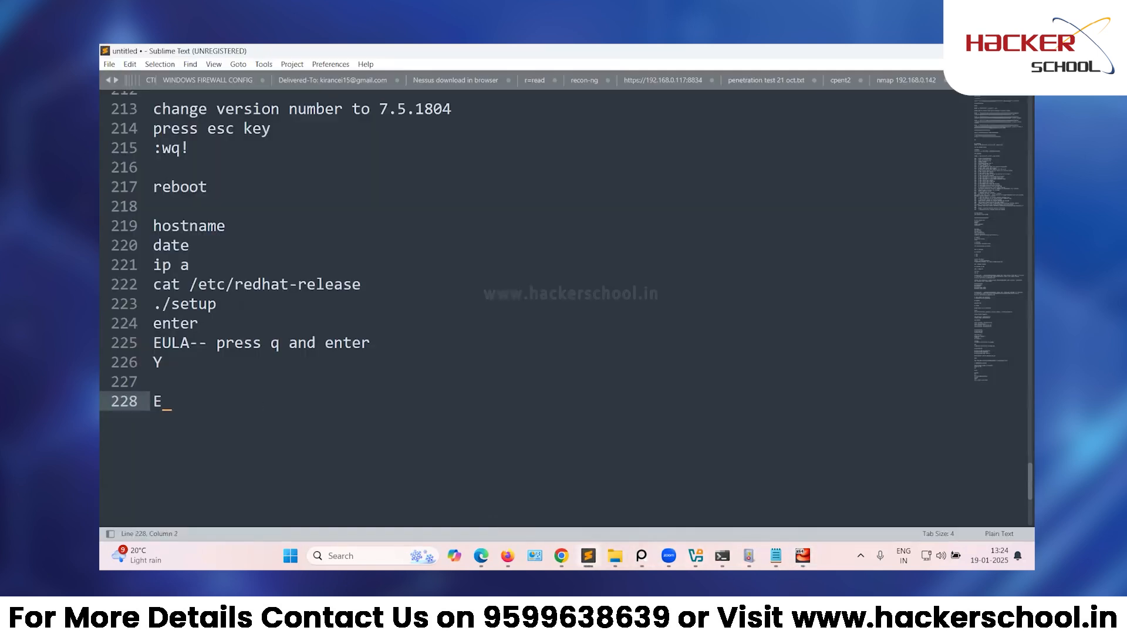
text(RROR-)
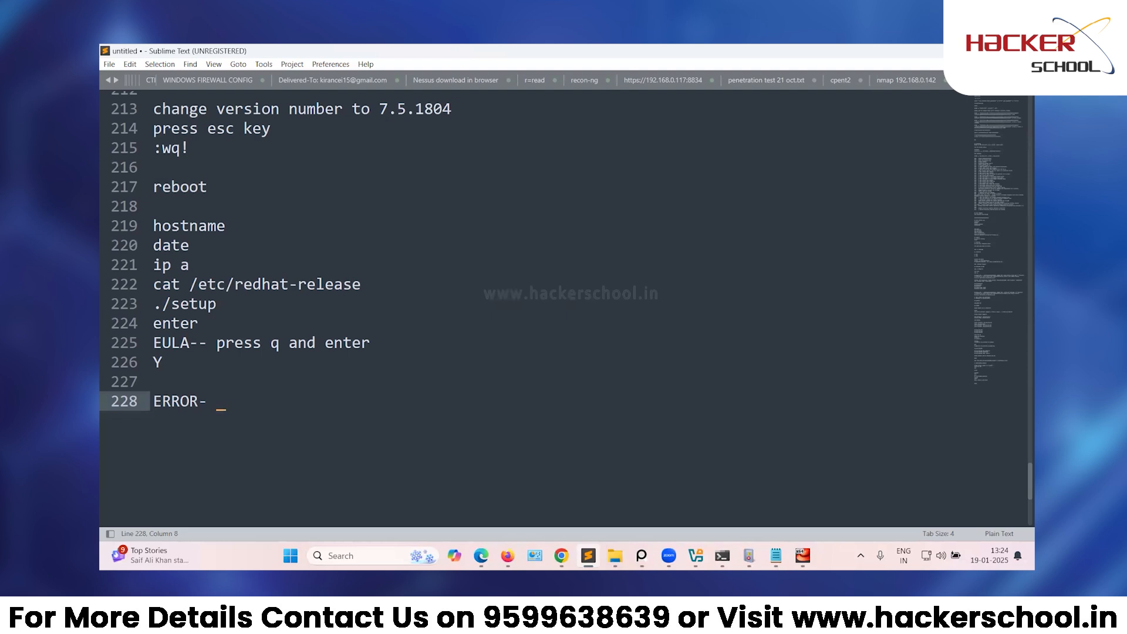
text(hardware req)
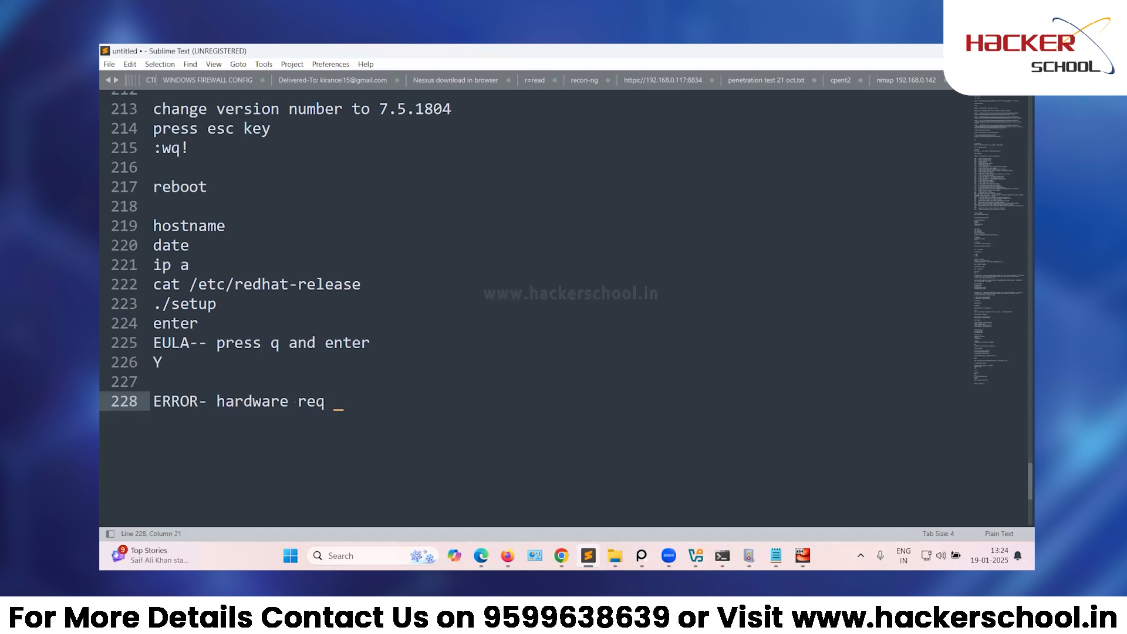
text(()
key(Delete)
text(use)
text(cloud setup))
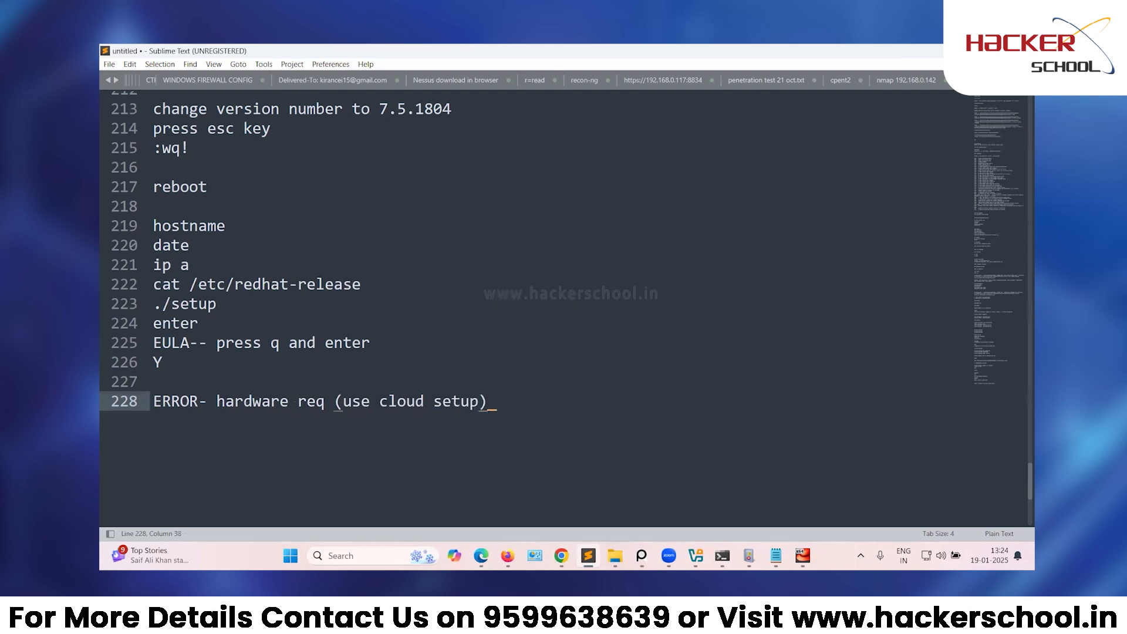
key(Return)
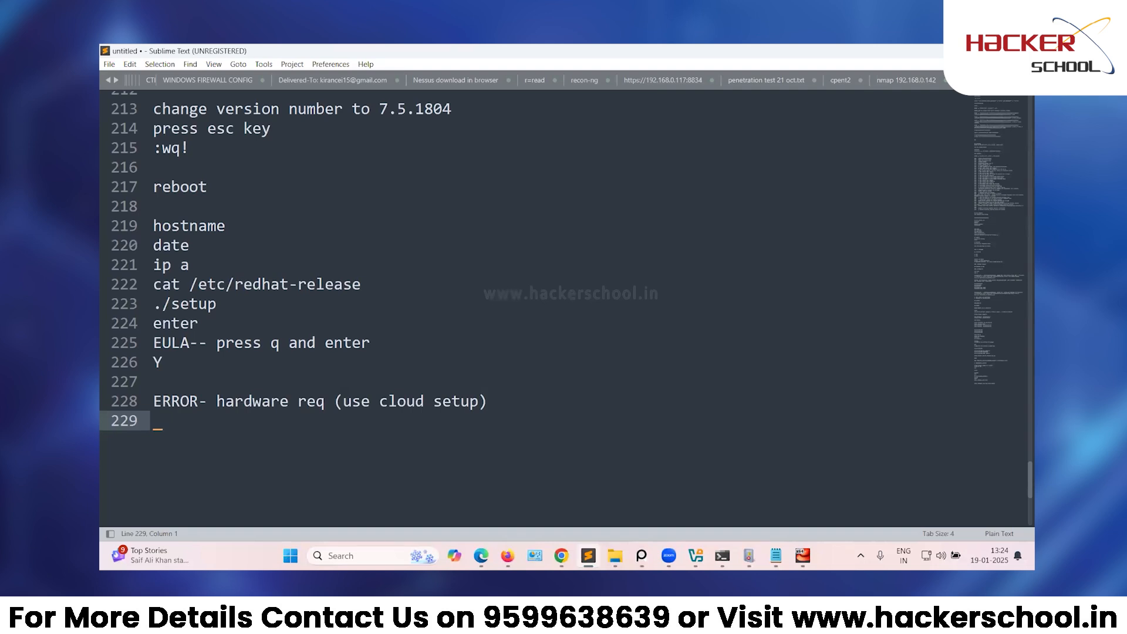
text(config pro)
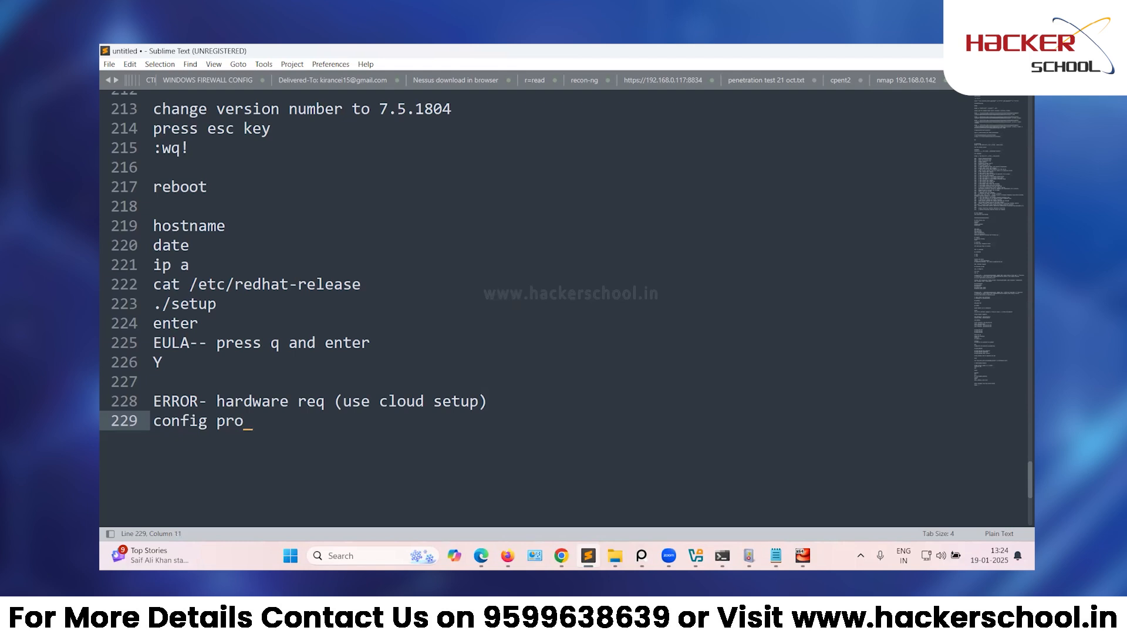
text(perly)
key(Return)
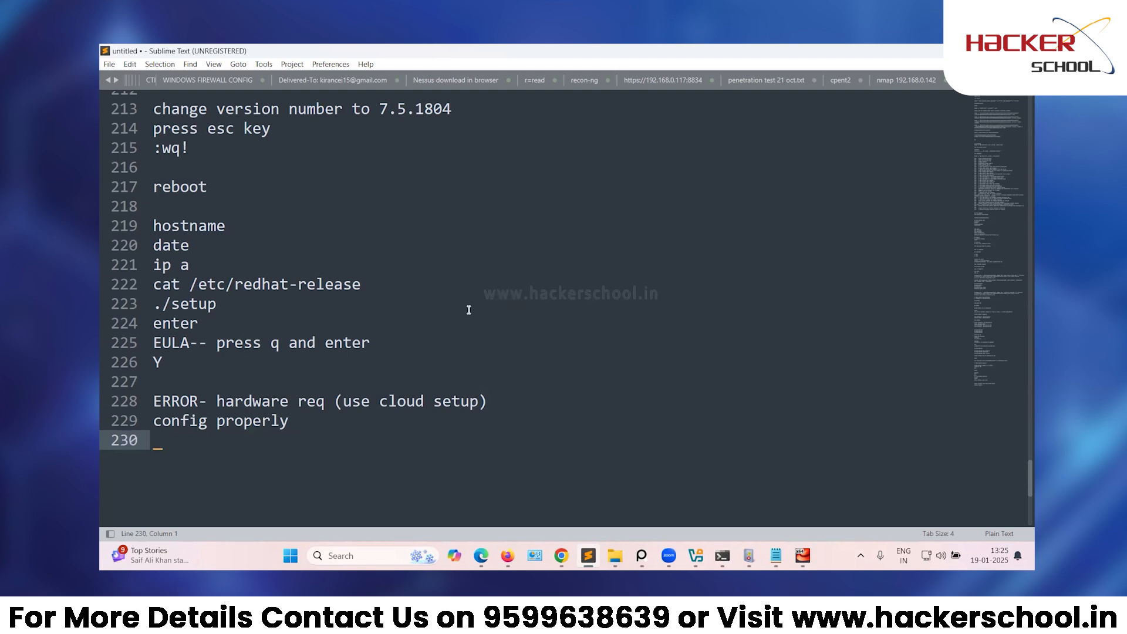
scroll(442, 341, up, 14)
Edit the step2 heading, typing 'avoid' after it.
scroll(360, 345, up, 6)
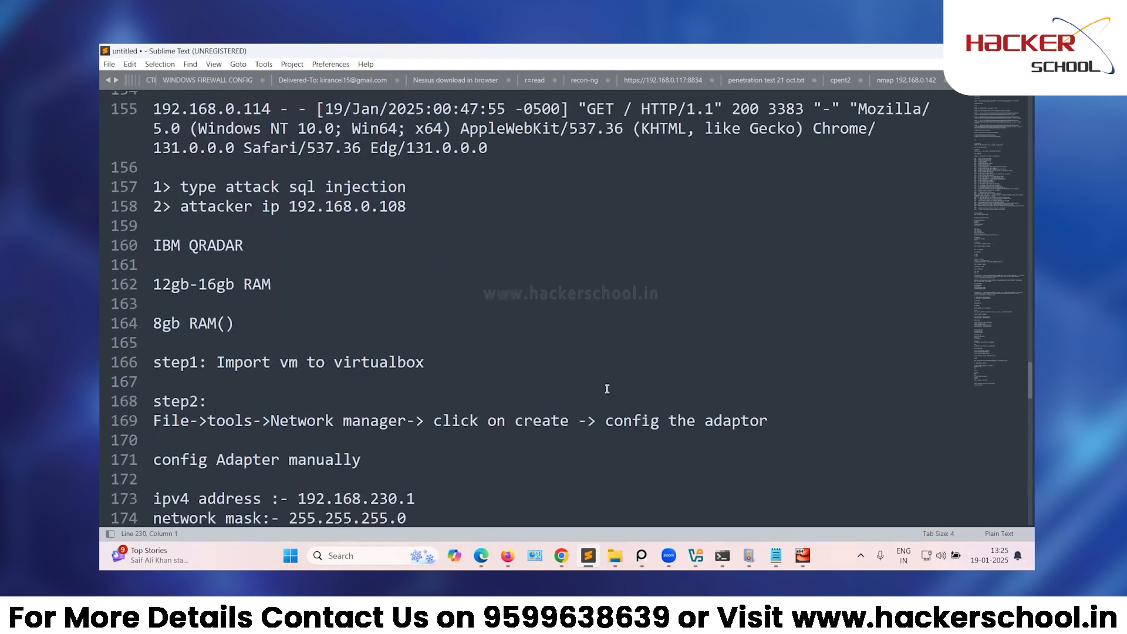
scroll(606, 385, down, 2)
scroll(352, 469, down, 2)
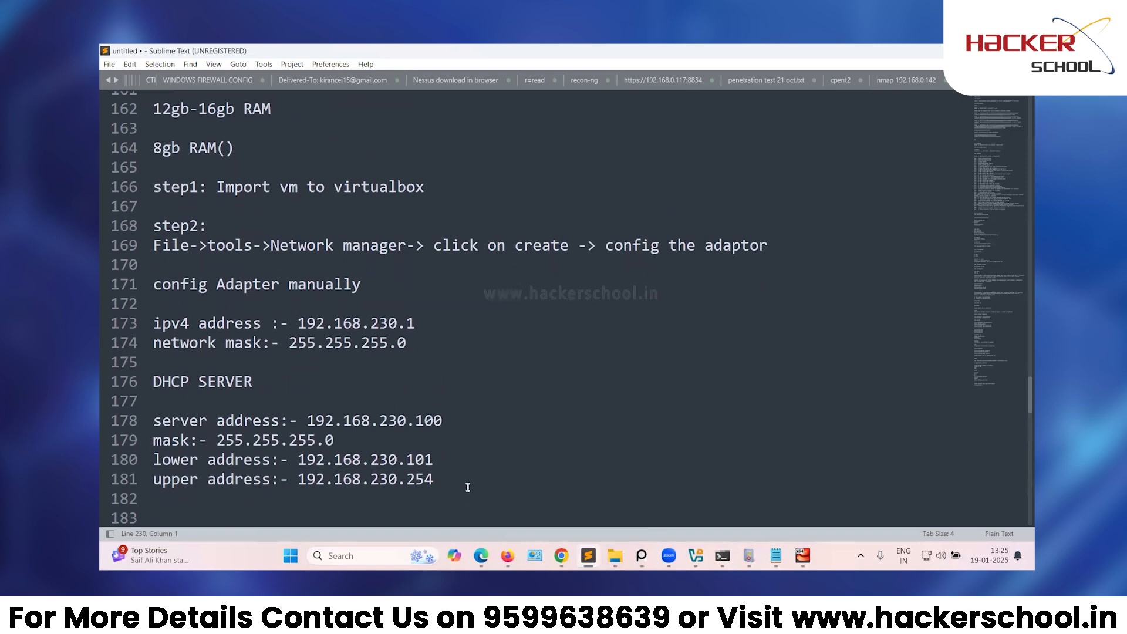
click(216, 226)
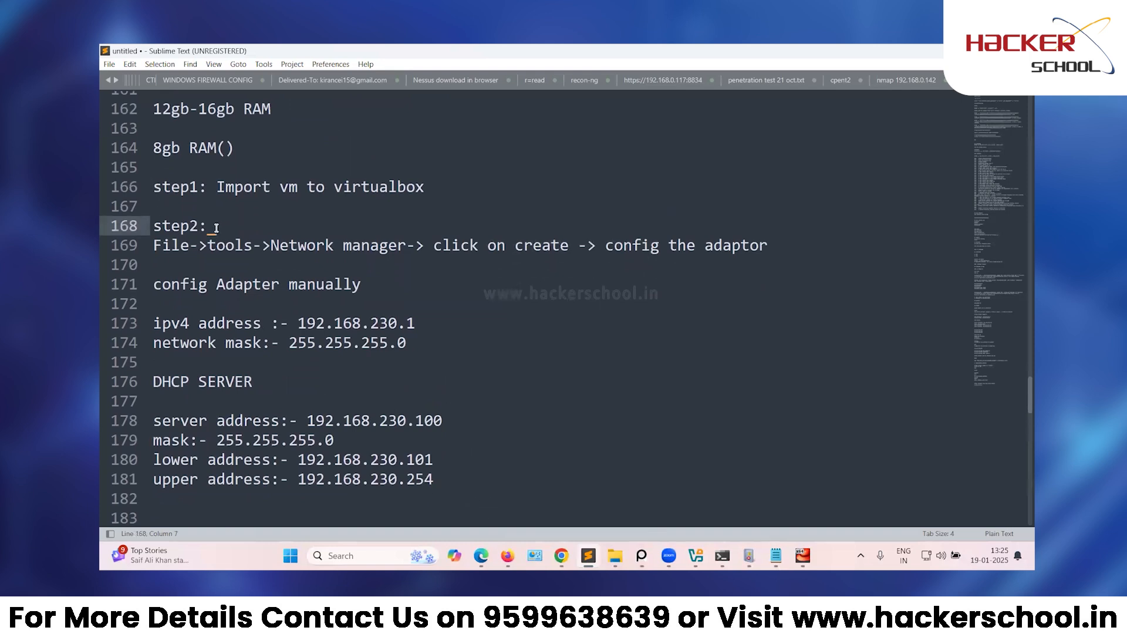
text(avoid)
key(BackSpace)
key(BackSpace)
key(BackSpace)
key(BackSpace)
key(BackSpace)
Add 'config network setting to host only adaptor' above the 'start the vm' line.
scroll(266, 232, down, 4)
scroll(176, 317, down, 4)
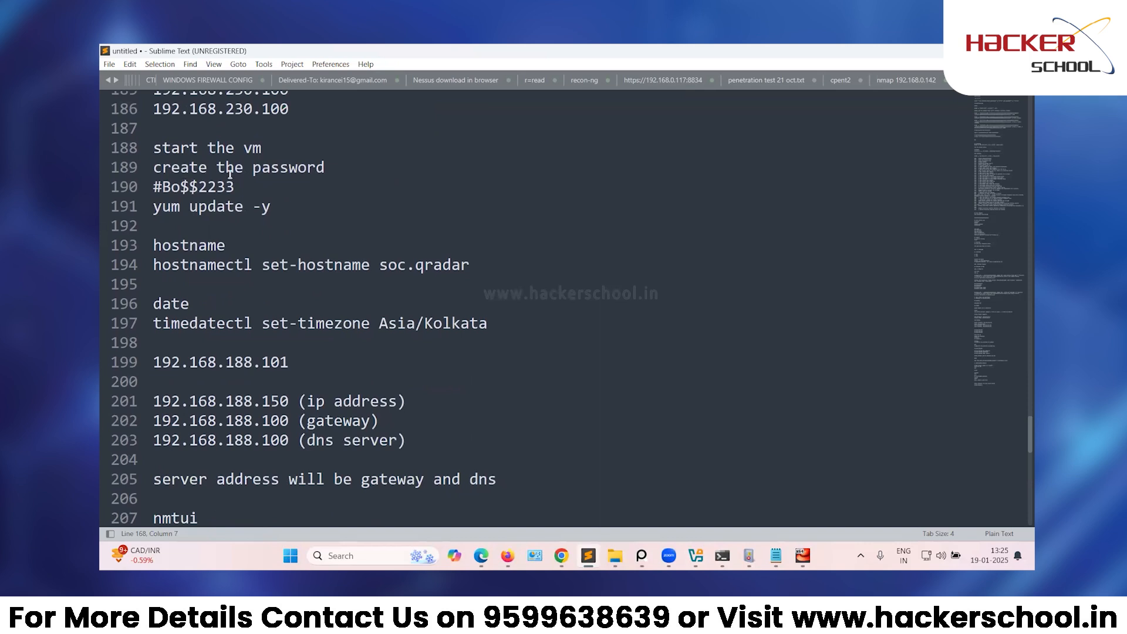
click(177, 136)
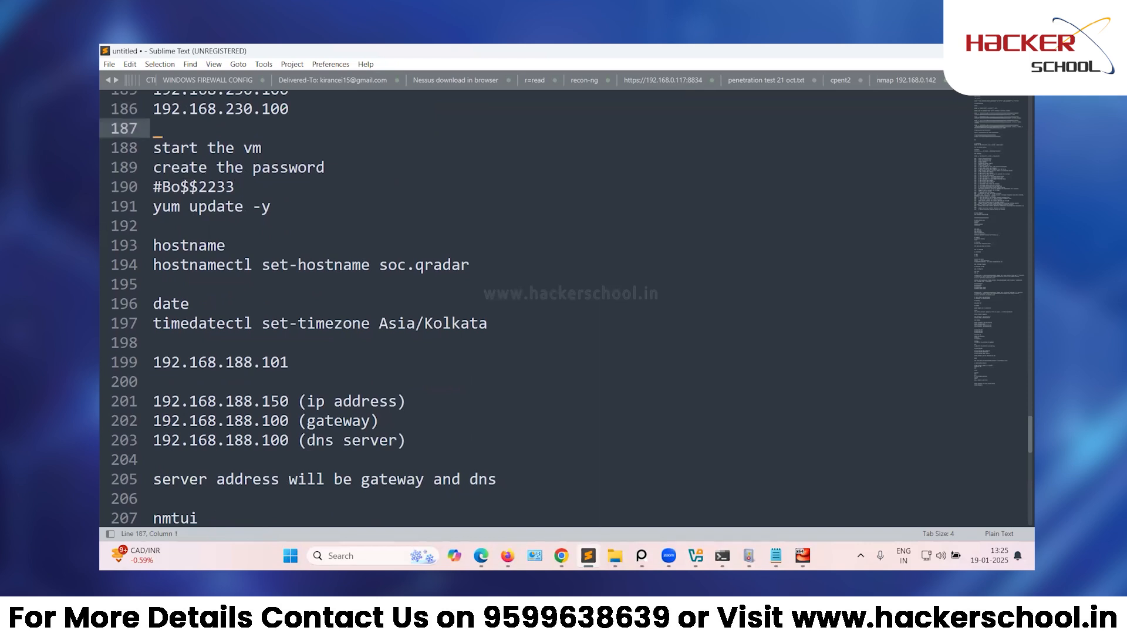
key(Return)
key(Return)
text(confi)
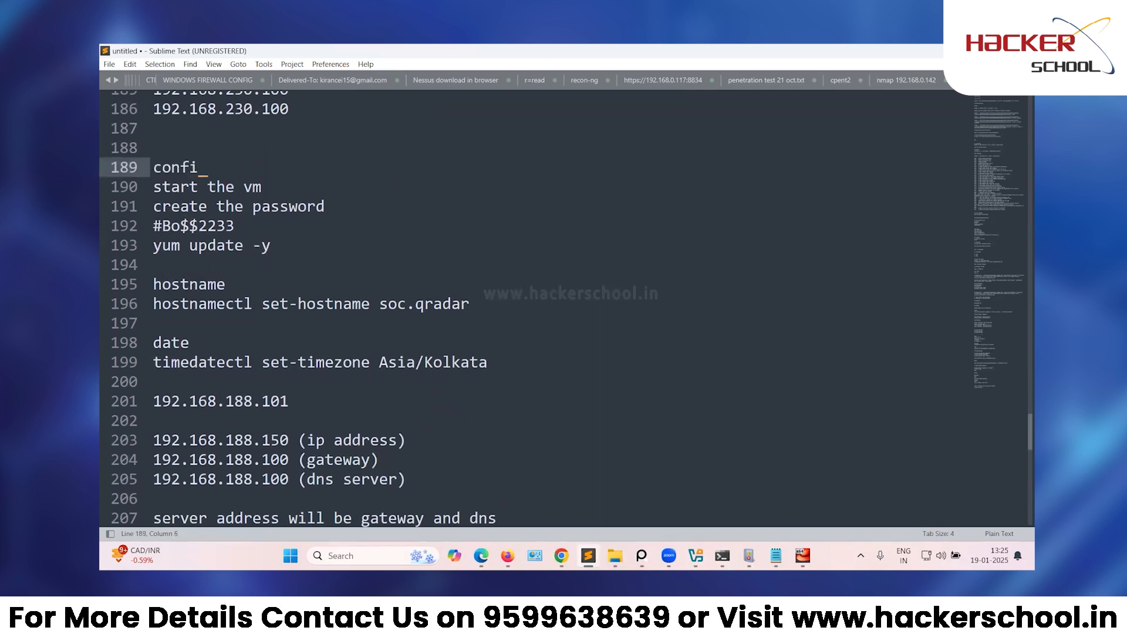
text(g network setti)
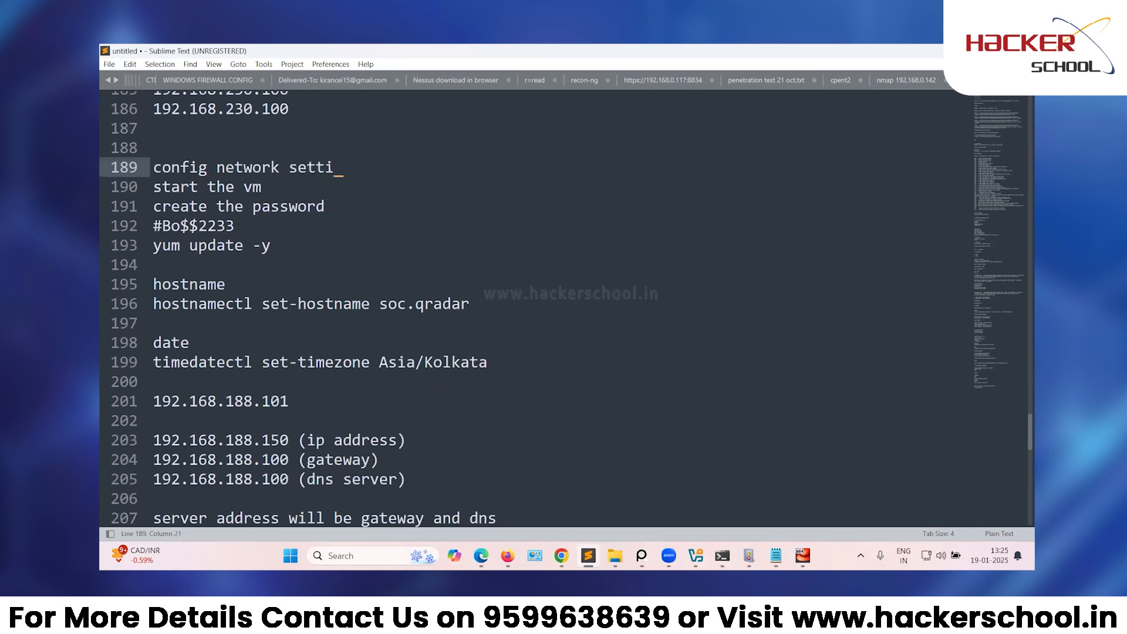
text(ng to host onl)
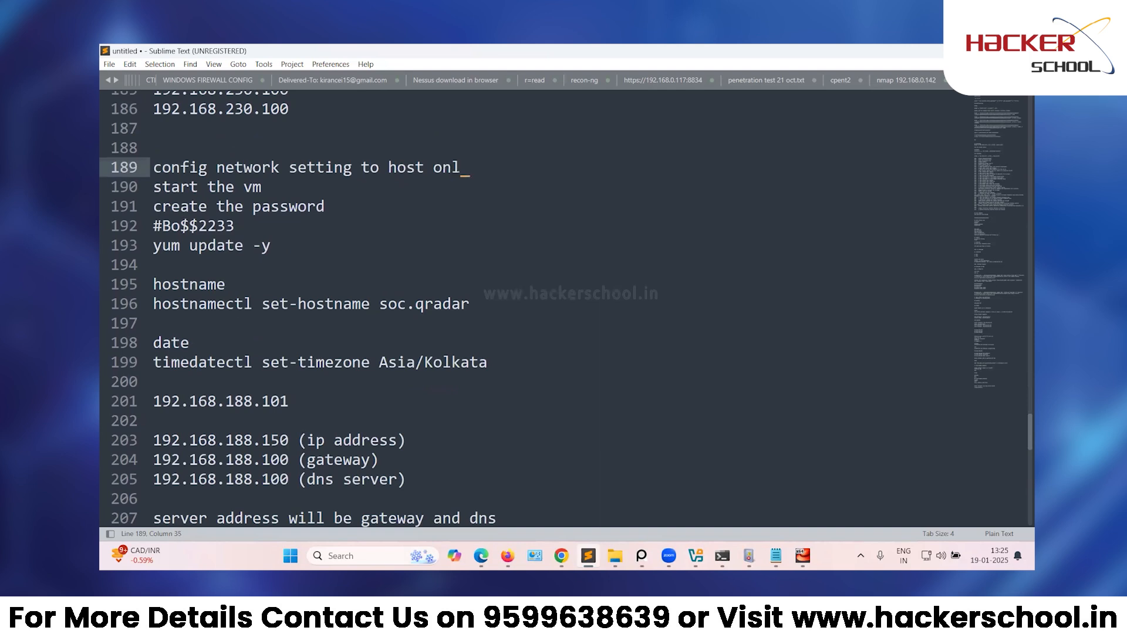
text(y adaptor)
scroll(292, 376, down, 3)
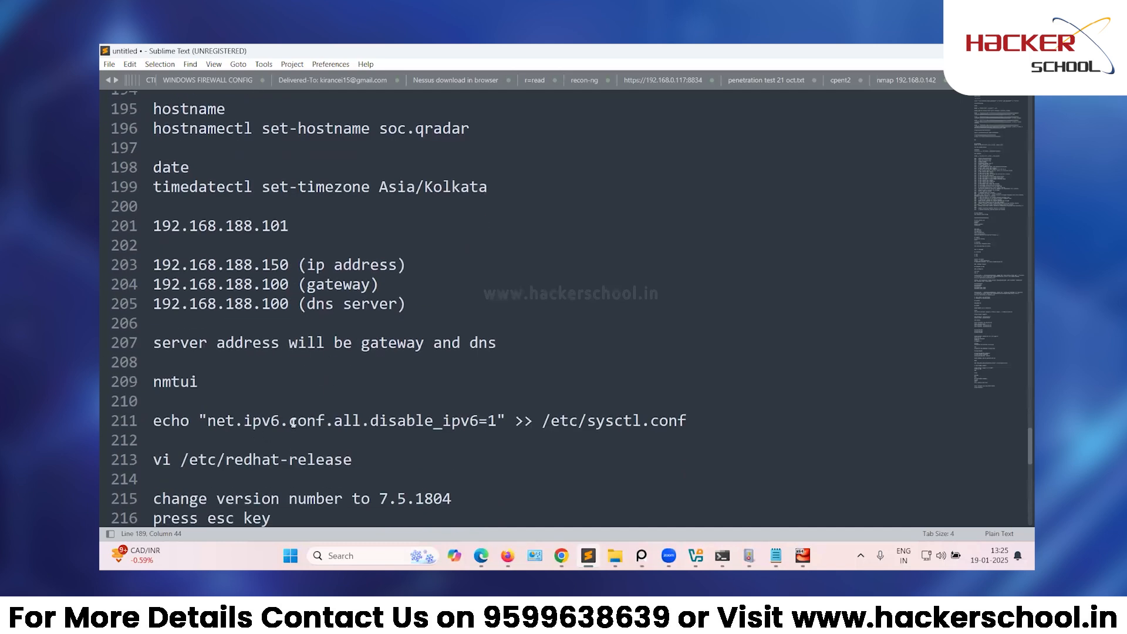
drag(204, 383, 162, 382)
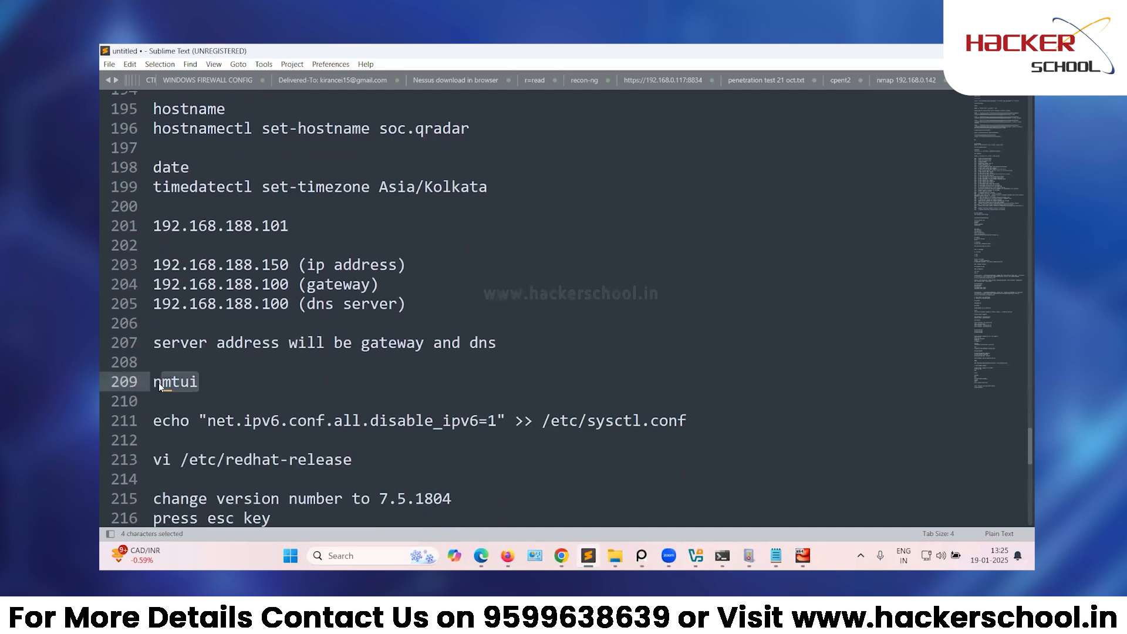
click(294, 397)
scroll(294, 397, down, 3)
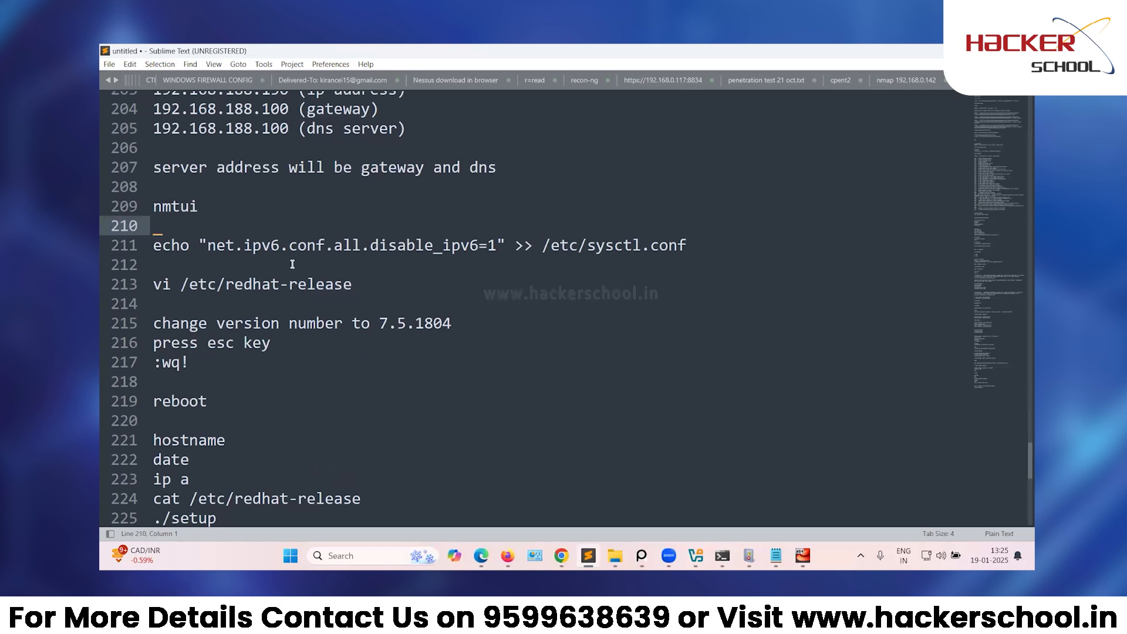
click(262, 307)
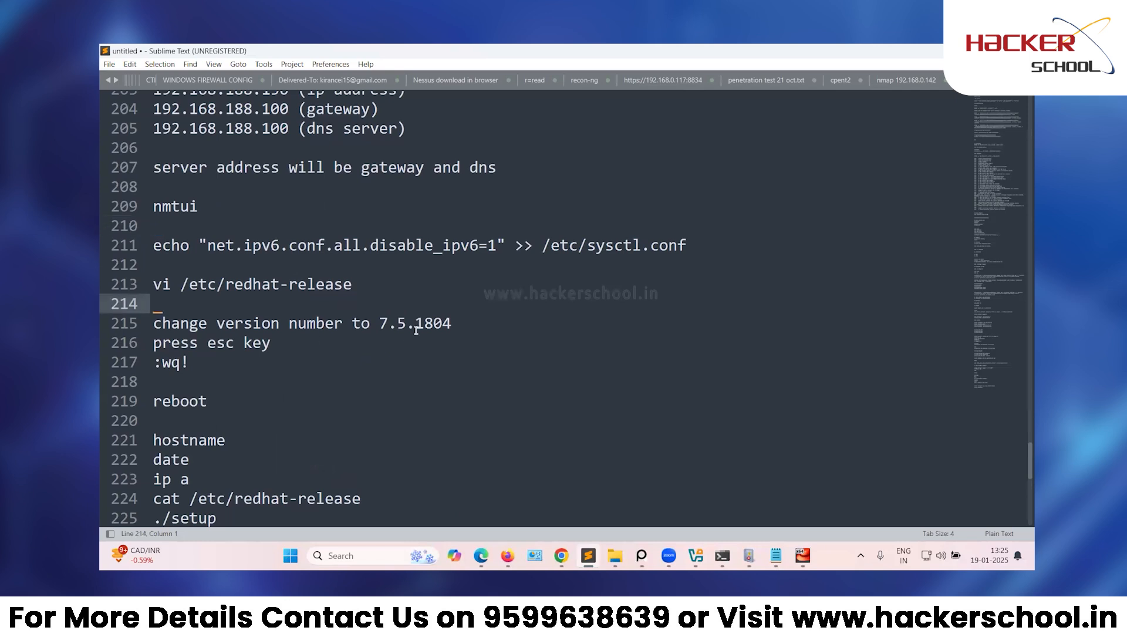
scroll(257, 361, down, 3)
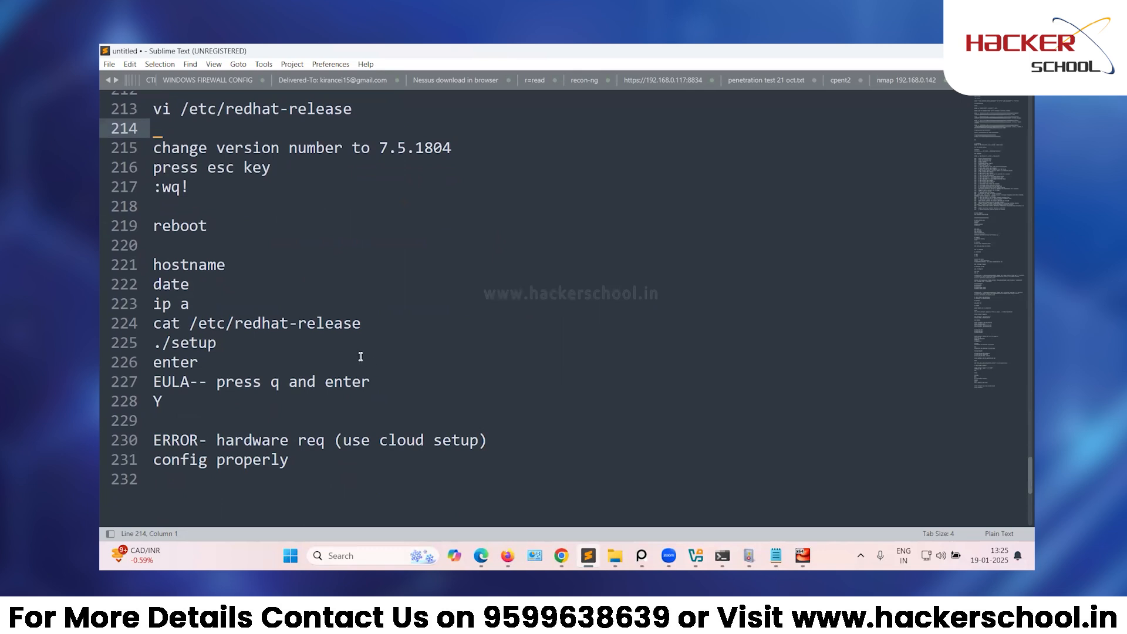
click(368, 488)
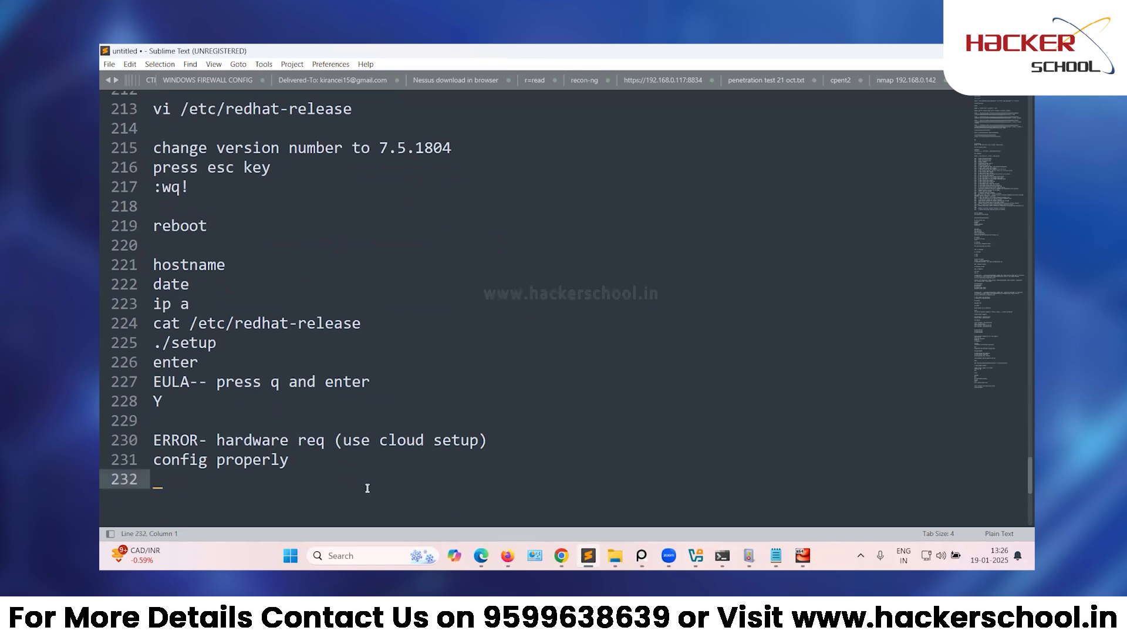
text(if)
key(BackSpace)
key(BackSpace)
key(BackSpace)
click(802, 556)
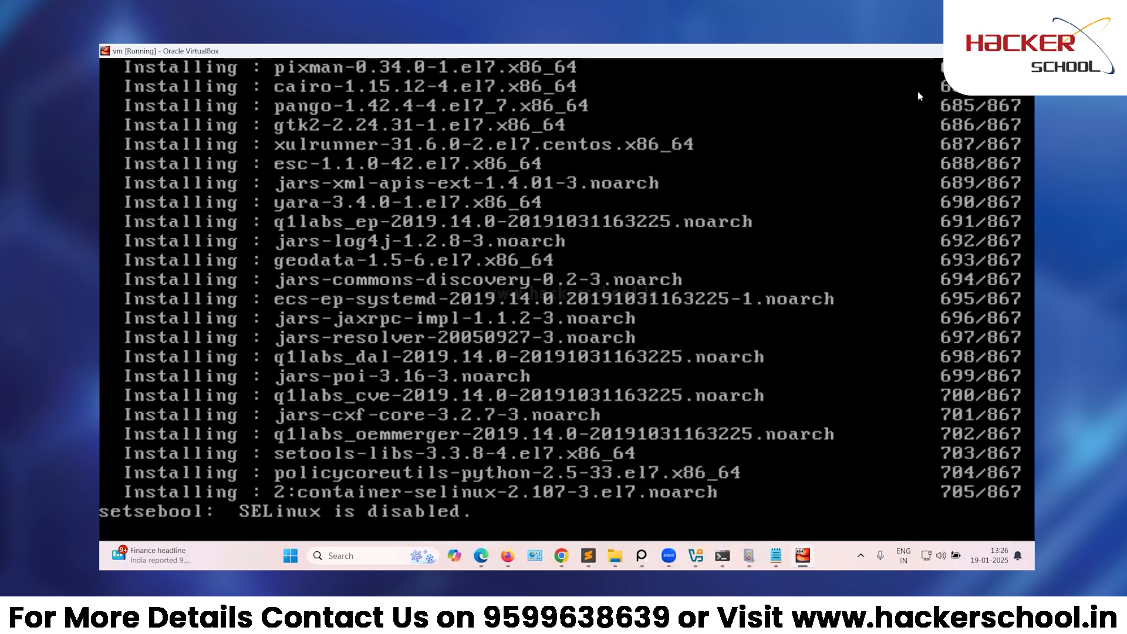
click(965, 51)
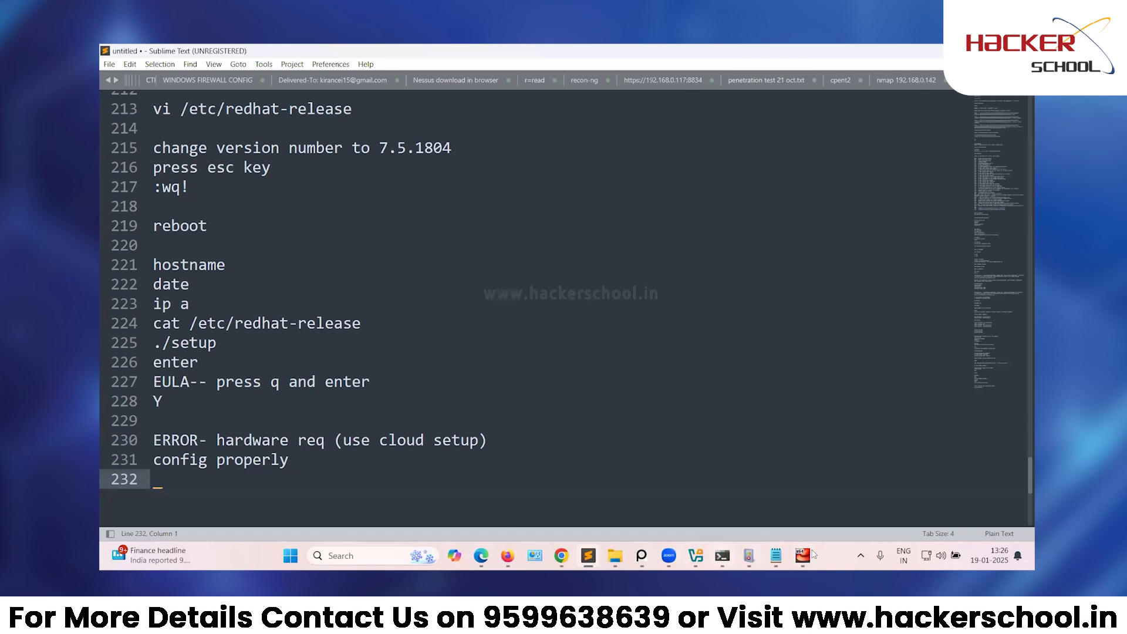
key(alt+Tab)
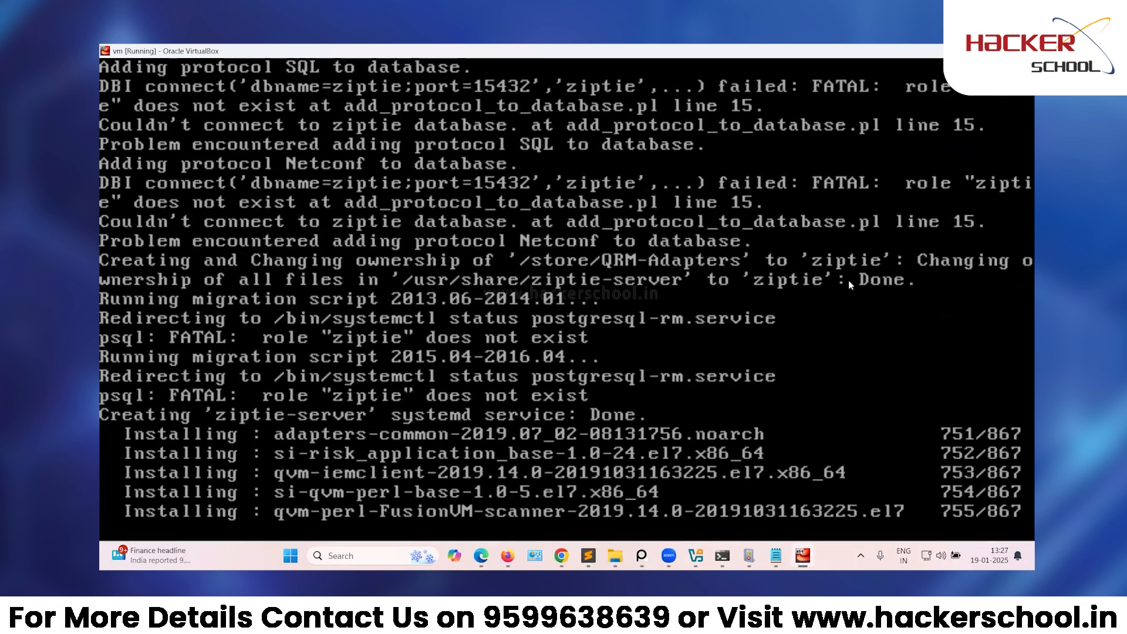
Minimize the QRadar VM window and wait for its initial configuration to finish.
click(963, 51)
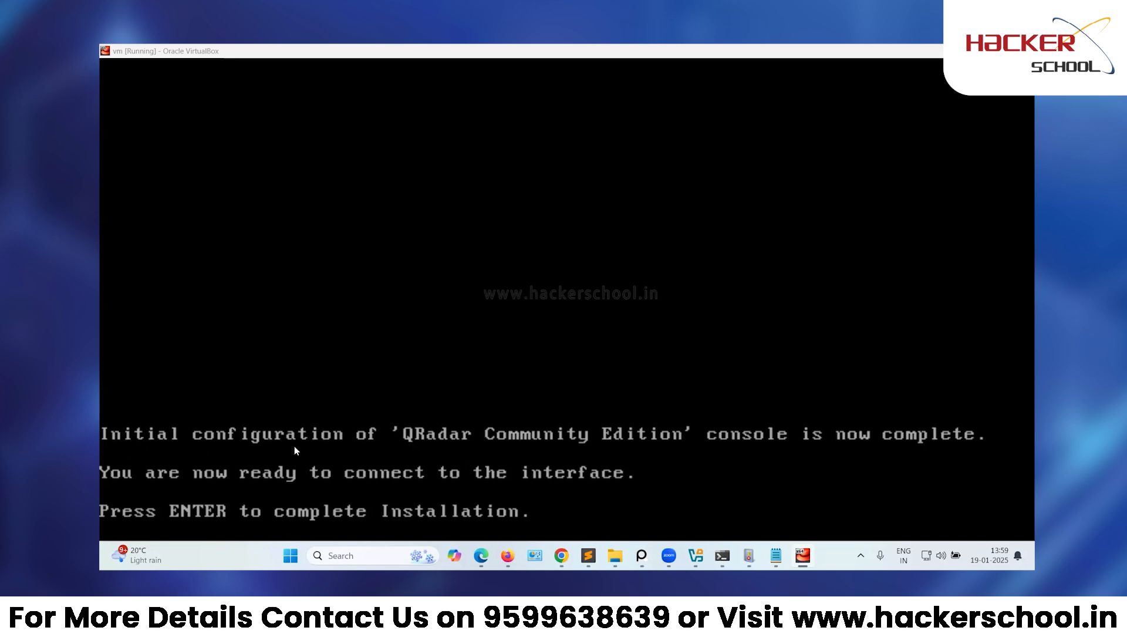
Complete the QRadar installation, then enter and confirm a new admin password.
key(Return)
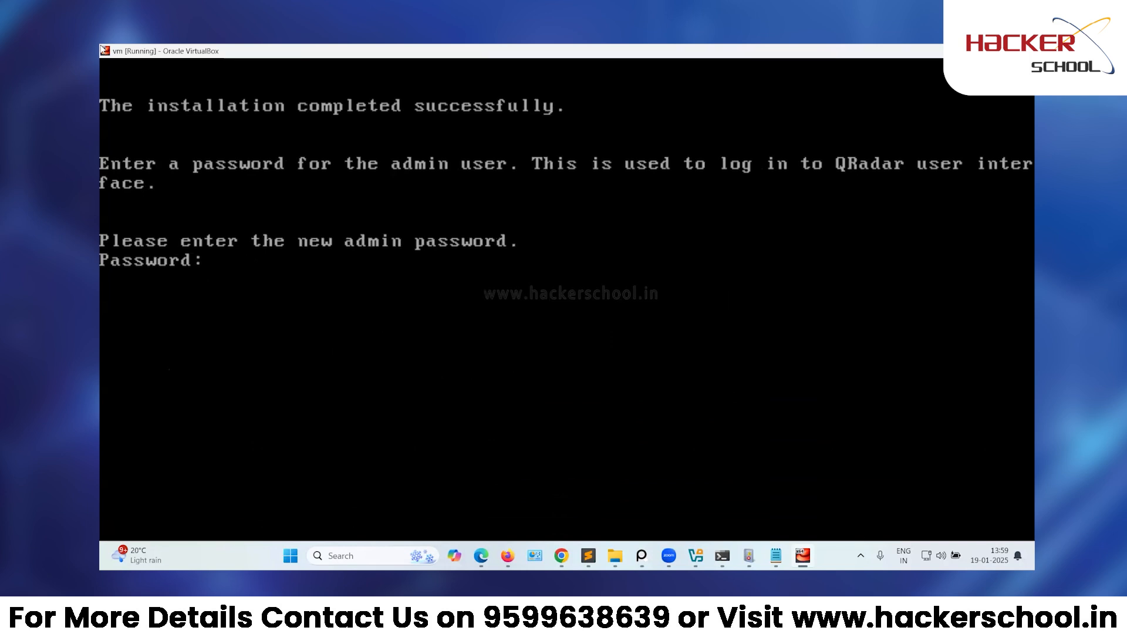
key(Return)
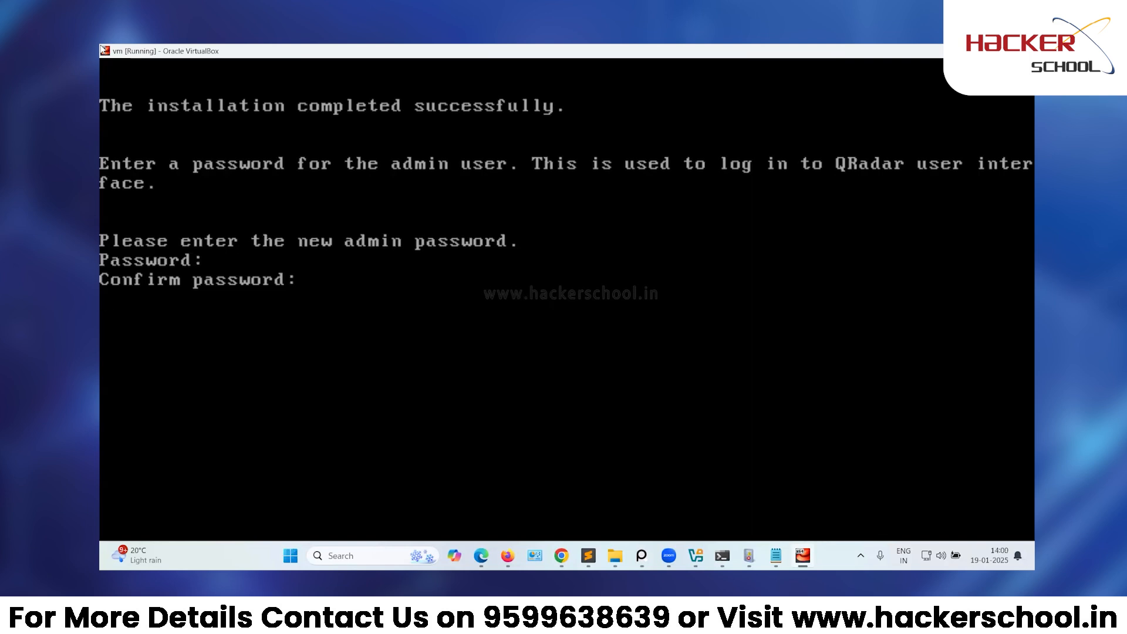
key(Return)
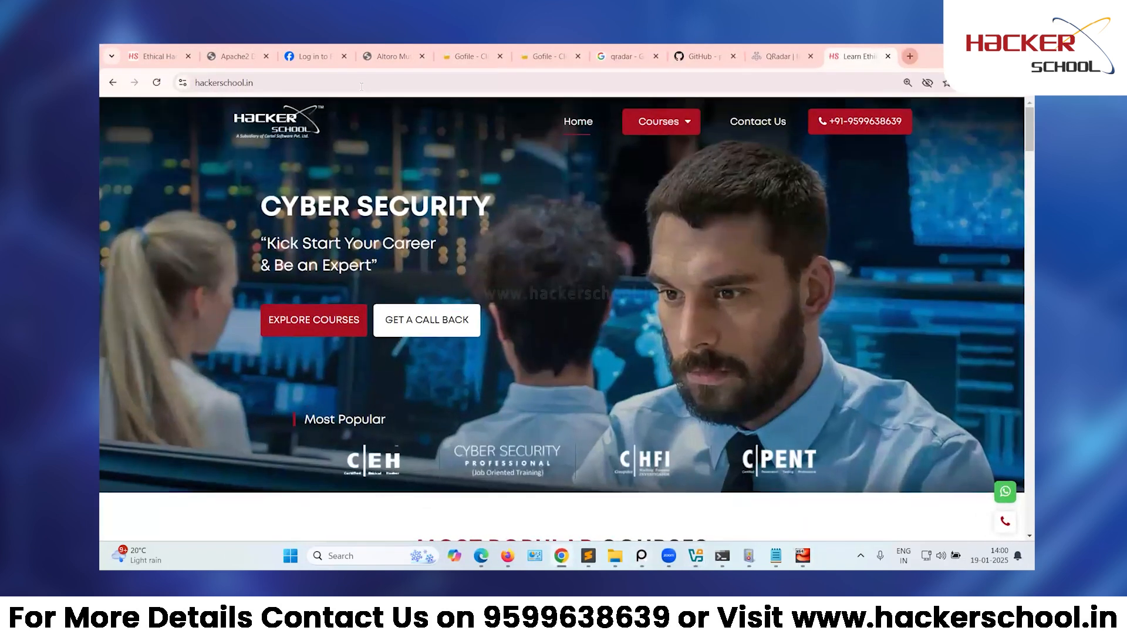
key(ctrl+t)
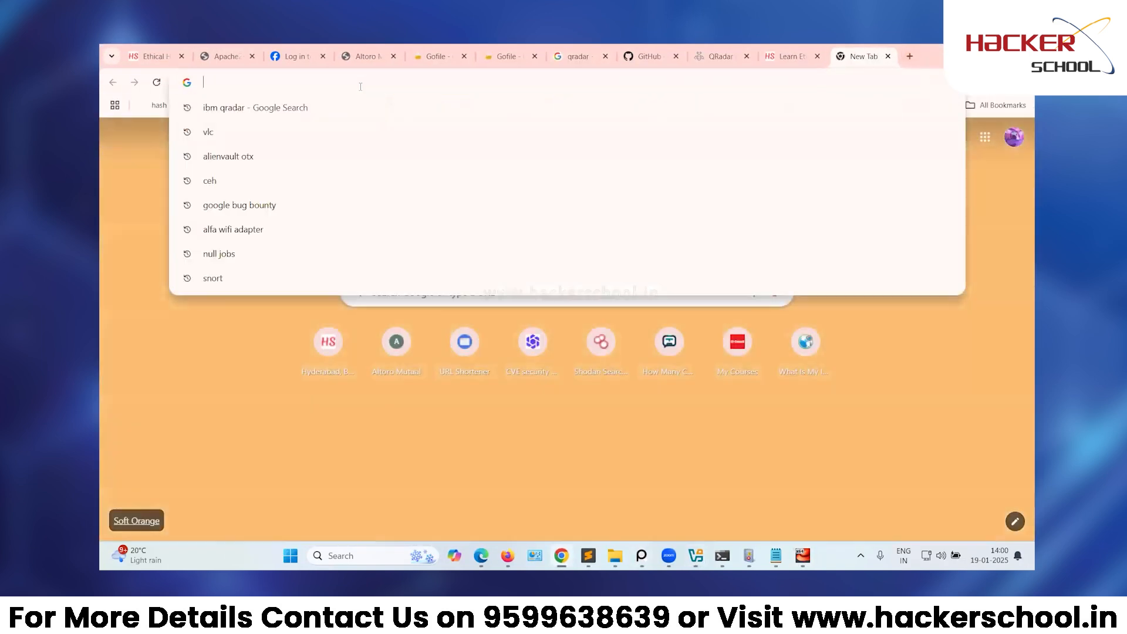
text(https)
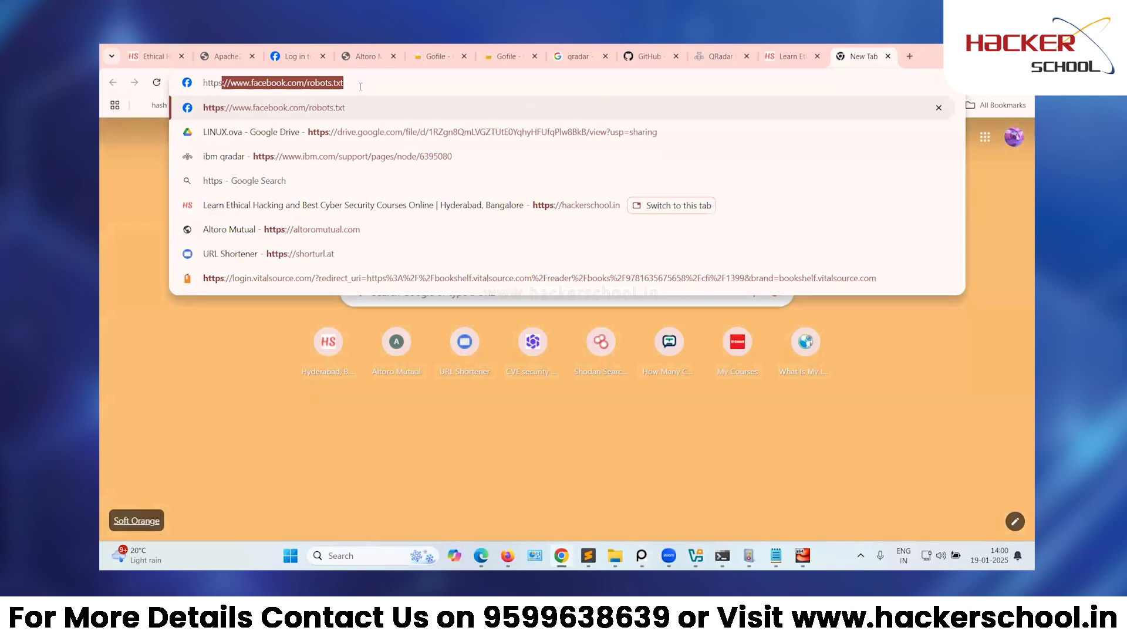
text(://)
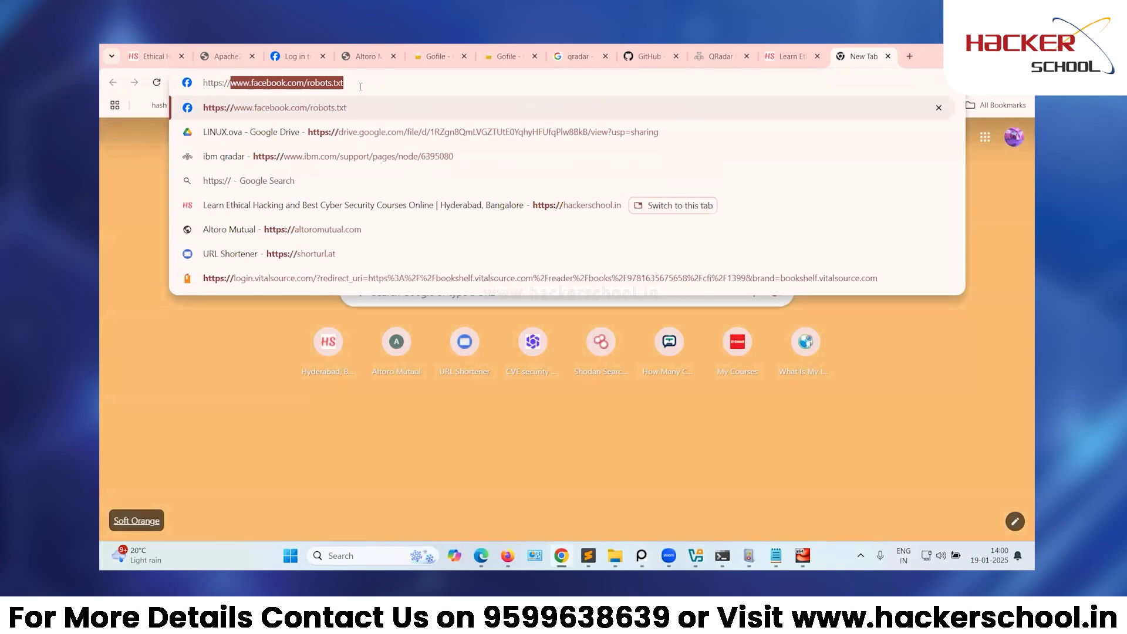
text(192.168.188150)
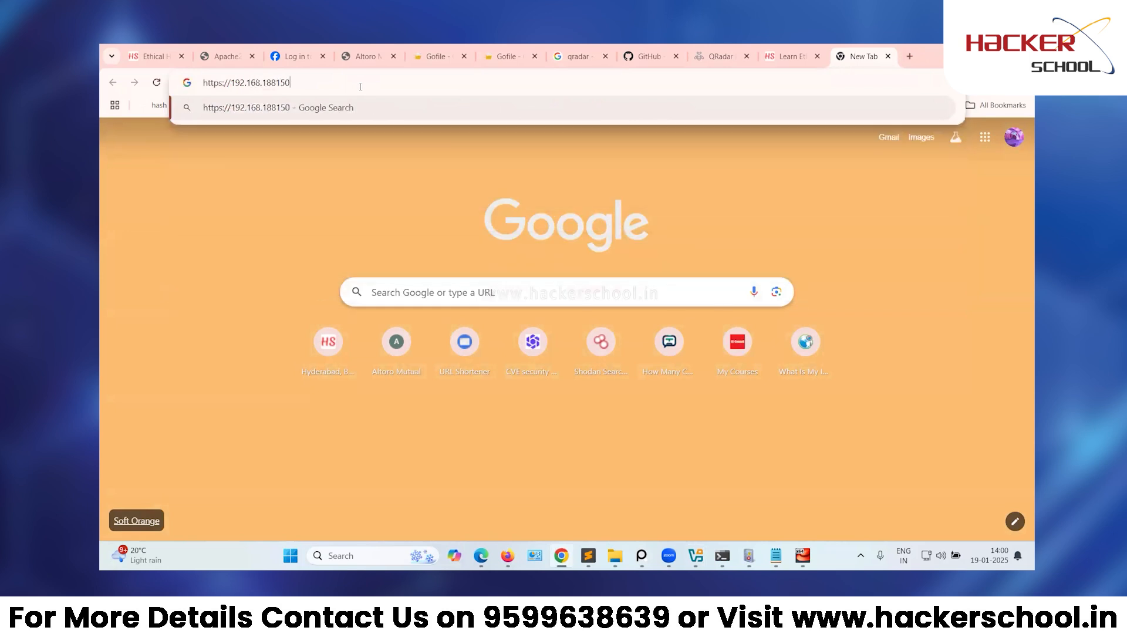
key(BackSpace)
key(BackSpace)
key(BackSpace)
text(.150)
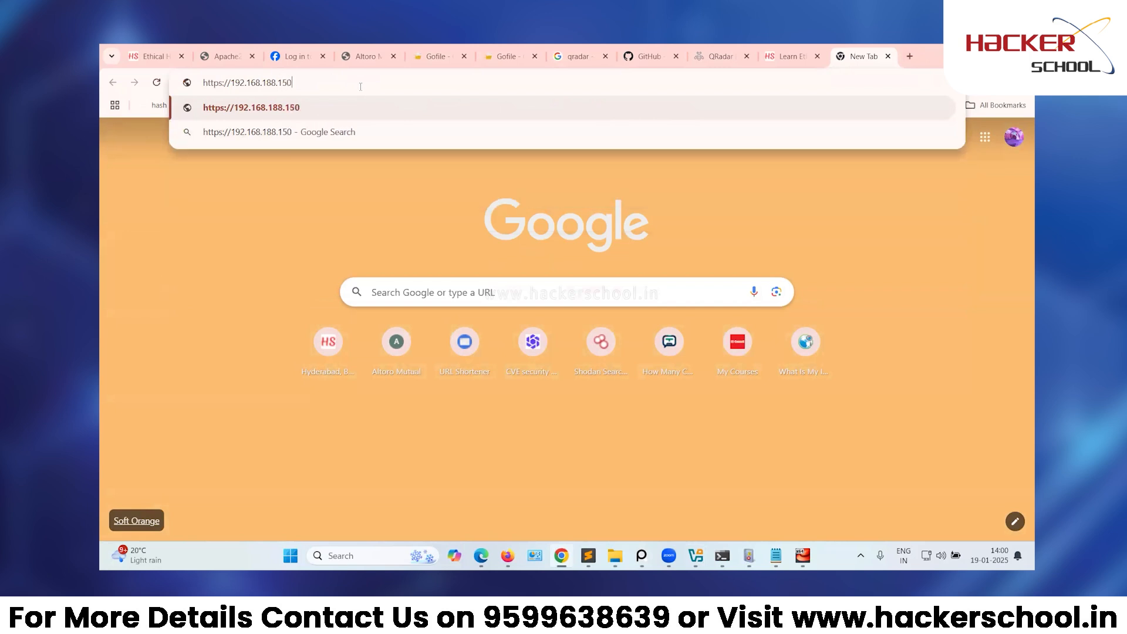
key(Return)
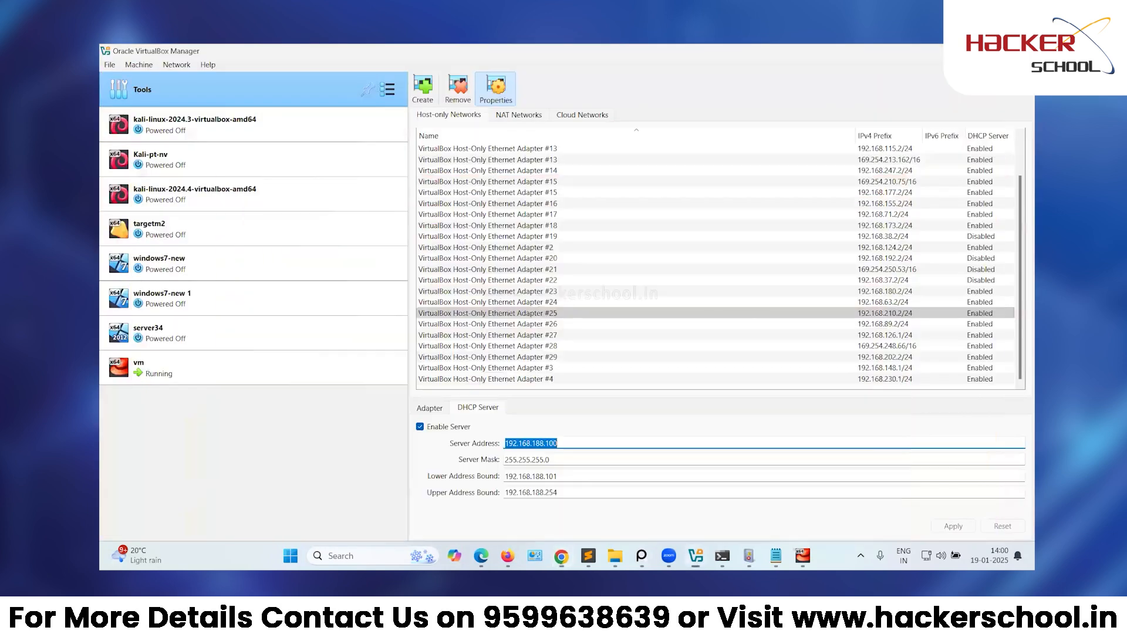
Open the Kali VM's network settings and review Adapter 1's bridged setup and Adapter 2.
click(264, 210)
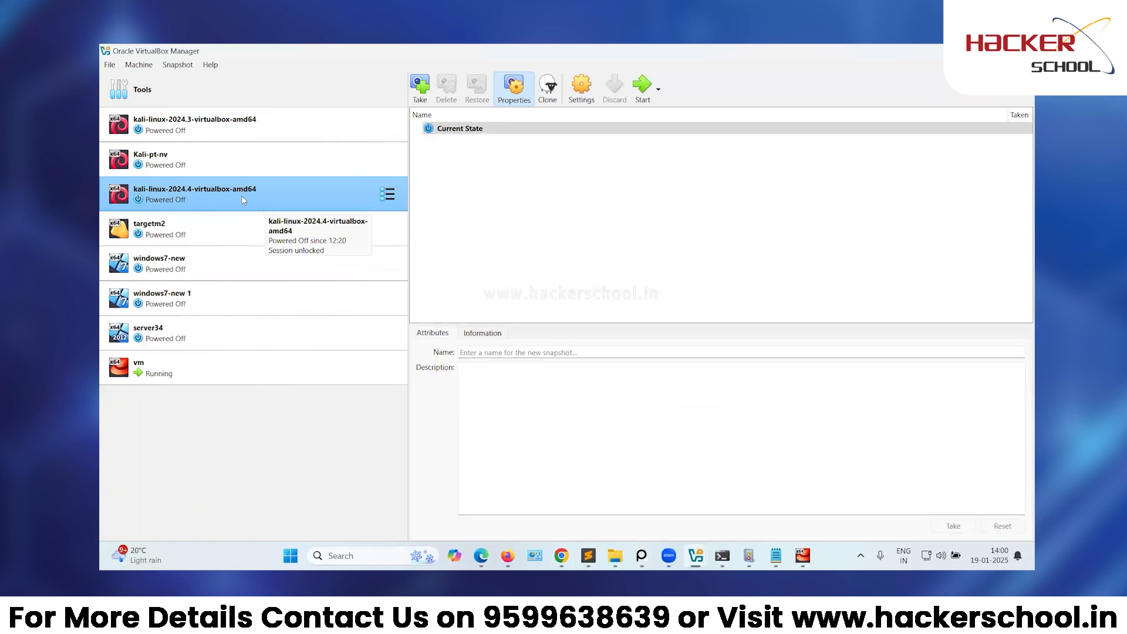
right_click(187, 196)
click(206, 206)
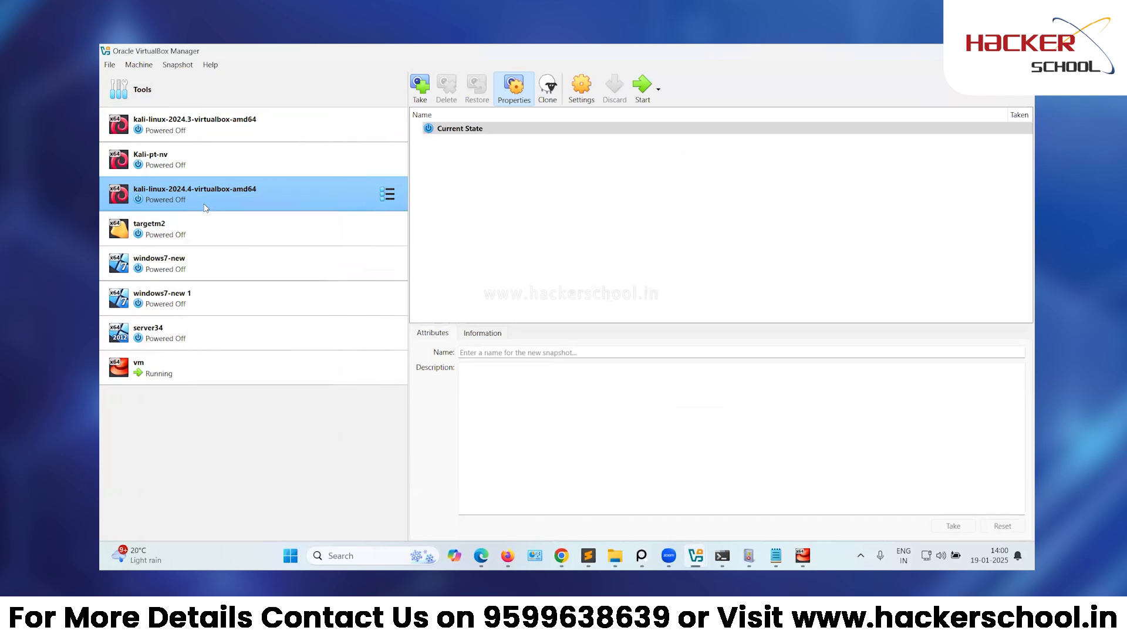
click(371, 311)
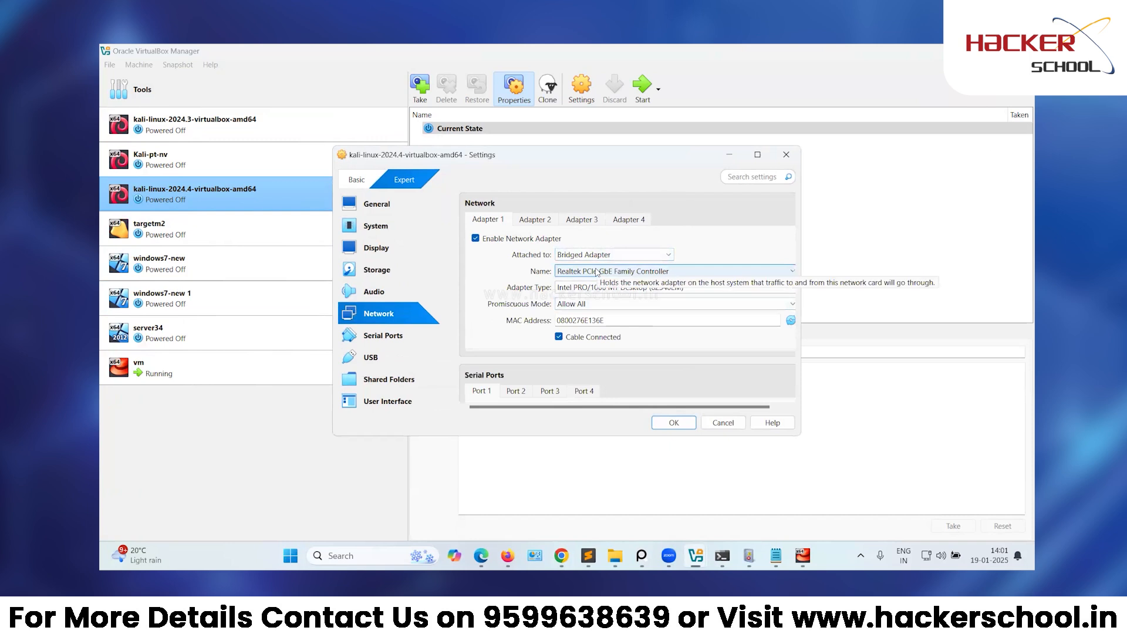
click(540, 222)
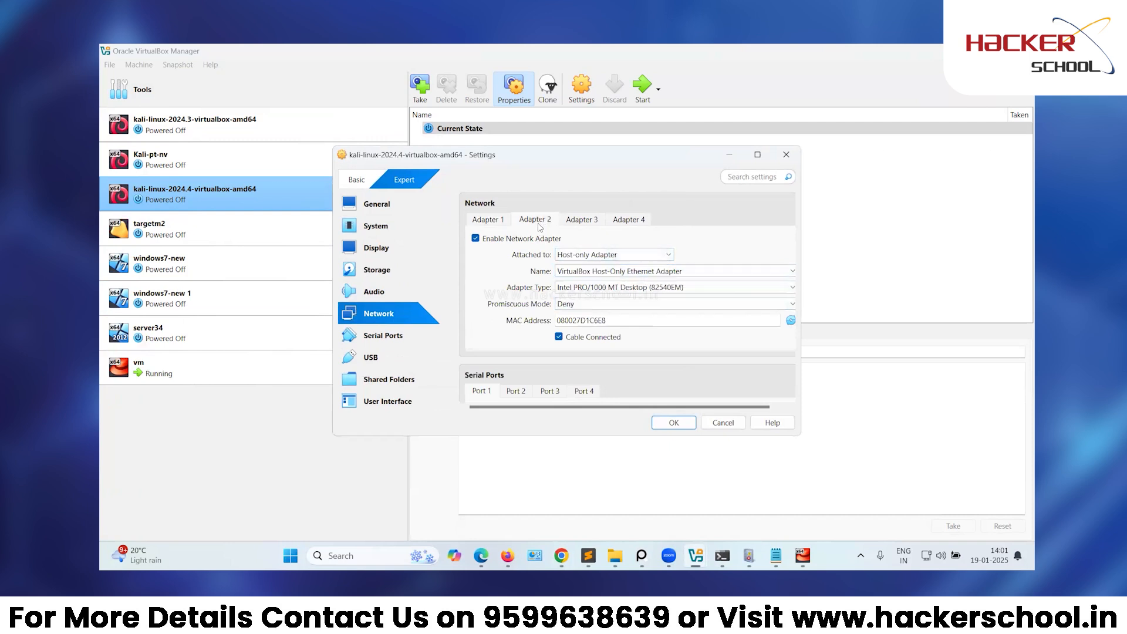
click(499, 241)
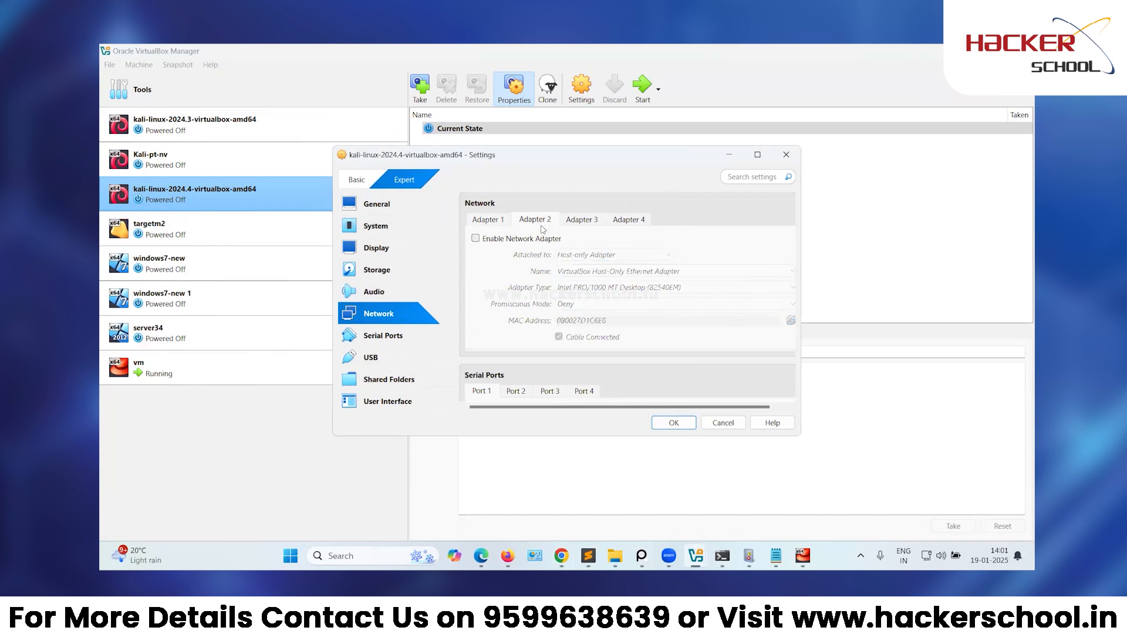
click(495, 225)
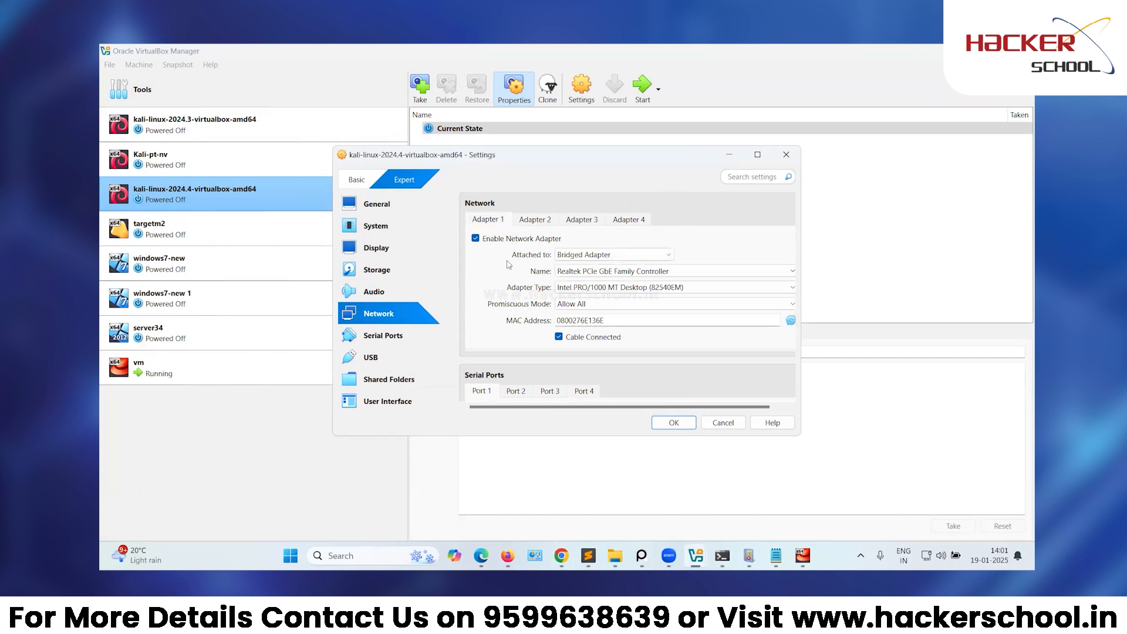
click(535, 220)
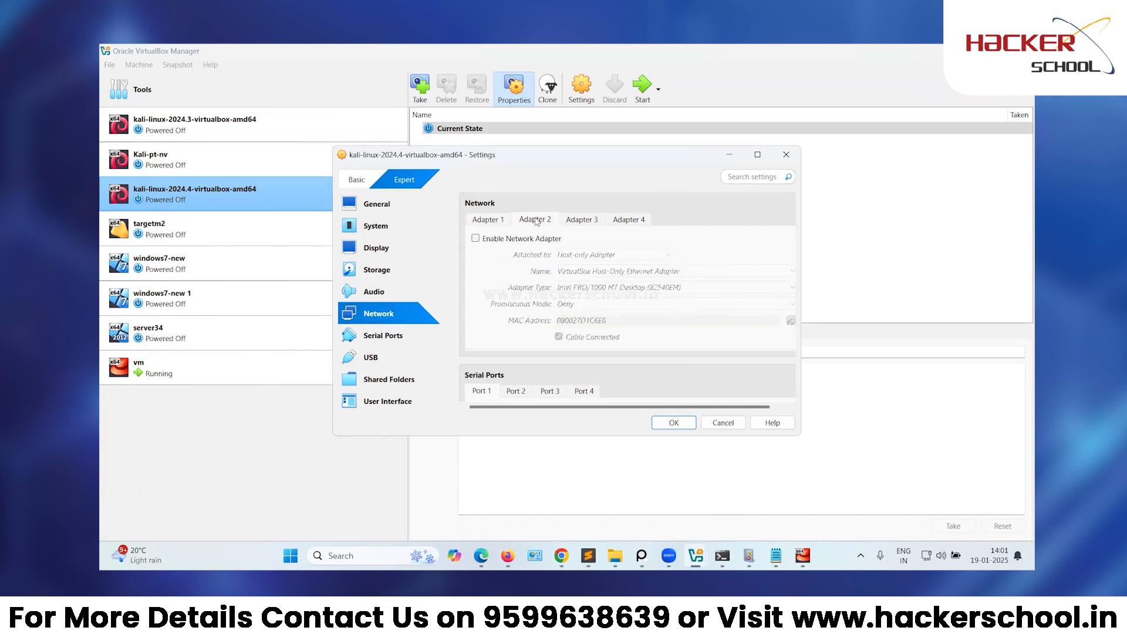
Enable Adapter 2 on VirtualBox Host-Only Ethernet Adapter #25 and save the settings.
click(476, 238)
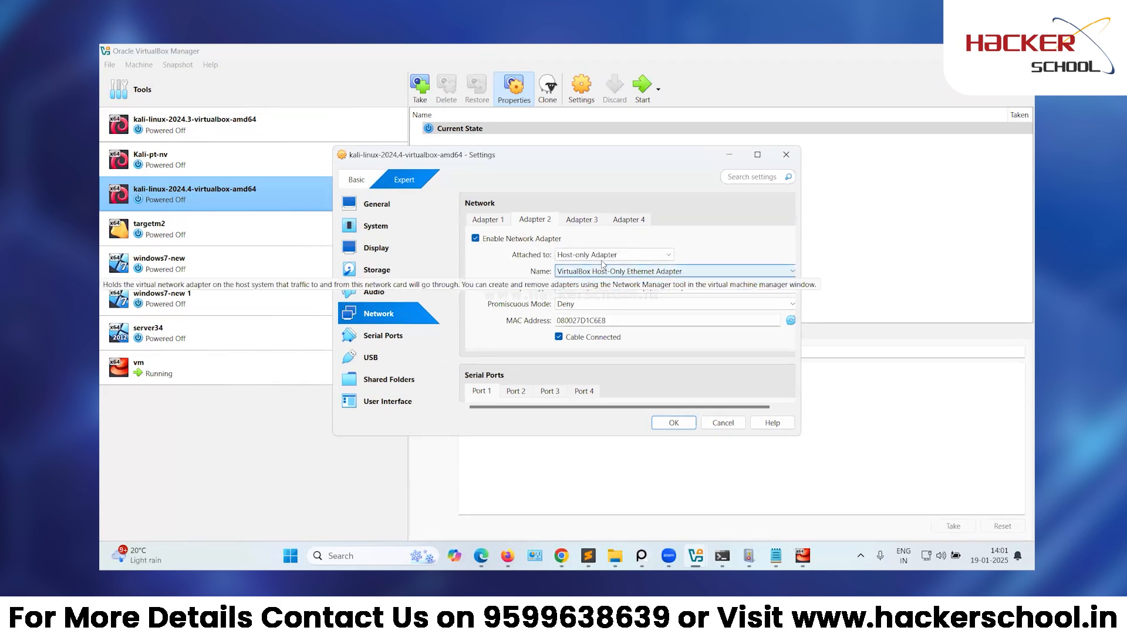
click(622, 271)
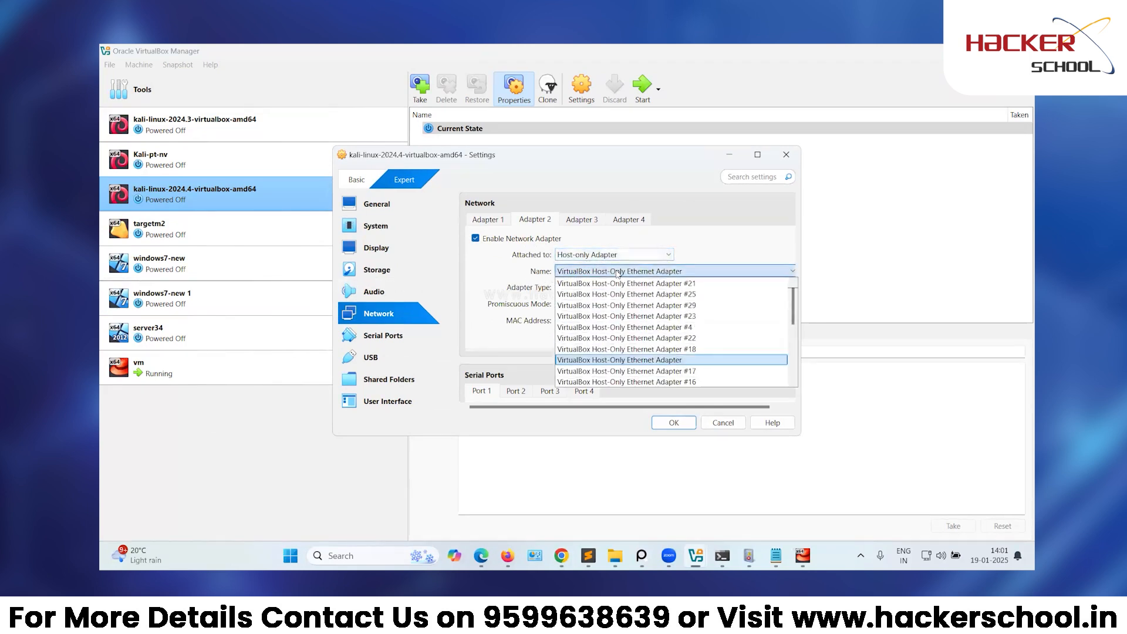
click(623, 294)
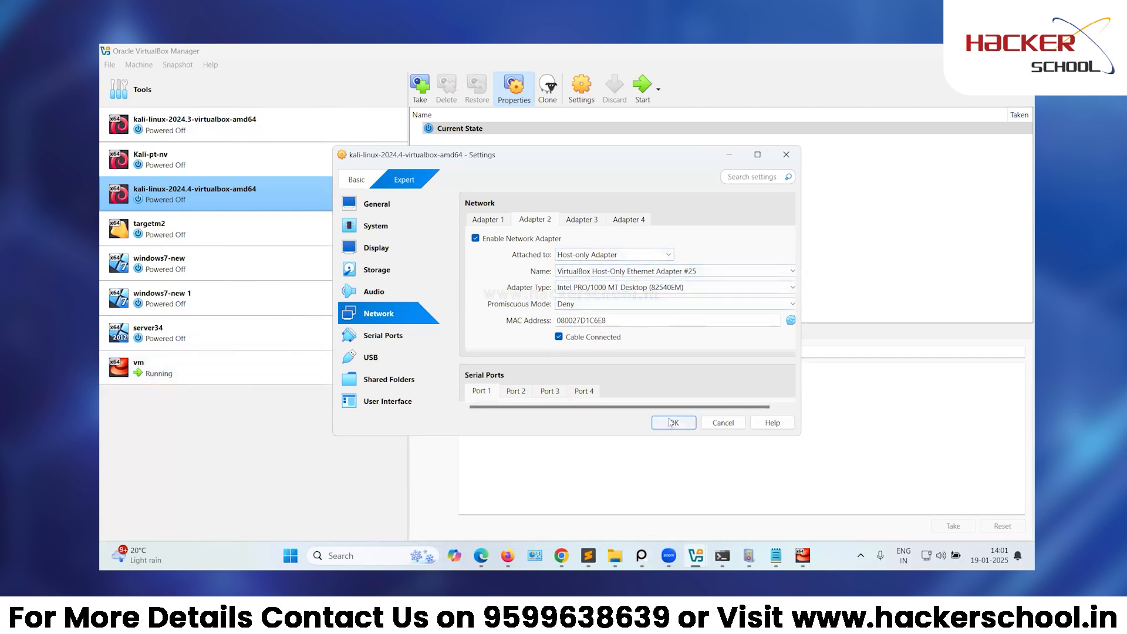
click(672, 420)
click(562, 556)
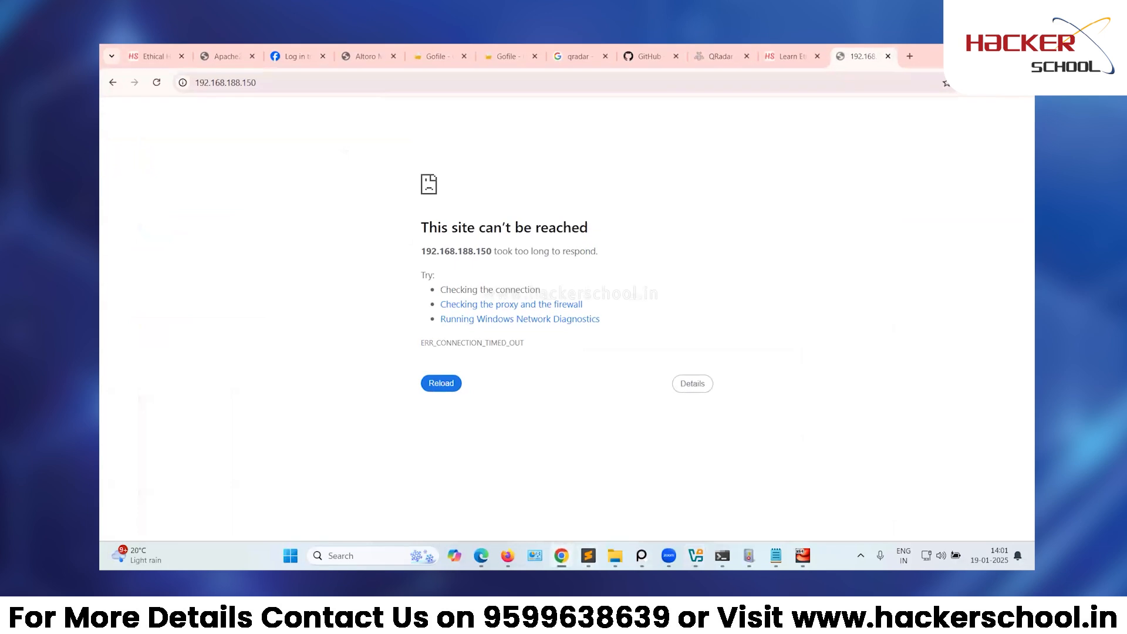
Start the kali-linux-2024.4 VM with Normal Start.
click(562, 556)
right_click(207, 208)
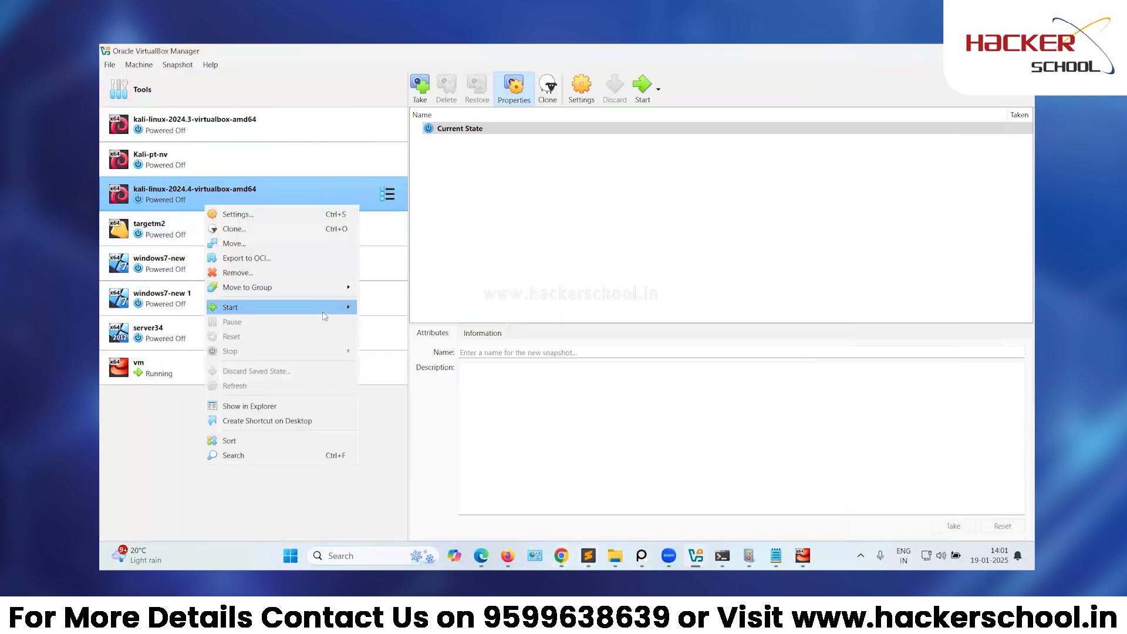
mouse_move(326, 307)
click(395, 307)
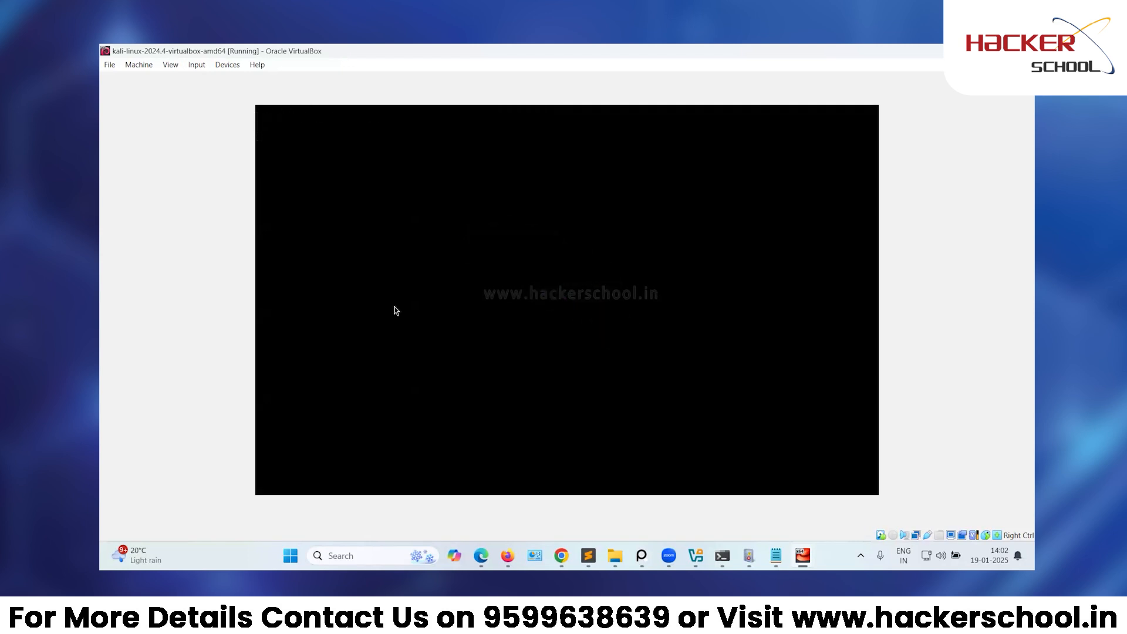
Log in to Kali as root with the account password.
key(Tab)
key(Return)
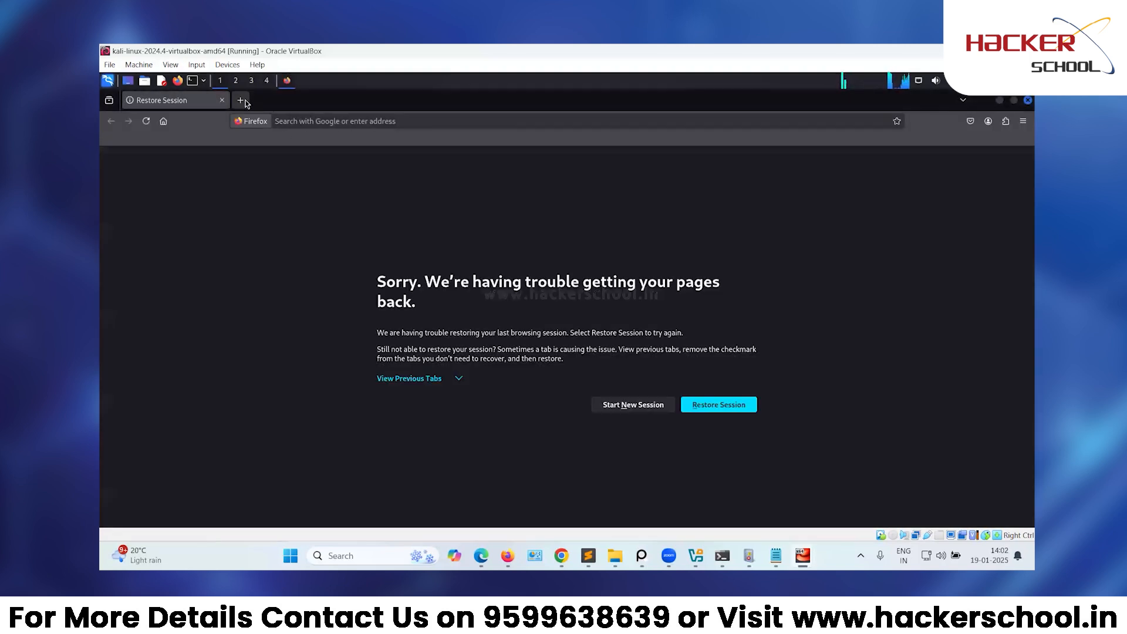
click(241, 101)
click(266, 121)
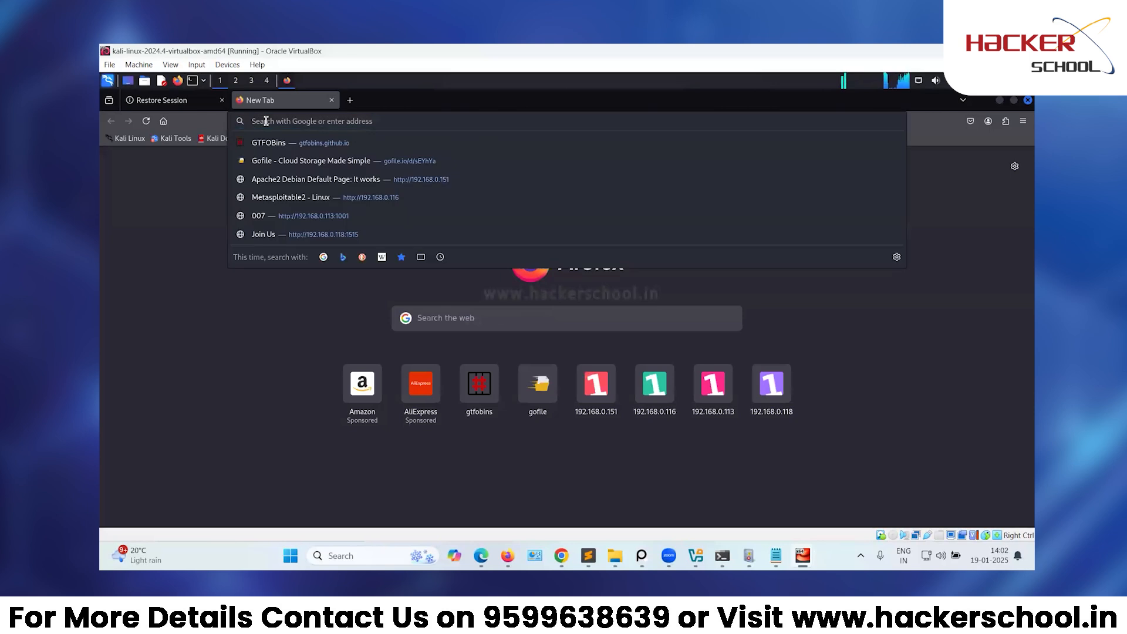
text(htt)
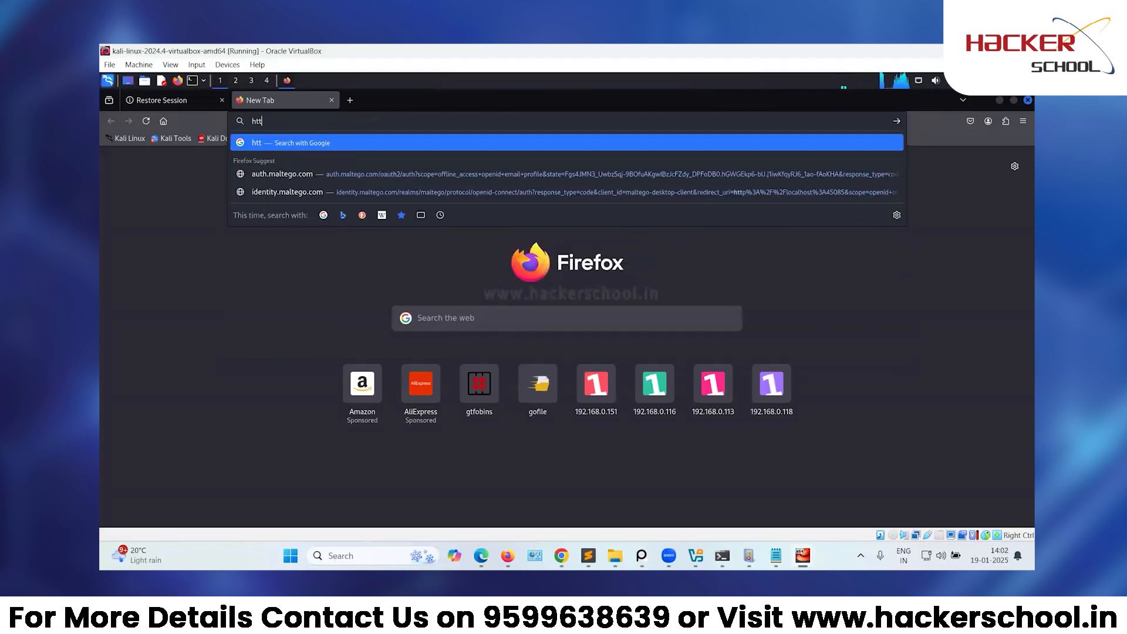
text(ps://)
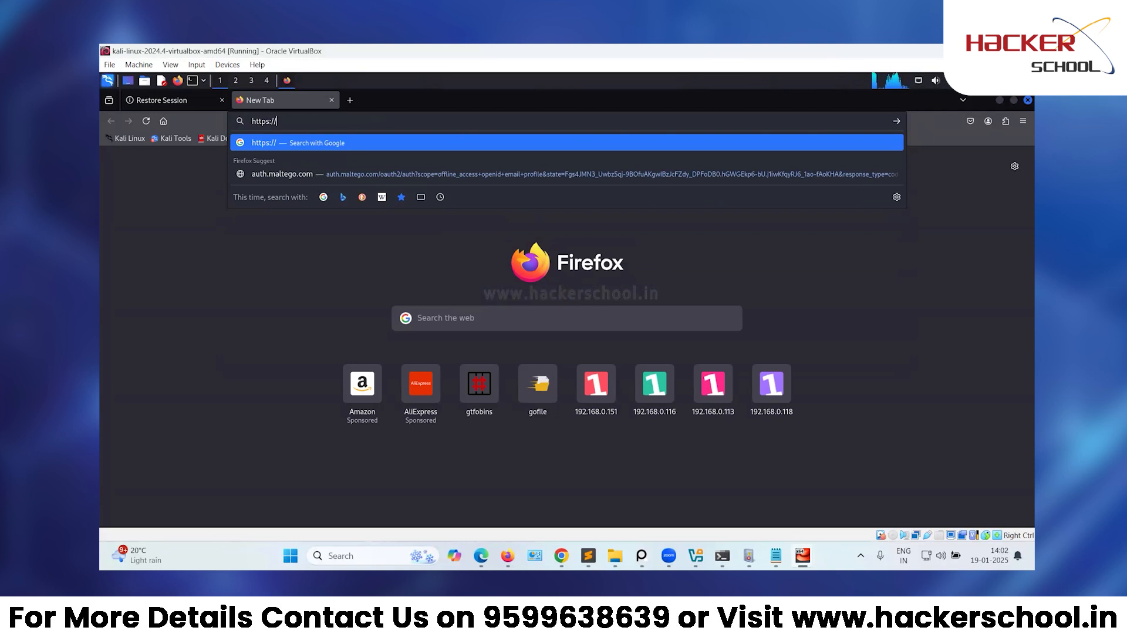
text(192.168.188.150)
key(Return)
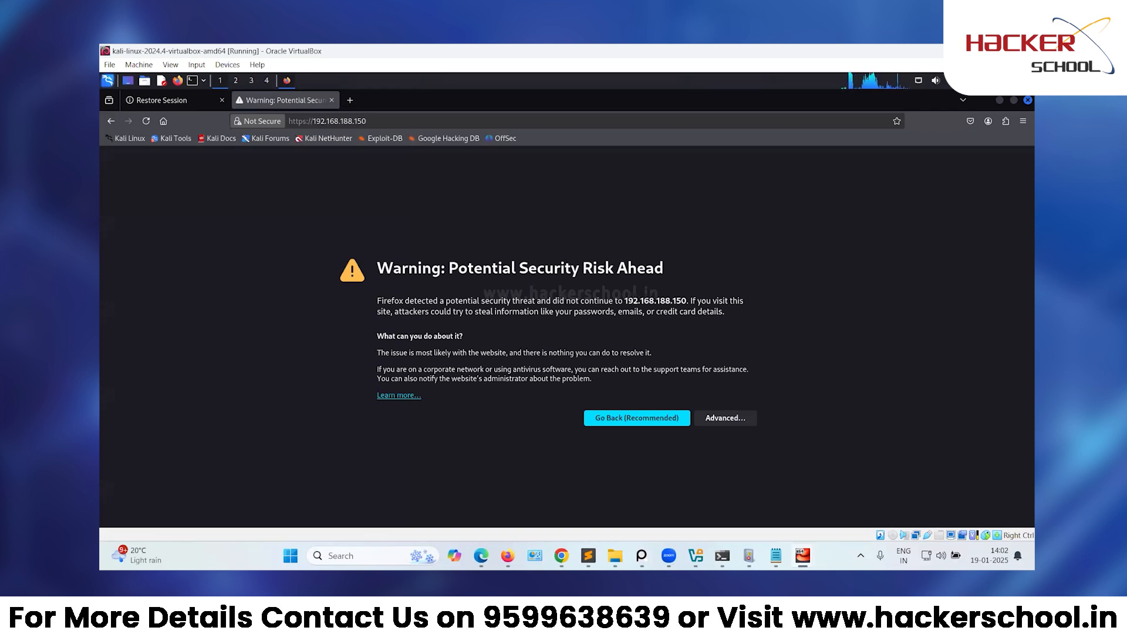
Accept the self-signed certificate risk, then bring VirtualBox Manager to the front.
click(736, 421)
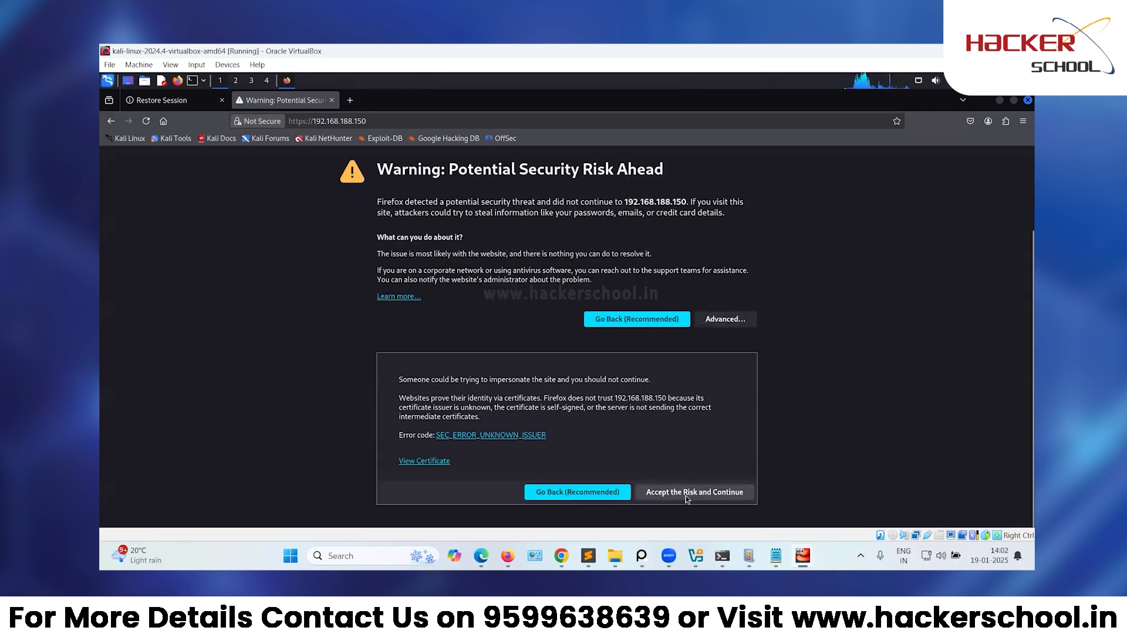
click(685, 494)
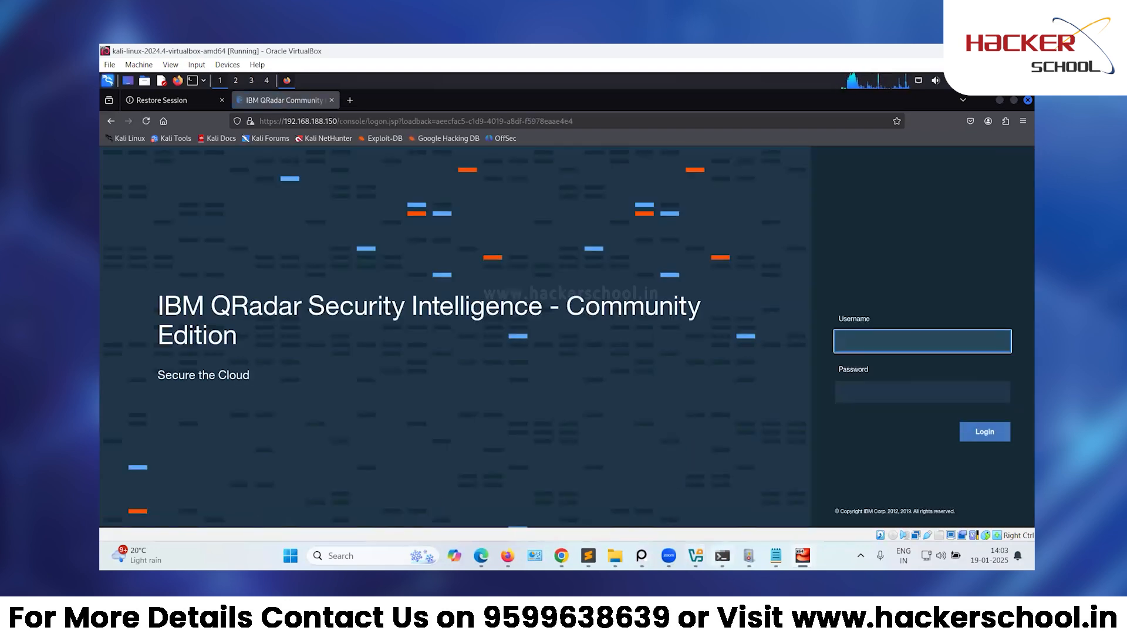
mouse_move(695, 555)
click(622, 490)
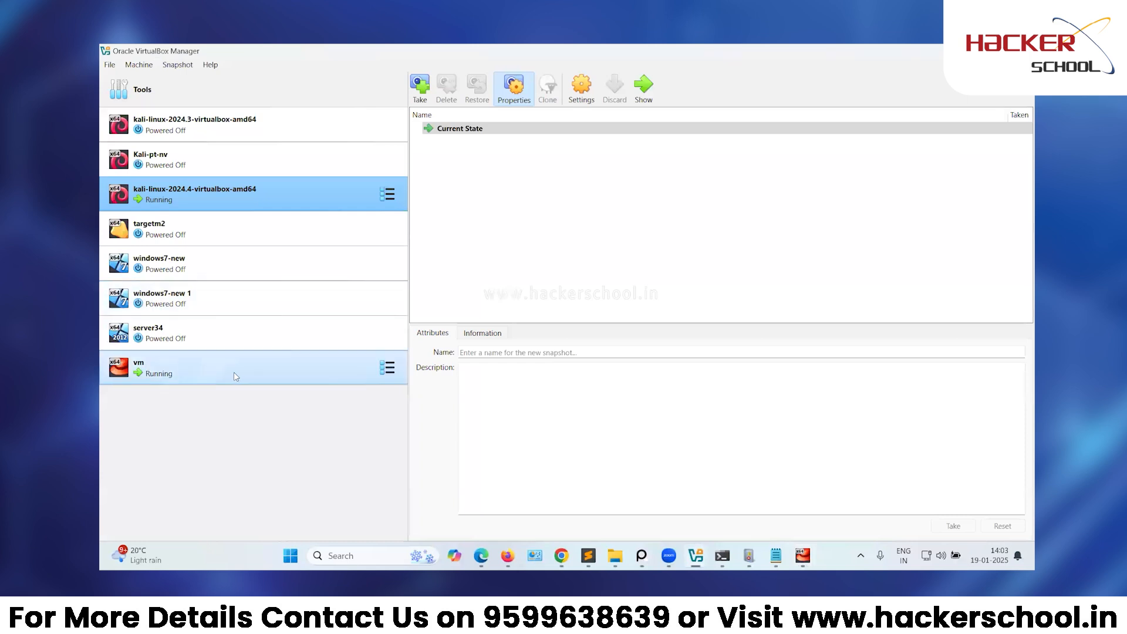
Check that the Kali VM's Adapter 2 is host-only, then switch back to the Kali VM window.
right_click(217, 213)
right_click(234, 201)
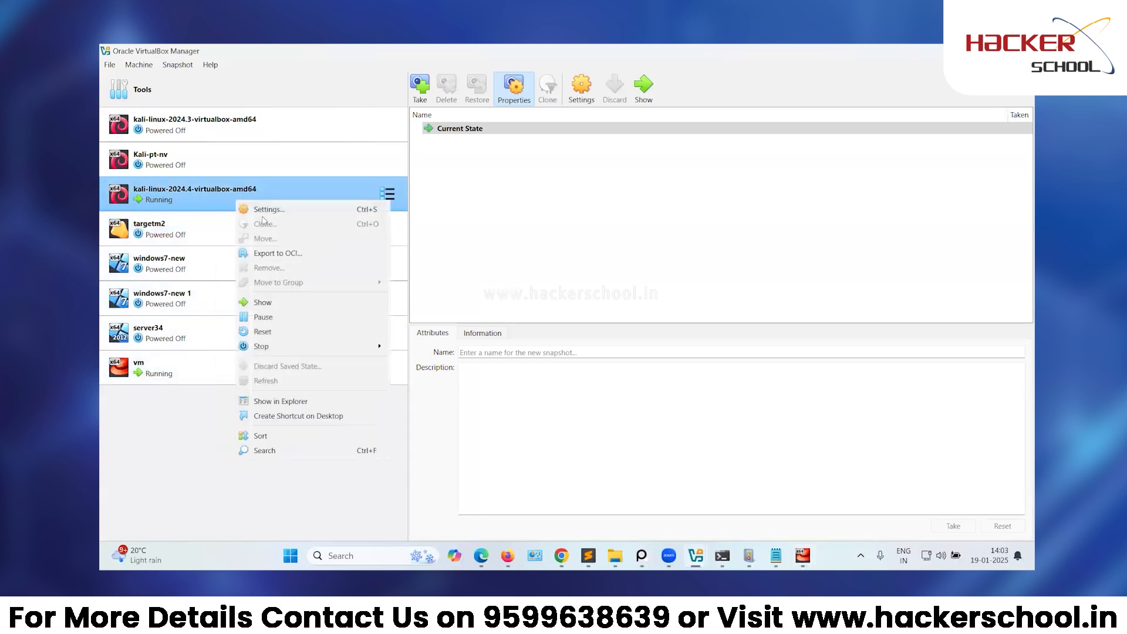
click(264, 211)
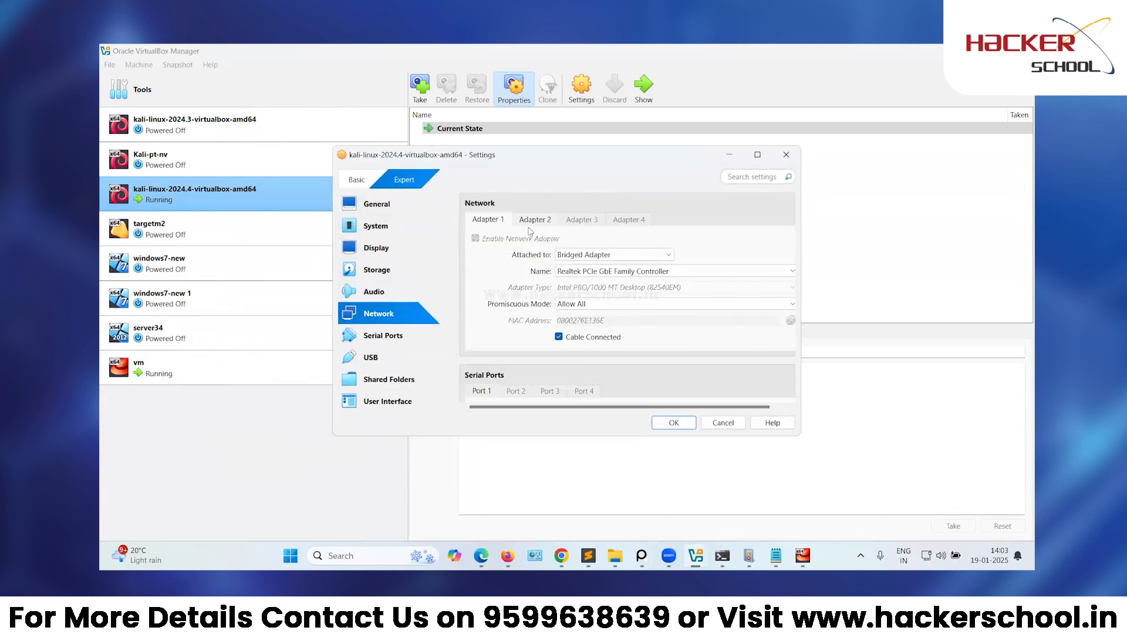
click(535, 220)
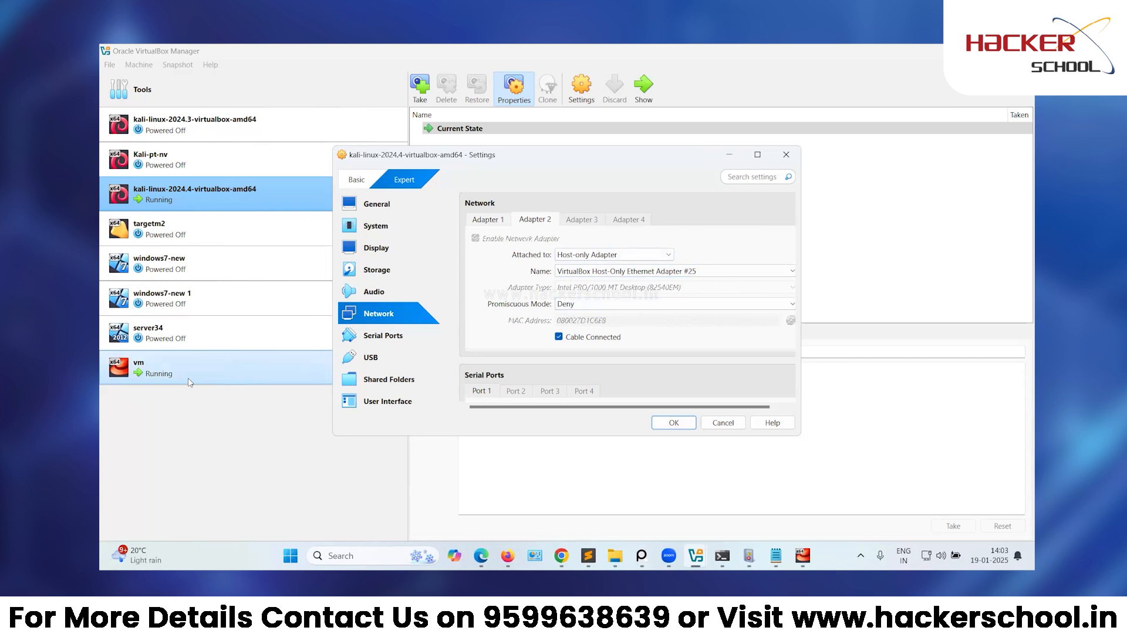
click(674, 423)
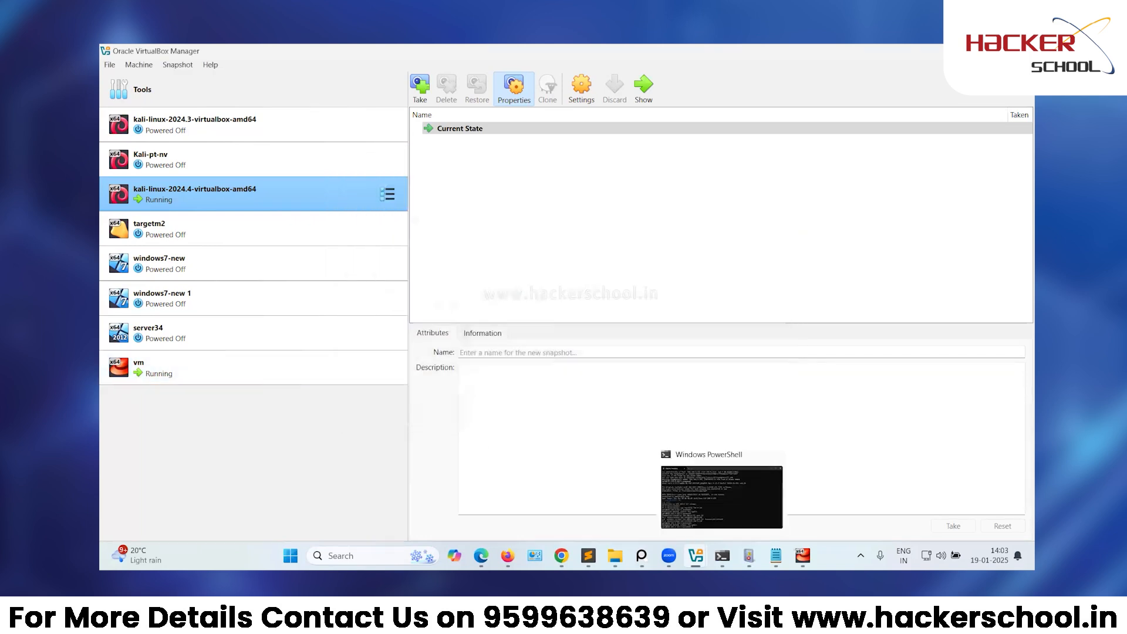
mouse_move(802, 555)
click(840, 510)
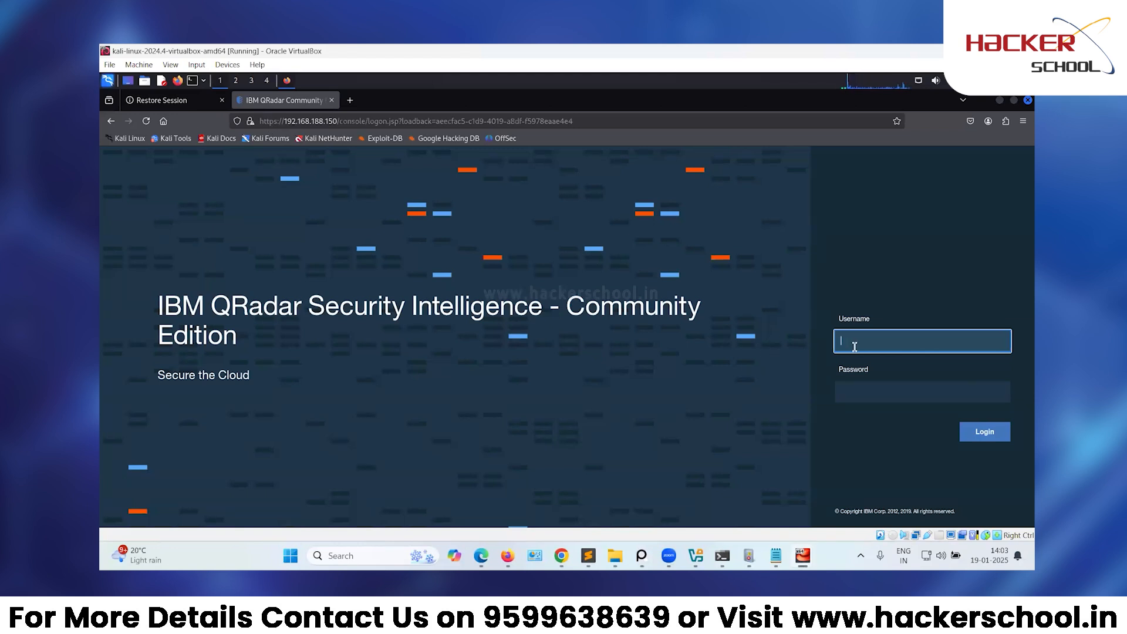
Log in as admin, decline saving the password, and accept the QRadar CE license.
key(Tab)
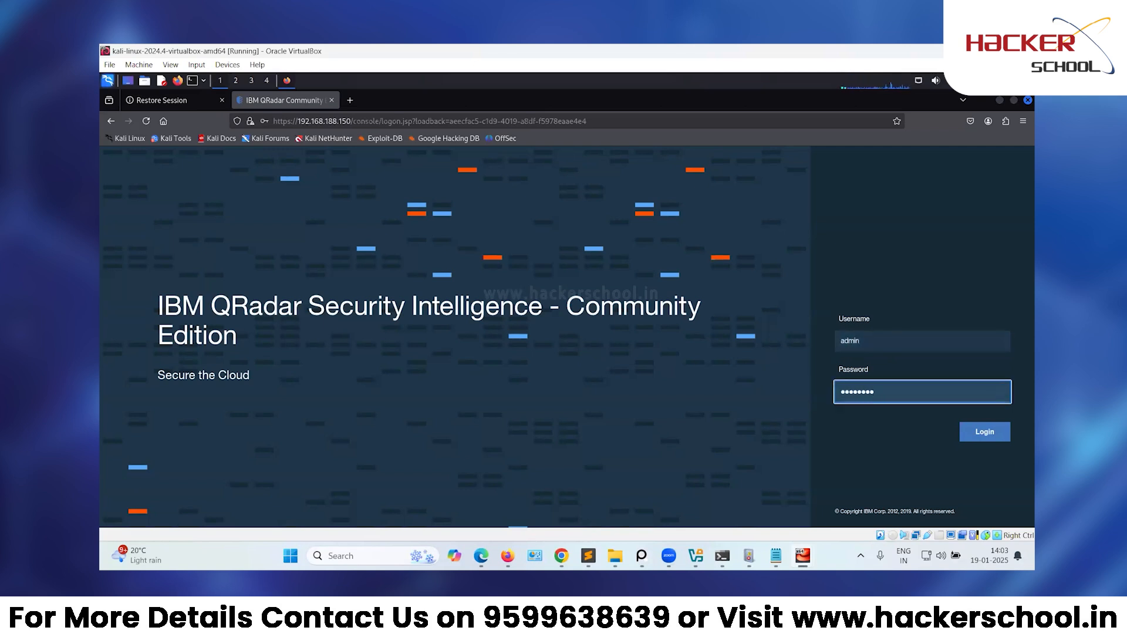
key(Return)
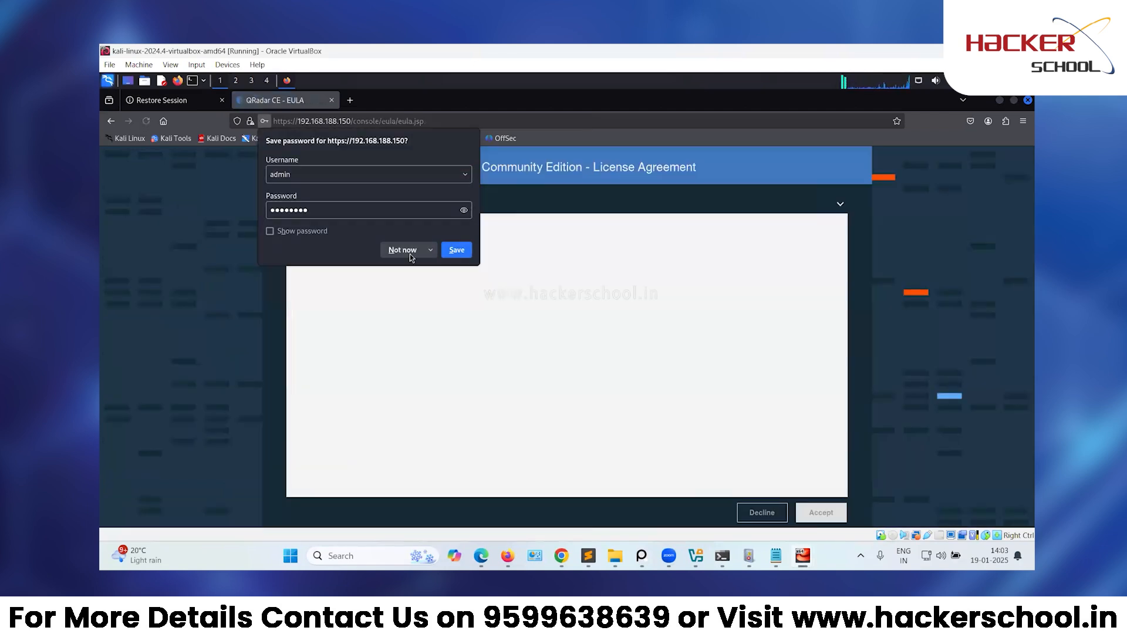
click(403, 250)
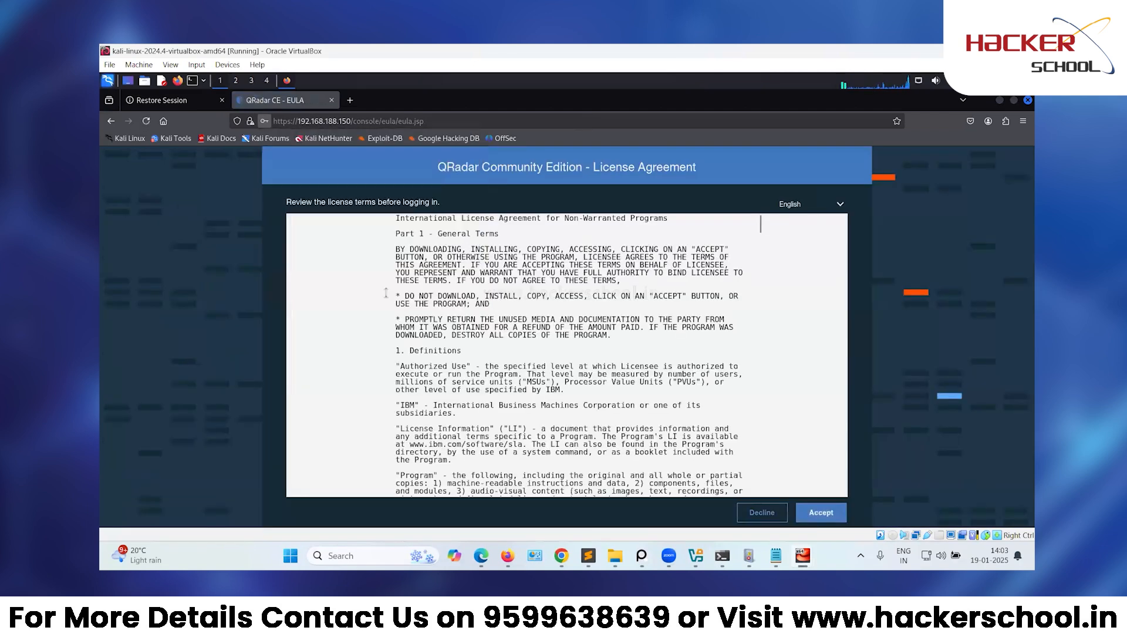
click(821, 512)
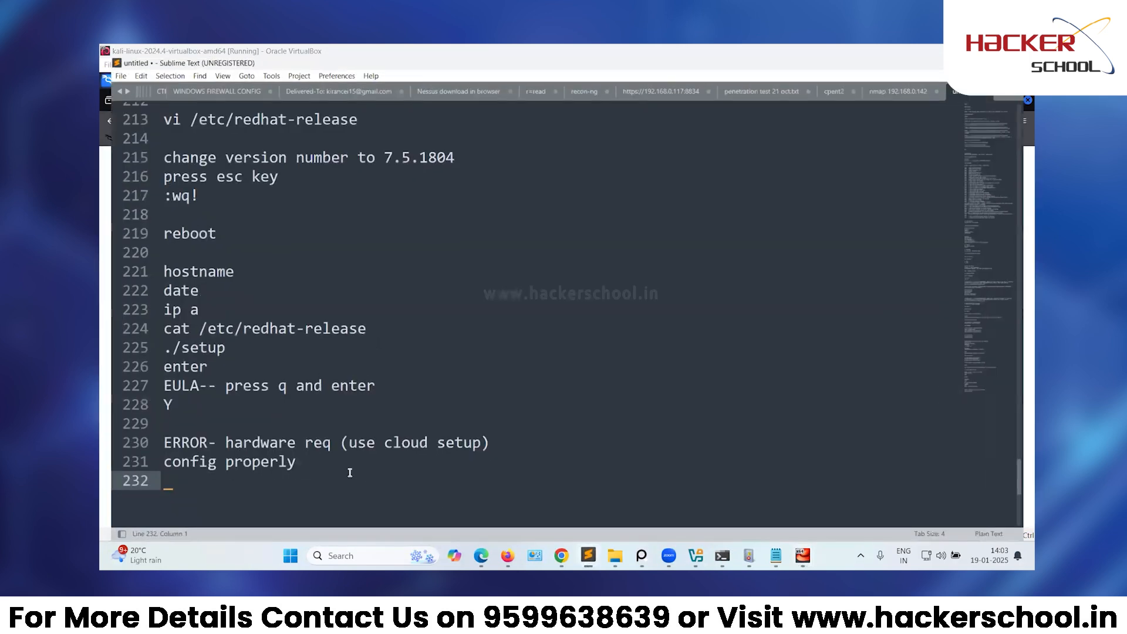
Add a 'username:- admin' line to the Sublime Text notes, then return to the Kali VM.
key(Return)
key(Return)
text(username:- admin)
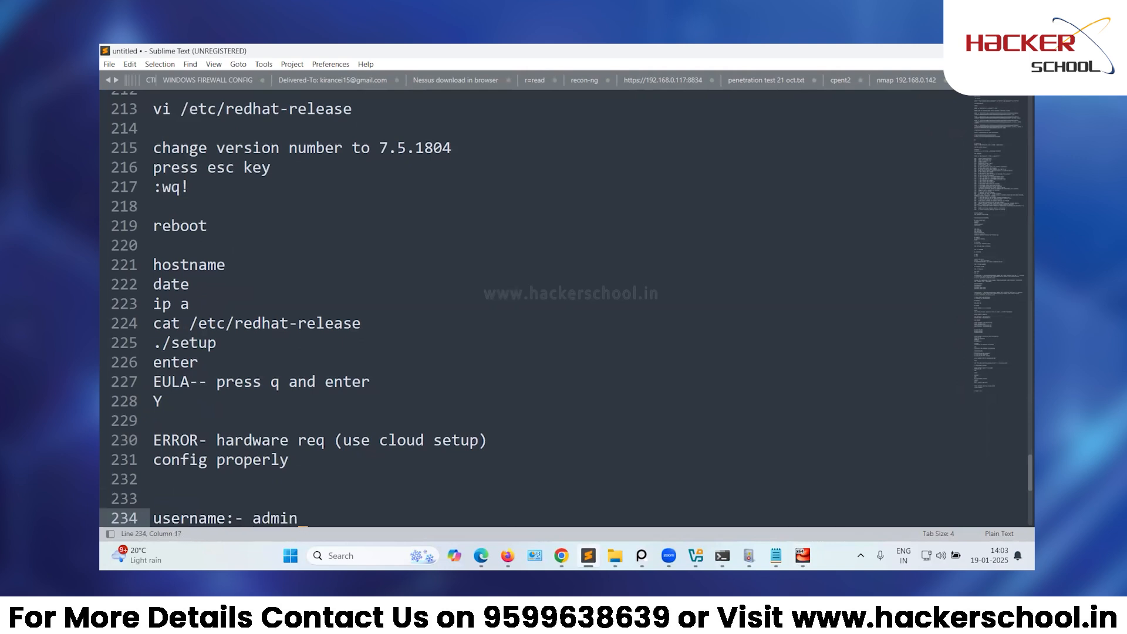
key(Return)
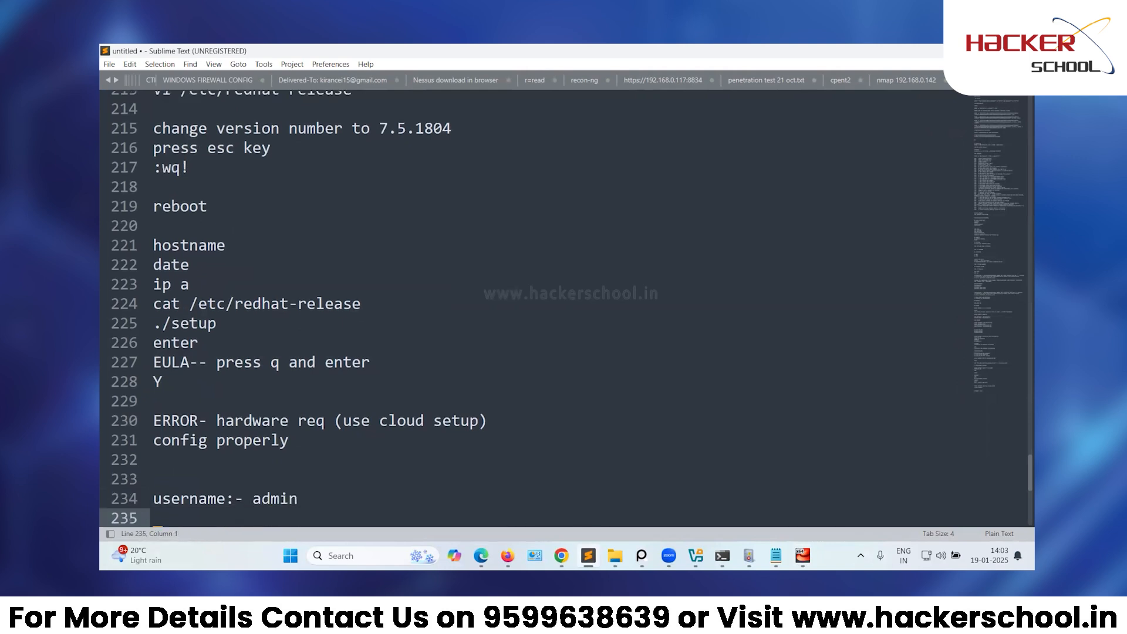
mouse_move(748, 555)
click(747, 493)
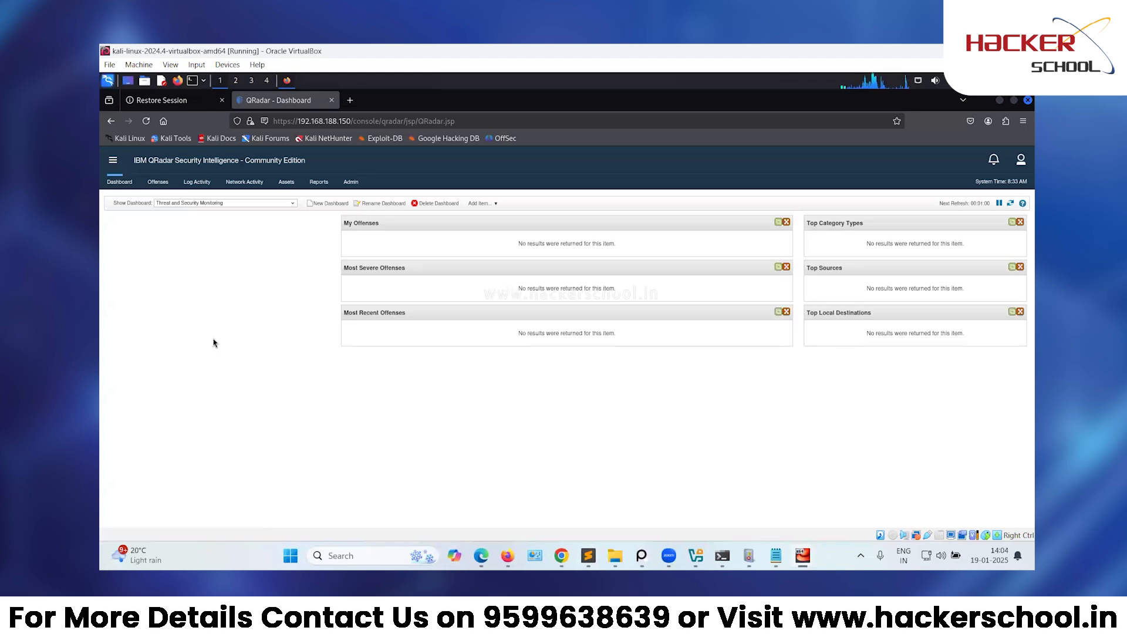
Zoom the QRadar dashboard to 200%, then briefly show and re-minimize the QRadar VM console.
key(ctrl+plus)
key(ctrl+plus)
key(ctrl+plus)
key(ctrl+plus)
key(ctrl+plus)
key(ctrl+plus)
key(ctrl+plus)
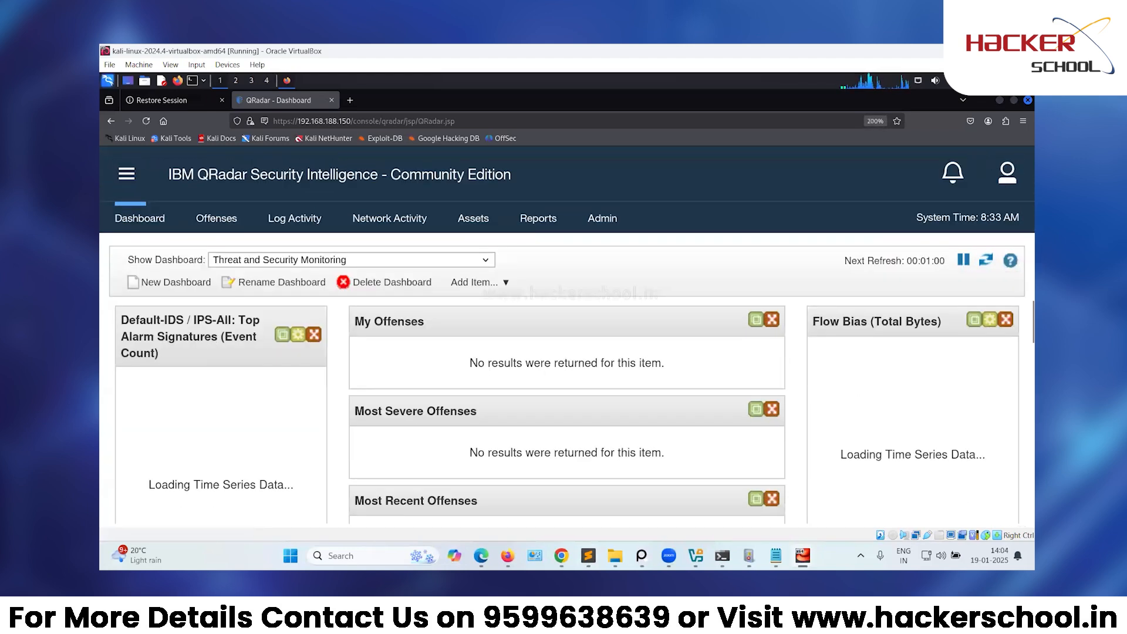
click(771, 513)
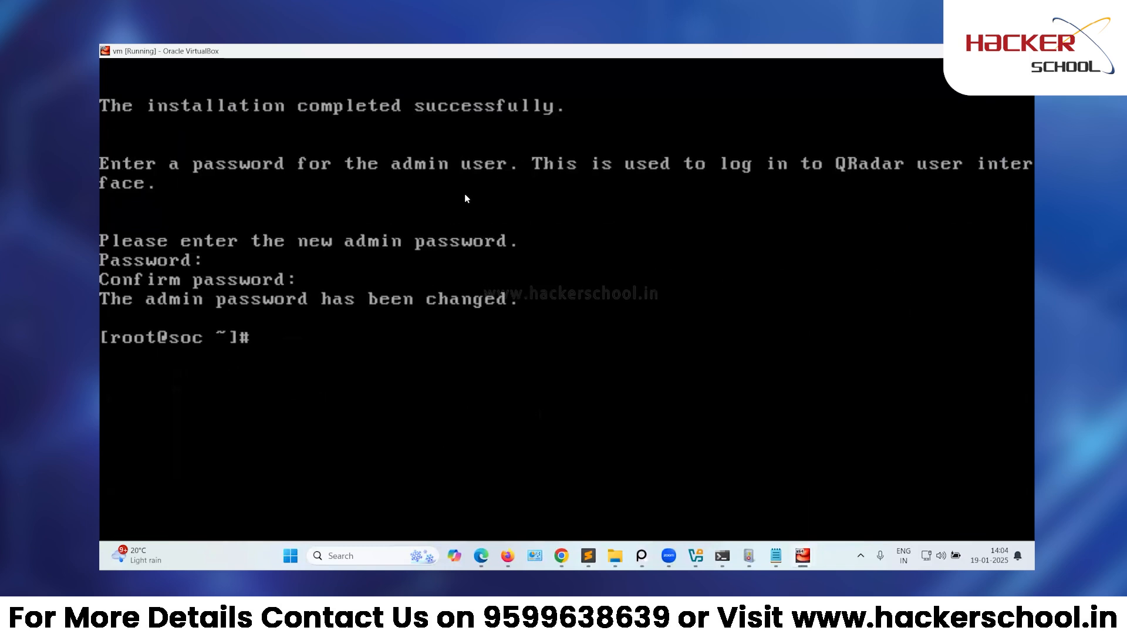
click(965, 52)
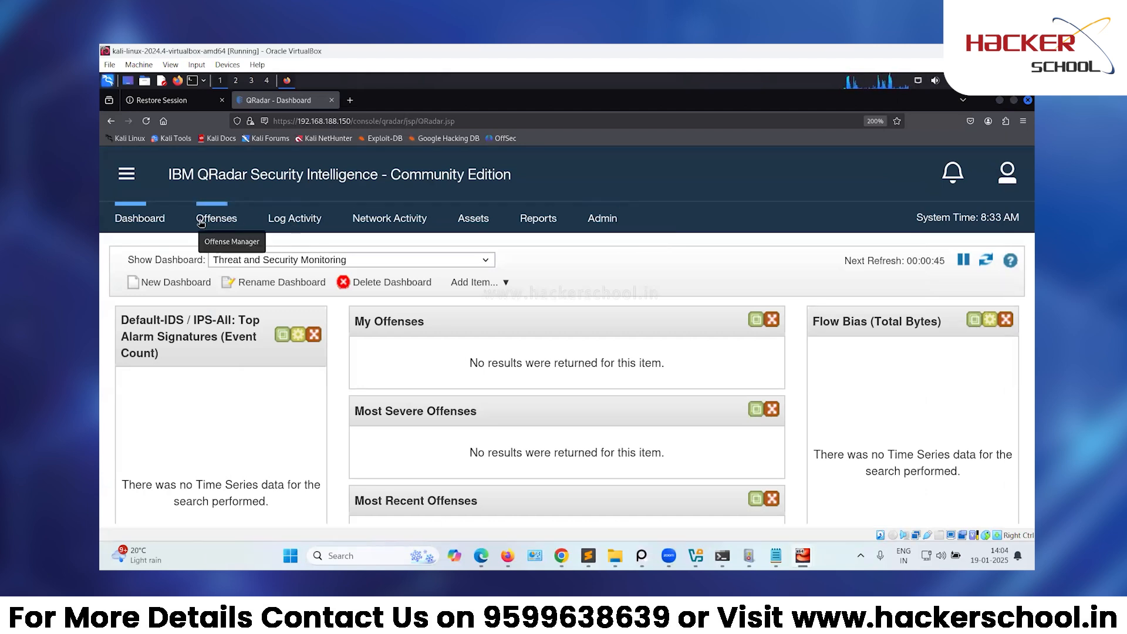
click(607, 228)
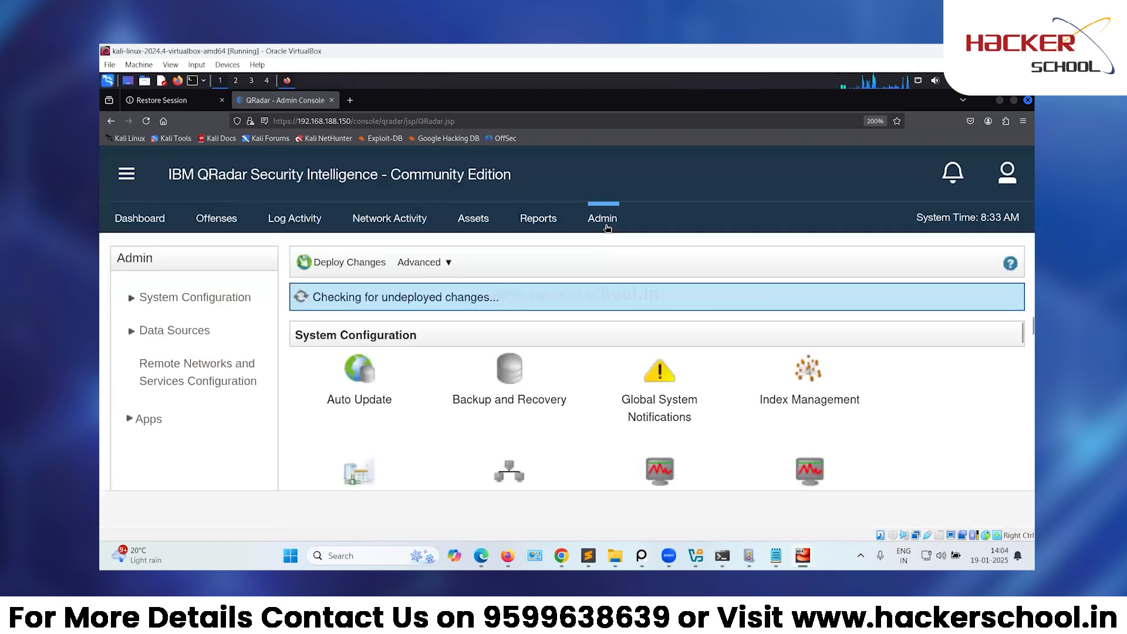
scroll(707, 399, down, 2)
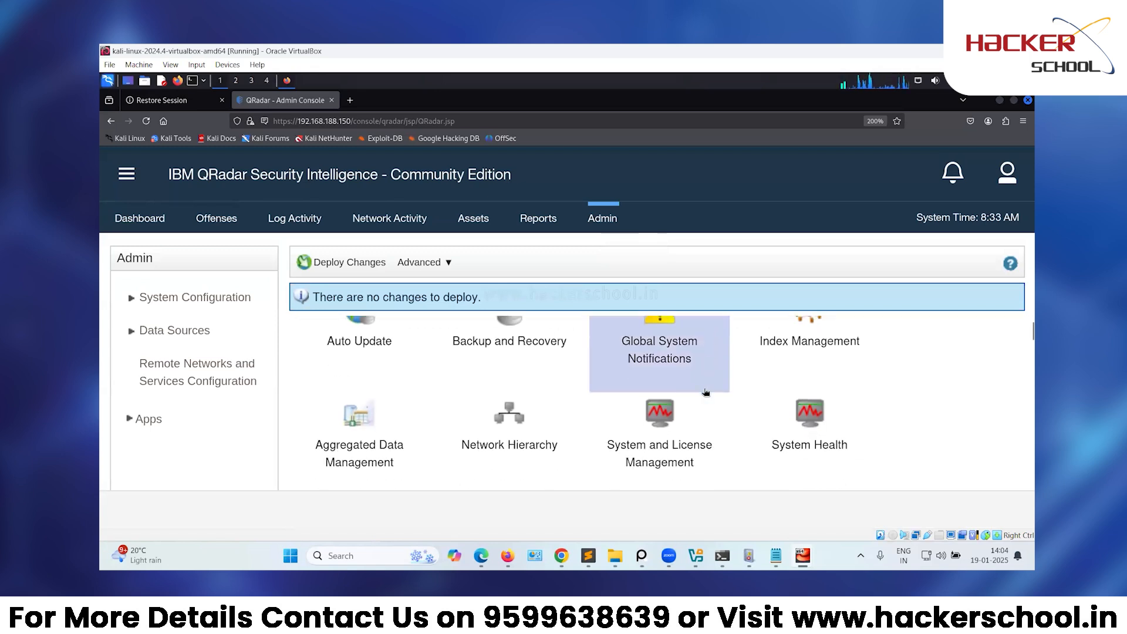
click(680, 461)
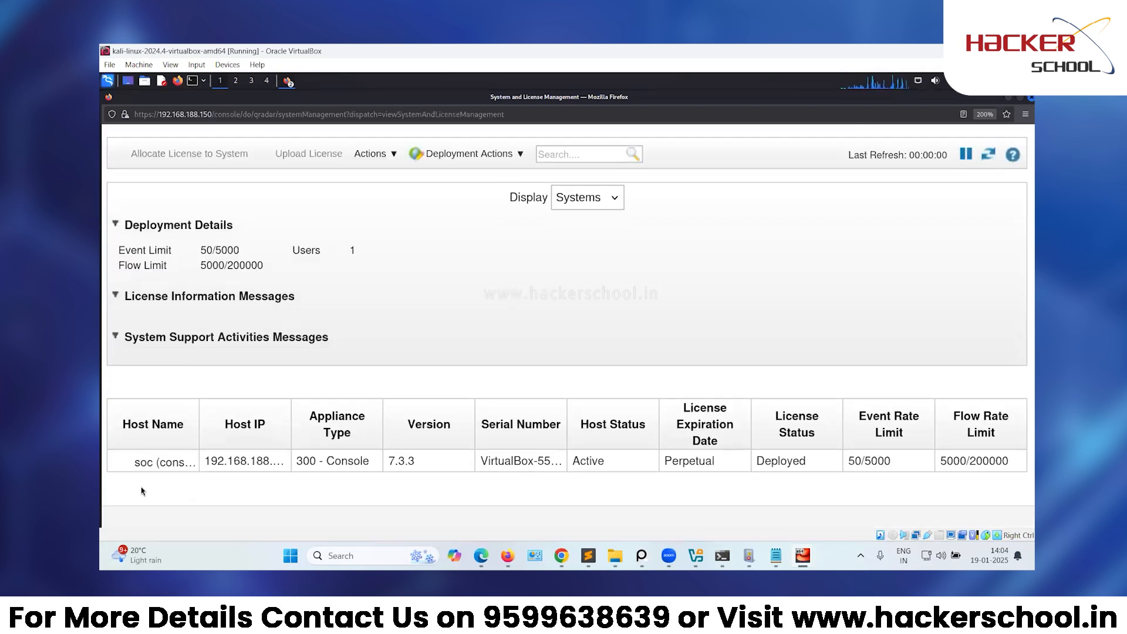
click(641, 466)
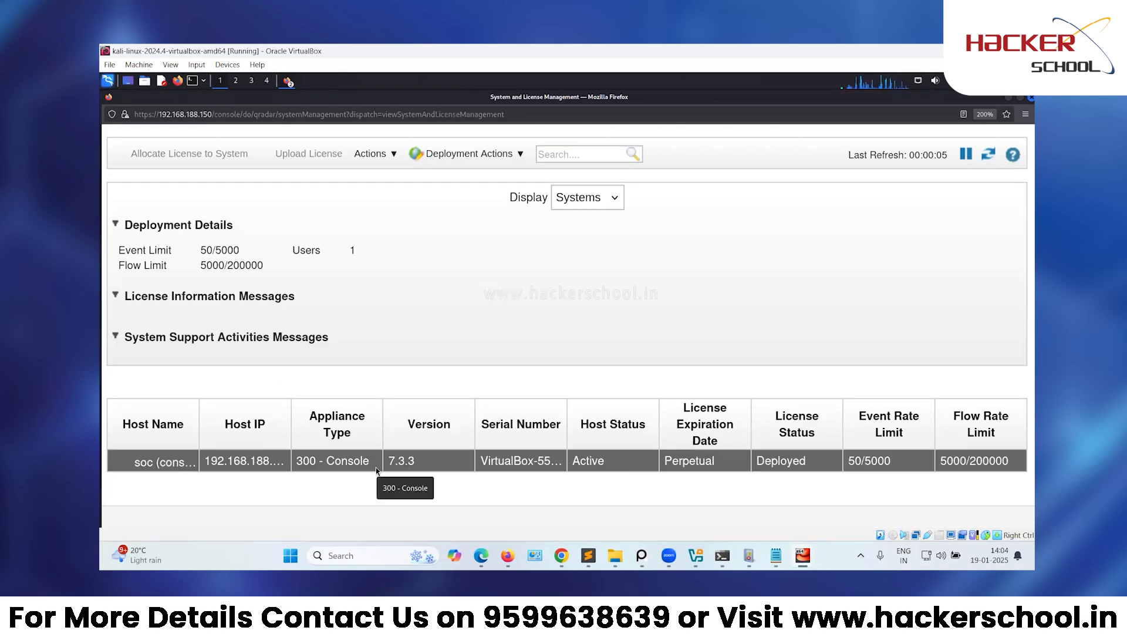
click(381, 155)
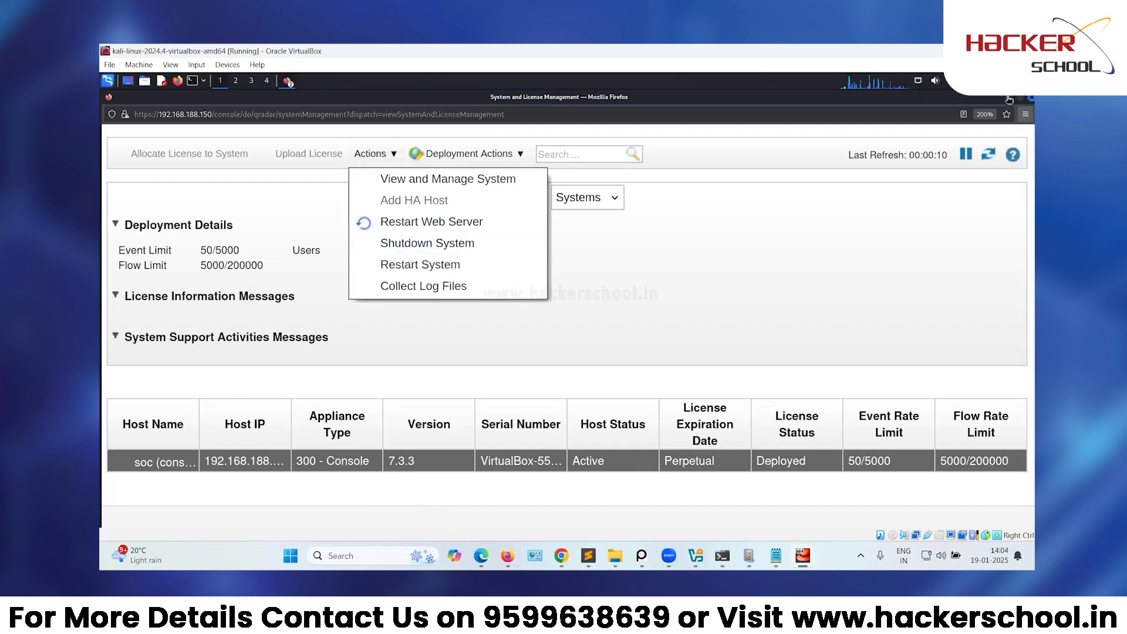
click(1031, 98)
click(150, 228)
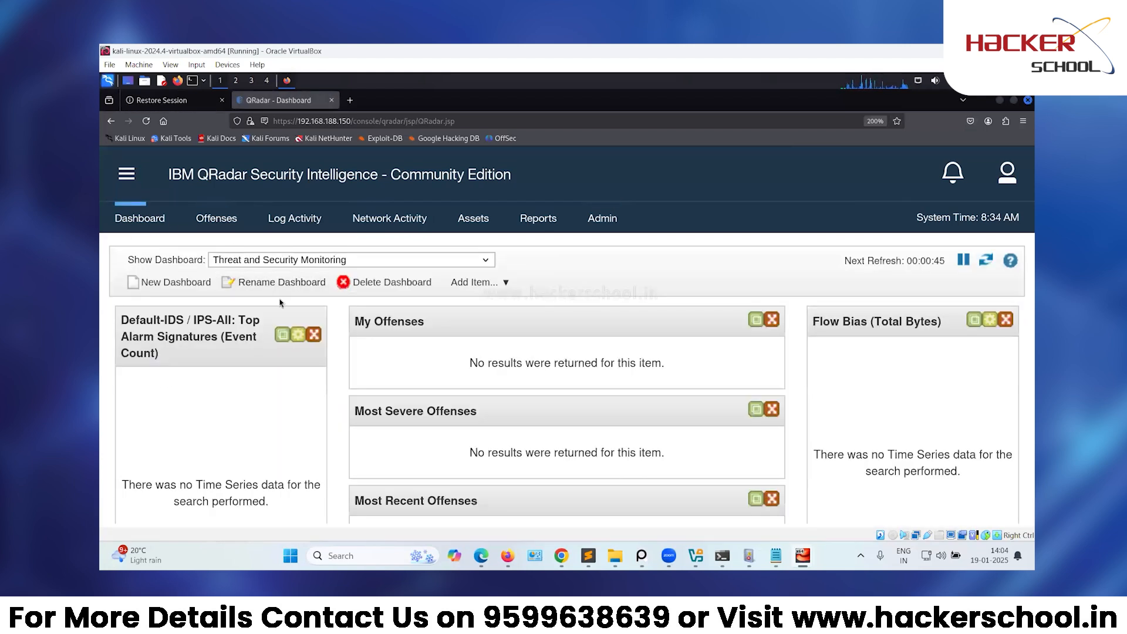
Open System and License Management from the QRadar Admin console.
click(611, 221)
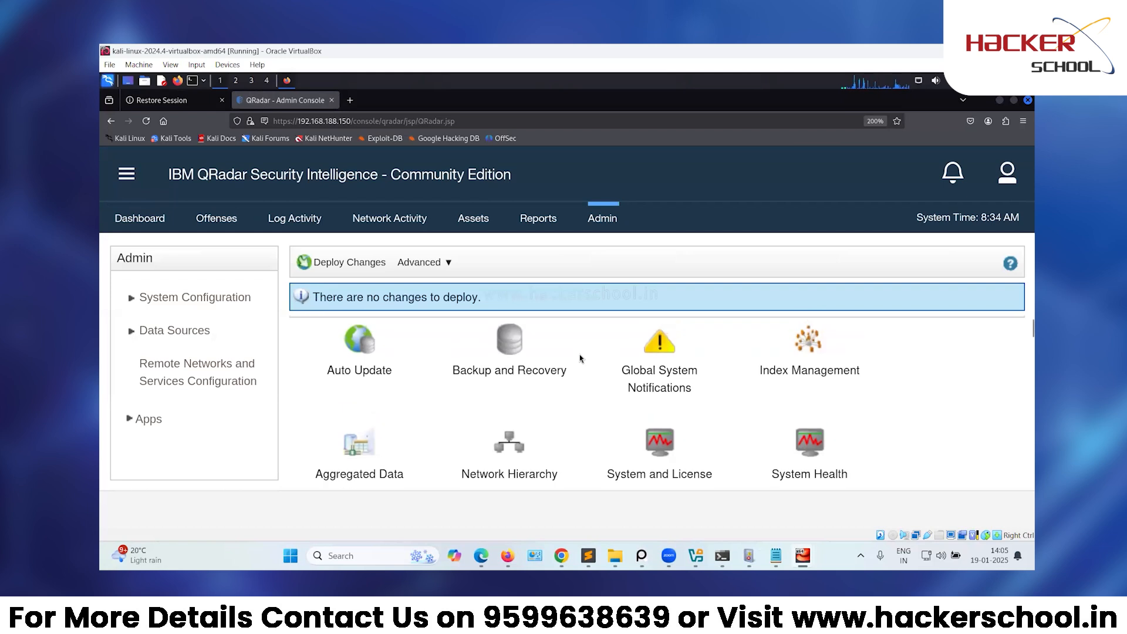
scroll(580, 359, down, 1)
click(639, 418)
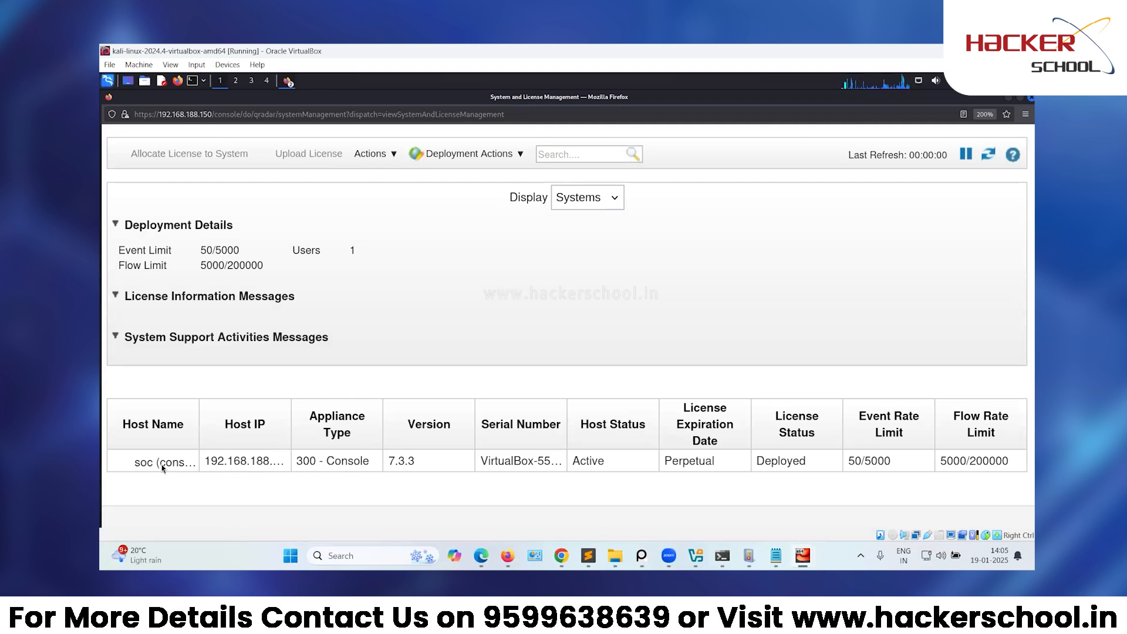
Shut down the soc console host via Actions > Shutdown System and confirm.
click(162, 463)
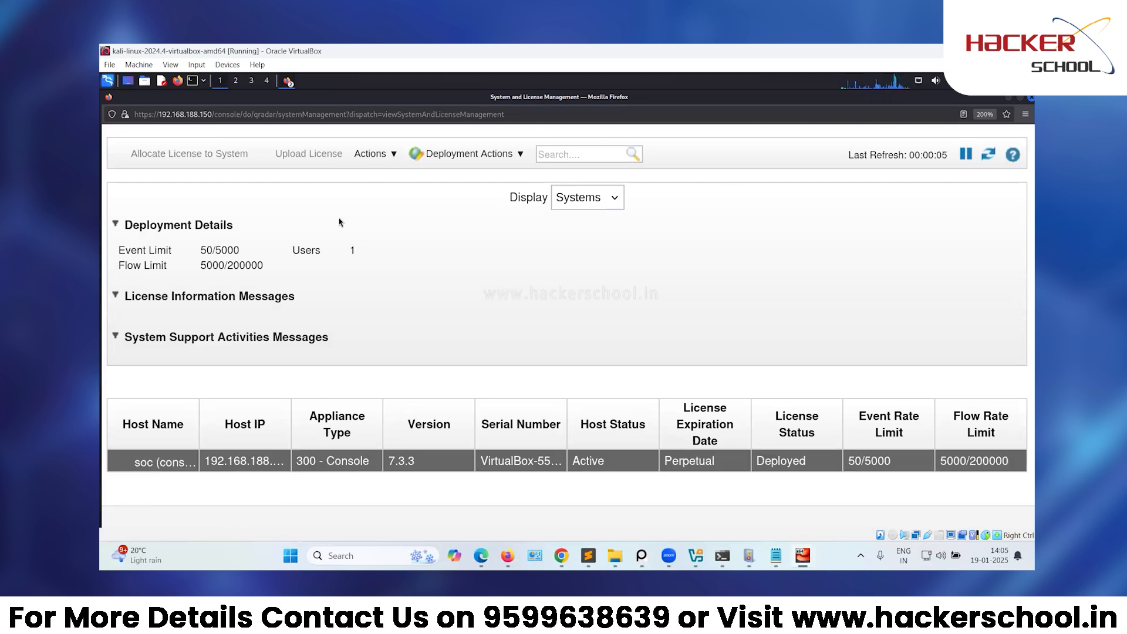
click(373, 156)
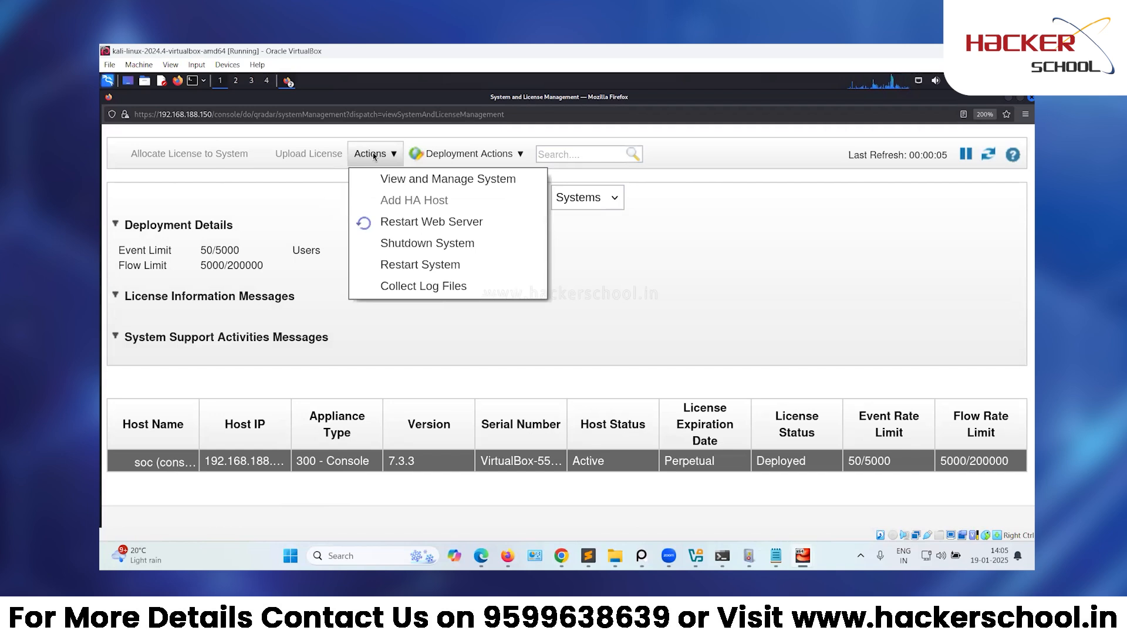
click(410, 245)
click(669, 360)
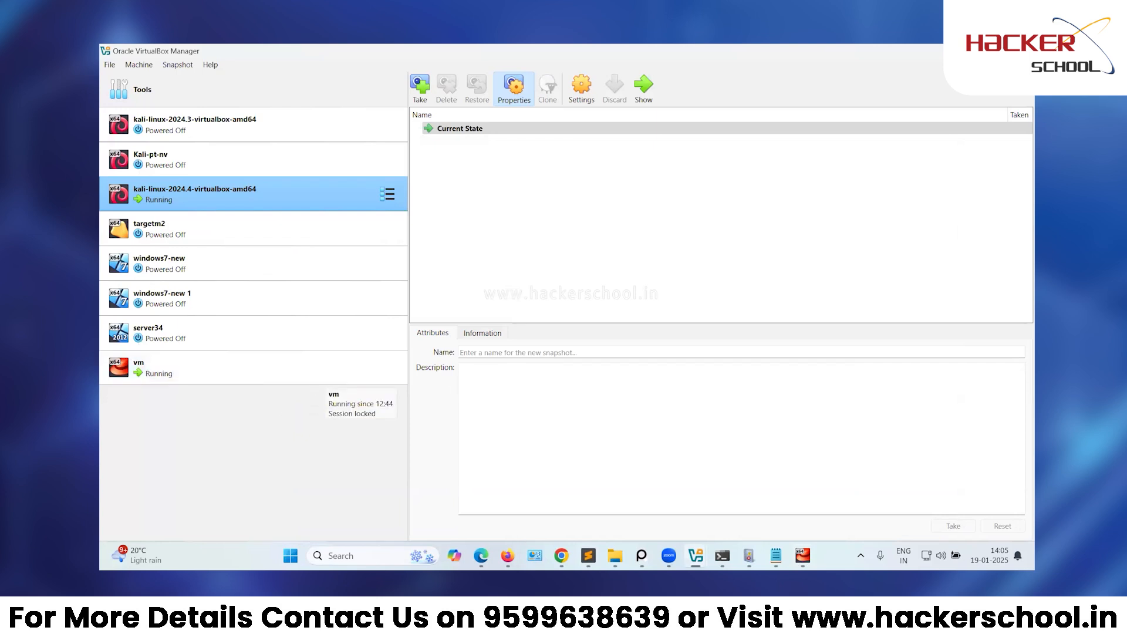
mouse_move(802, 555)
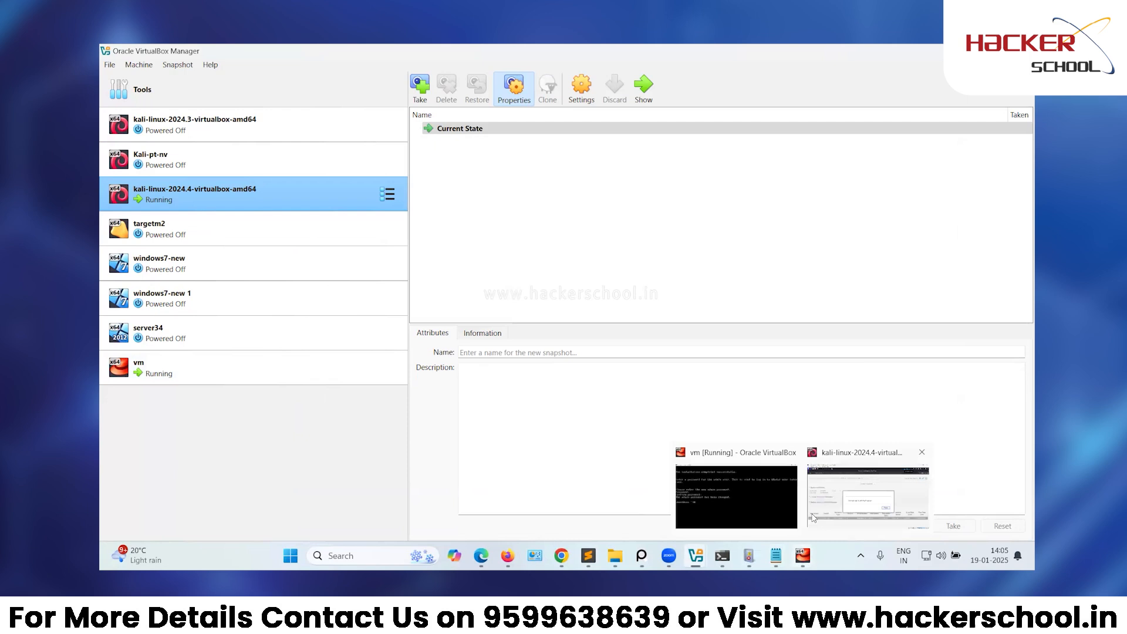
click(748, 505)
click(1023, 51)
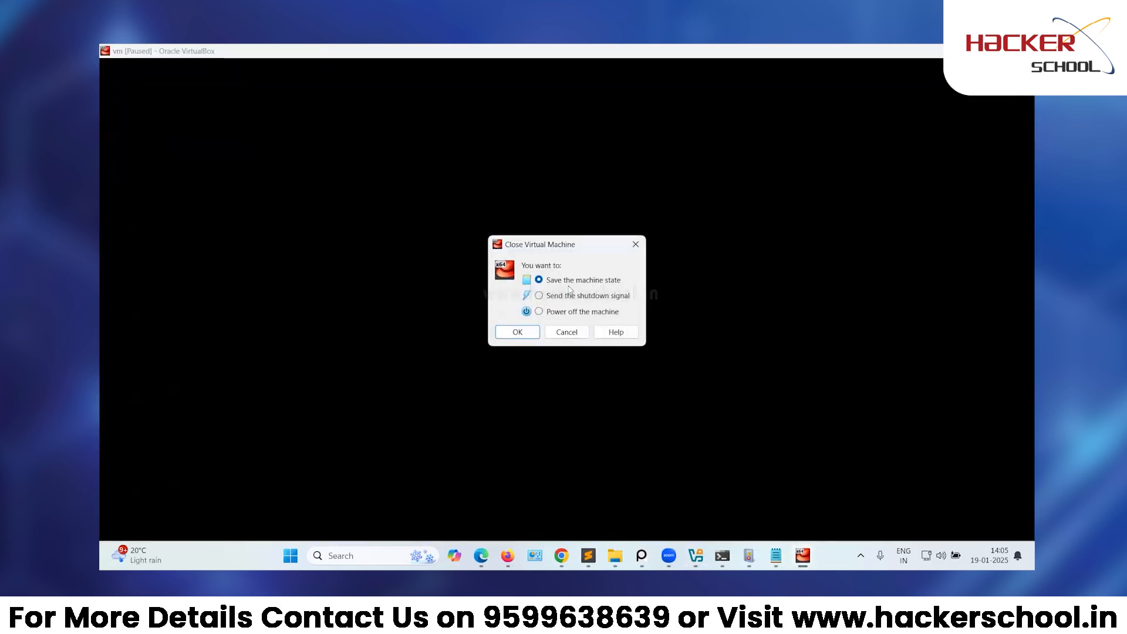
click(635, 246)
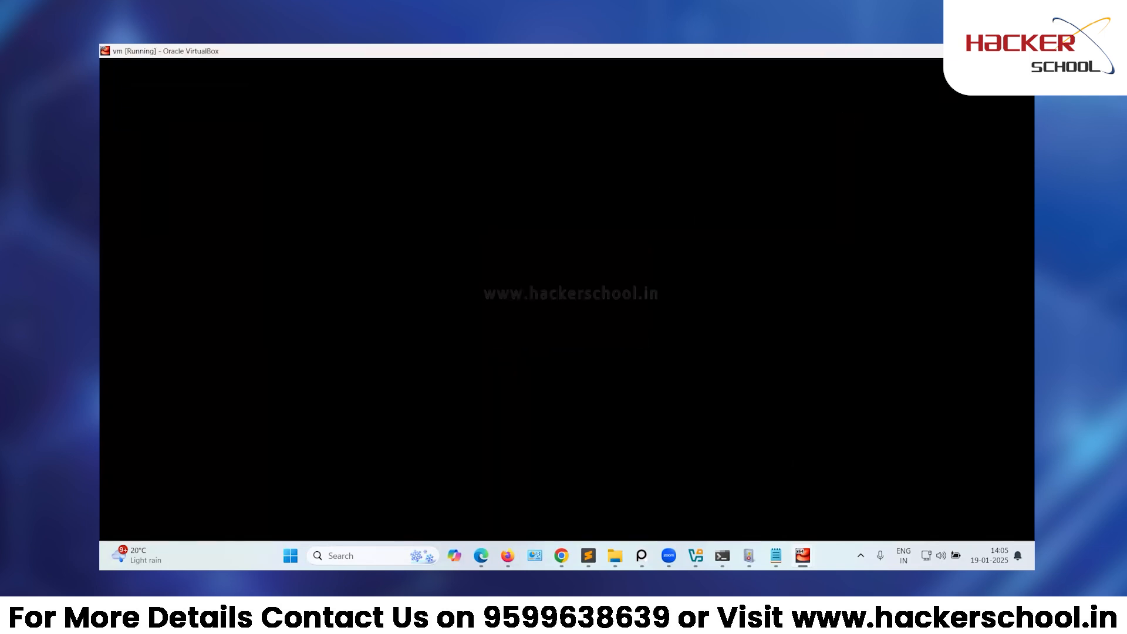
key(alt+Tab)
right_click(236, 364)
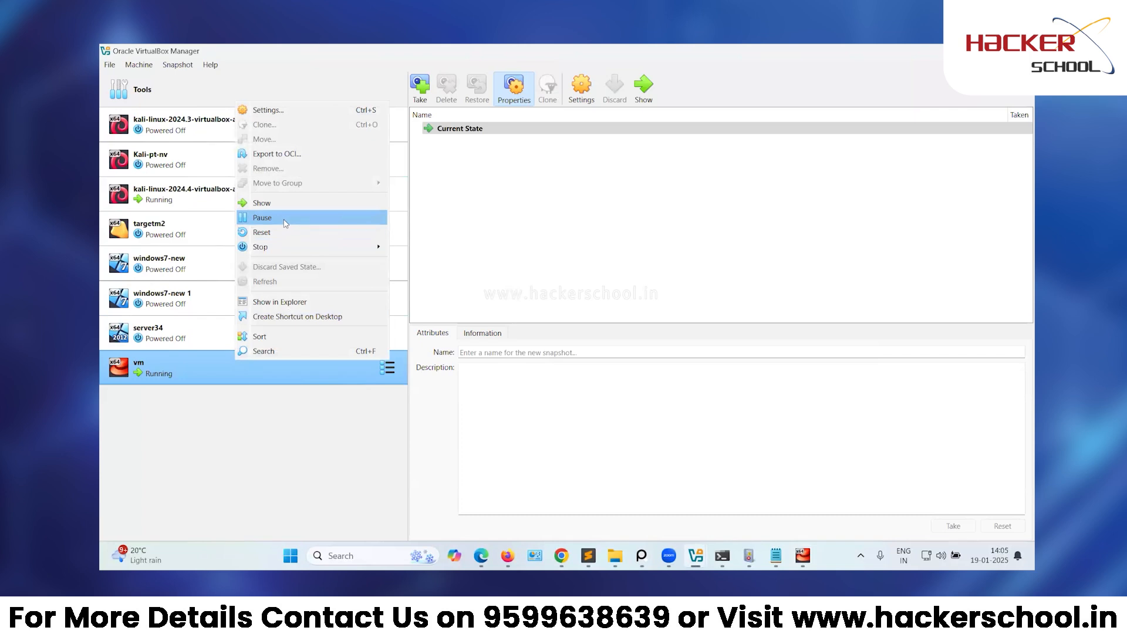
click(250, 473)
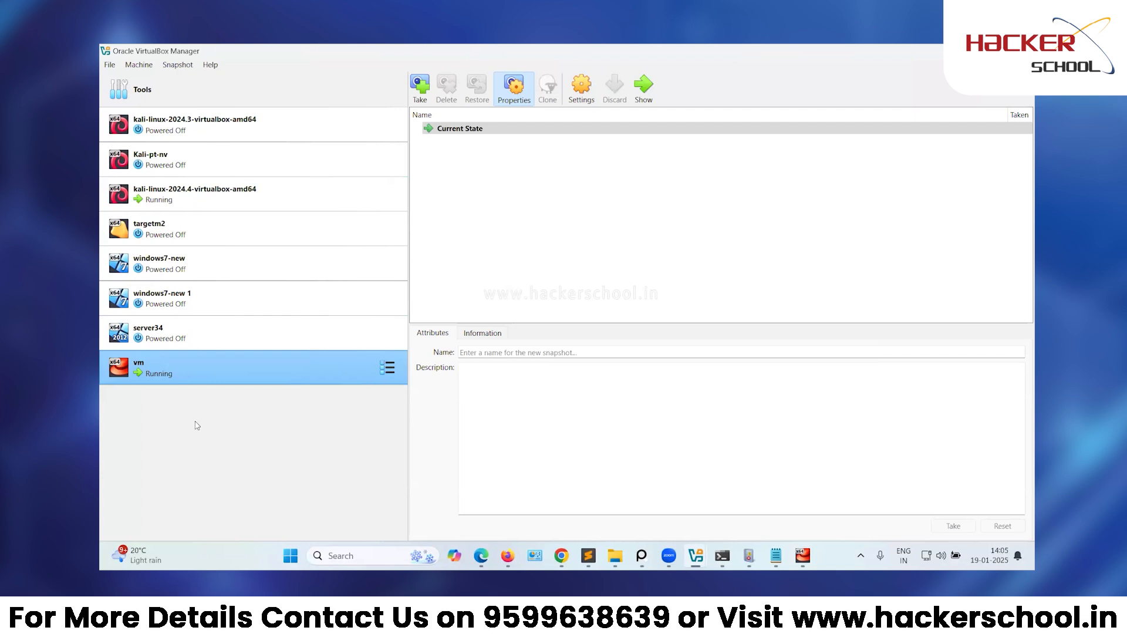
right_click(253, 365)
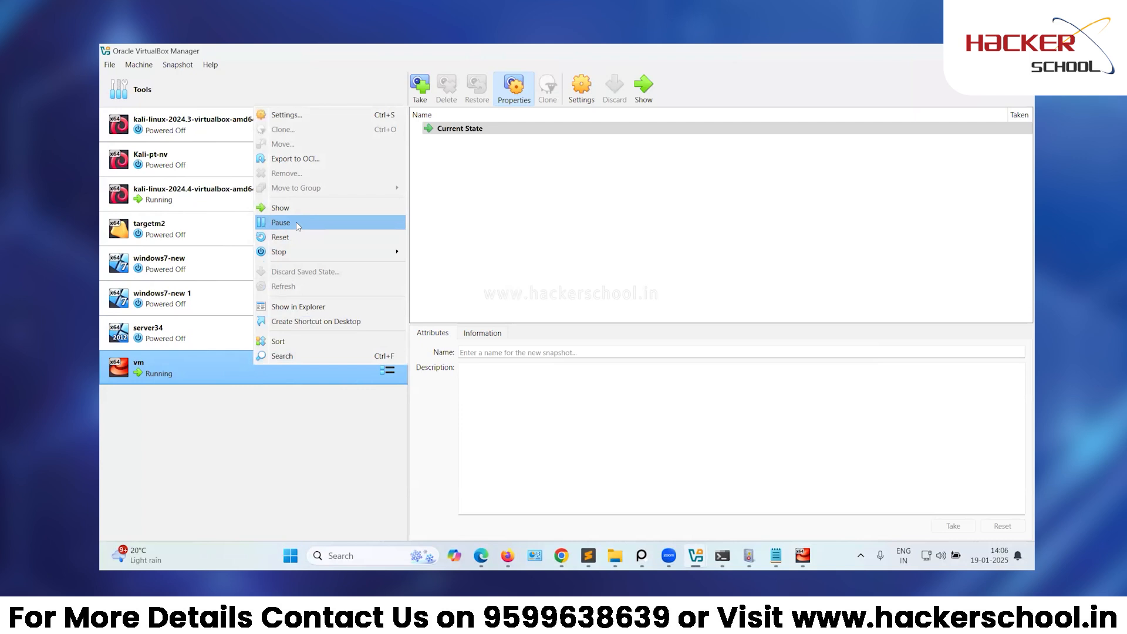
click(263, 511)
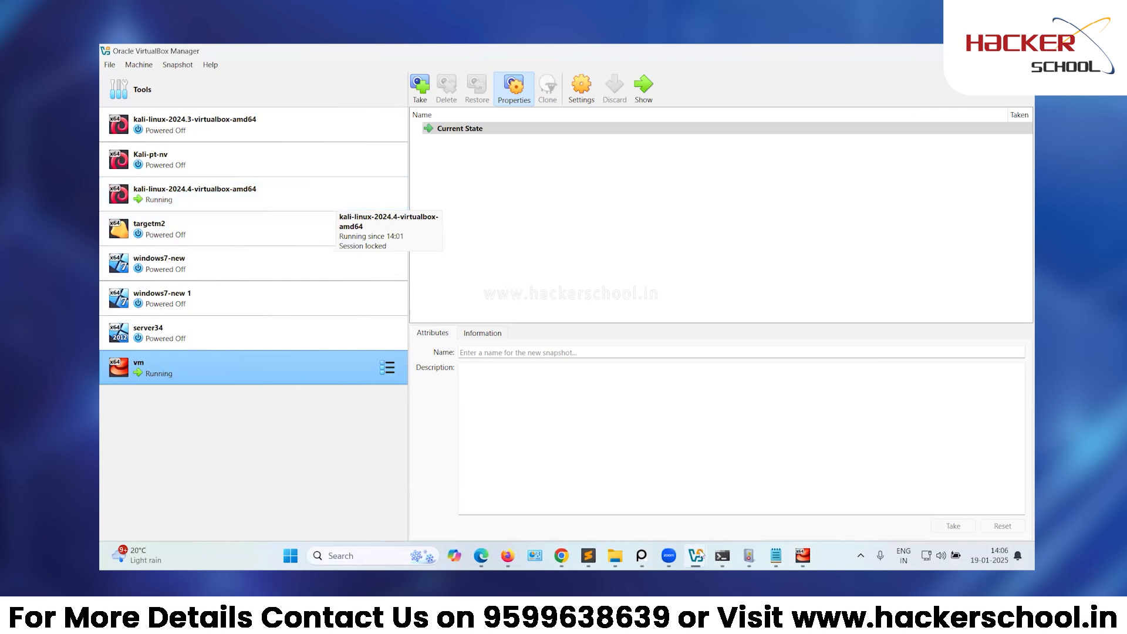
mouse_move(803, 555)
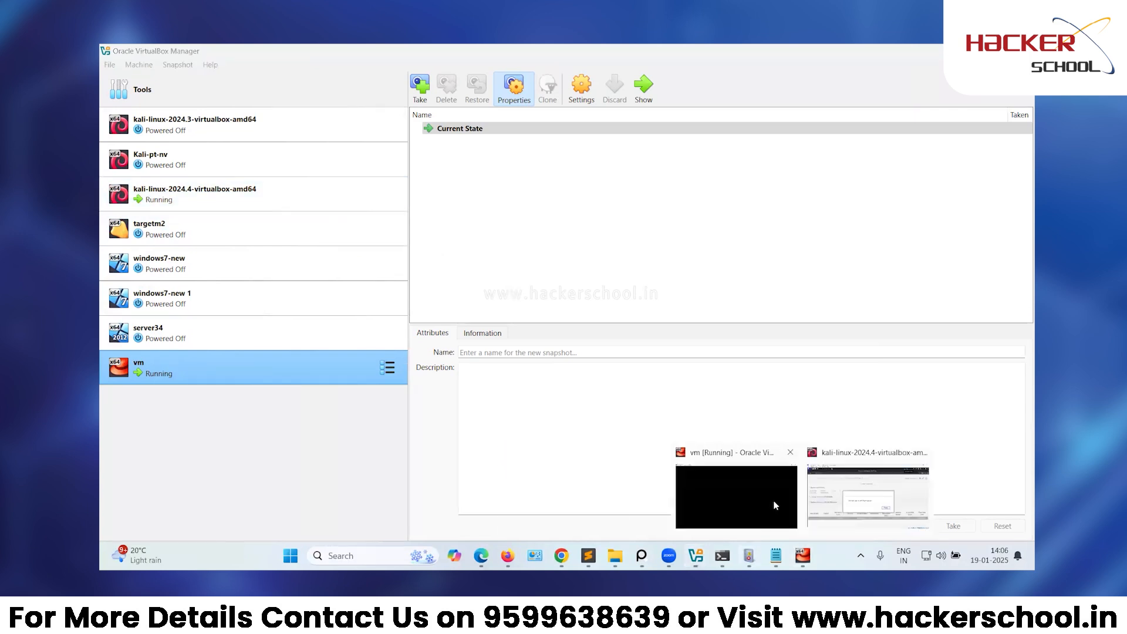
Dismiss the soc shutdown notice, close the System and License Management window, and minimize the Kali VM.
click(812, 502)
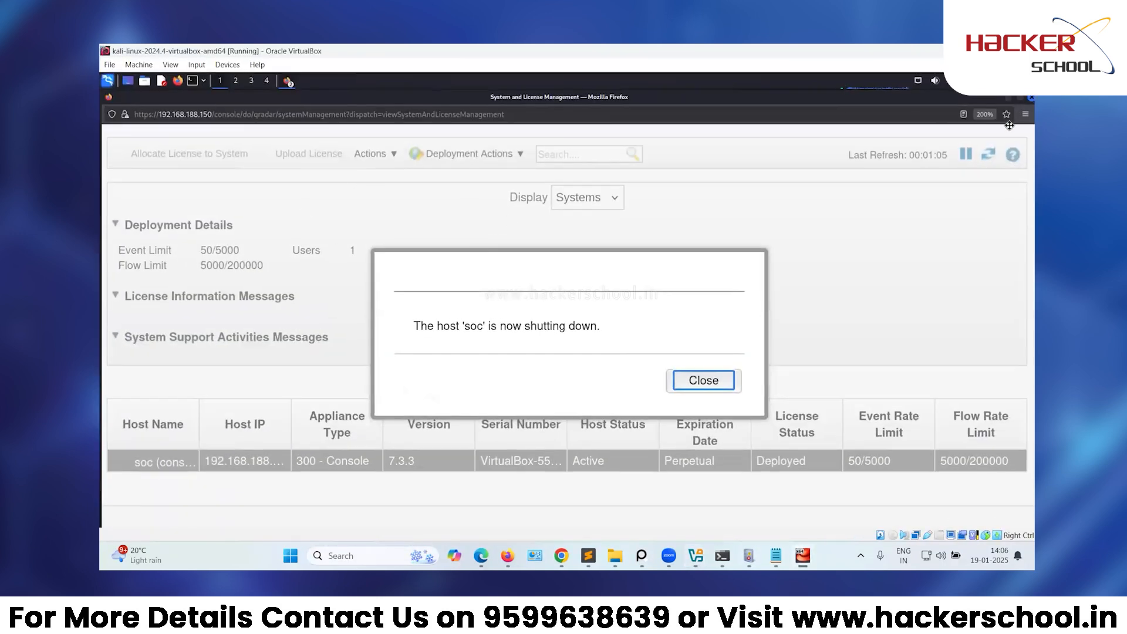
click(695, 380)
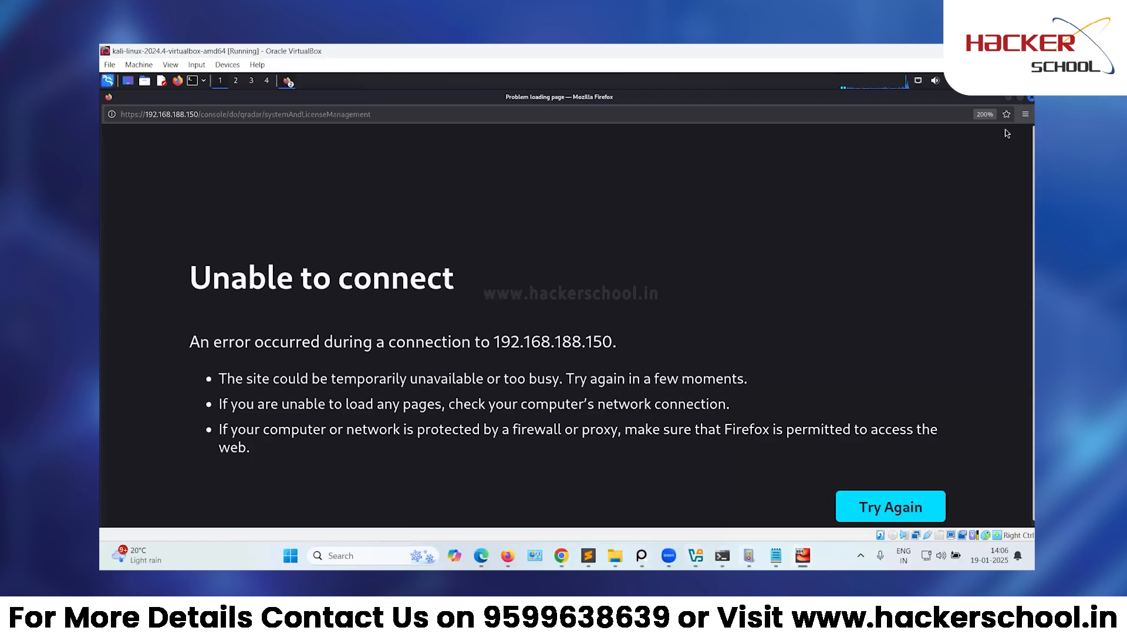
click(1032, 98)
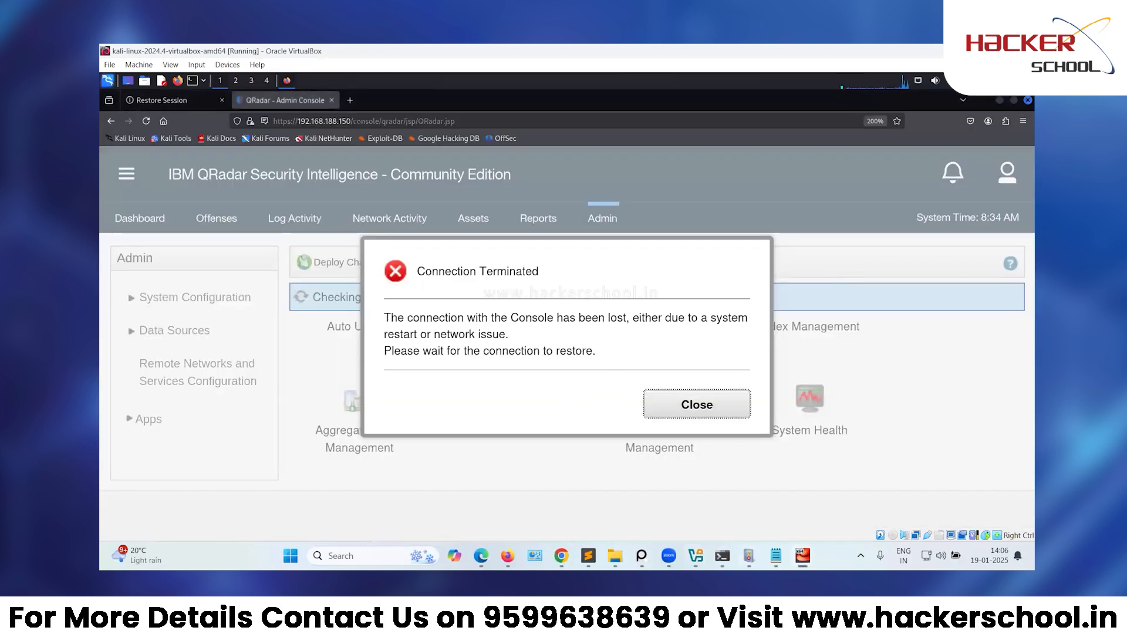
click(963, 51)
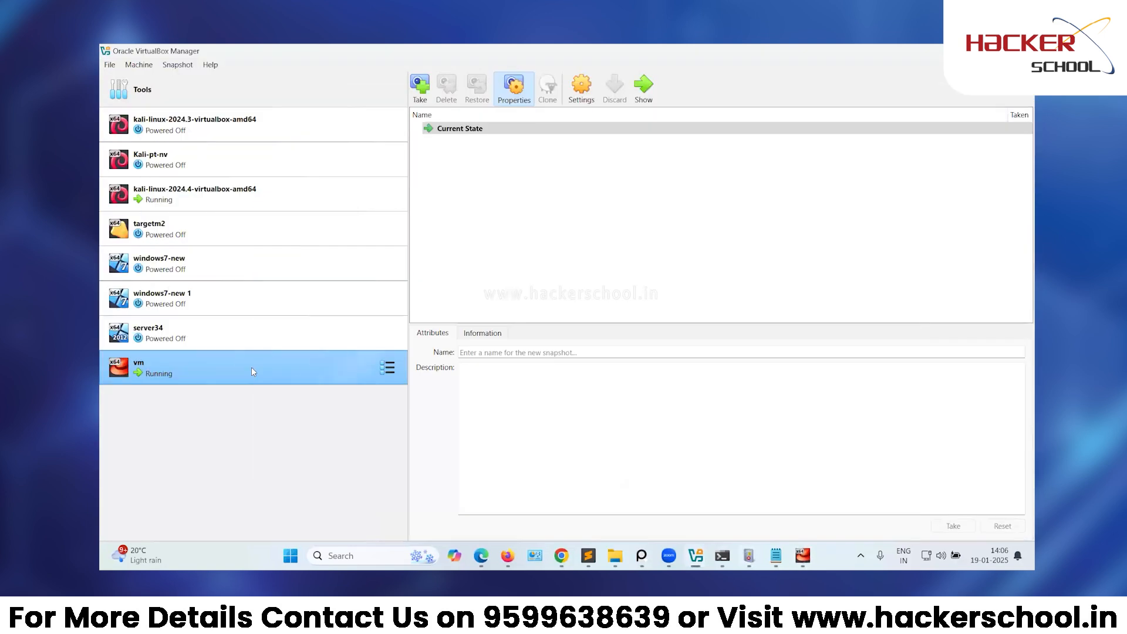
right_click(252, 368)
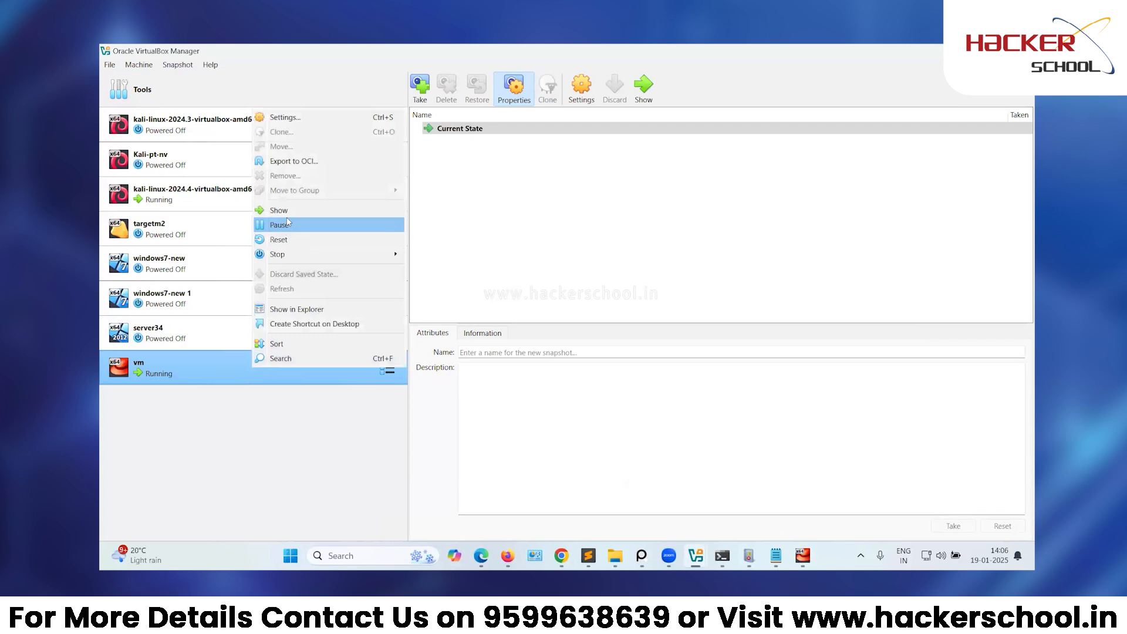
click(281, 449)
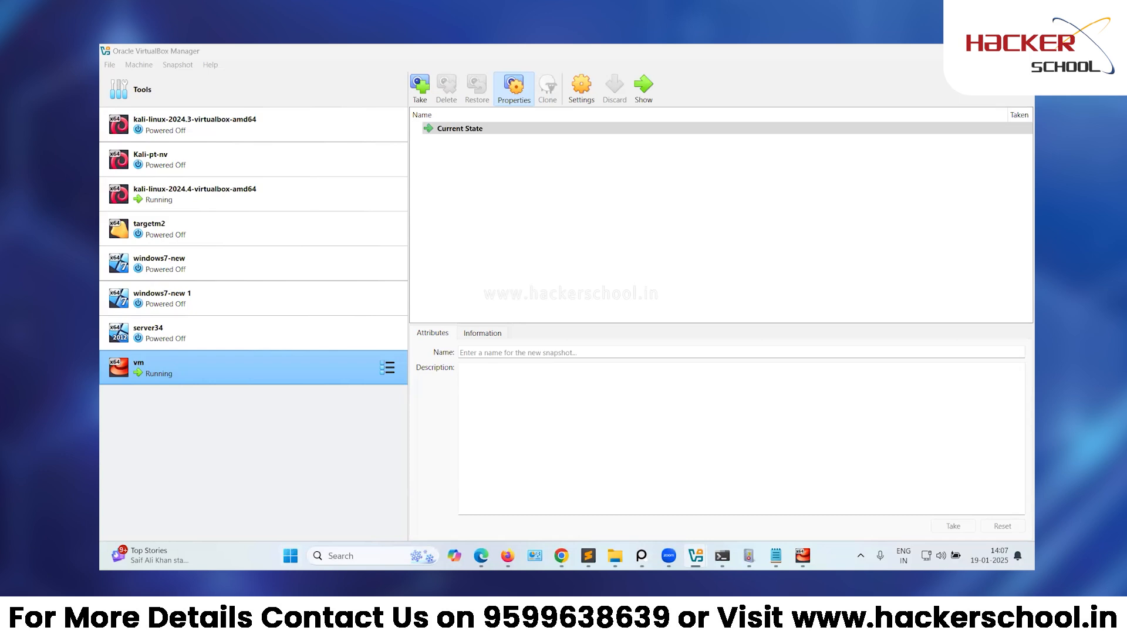
Confirm 192.168.188.150 shows 'This site can't be reached', then bring up the Sublime Text notes.
click(962, 51)
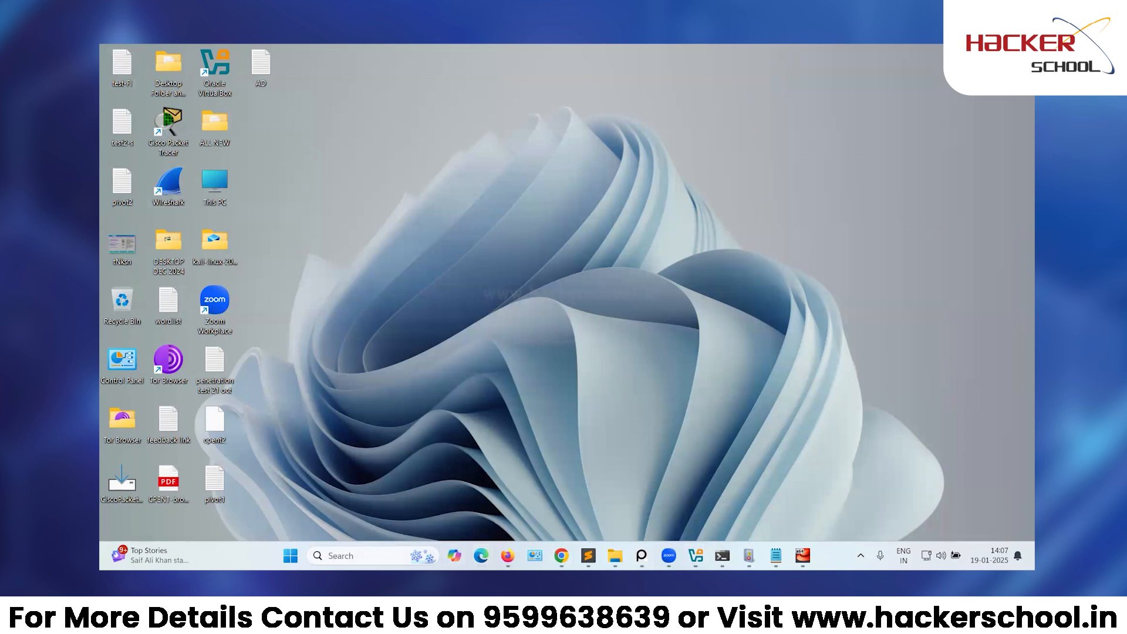
click(507, 555)
click(561, 555)
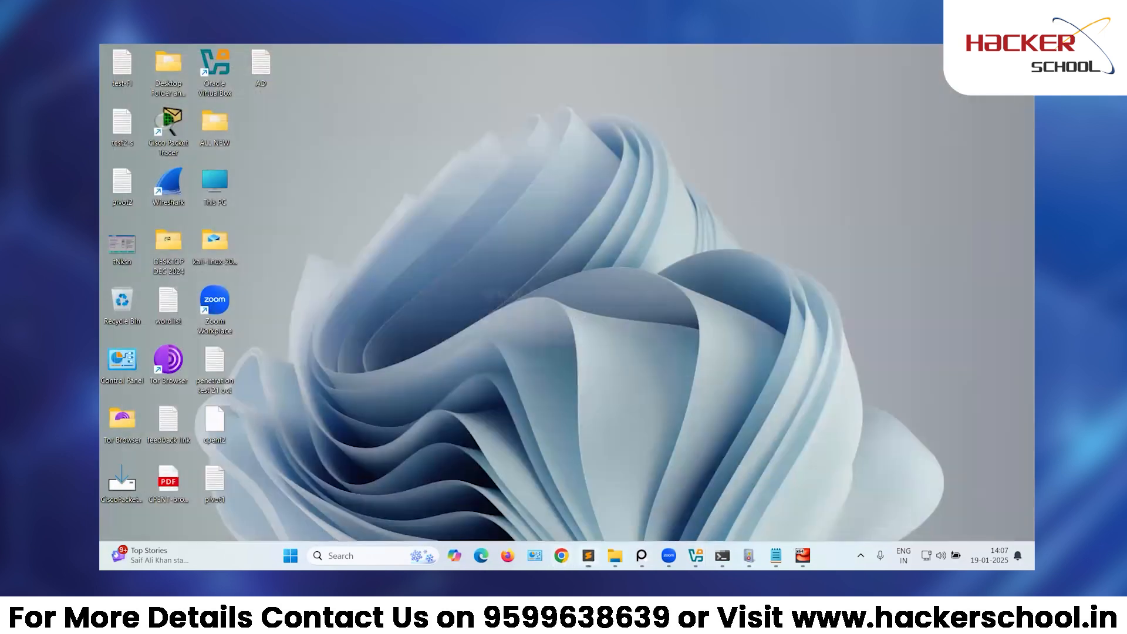
click(587, 555)
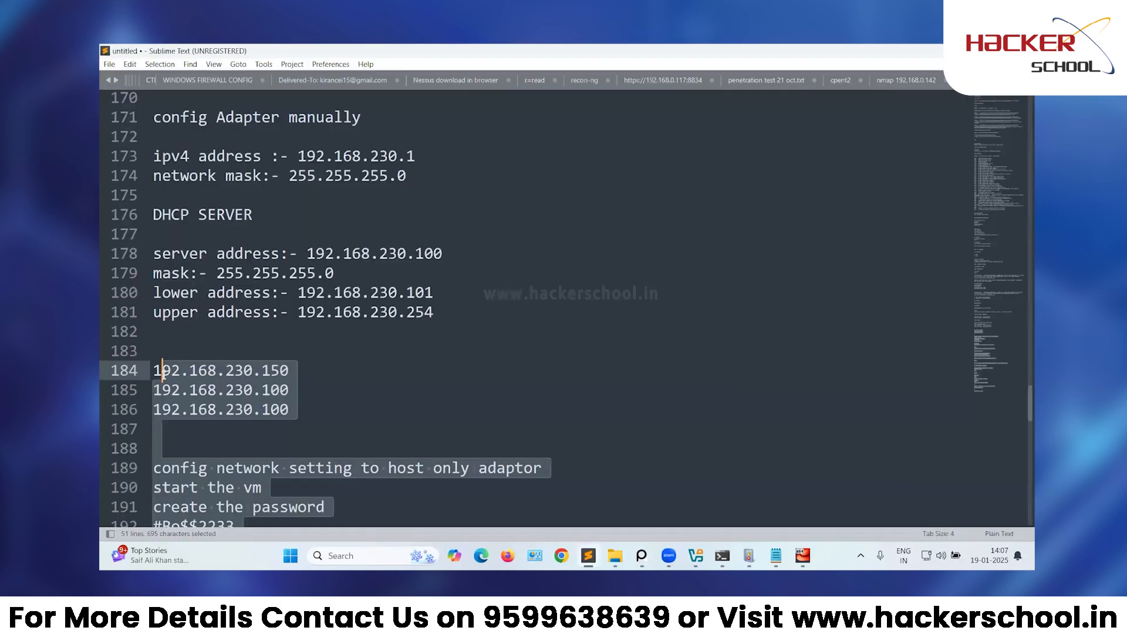
Select the notes from line 109 ('11707 installation') to the end and copy them.
scroll(159, 376, up, 7)
drag(154, 440, 150, 367)
scroll(164, 376, up, 11)
scroll(164, 382, up, 7)
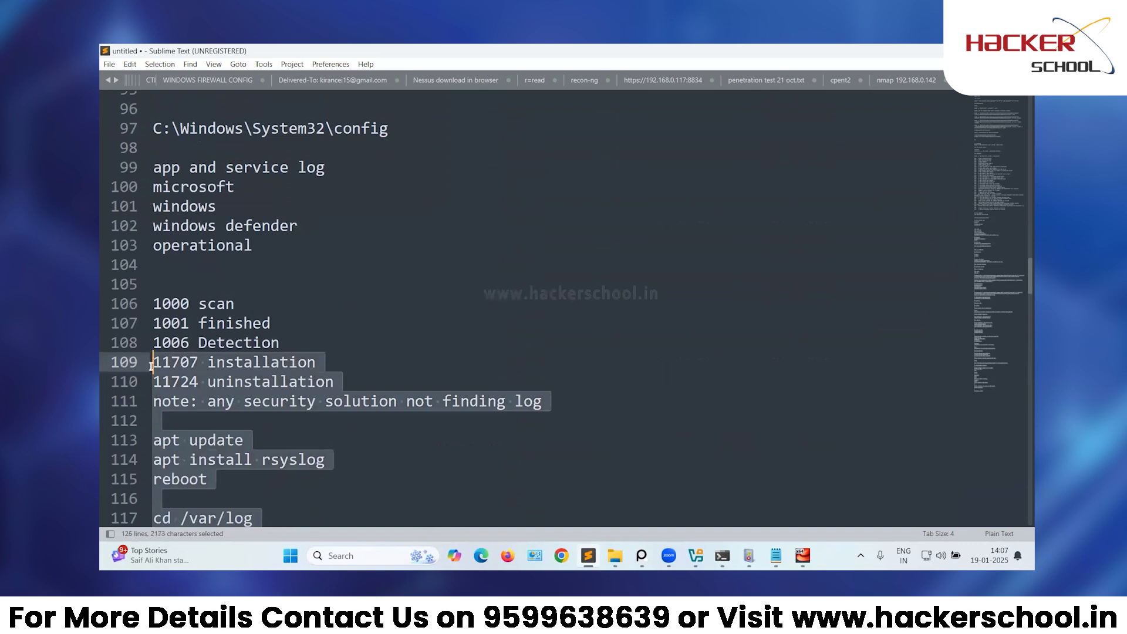
key(ctrl+c)
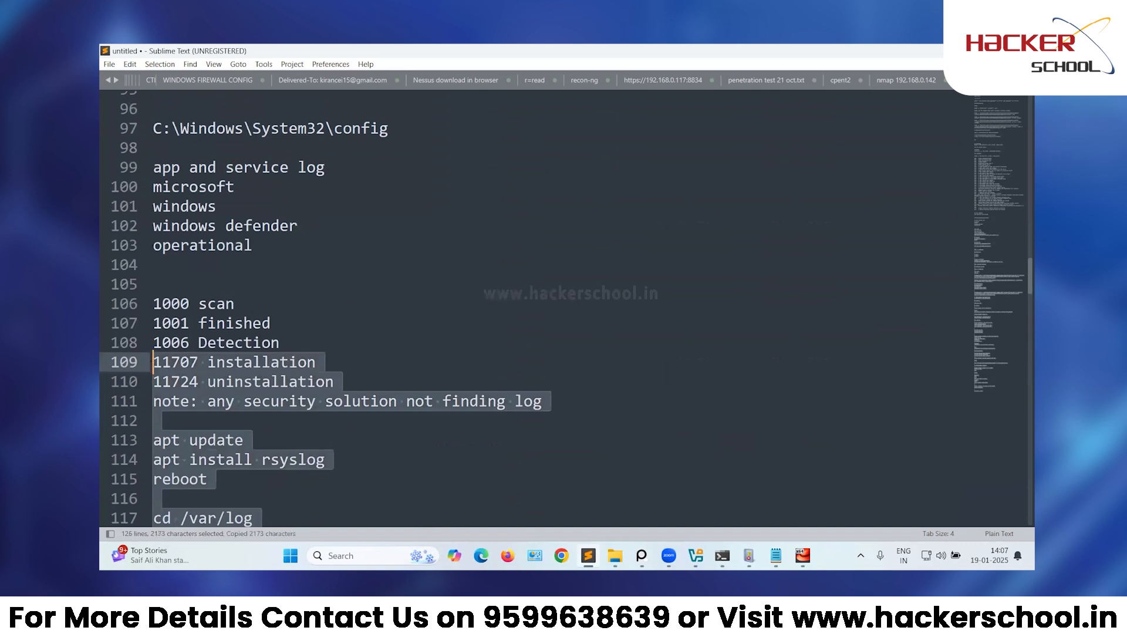